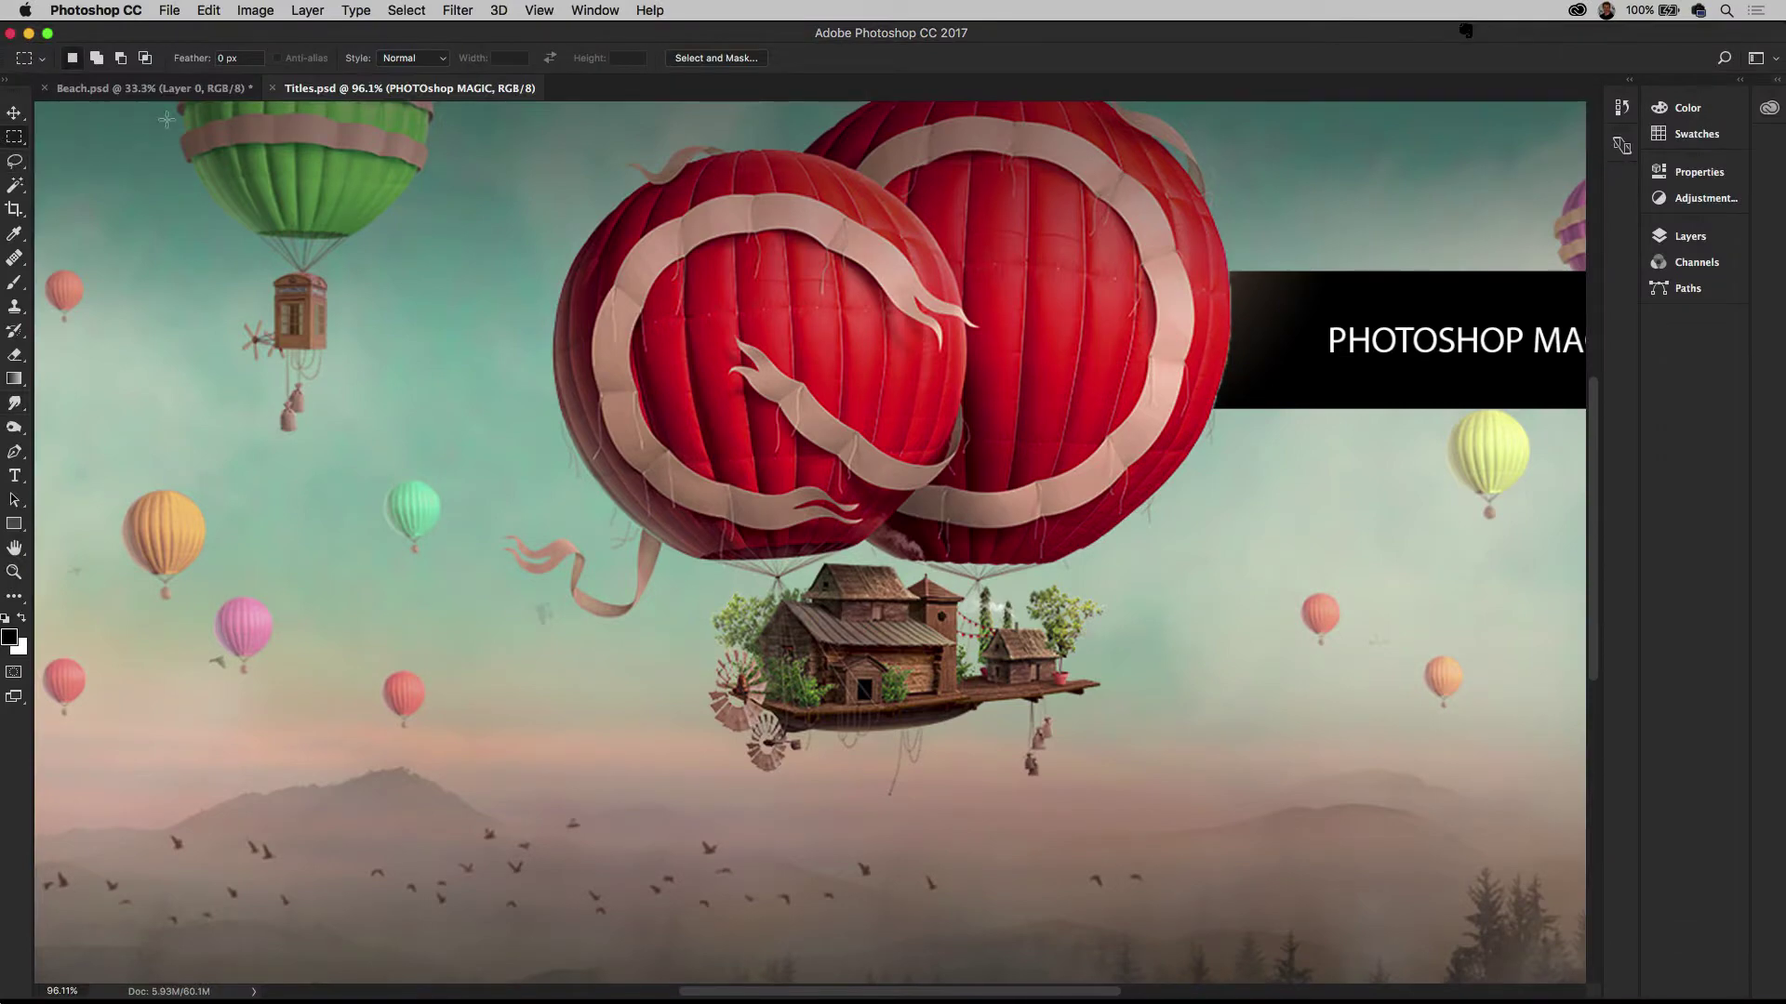
# Close Titles.psd so Beach.psd is the only open document
pyautogui.click(271, 89)
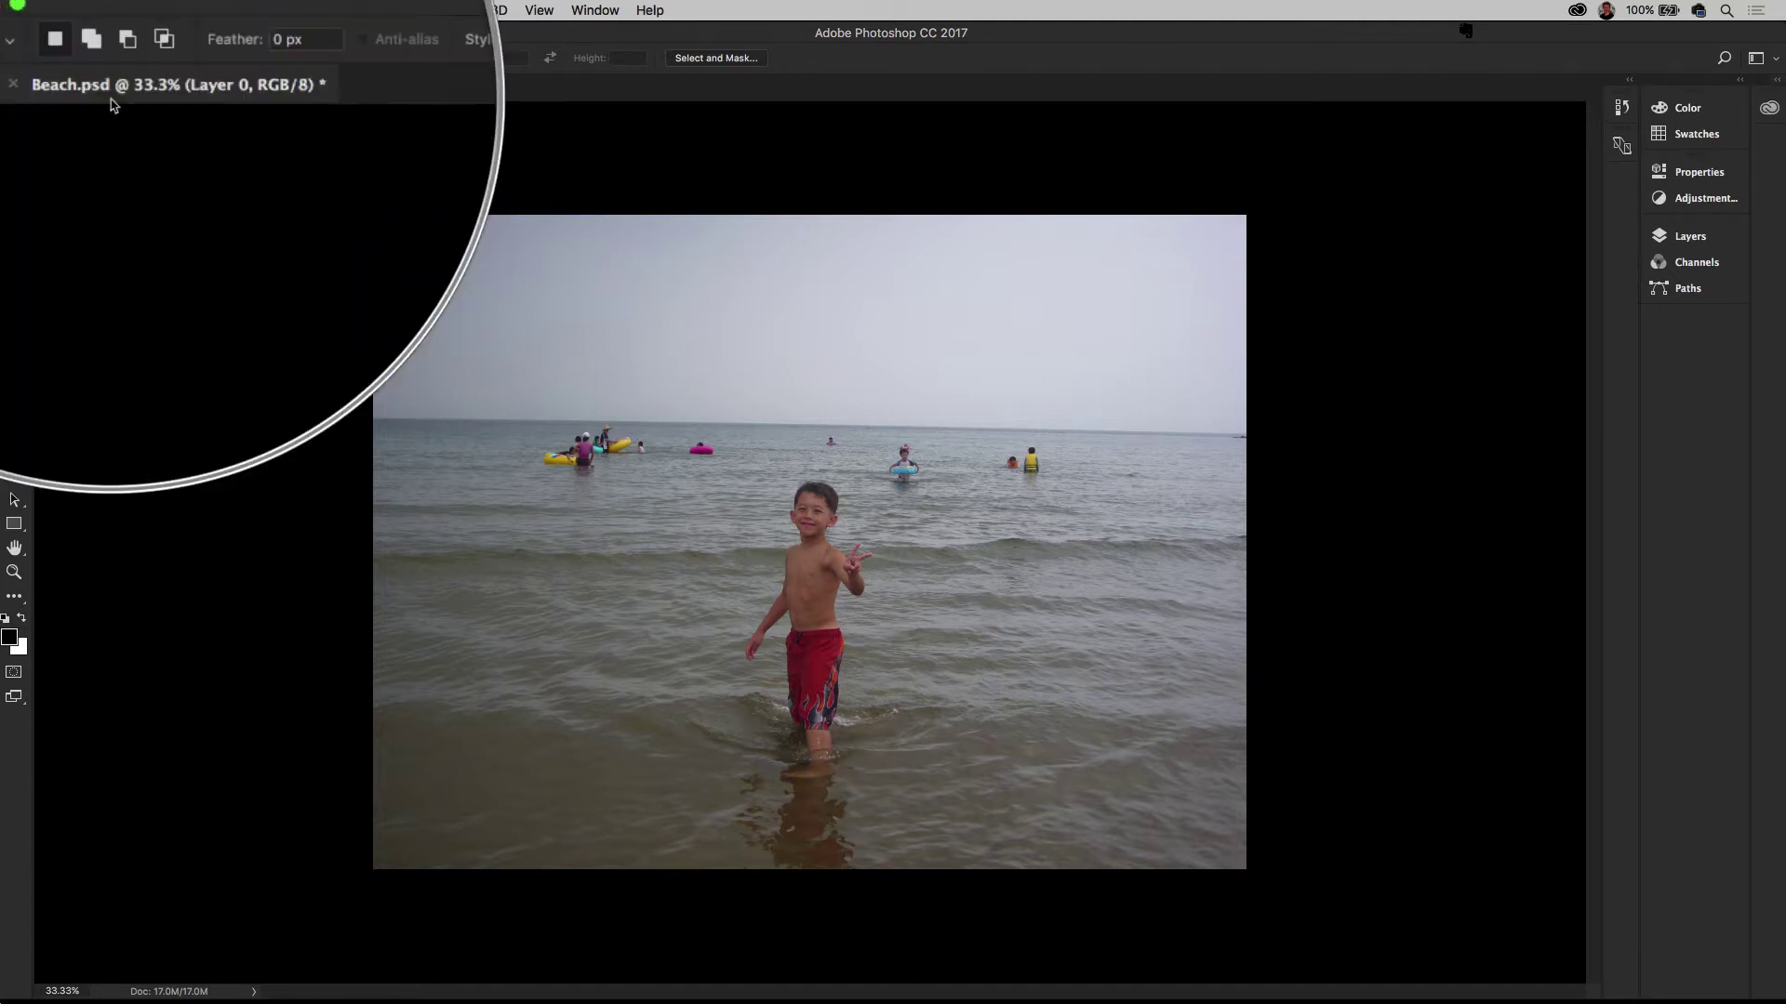
# Try the Graphic and Web and Motion workspaces, then return to Essentials
pyautogui.click(592, 10)
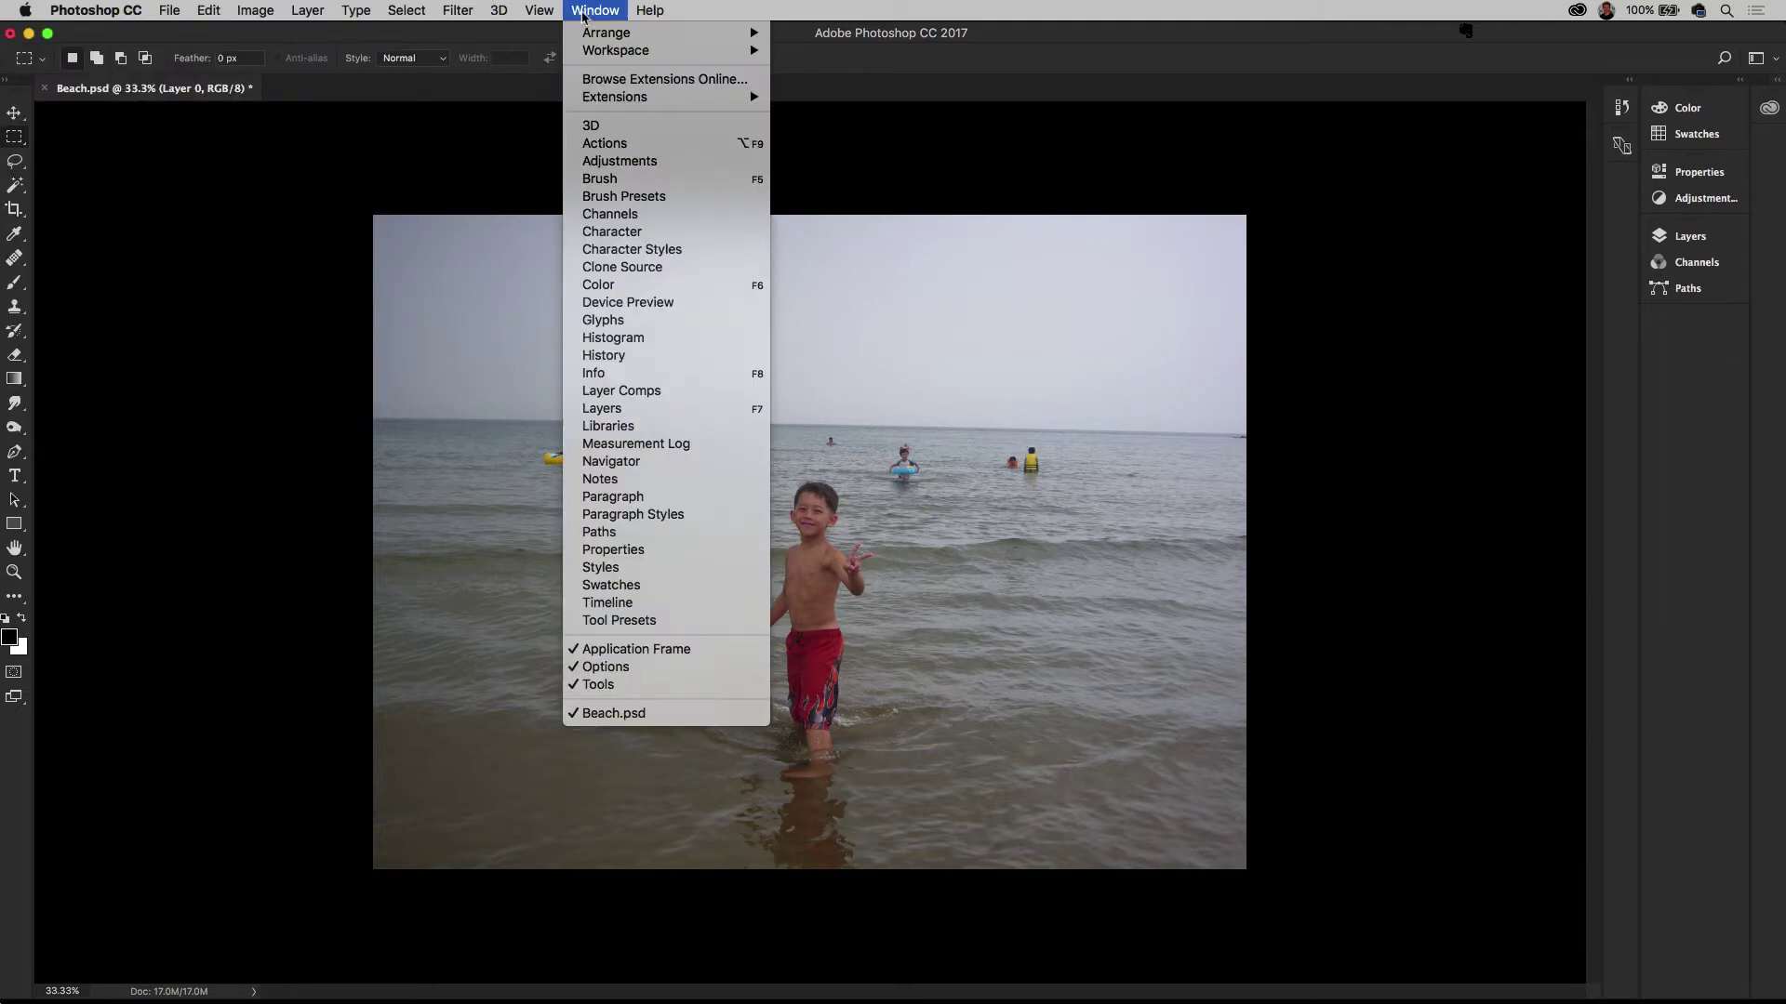
pyautogui.moveTo(589, 55)
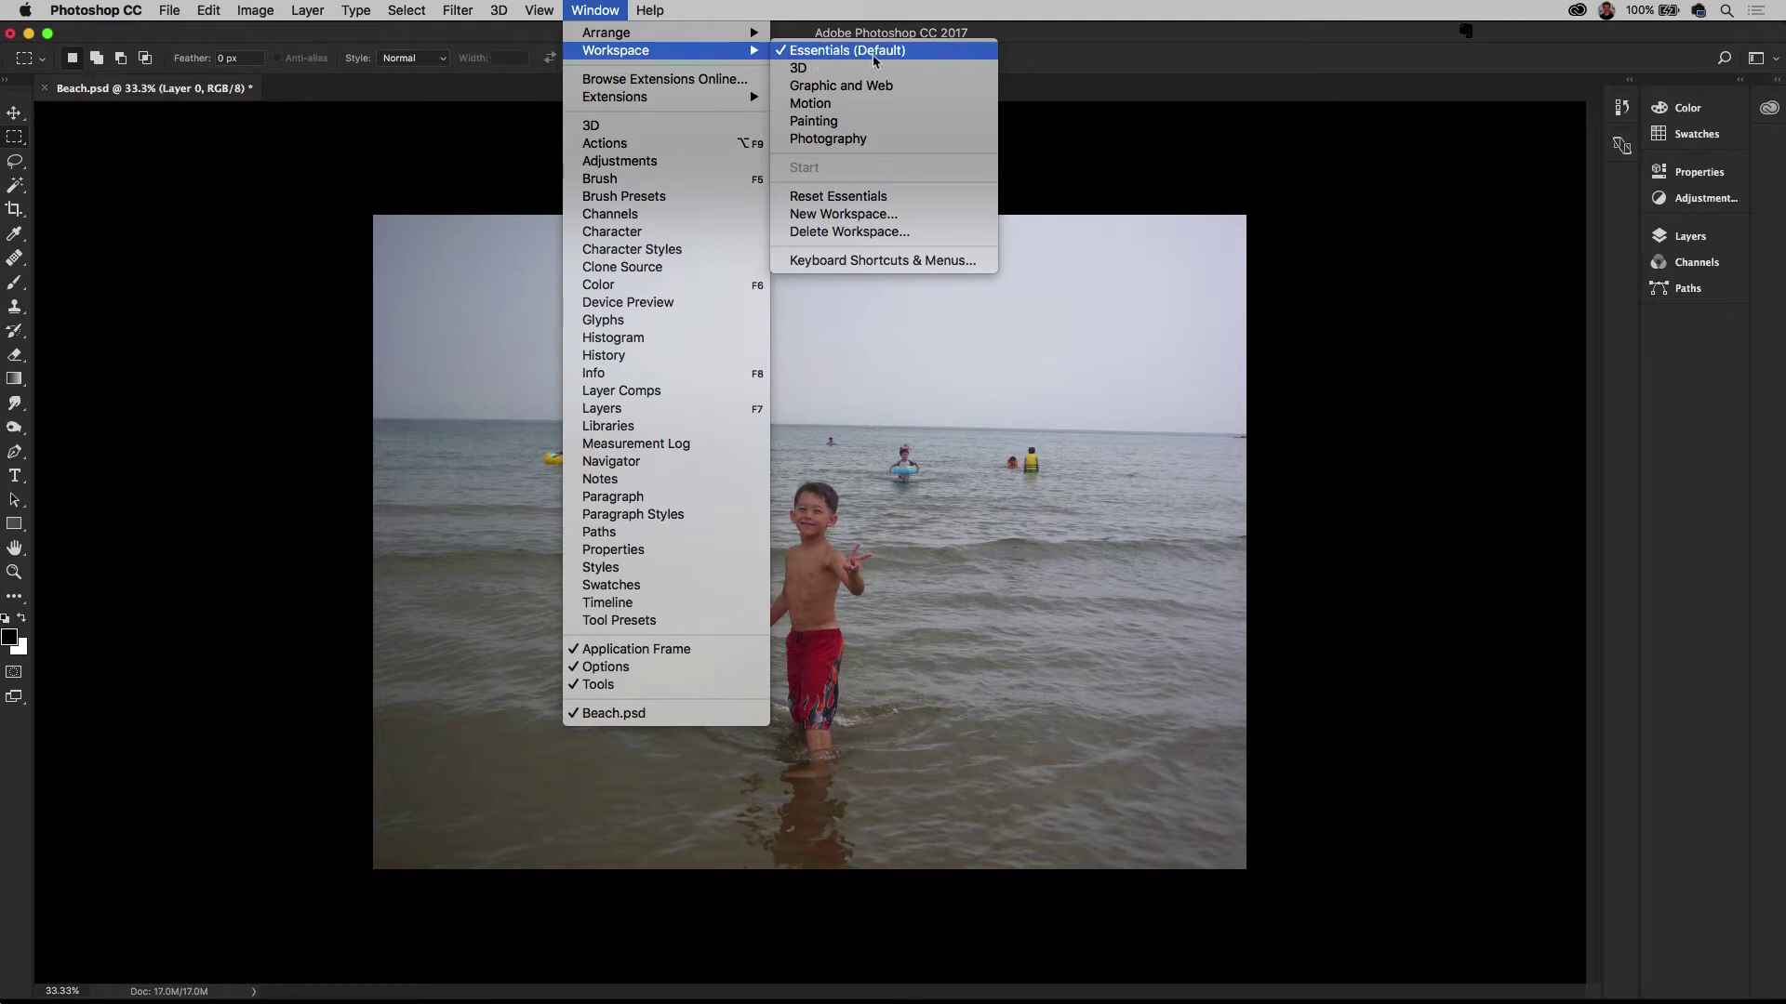
pyautogui.click(927, 86)
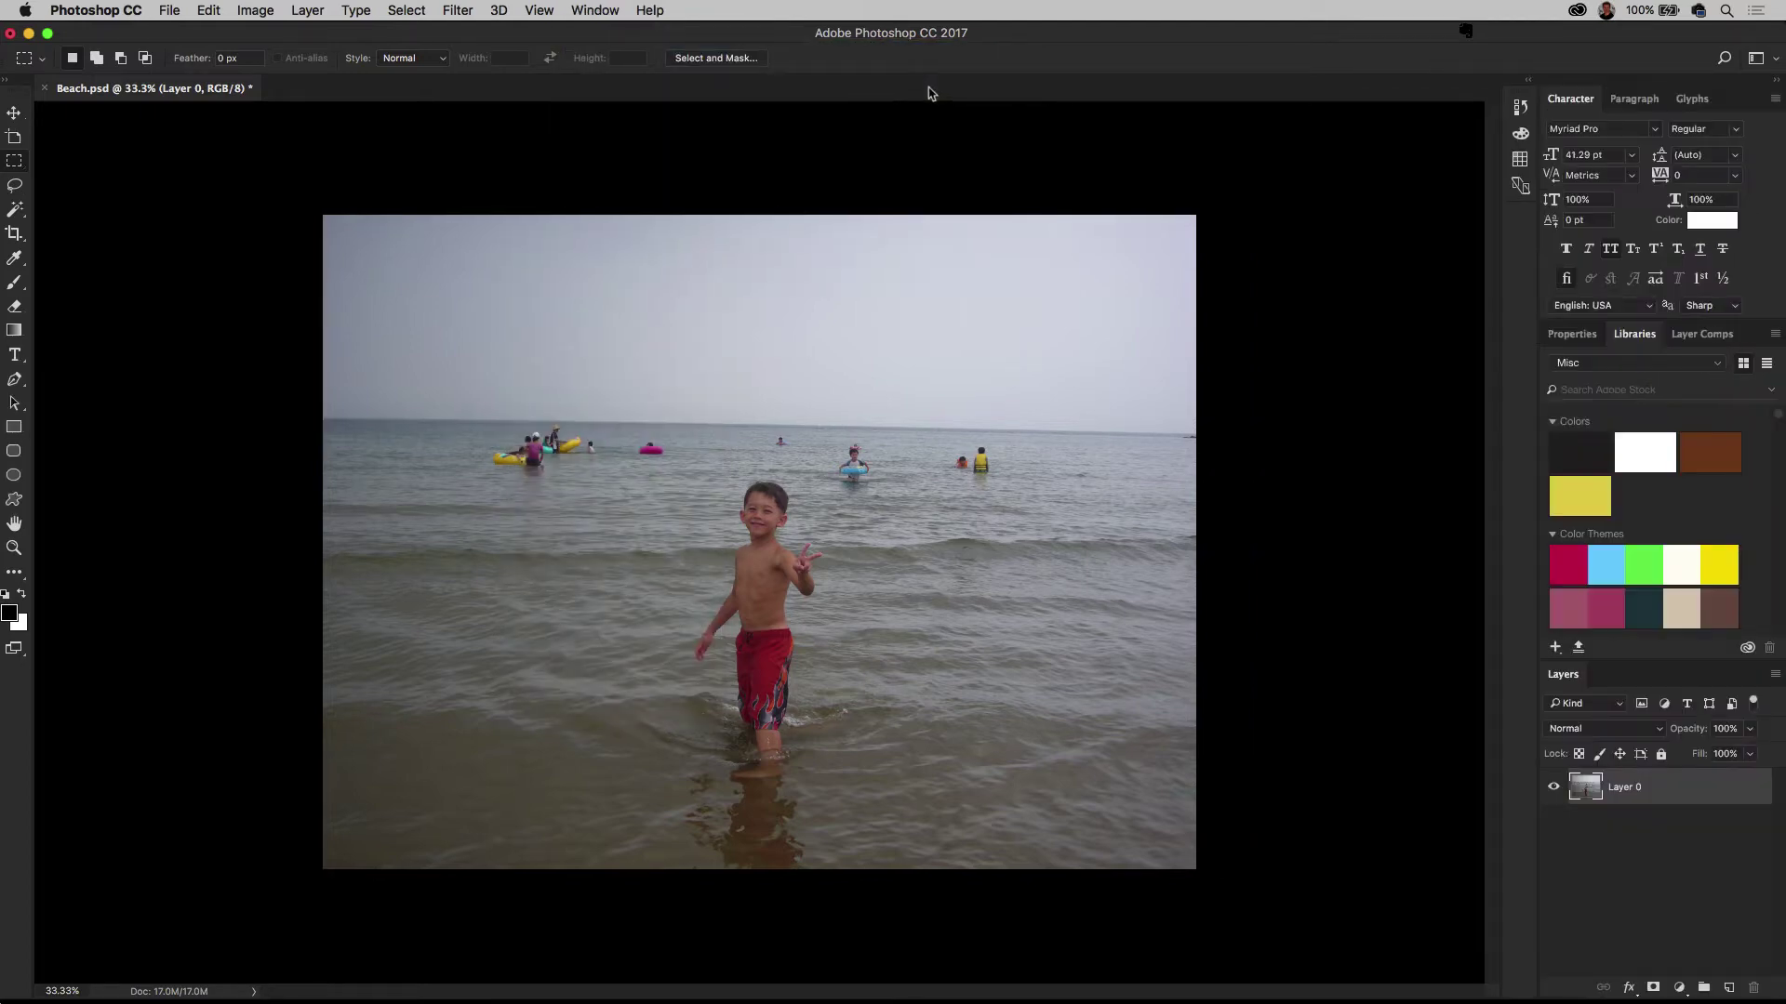
pyautogui.click(594, 10)
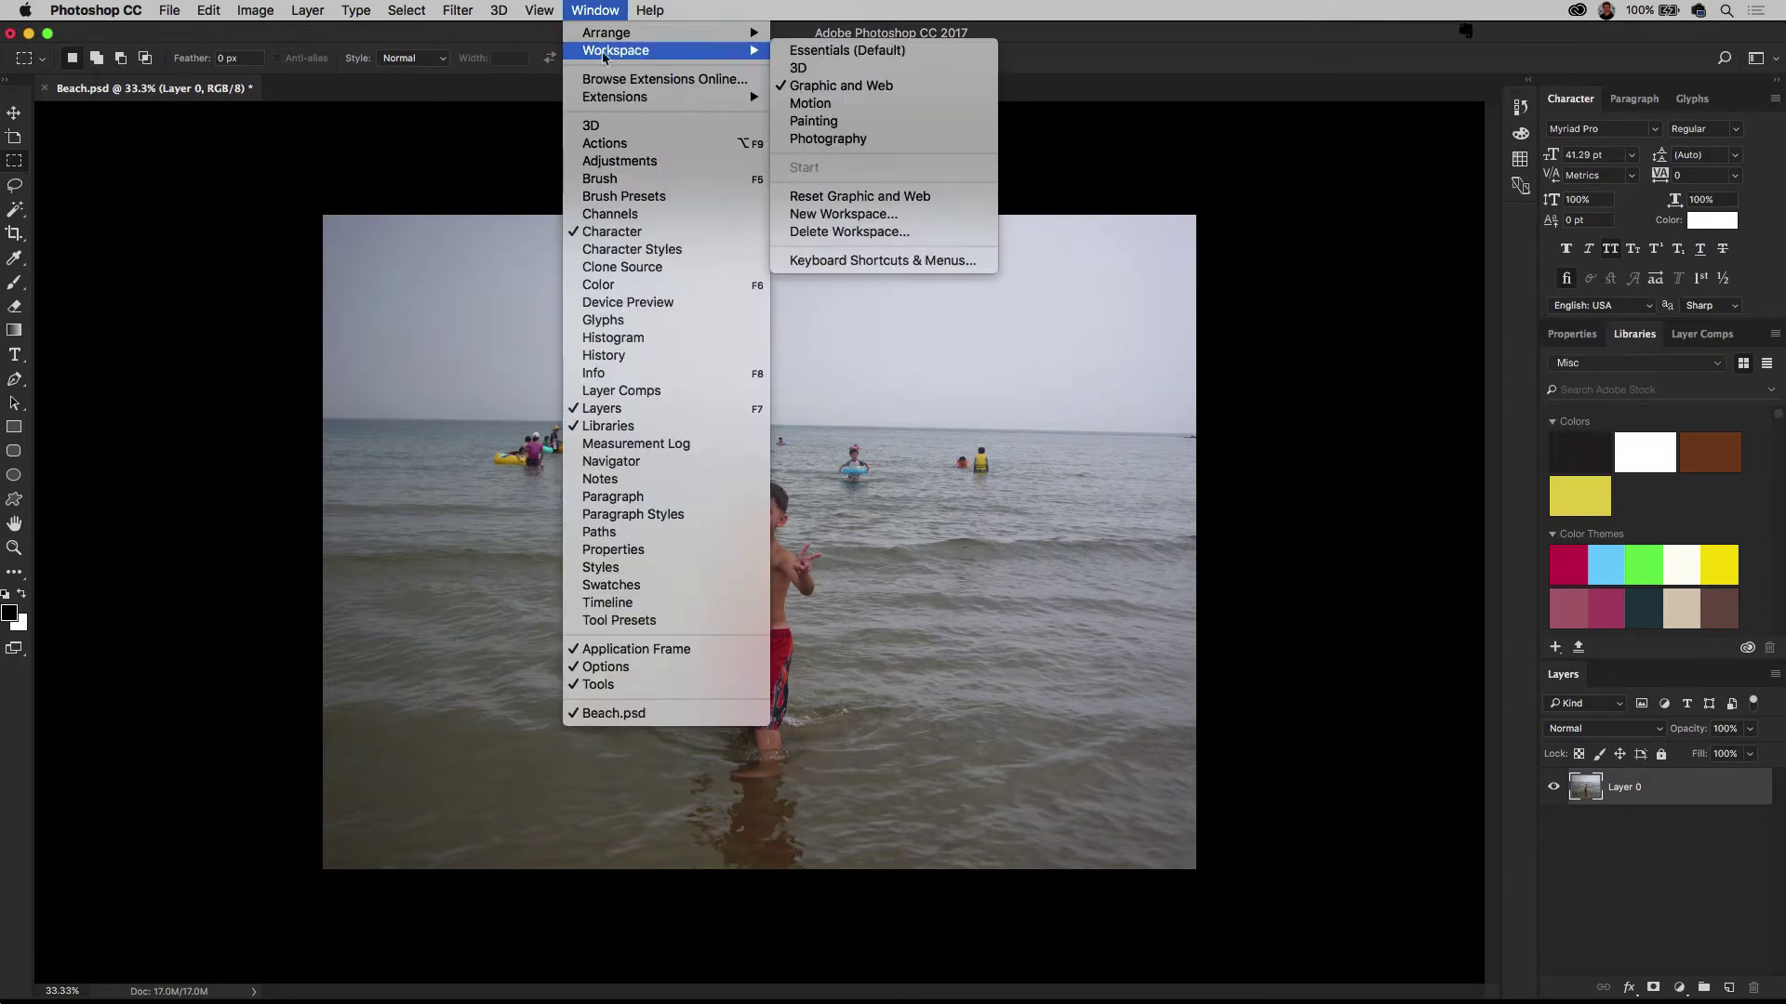
pyautogui.click(941, 106)
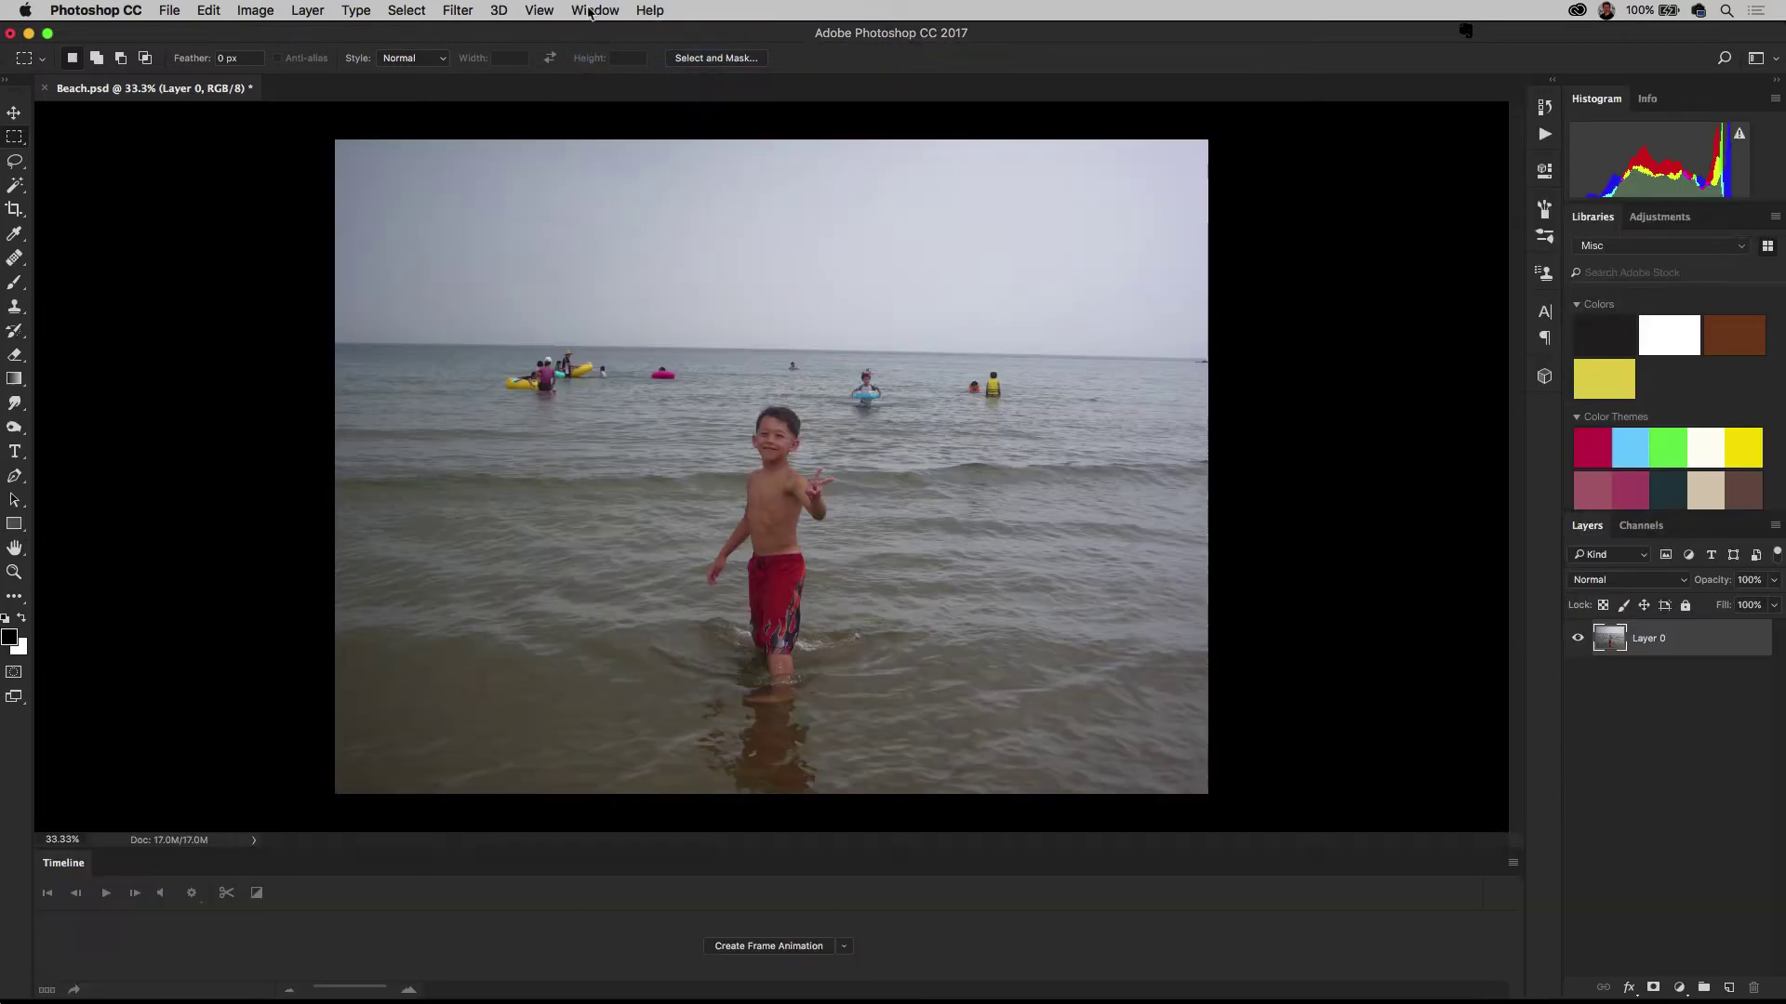
pyautogui.click(590, 10)
pyautogui.moveTo(616, 50)
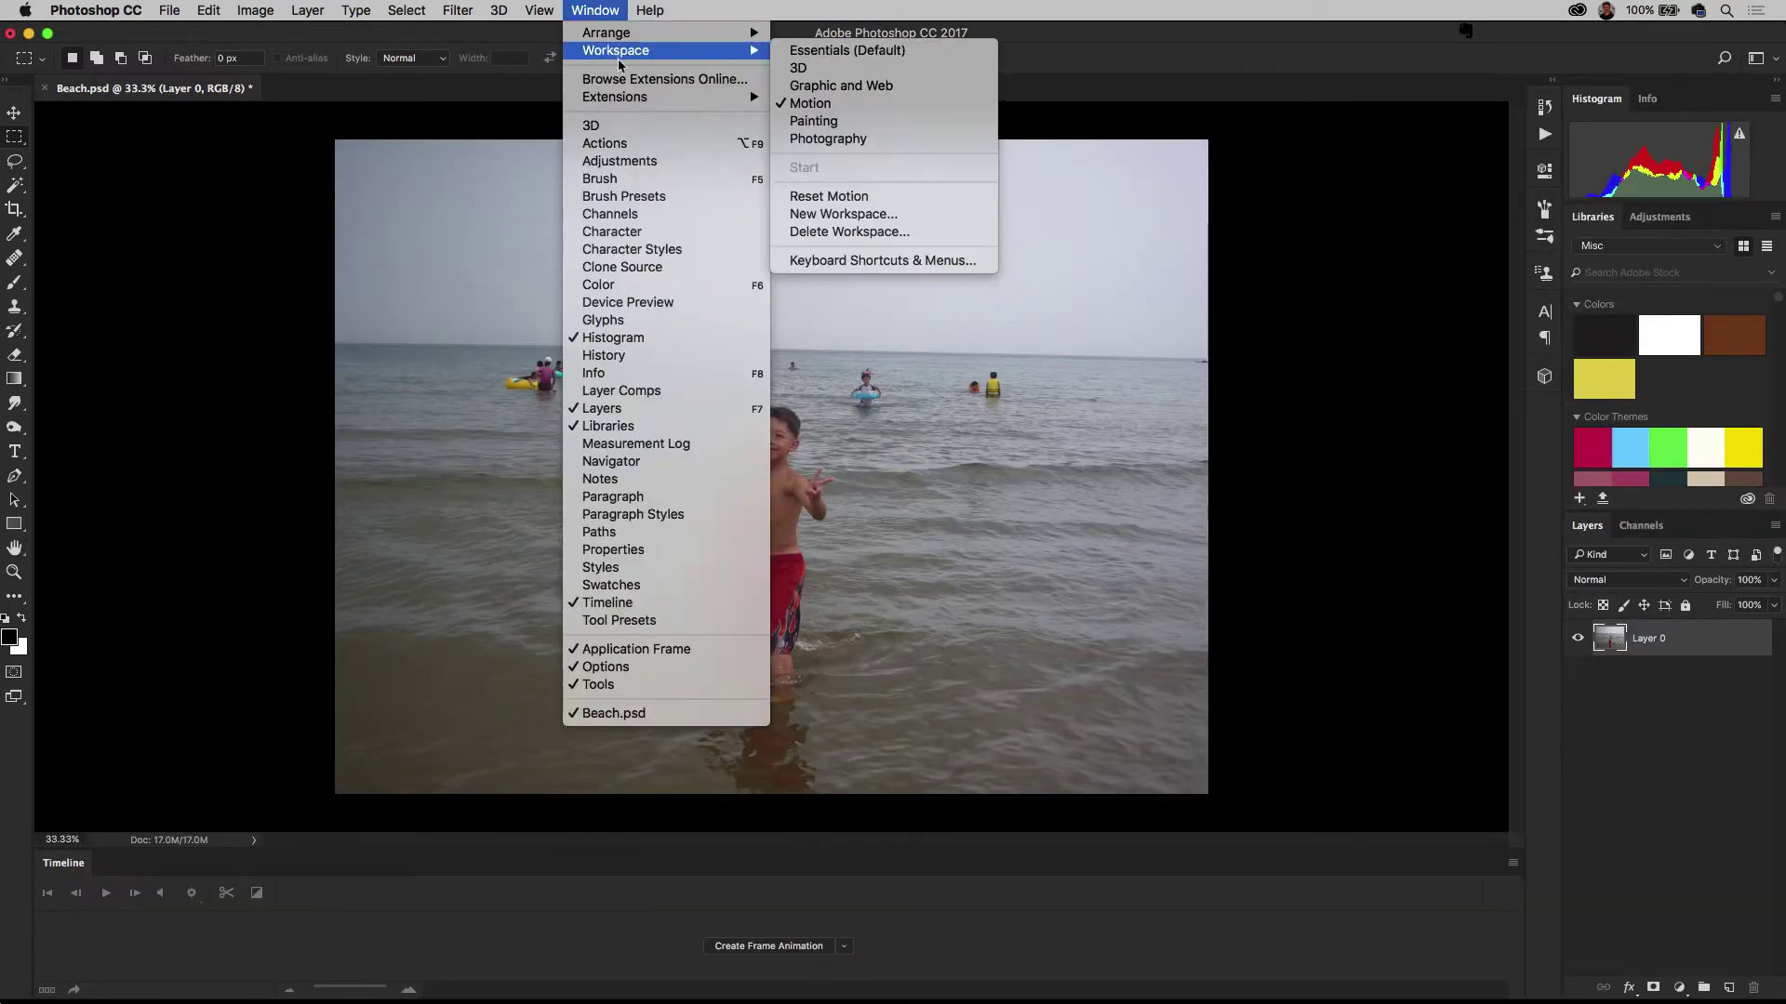
pyautogui.click(852, 52)
# Reset the Essentials workspace and close the Libraries panel
pyautogui.click(594, 12)
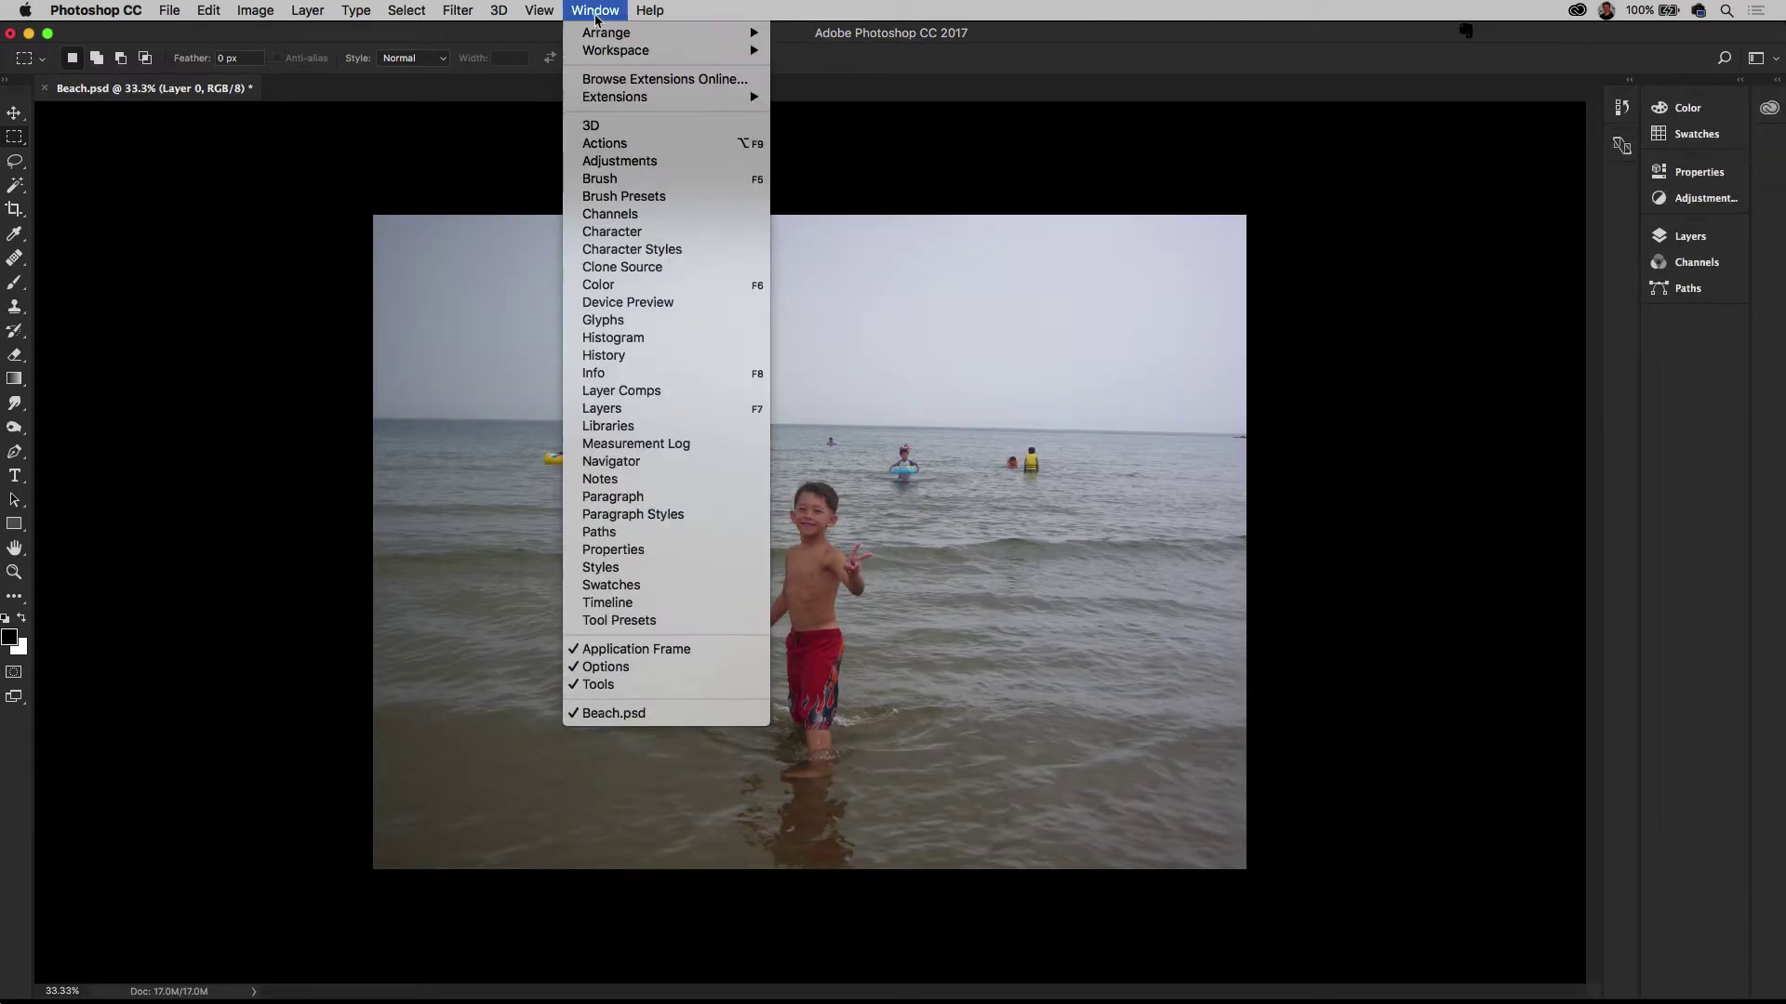
pyautogui.moveTo(600, 38)
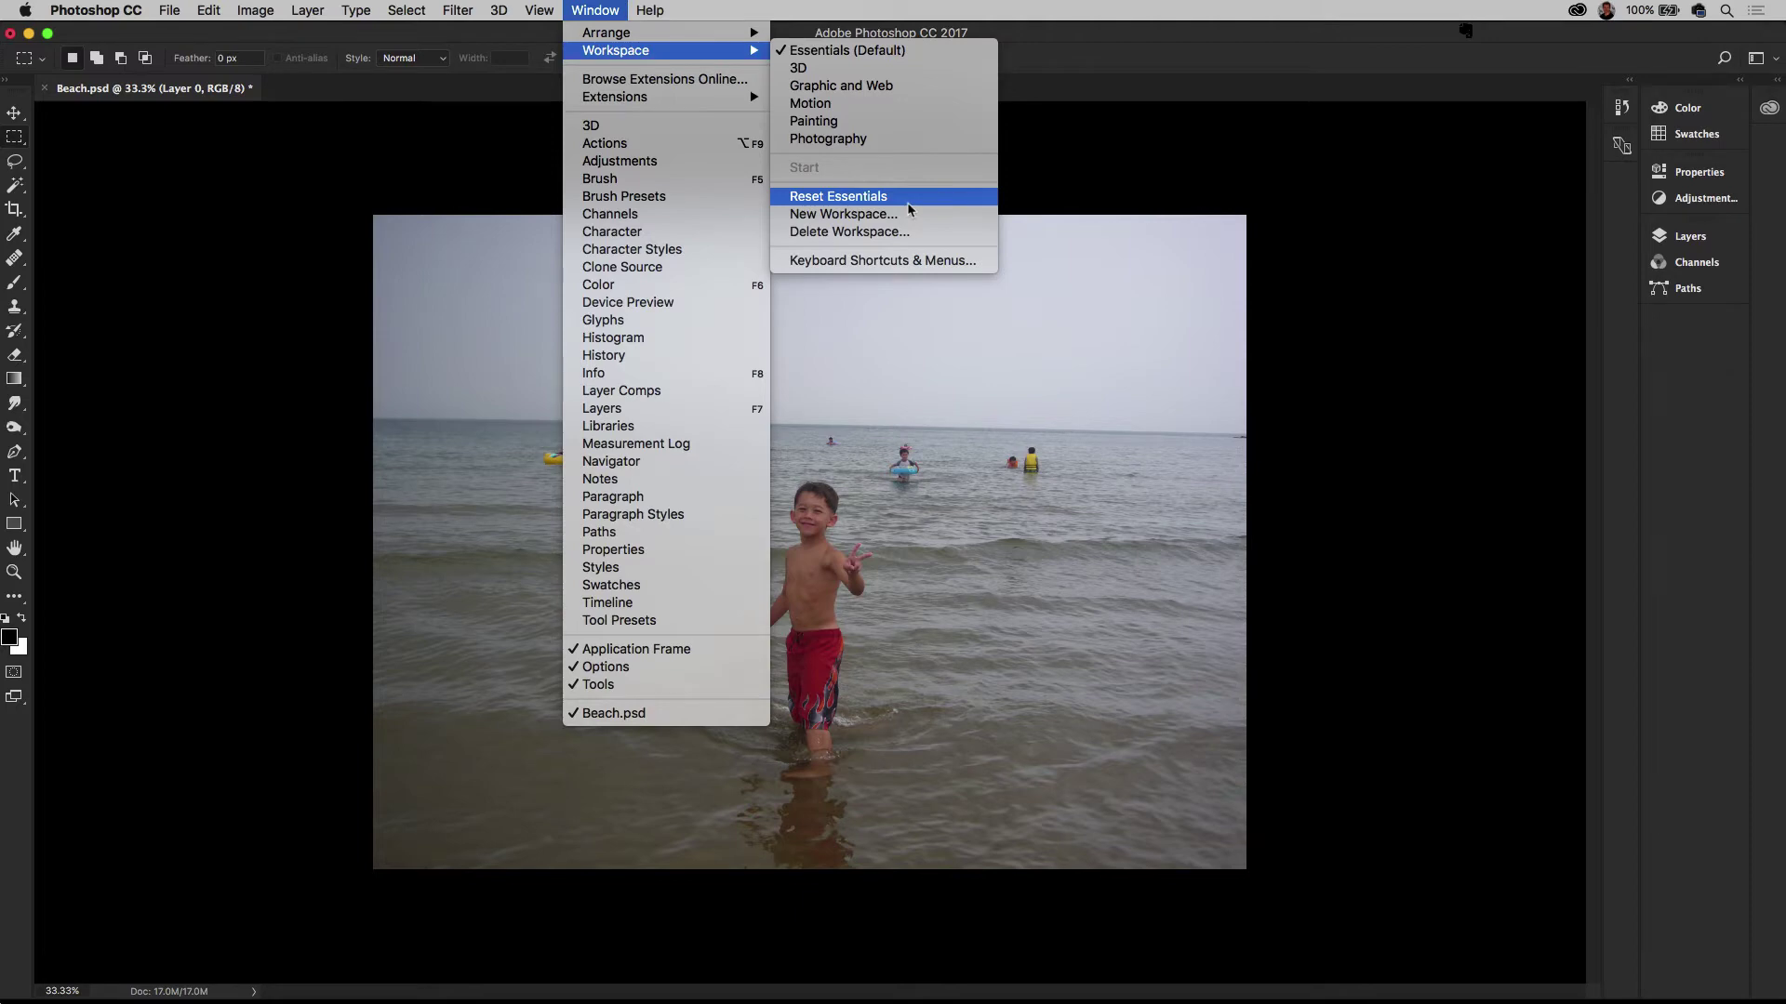
pyautogui.click(907, 203)
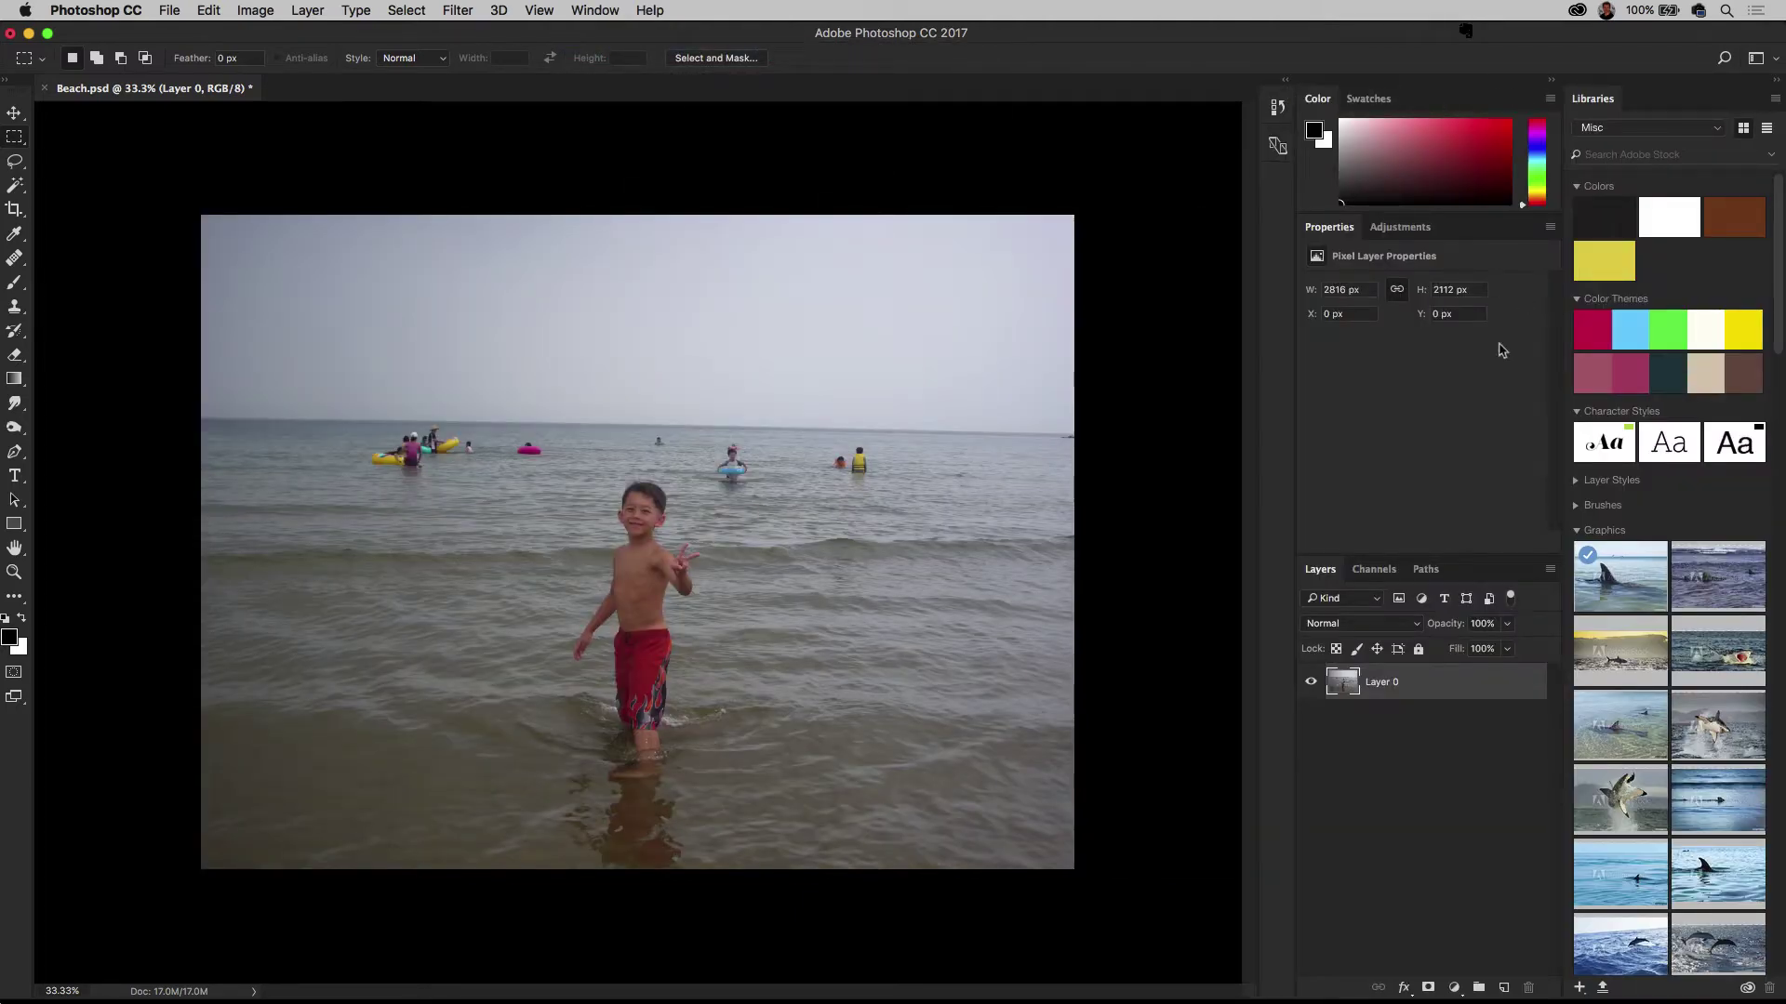
pyautogui.moveTo(1670, 101); pyautogui.dragTo(902, 205)
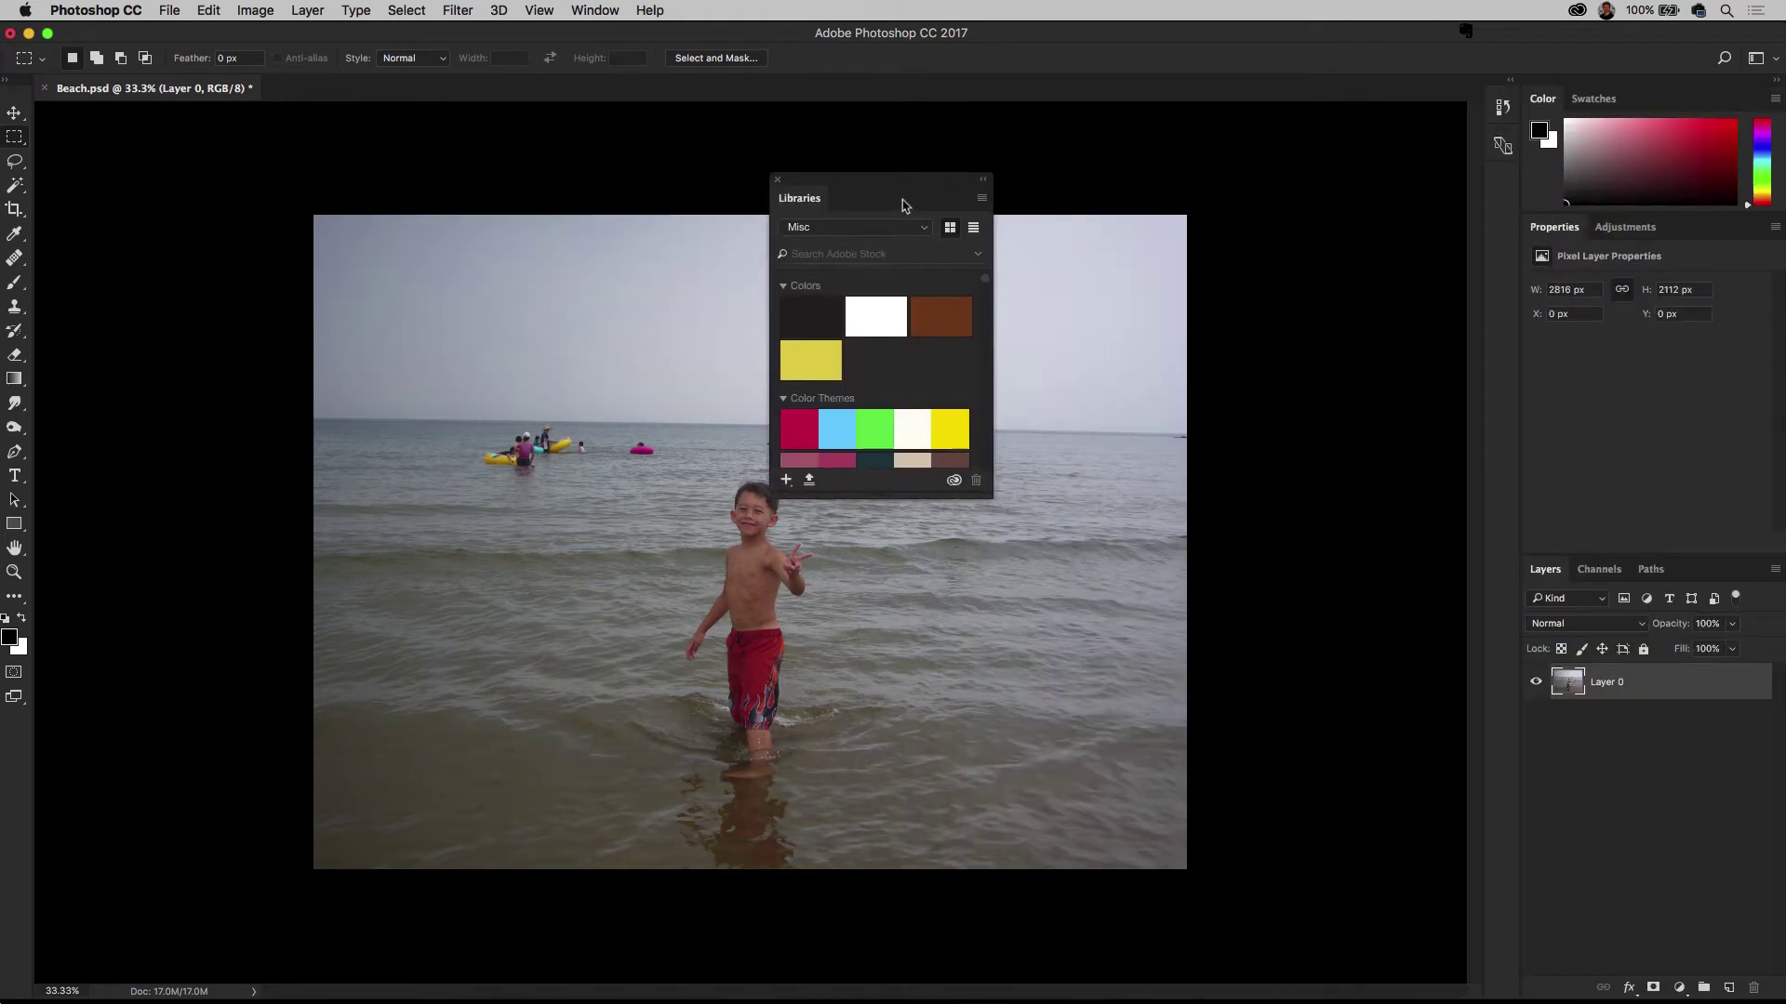
pyautogui.click(778, 180)
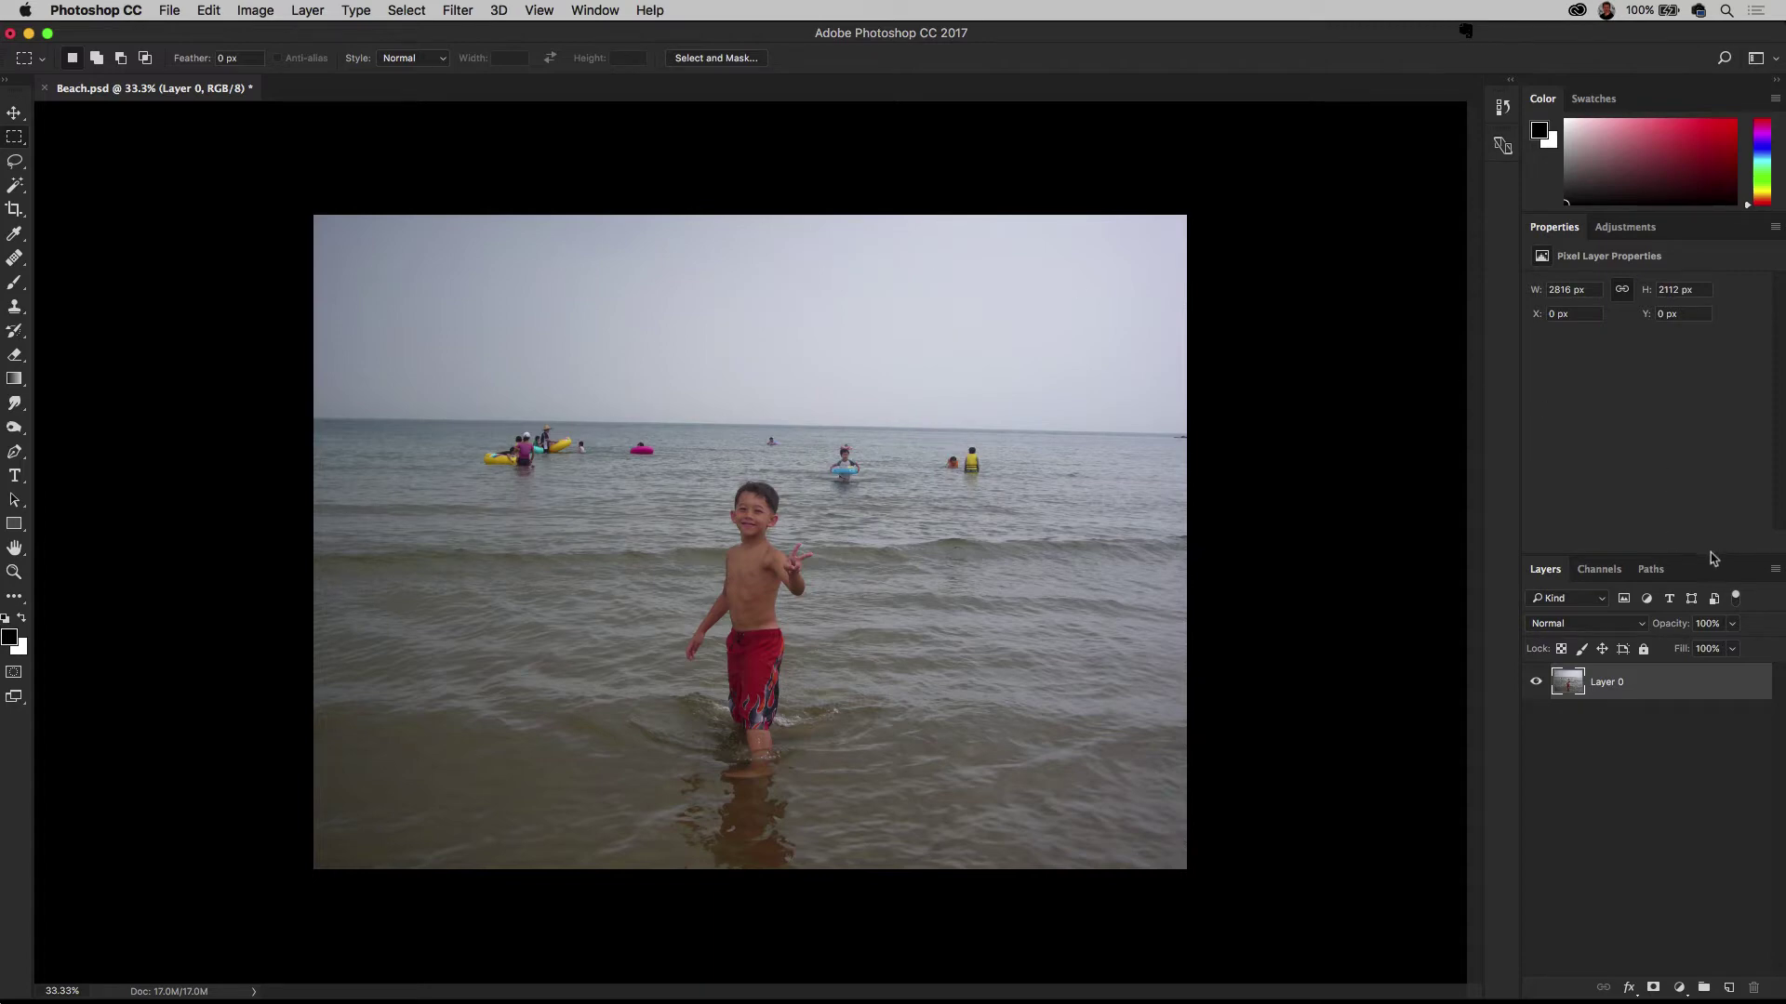
pyautogui.moveTo(1713, 558); pyautogui.dragTo(1709, 421)
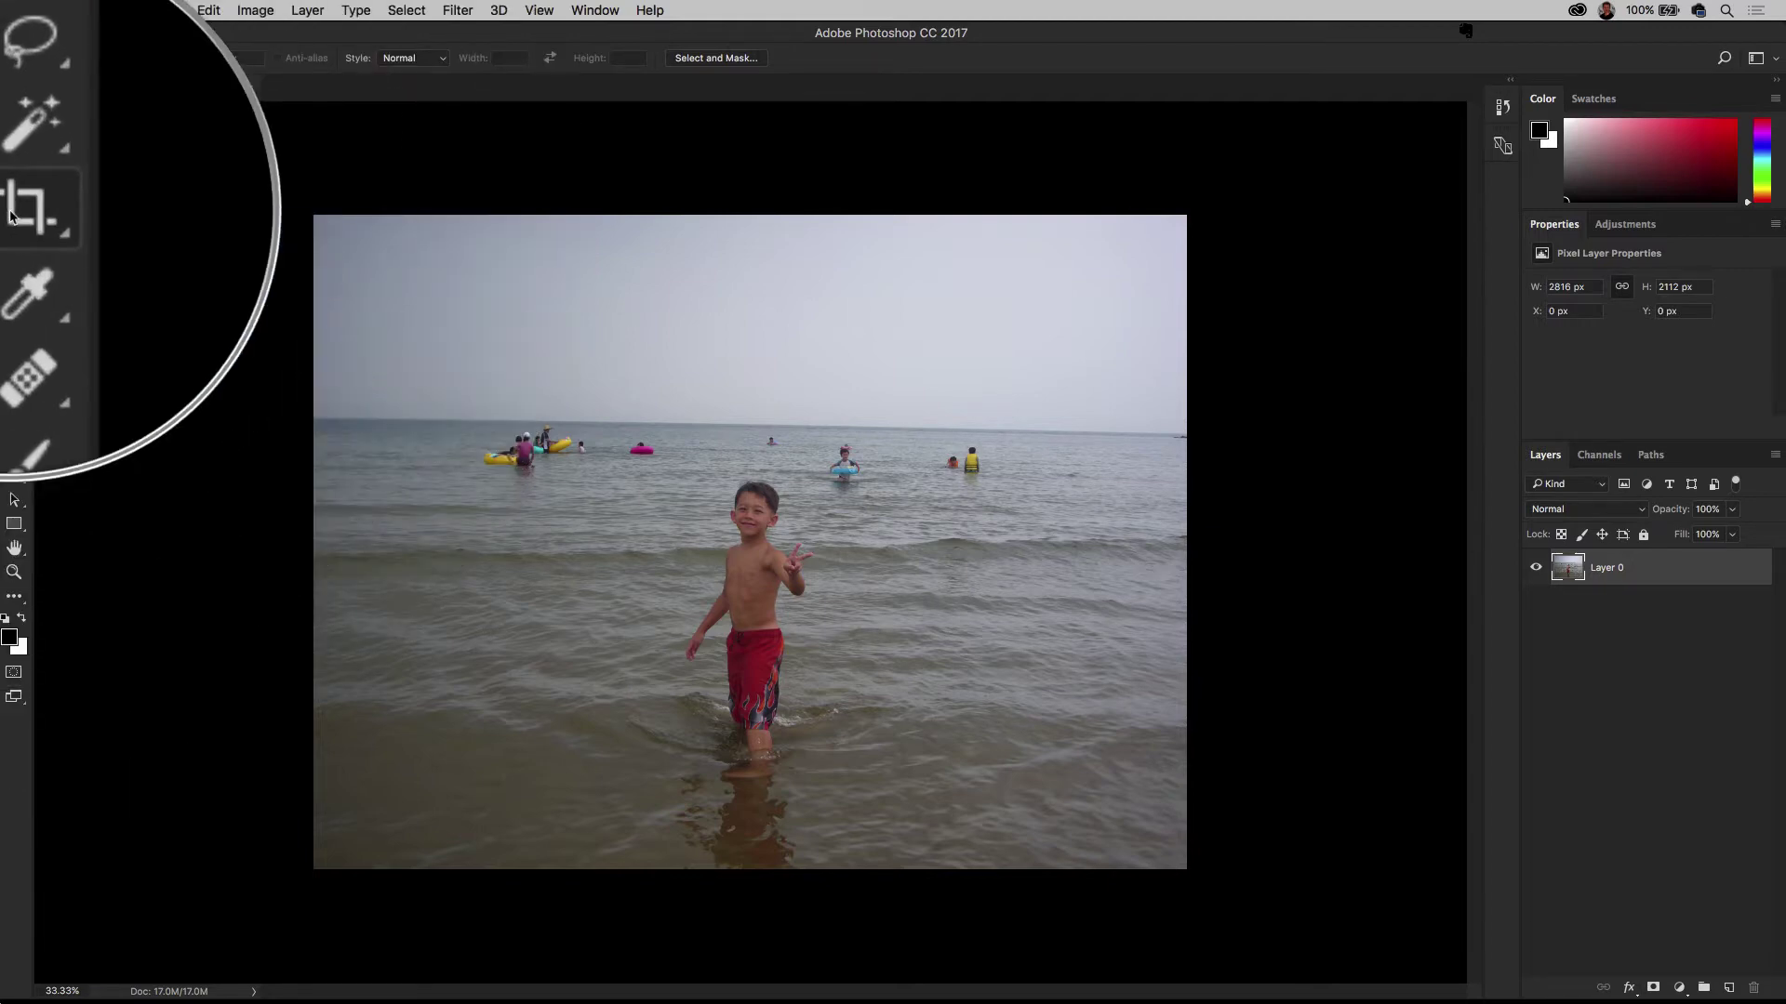
# Start a crop of the beach photo with Content-Aware on and resize the crop box
pyautogui.click(9, 214)
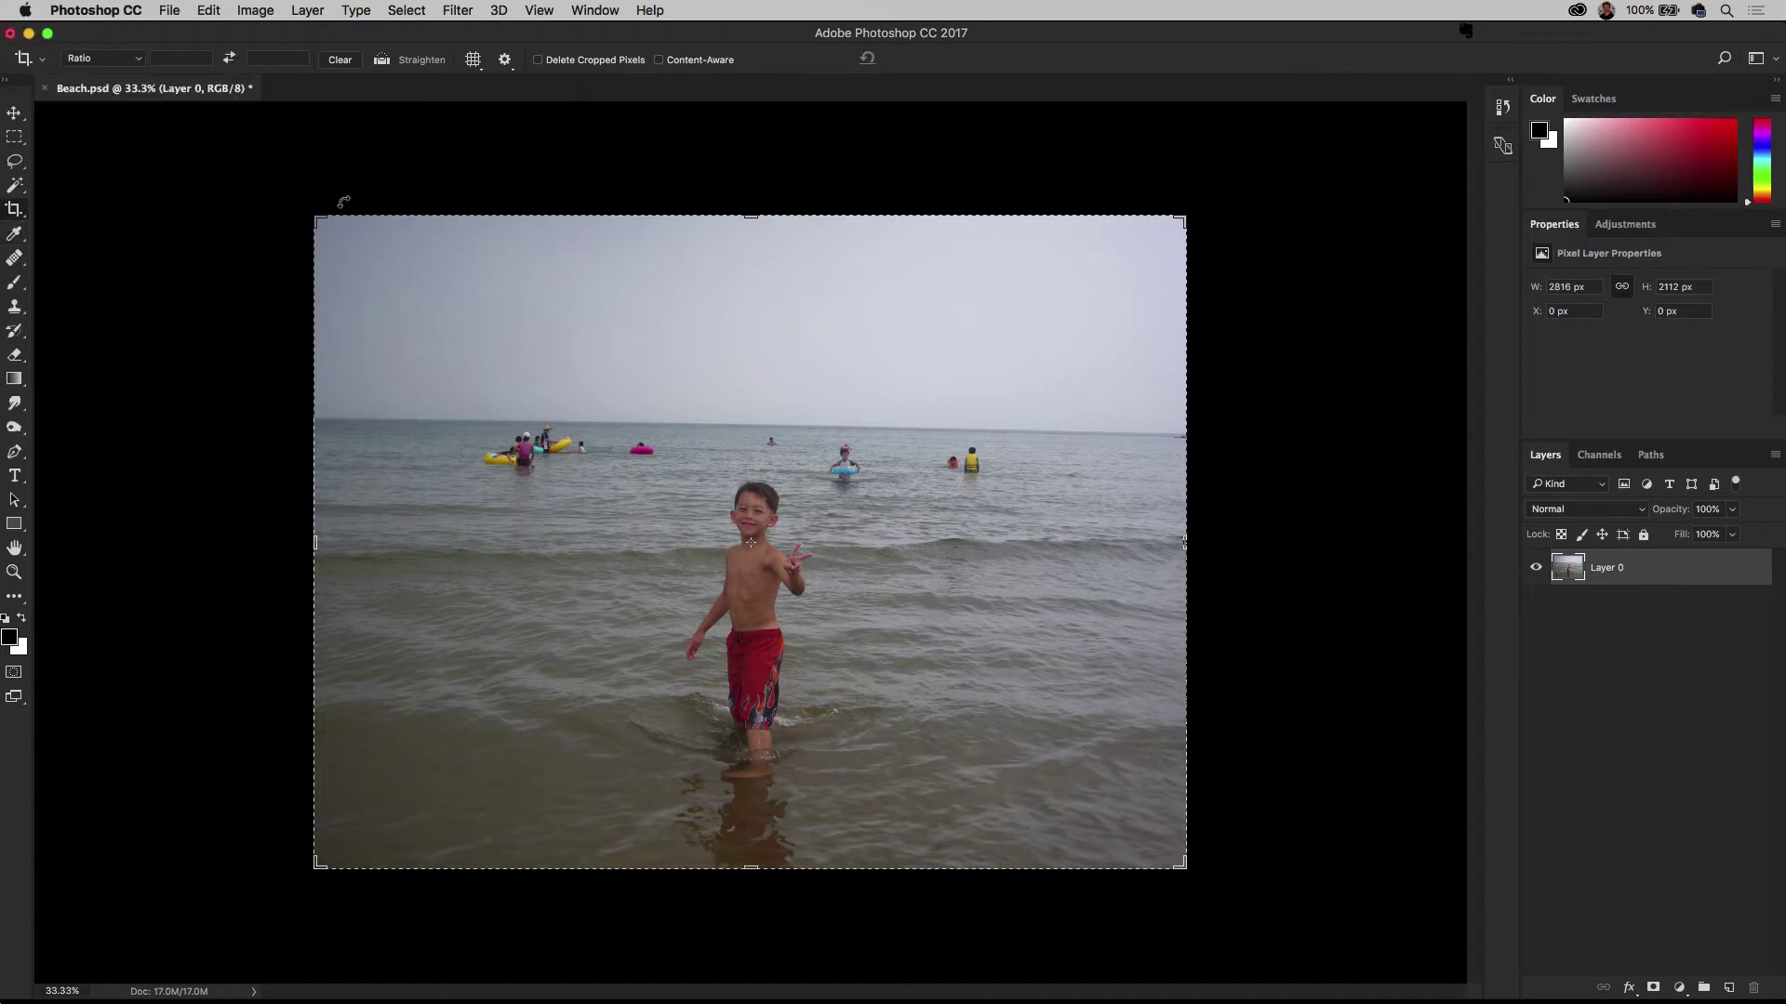
pyautogui.moveTo(315, 216)
pyautogui.mouseDown()
pyautogui.moveTo(247, 211)
pyautogui.moveTo(316, 215)
pyautogui.mouseUp()
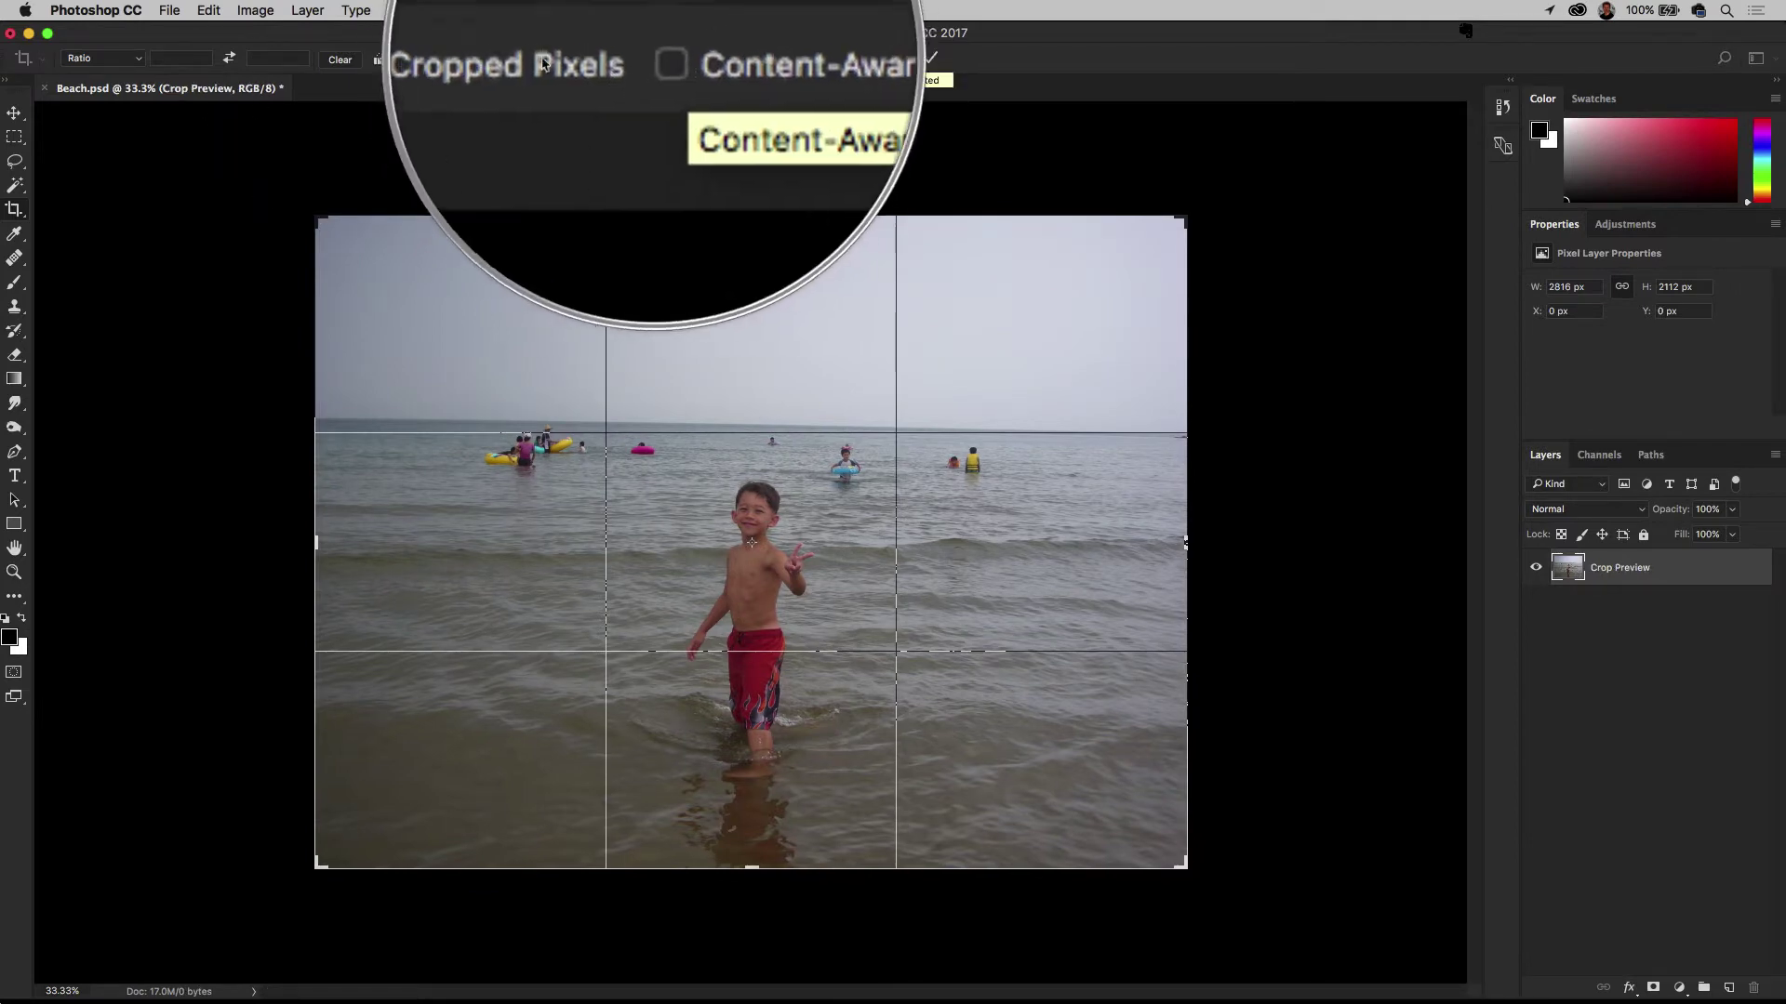
pyautogui.click(660, 65)
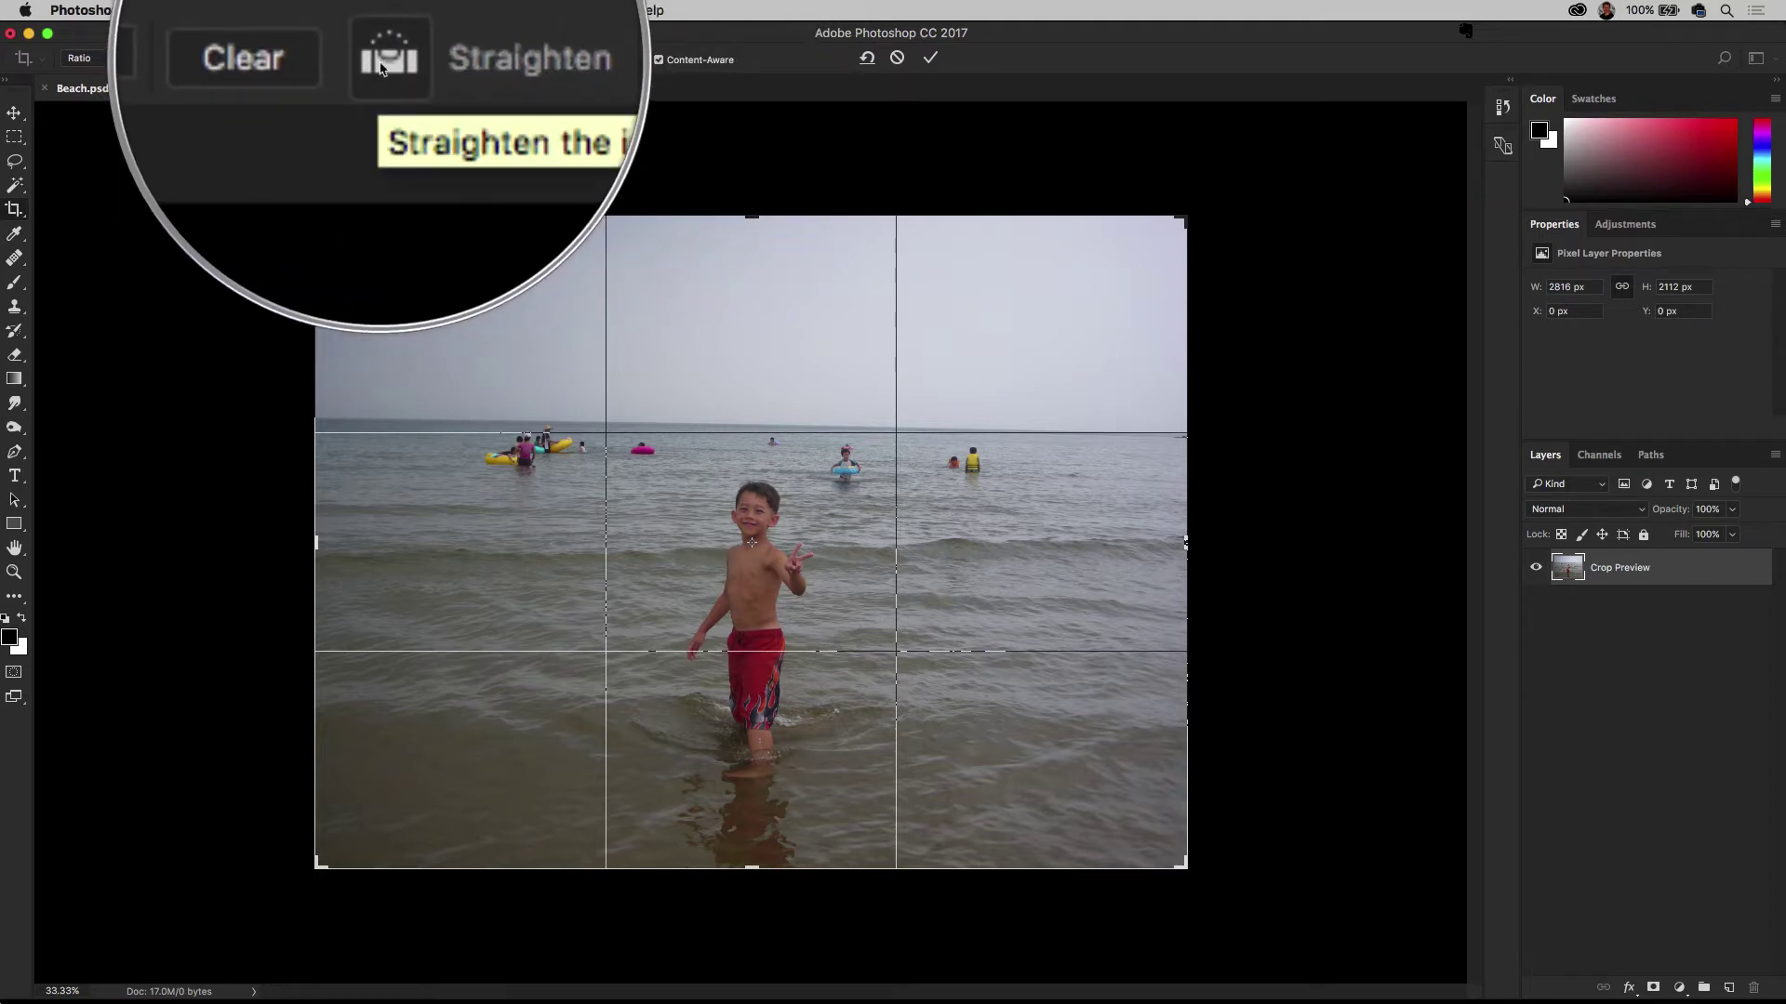
pyautogui.moveTo(319, 218); pyautogui.dragTo(316, 182)
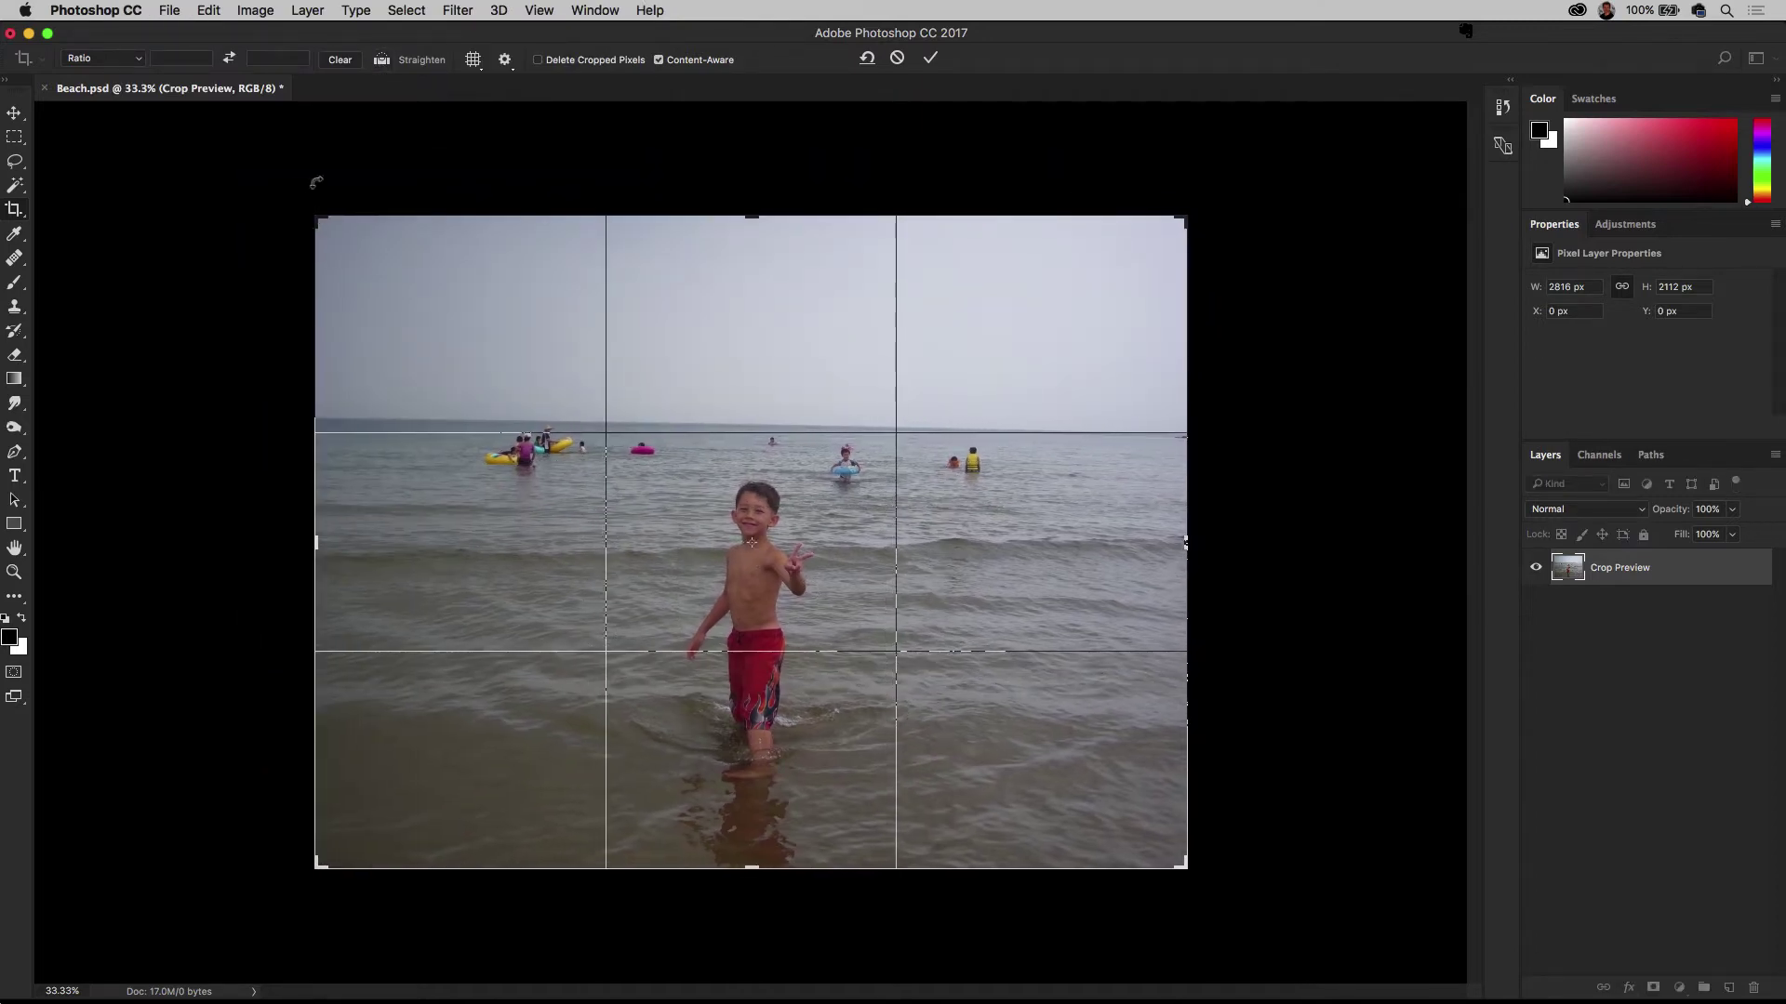
# Straighten along the horizon and commit the crop, giving a 2860 × 2174 px Layer 0
pyautogui.click(382, 61)
pyautogui.moveTo(314, 418); pyautogui.dragTo(1186, 436)
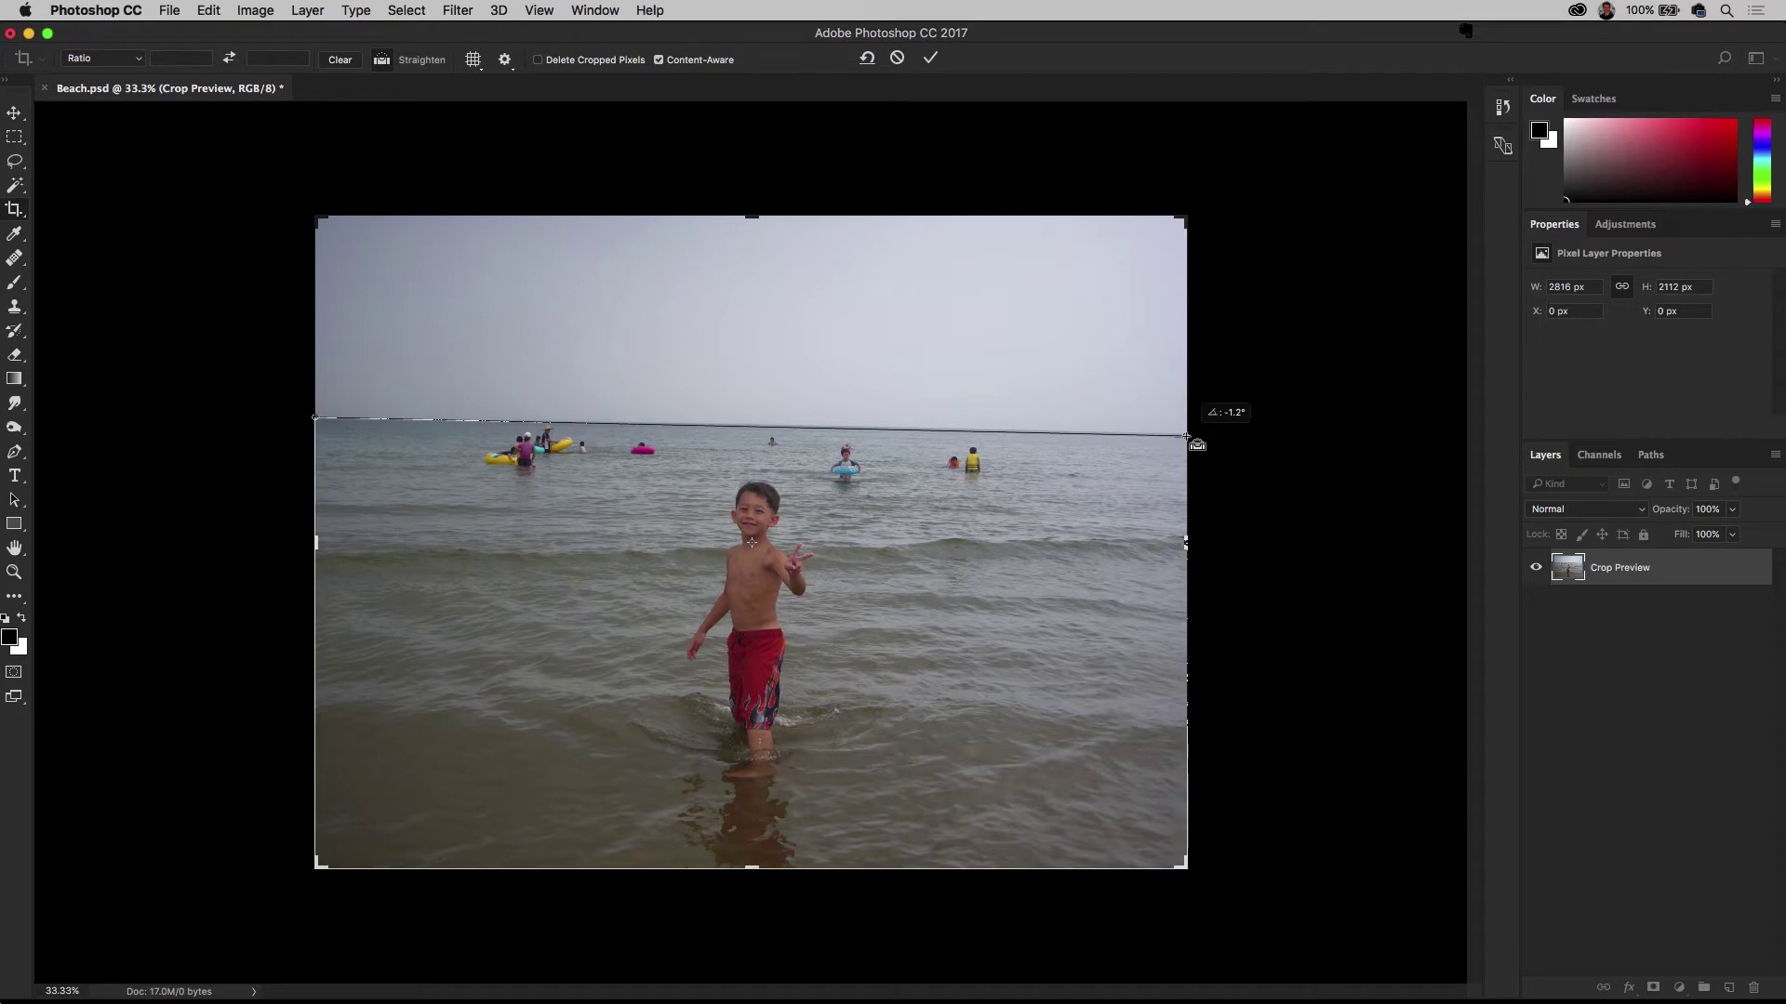
pyautogui.moveTo(1186, 436); pyautogui.dragTo(1189, 437)
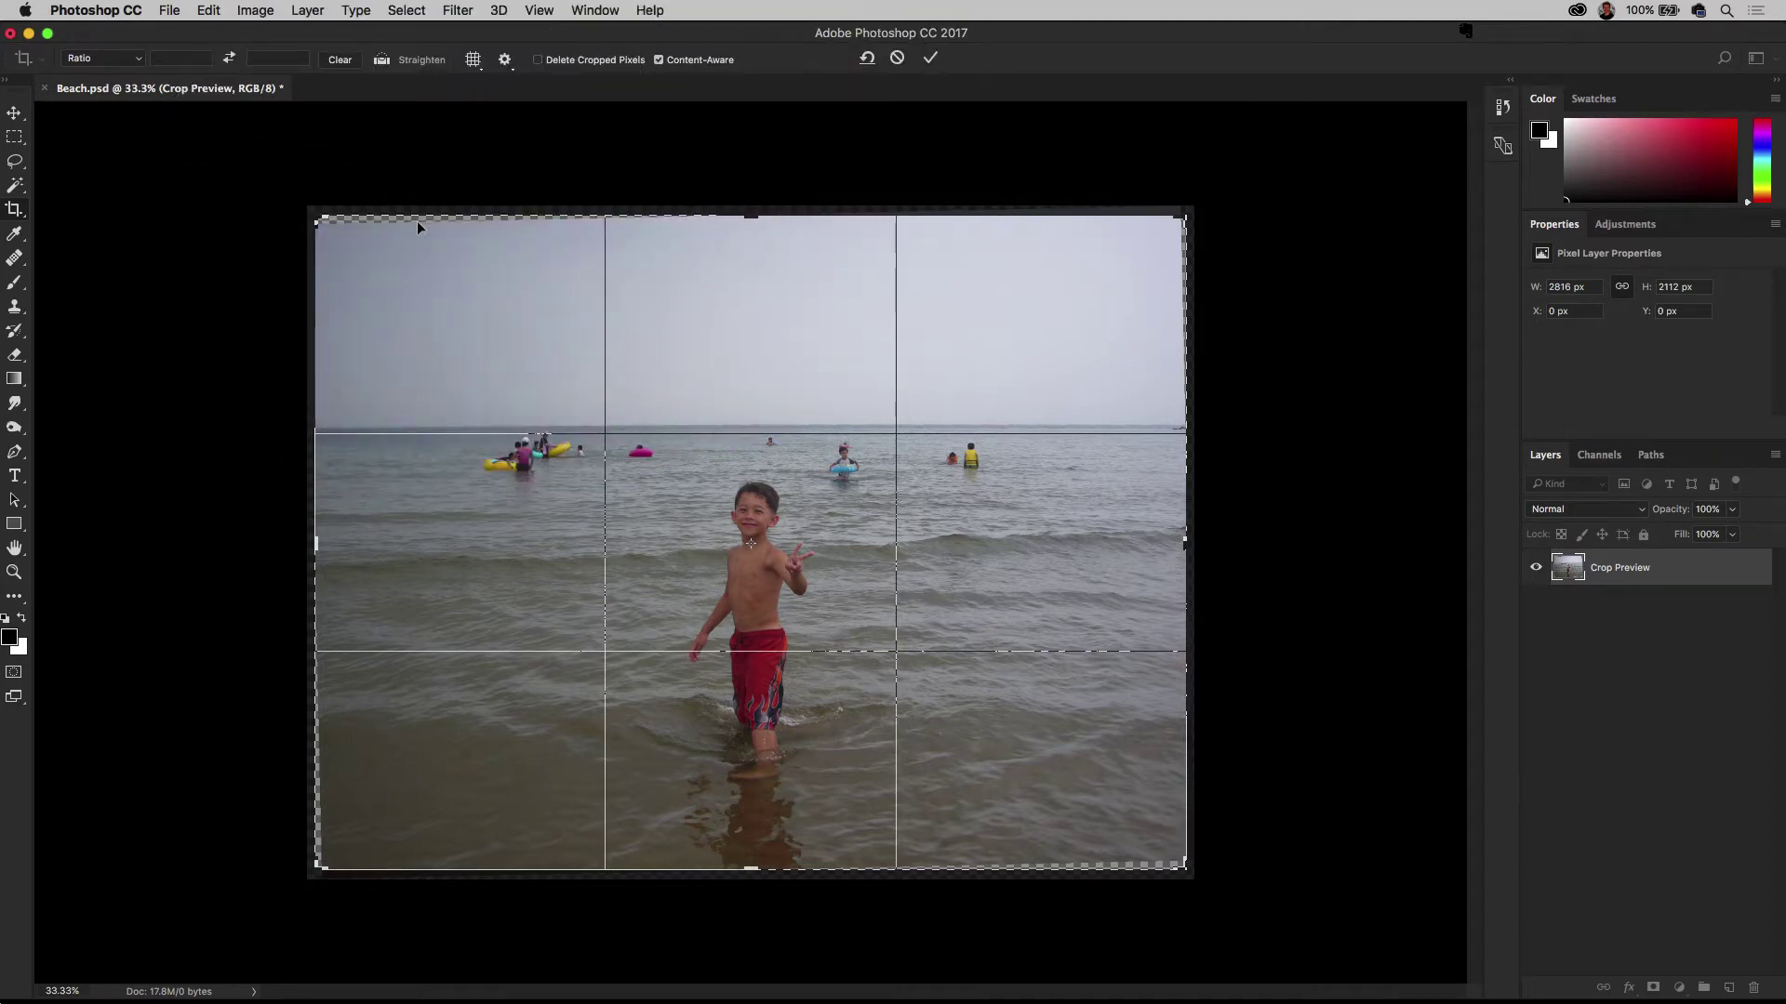
pyautogui.click(931, 59)
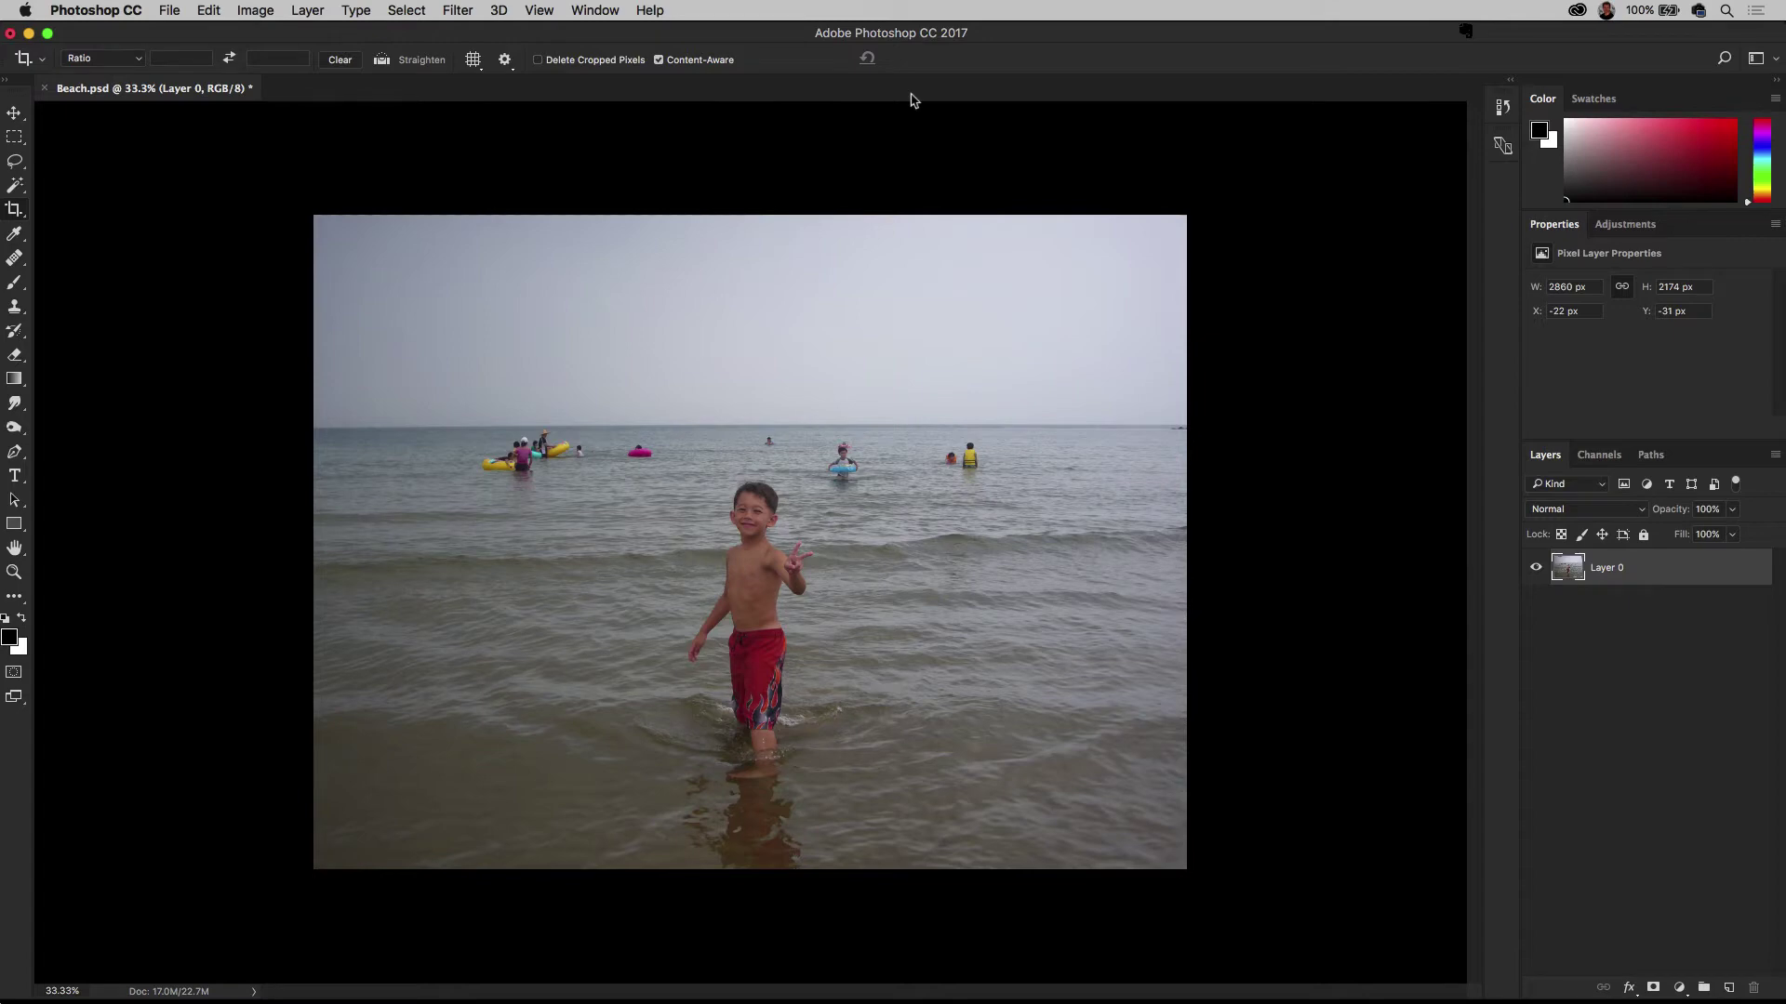
pyautogui.click(13, 113)
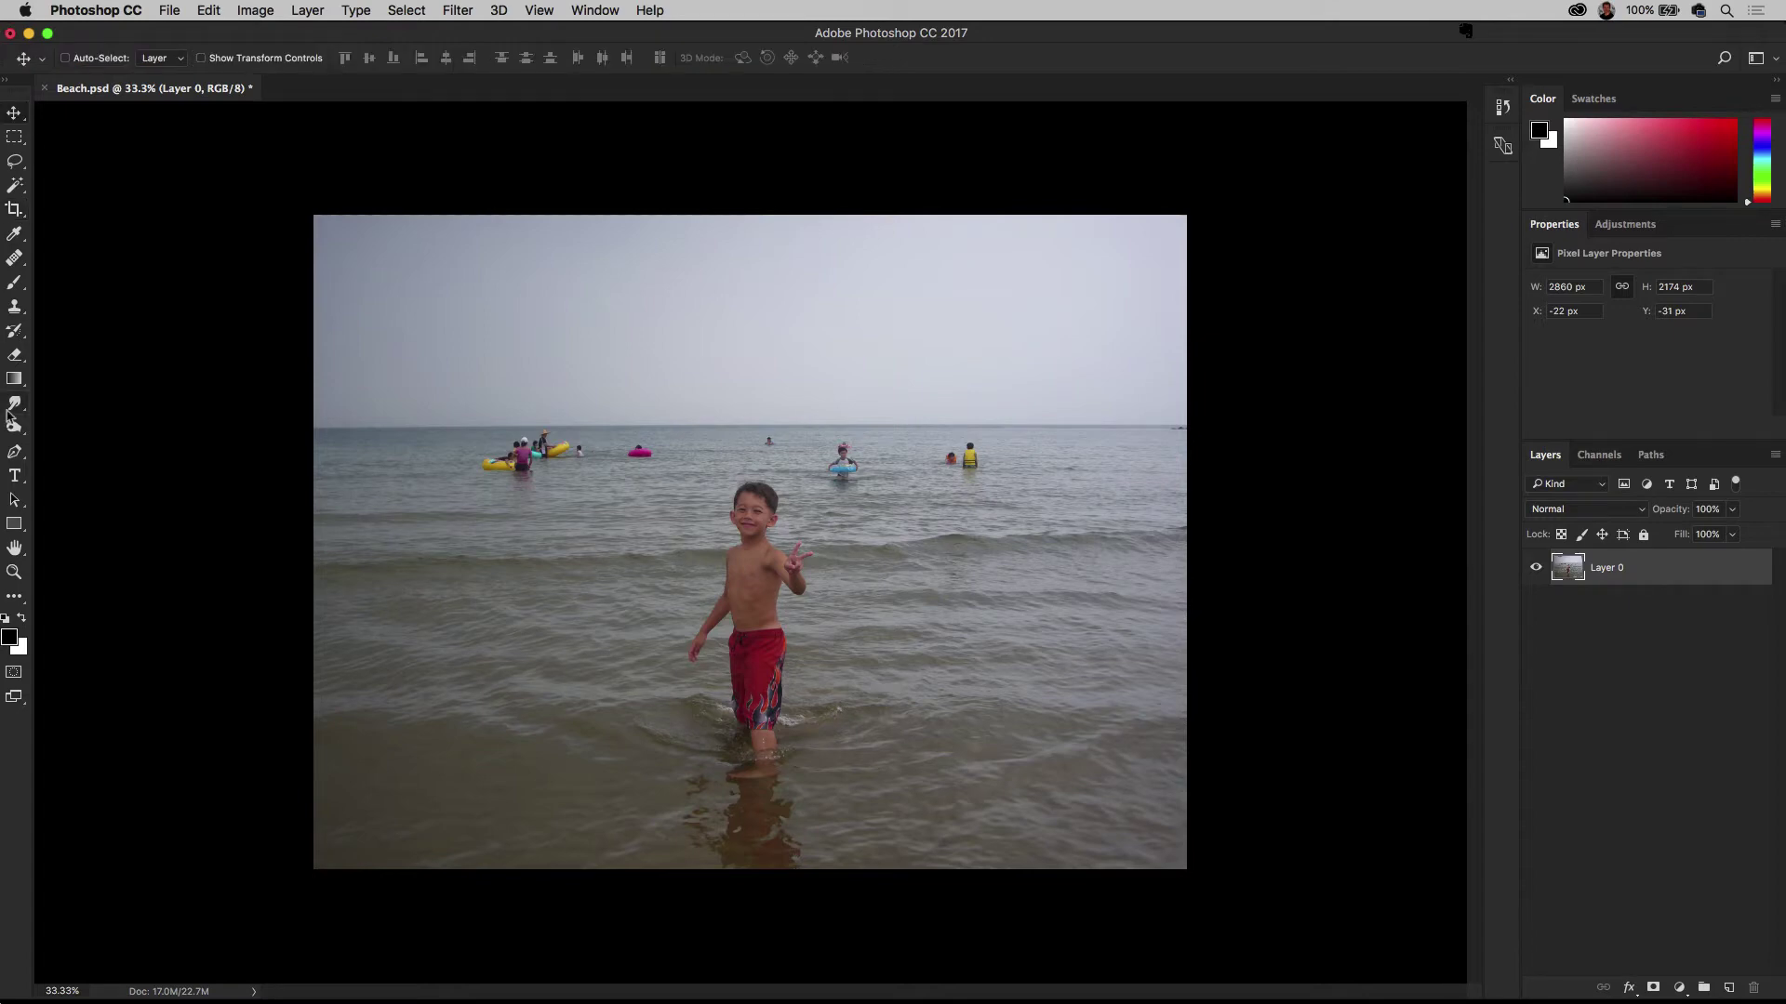
pyautogui.click(15, 551)
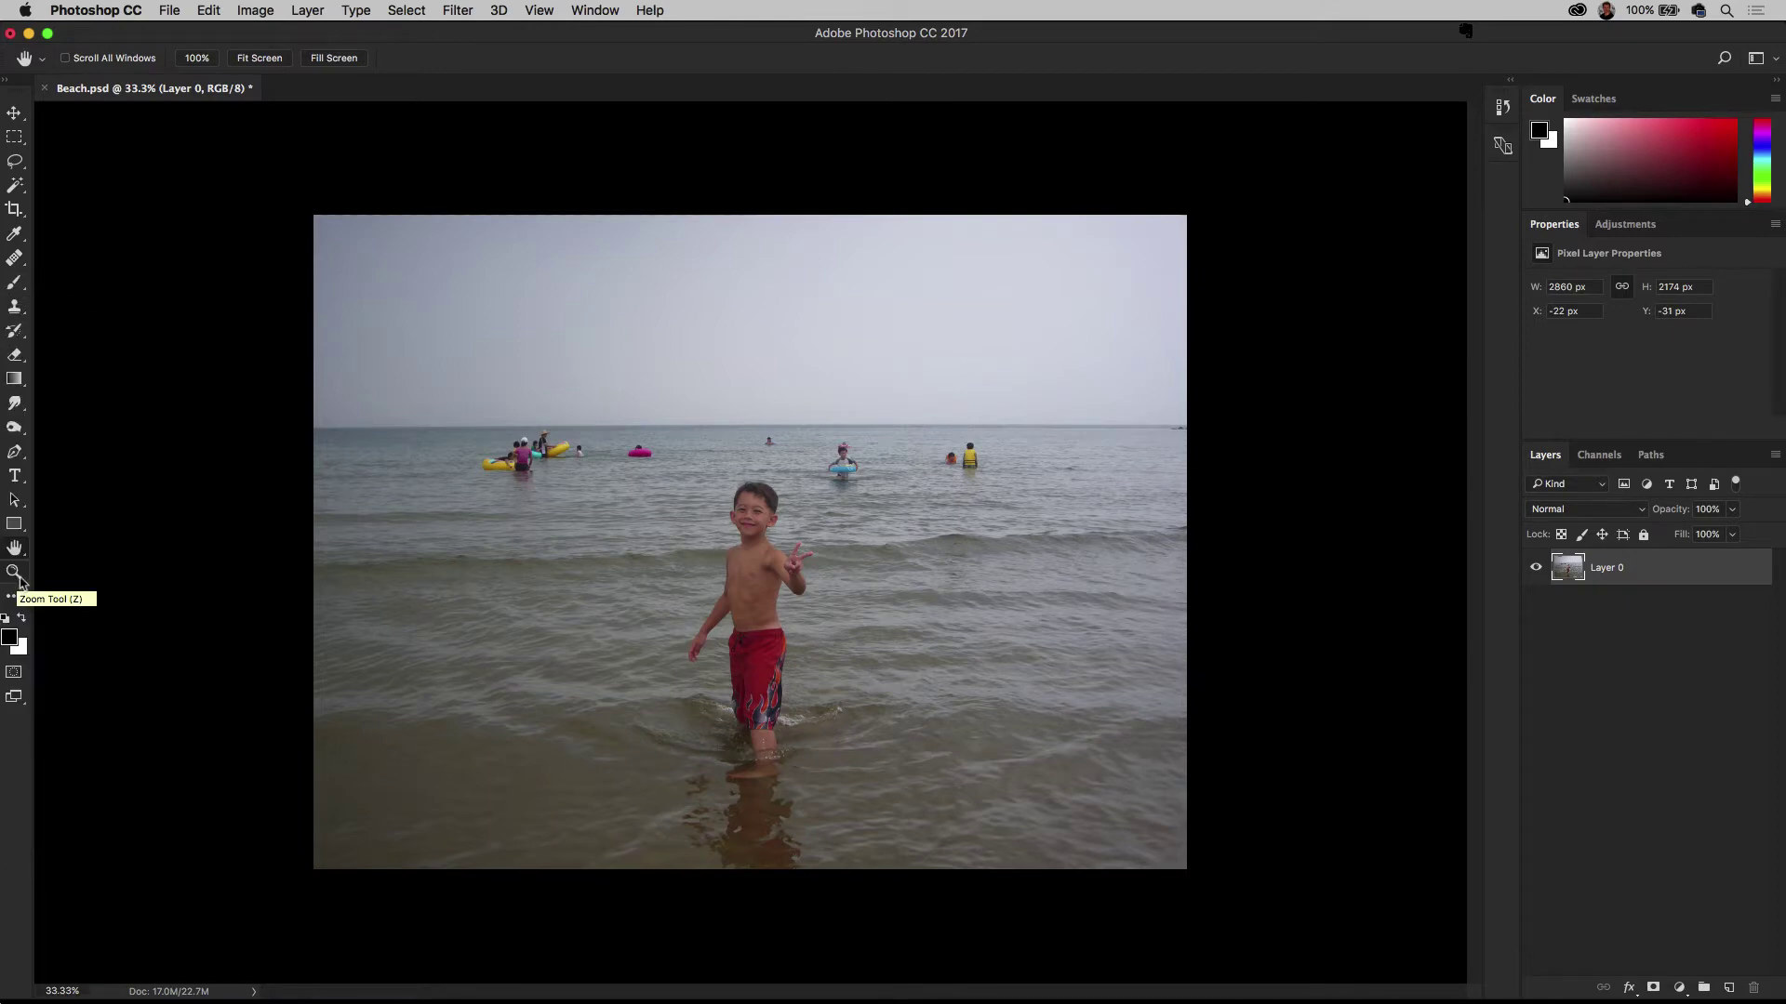
pyautogui.doubleClick(16, 576)
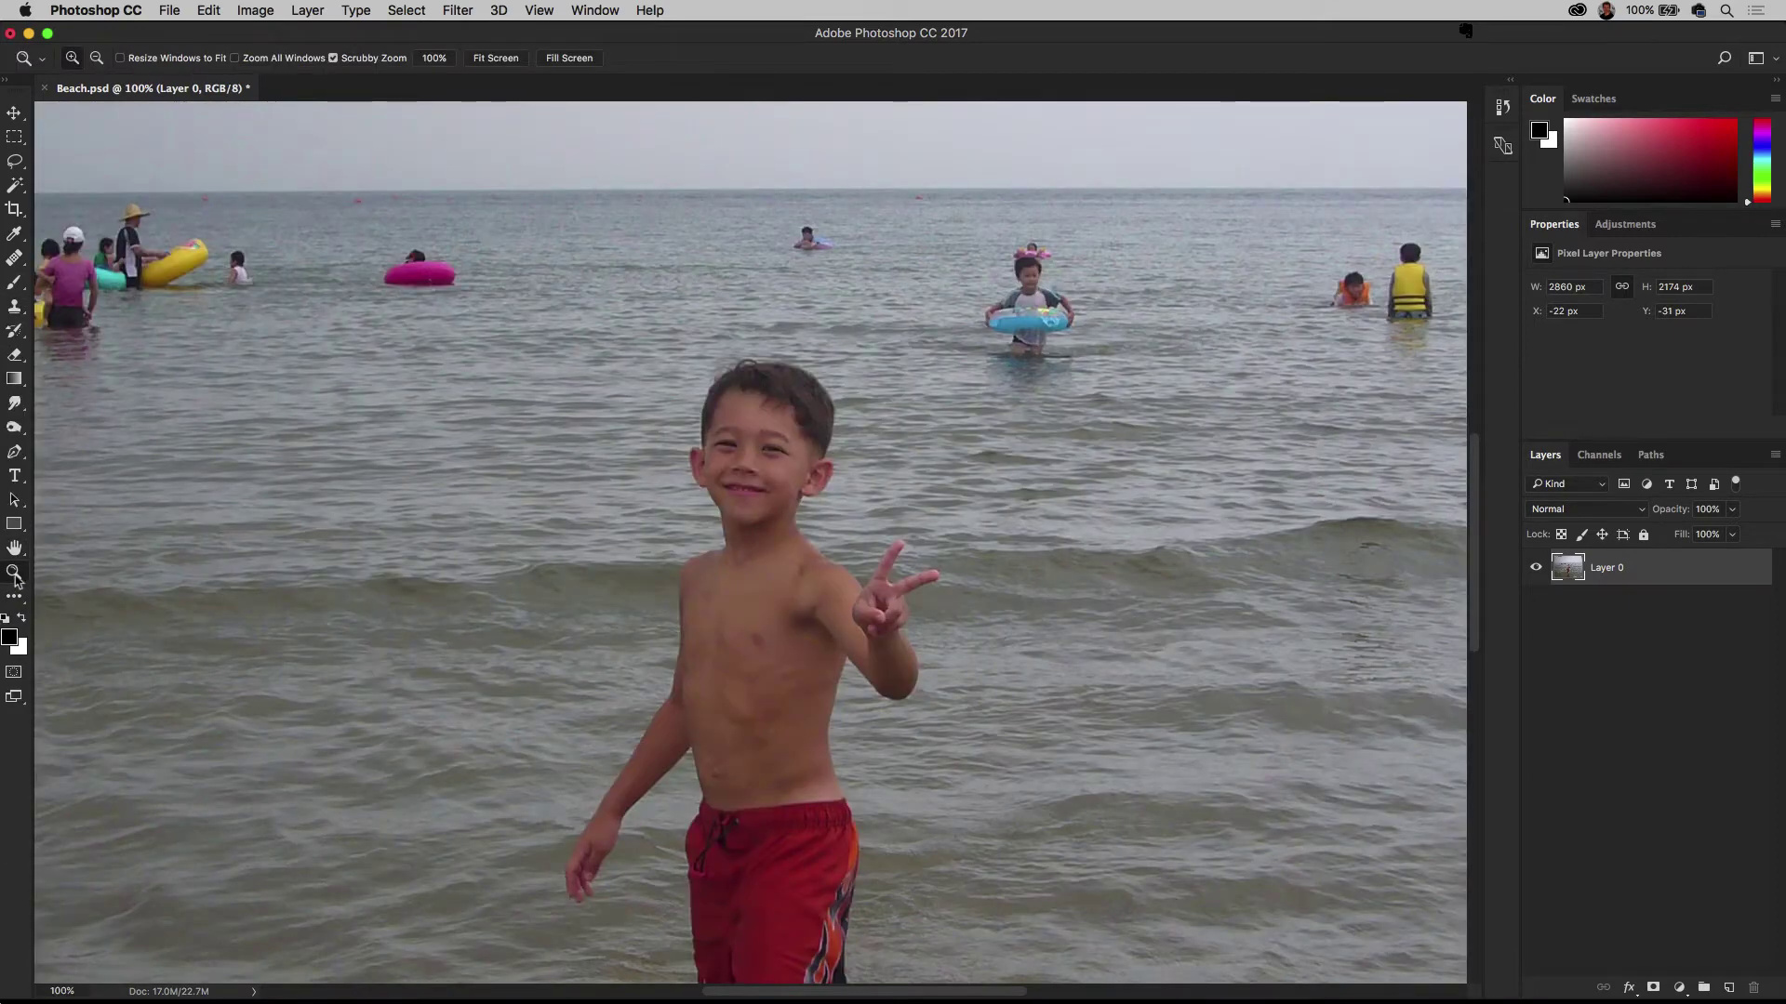
pyautogui.press('super+minus')
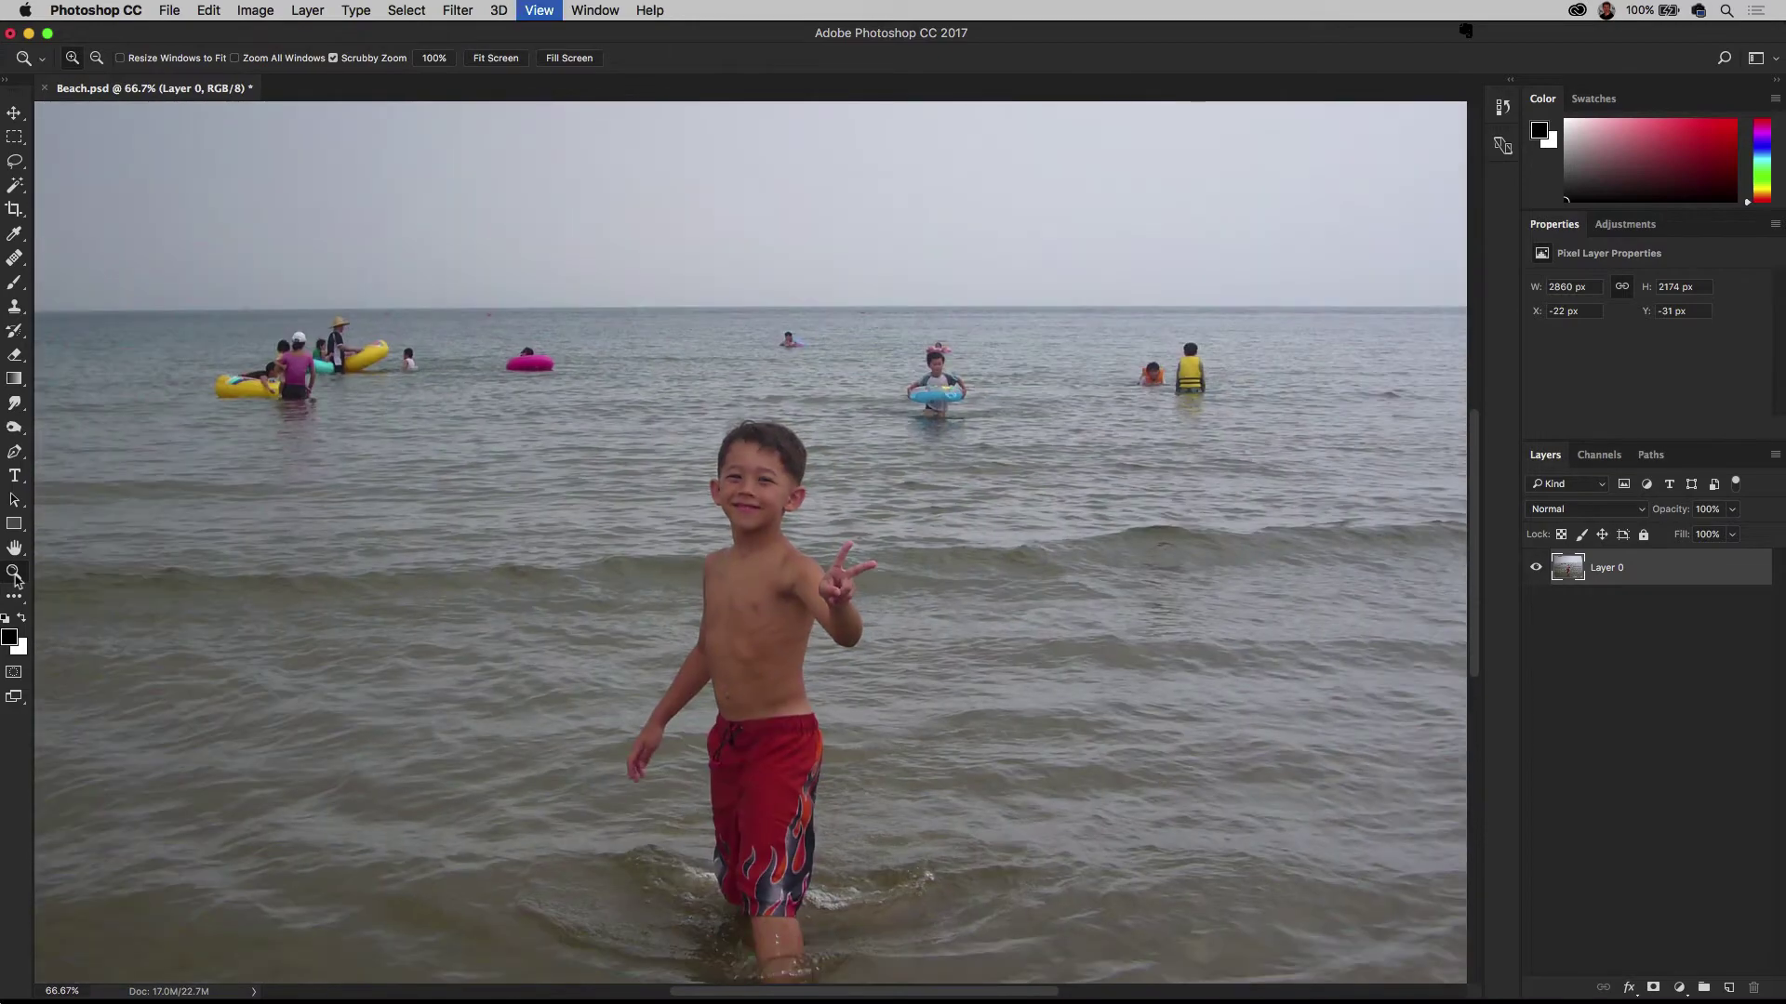
pyautogui.press('super+minus')
pyautogui.press('super+minus')
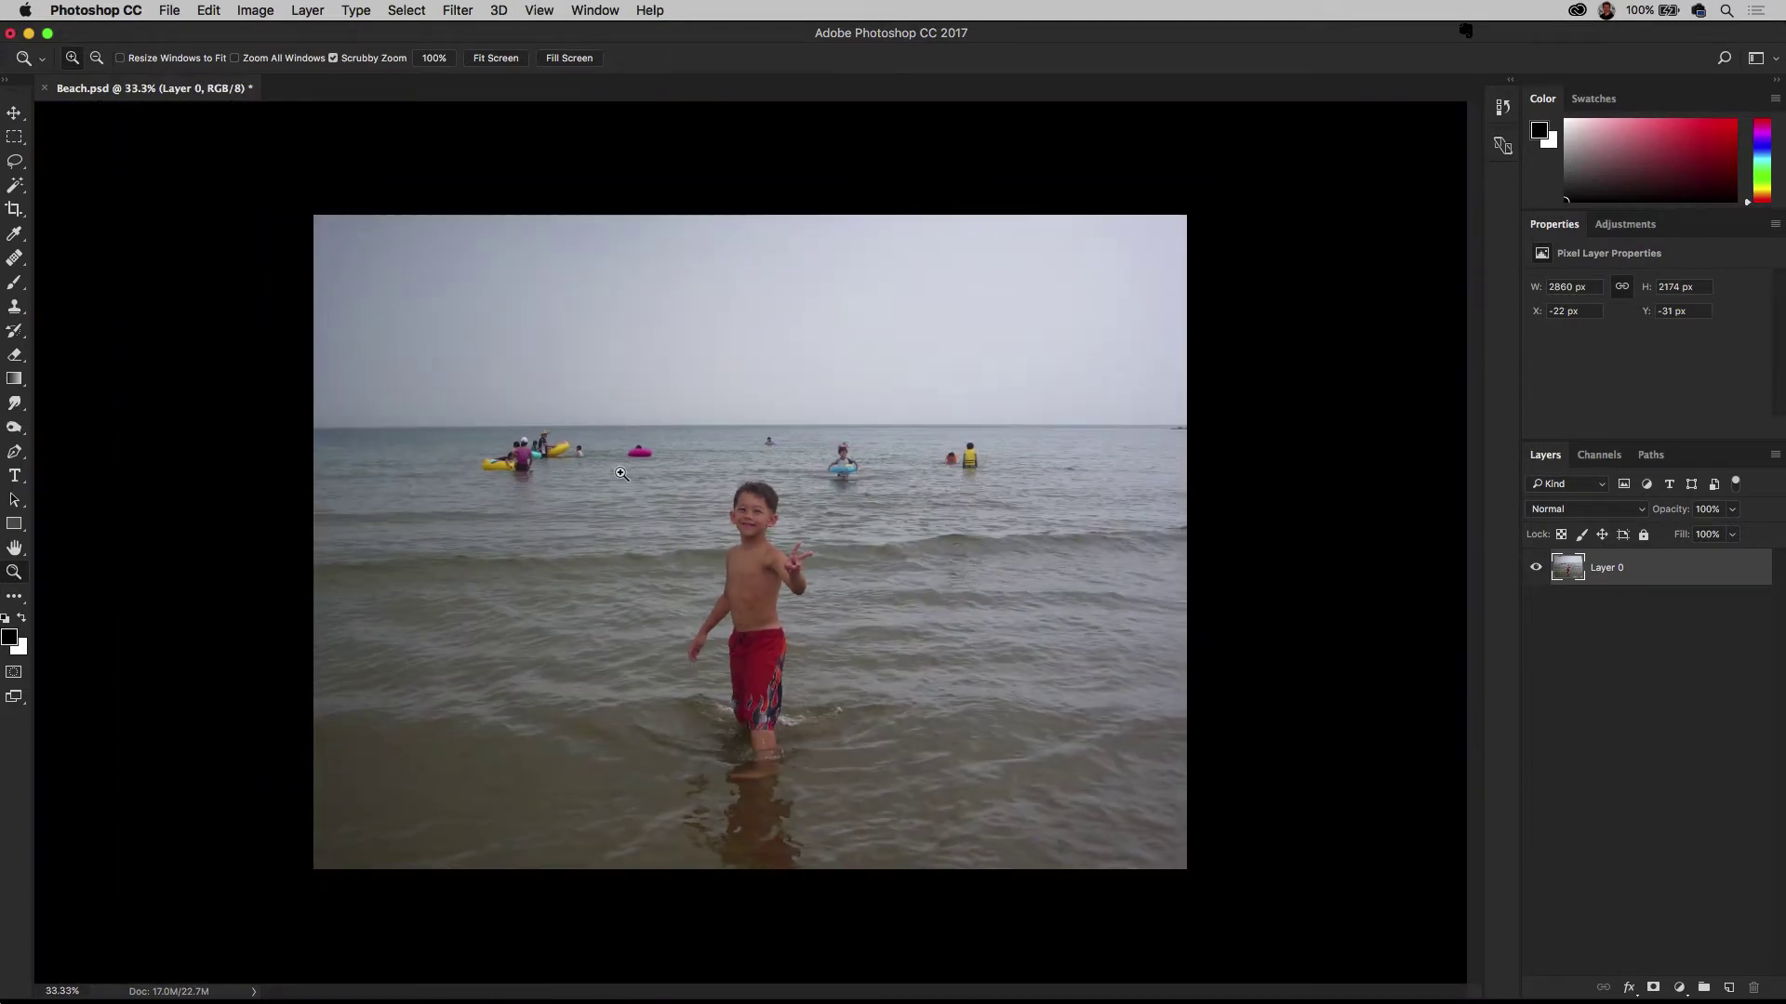
pyautogui.press('super+plus')
pyautogui.press('super+minus')
pyautogui.press('super+plus')
pyautogui.press('super+minus')
pyautogui.press('super+plus')
pyautogui.press('super+minus')
pyautogui.press('super+plus')
pyautogui.press('super+minus')
pyautogui.press('super+plus')
pyautogui.press('super+minus')
pyautogui.scroll(2, 619, 472)
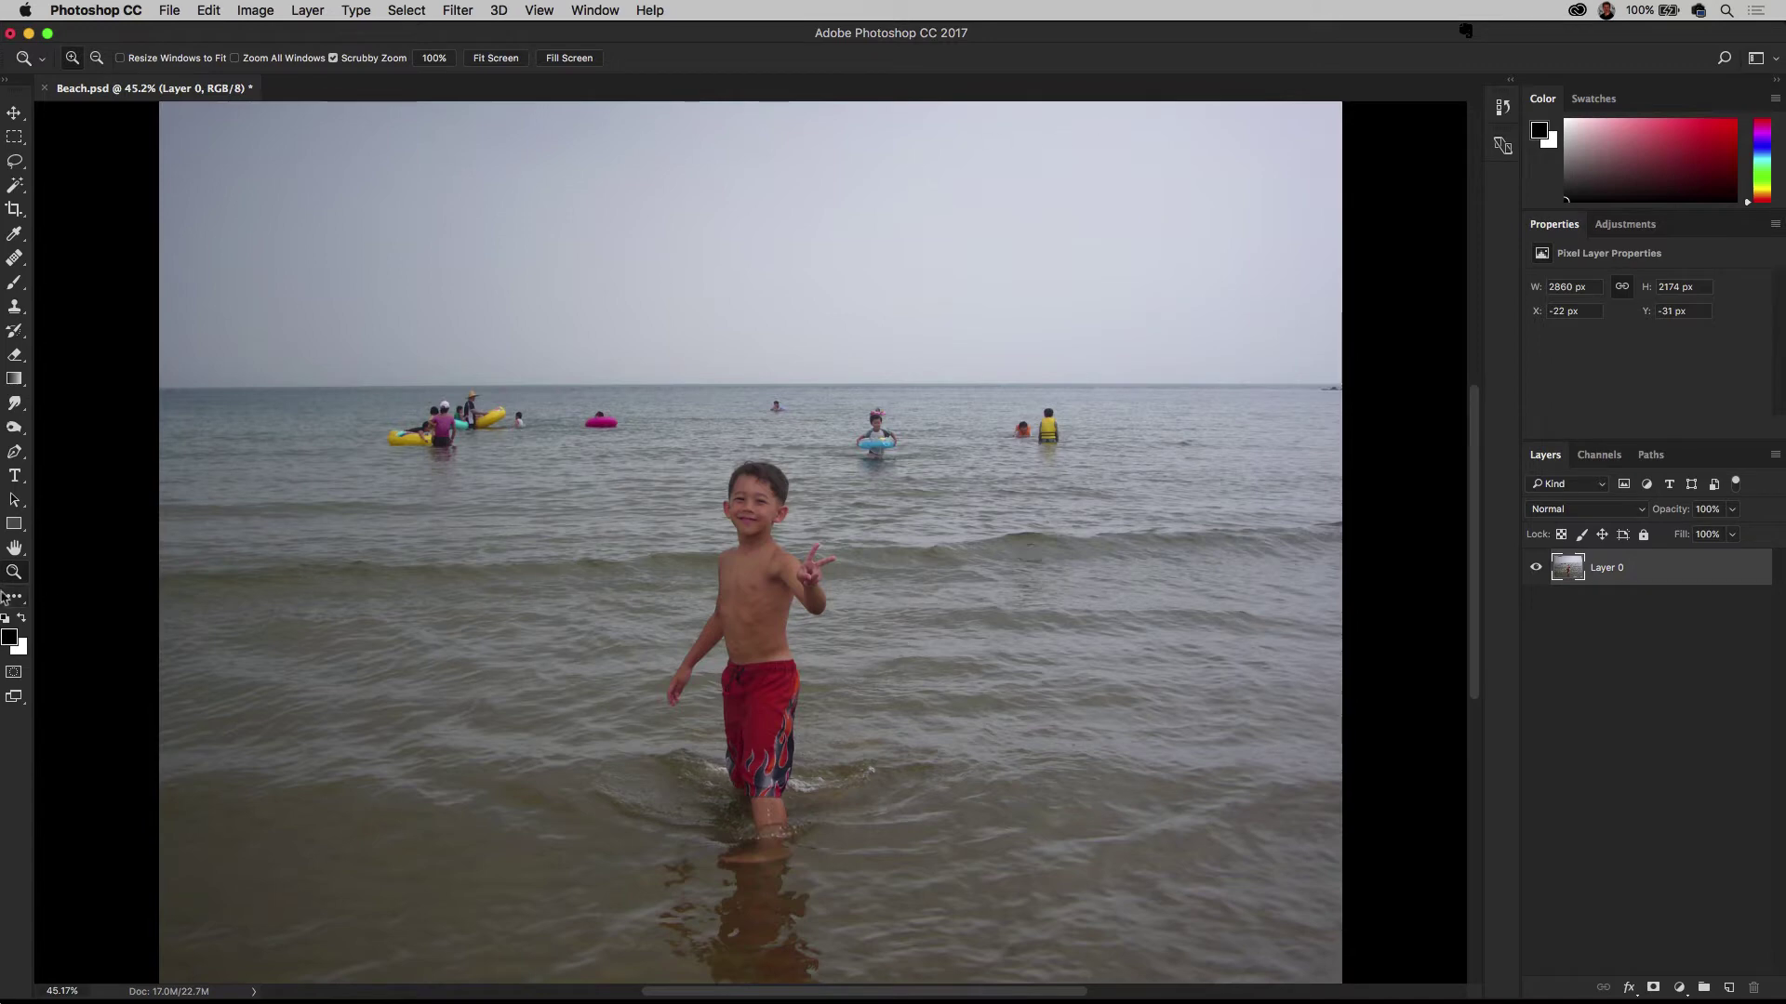
pyautogui.click(14, 548)
pyautogui.moveTo(686, 518)
pyautogui.mouseDown()
pyautogui.moveTo(598, 431)
pyautogui.moveTo(690, 462)
pyautogui.moveTo(655, 537)
pyautogui.moveTo(665, 522)
pyautogui.mouseUp()
pyautogui.click(1587, 624)
pyautogui.click(1652, 575)
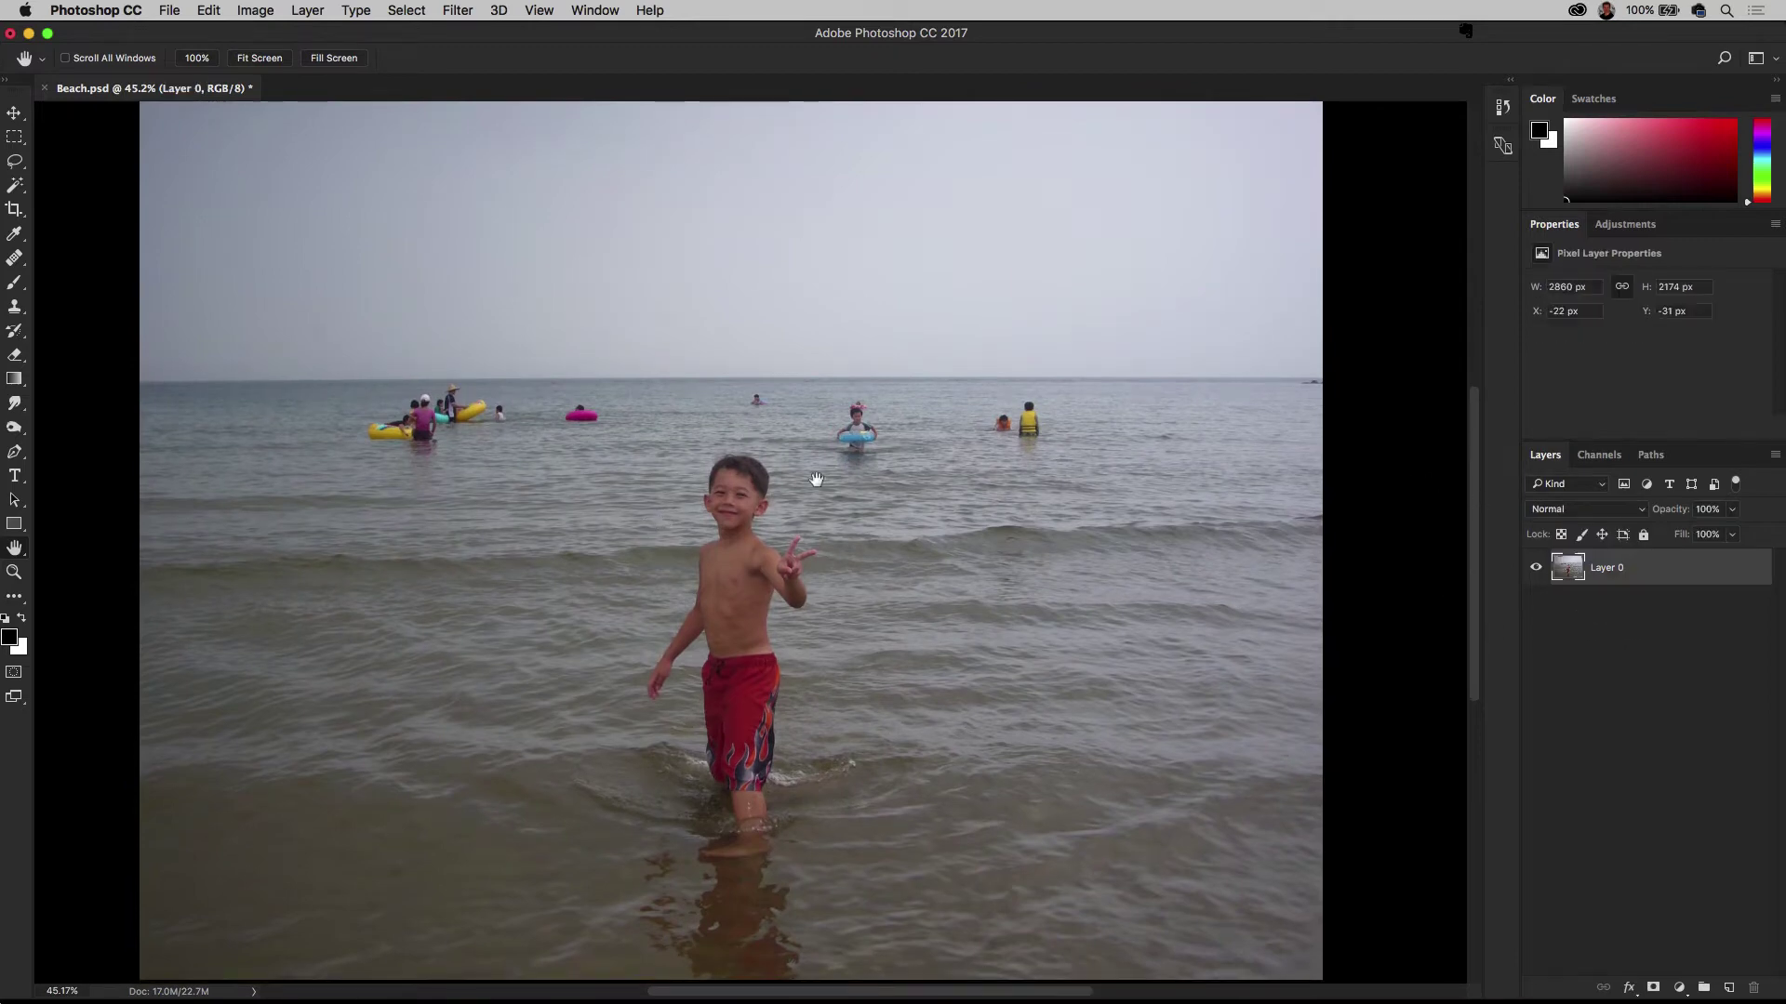
# Add a Vibrance adjustment layer set to Vibrance +100 and Saturation +21
pyautogui.click(1680, 989)
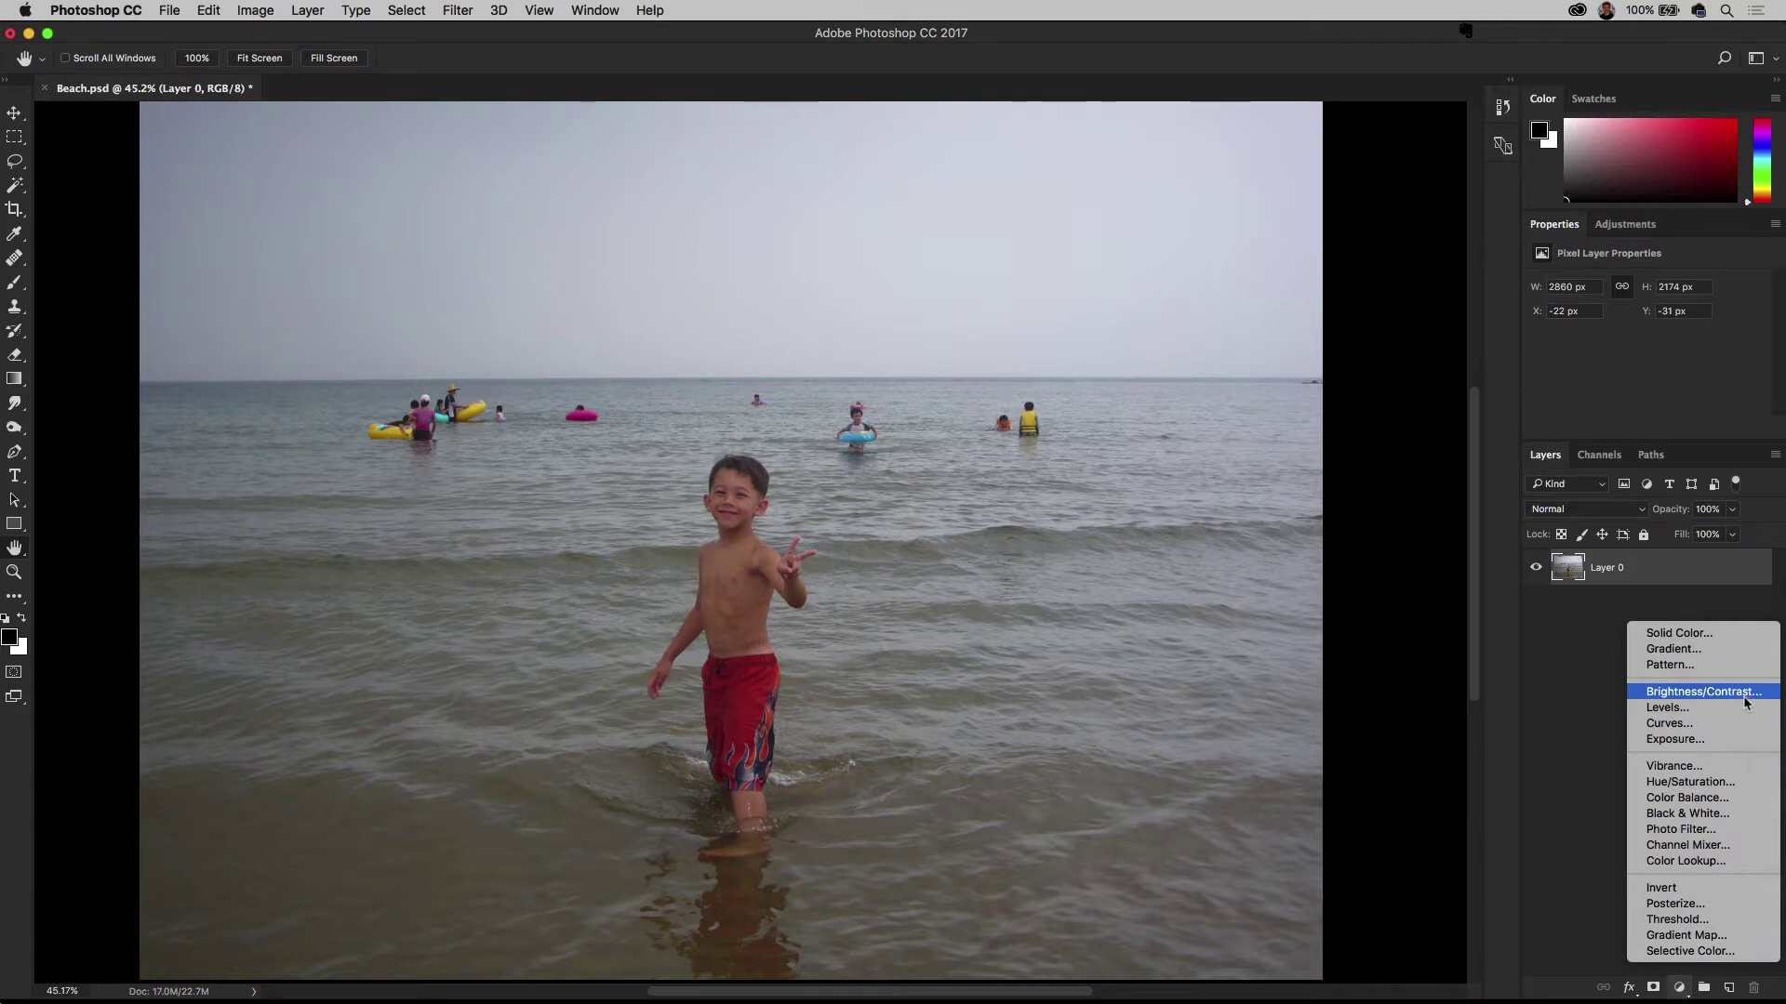
pyautogui.click(1738, 768)
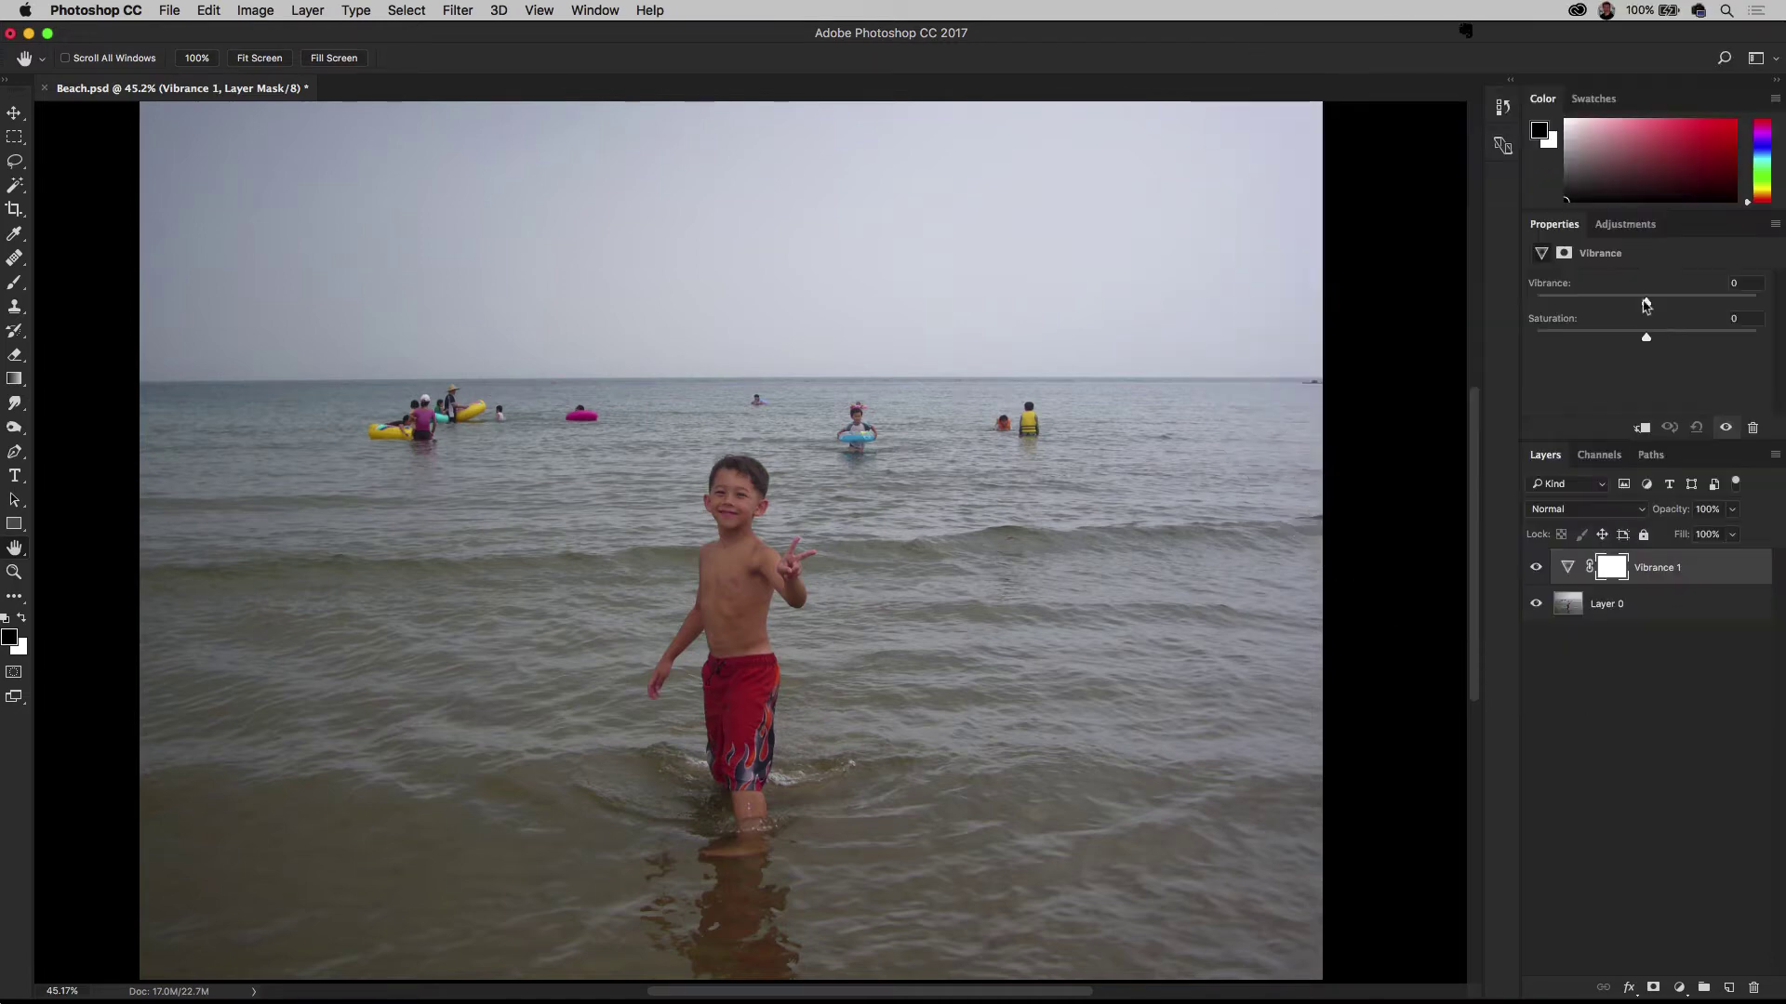
pyautogui.moveTo(1649, 309); pyautogui.dragTo(1756, 305)
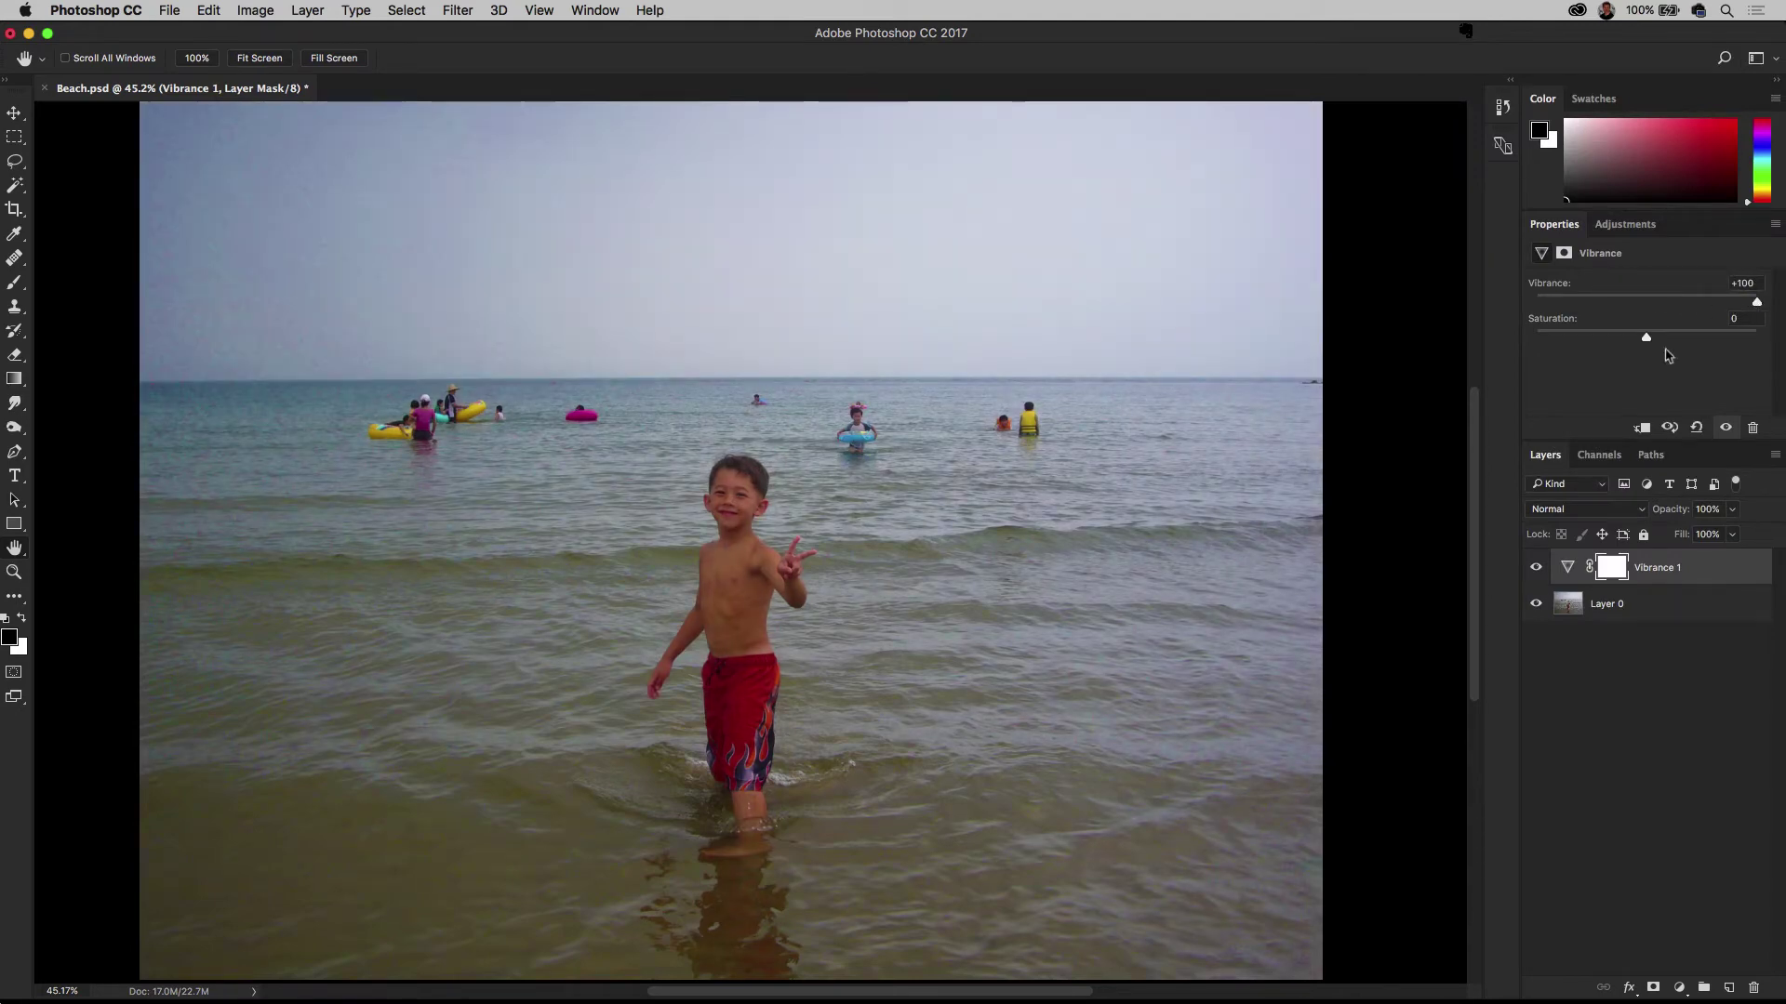
pyautogui.moveTo(1648, 342)
pyautogui.mouseDown()
pyautogui.moveTo(1775, 346)
pyautogui.moveTo(1659, 354)
pyautogui.mouseUp()
pyautogui.moveTo(1757, 307)
pyautogui.mouseDown()
pyautogui.moveTo(1649, 302)
pyautogui.moveTo(1757, 339)
pyautogui.mouseUp()
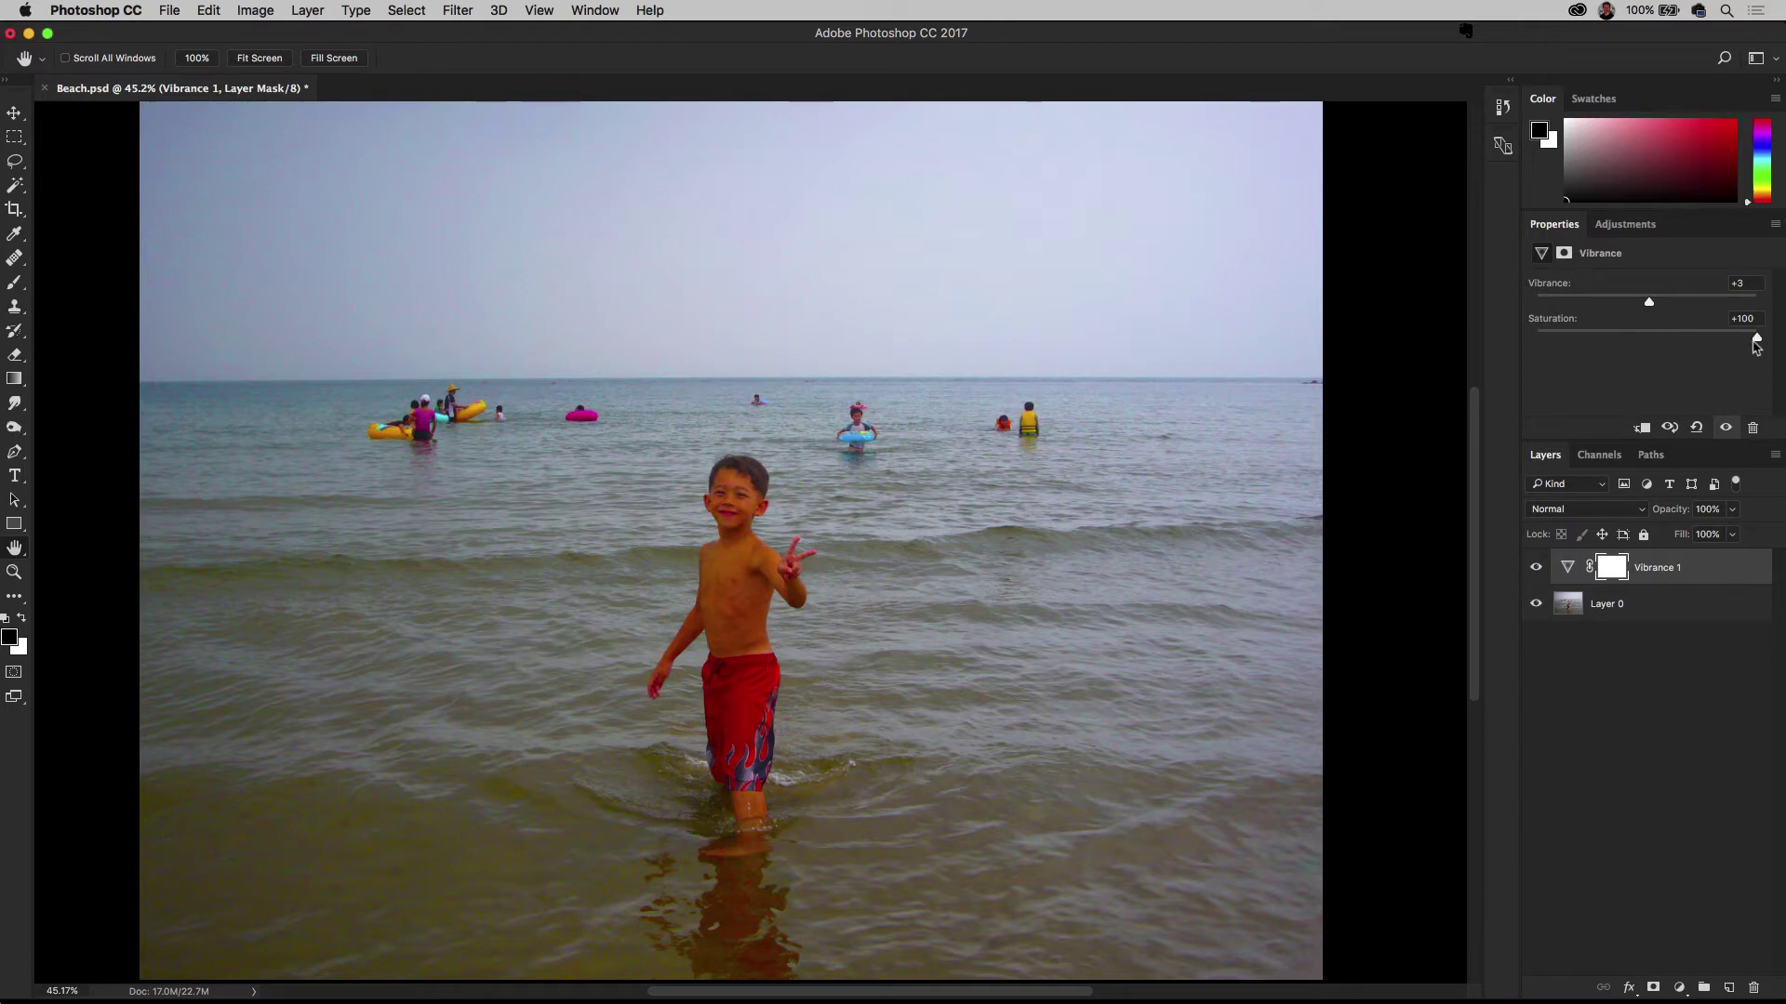
pyautogui.moveTo(1757, 346); pyautogui.dragTo(1756, 302)
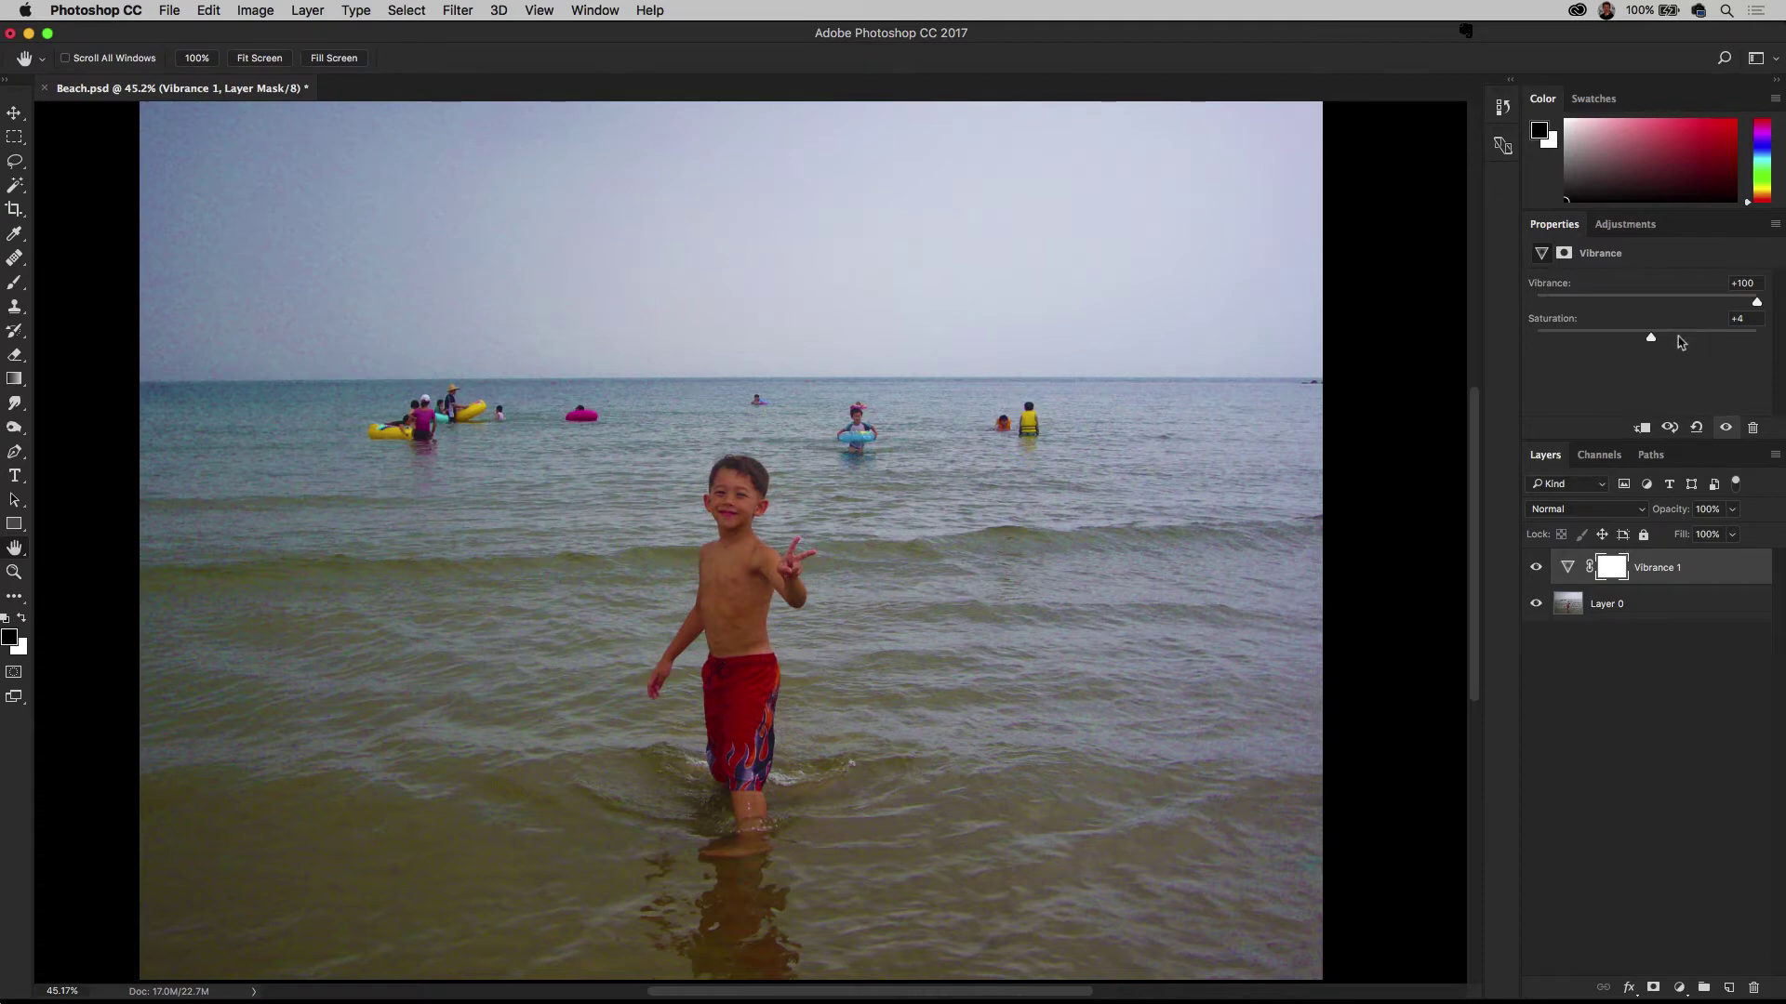
pyautogui.click(1667, 342)
pyautogui.click(1709, 569)
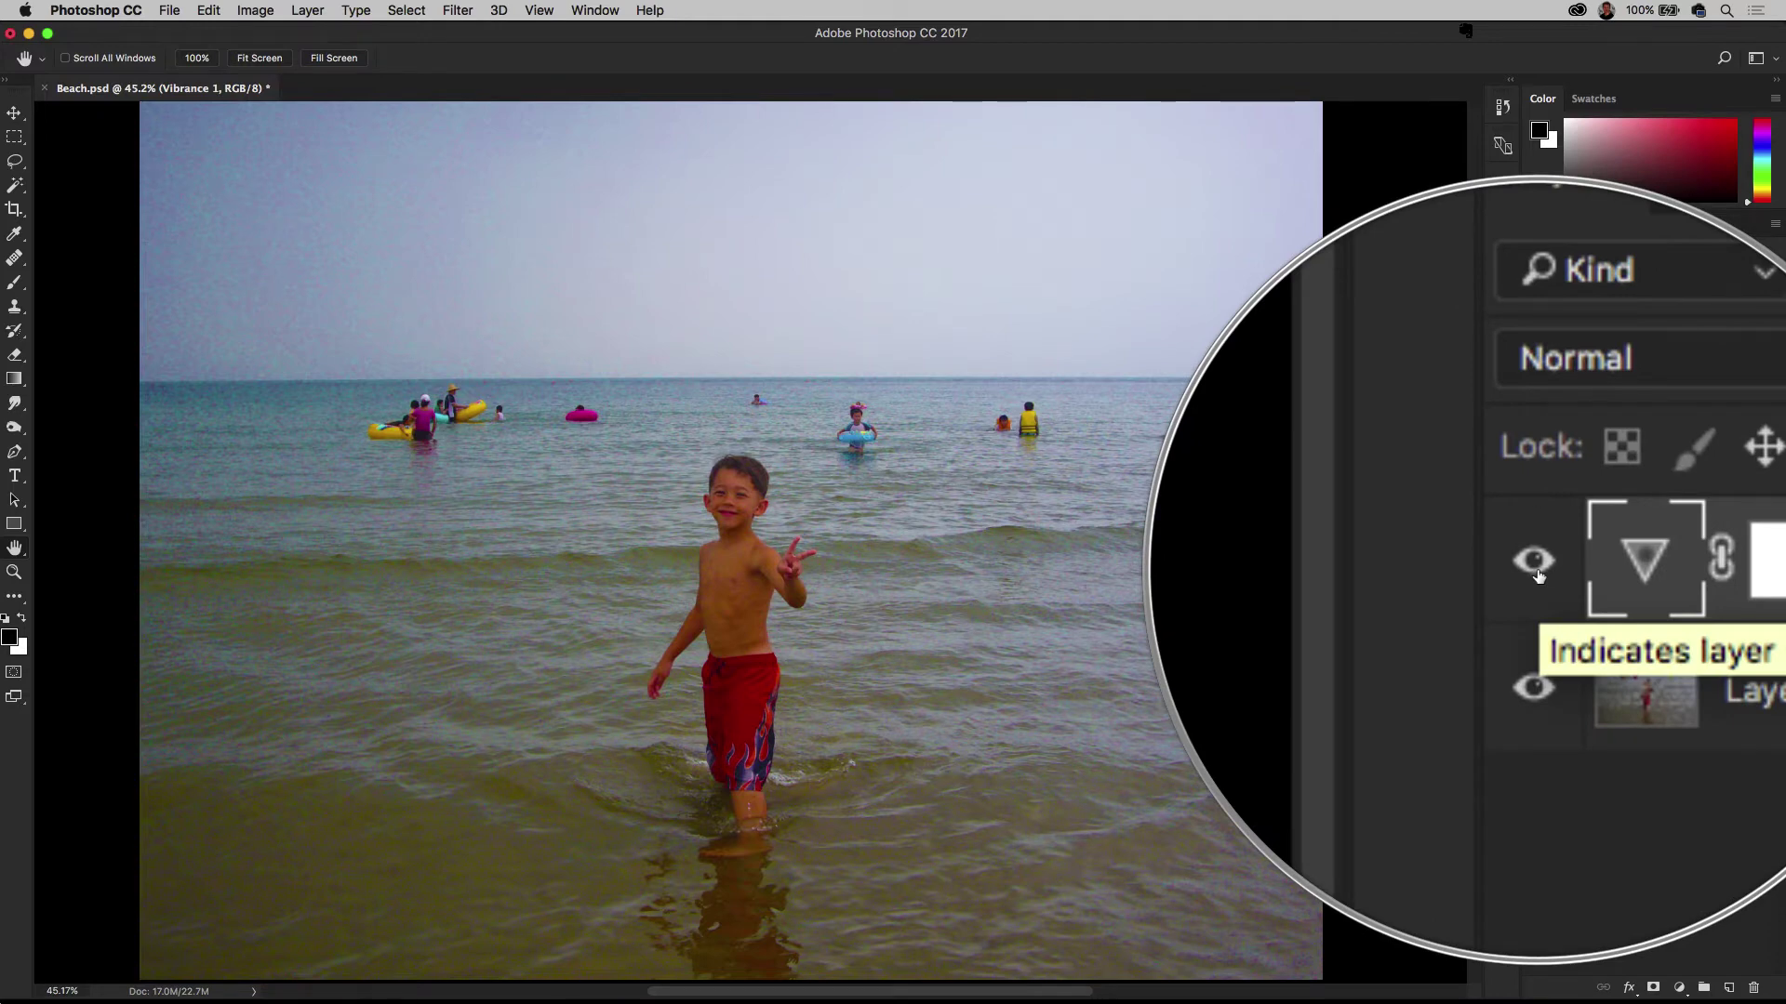
pyautogui.click(1539, 576)
pyautogui.click(1539, 576)
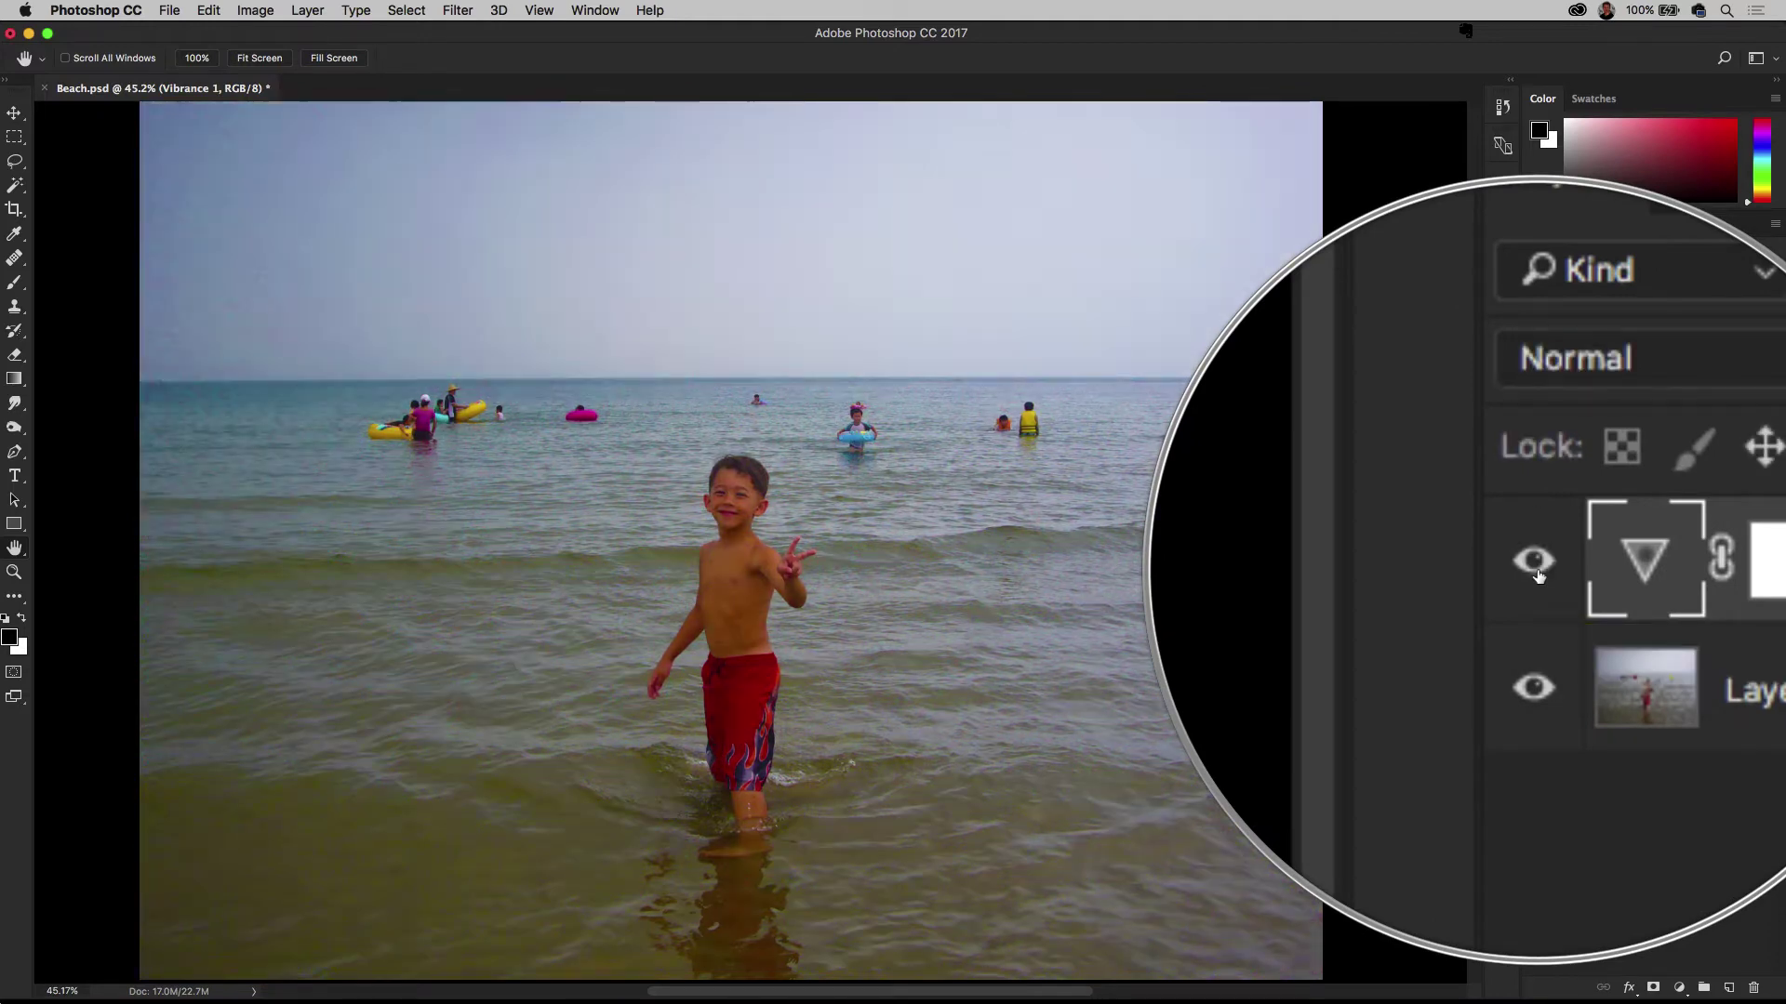
pyautogui.click(1540, 576)
pyautogui.click(1539, 576)
pyautogui.click(1539, 576)
pyautogui.click(1539, 577)
pyautogui.click(1539, 576)
pyautogui.click(1540, 577)
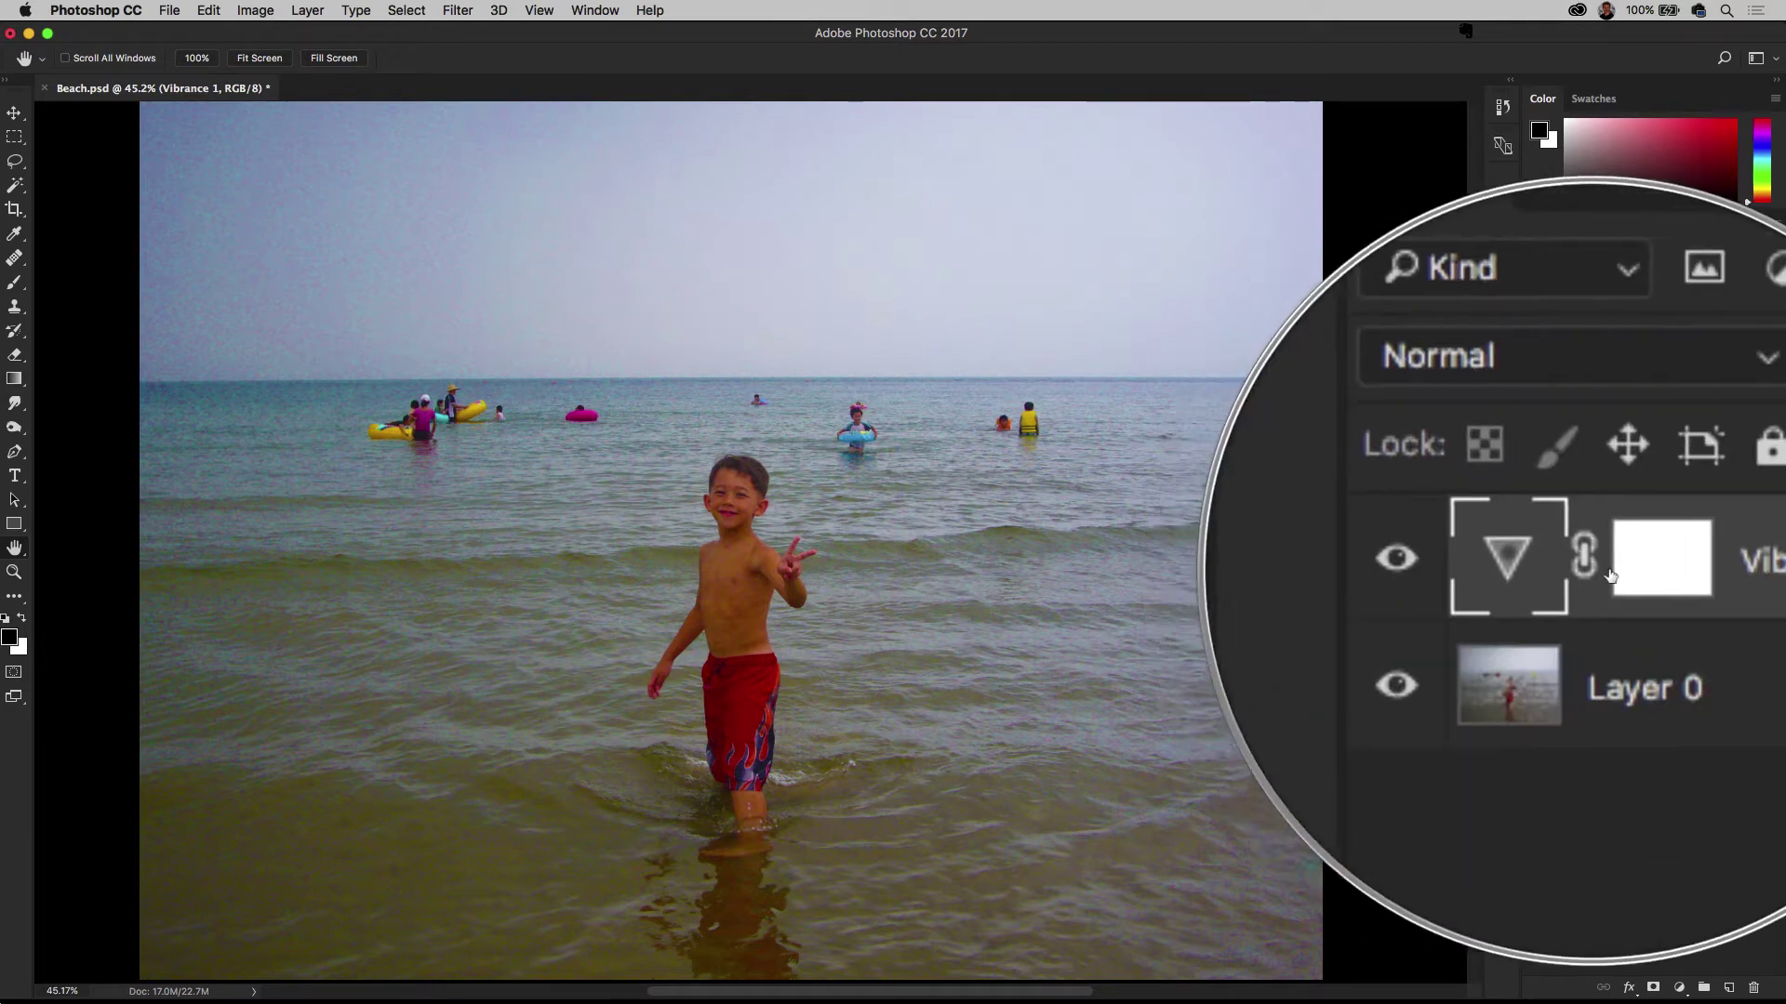
pyautogui.click(1536, 571)
pyautogui.click(1535, 571)
pyautogui.click(1605, 606)
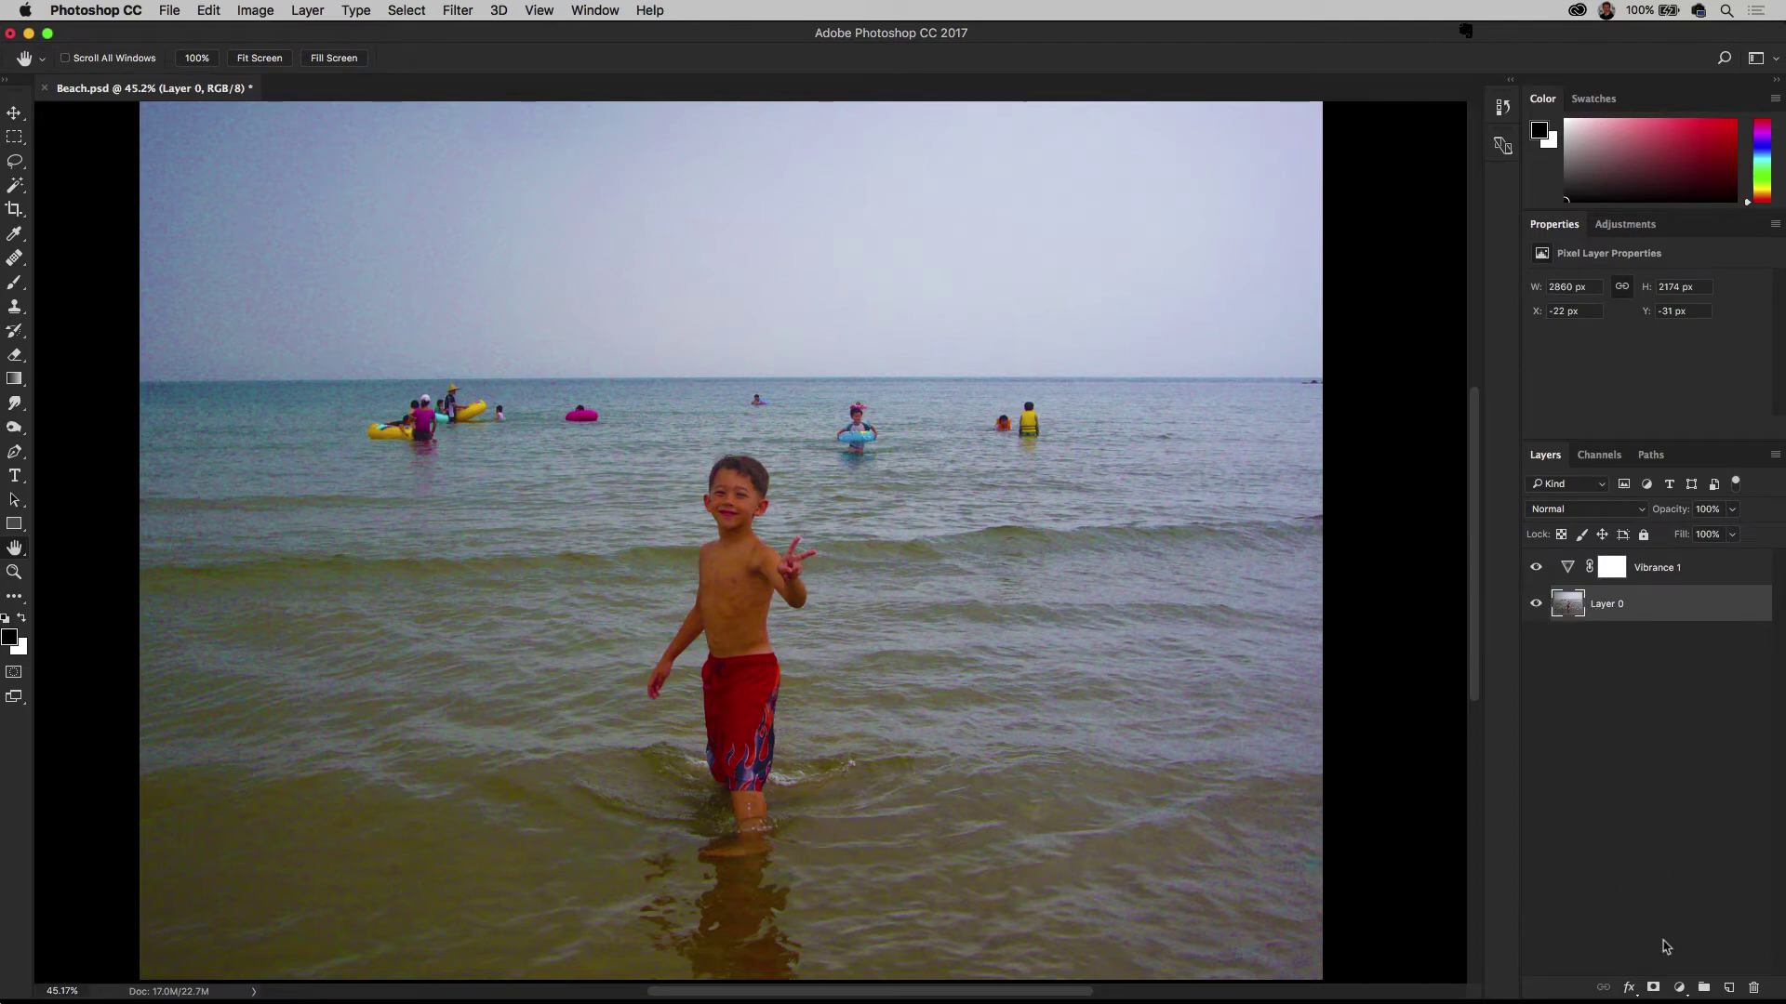
# Add a Brightness/Contrast adjustment with Brightness 33 and Contrast 55
pyautogui.click(1676, 989)
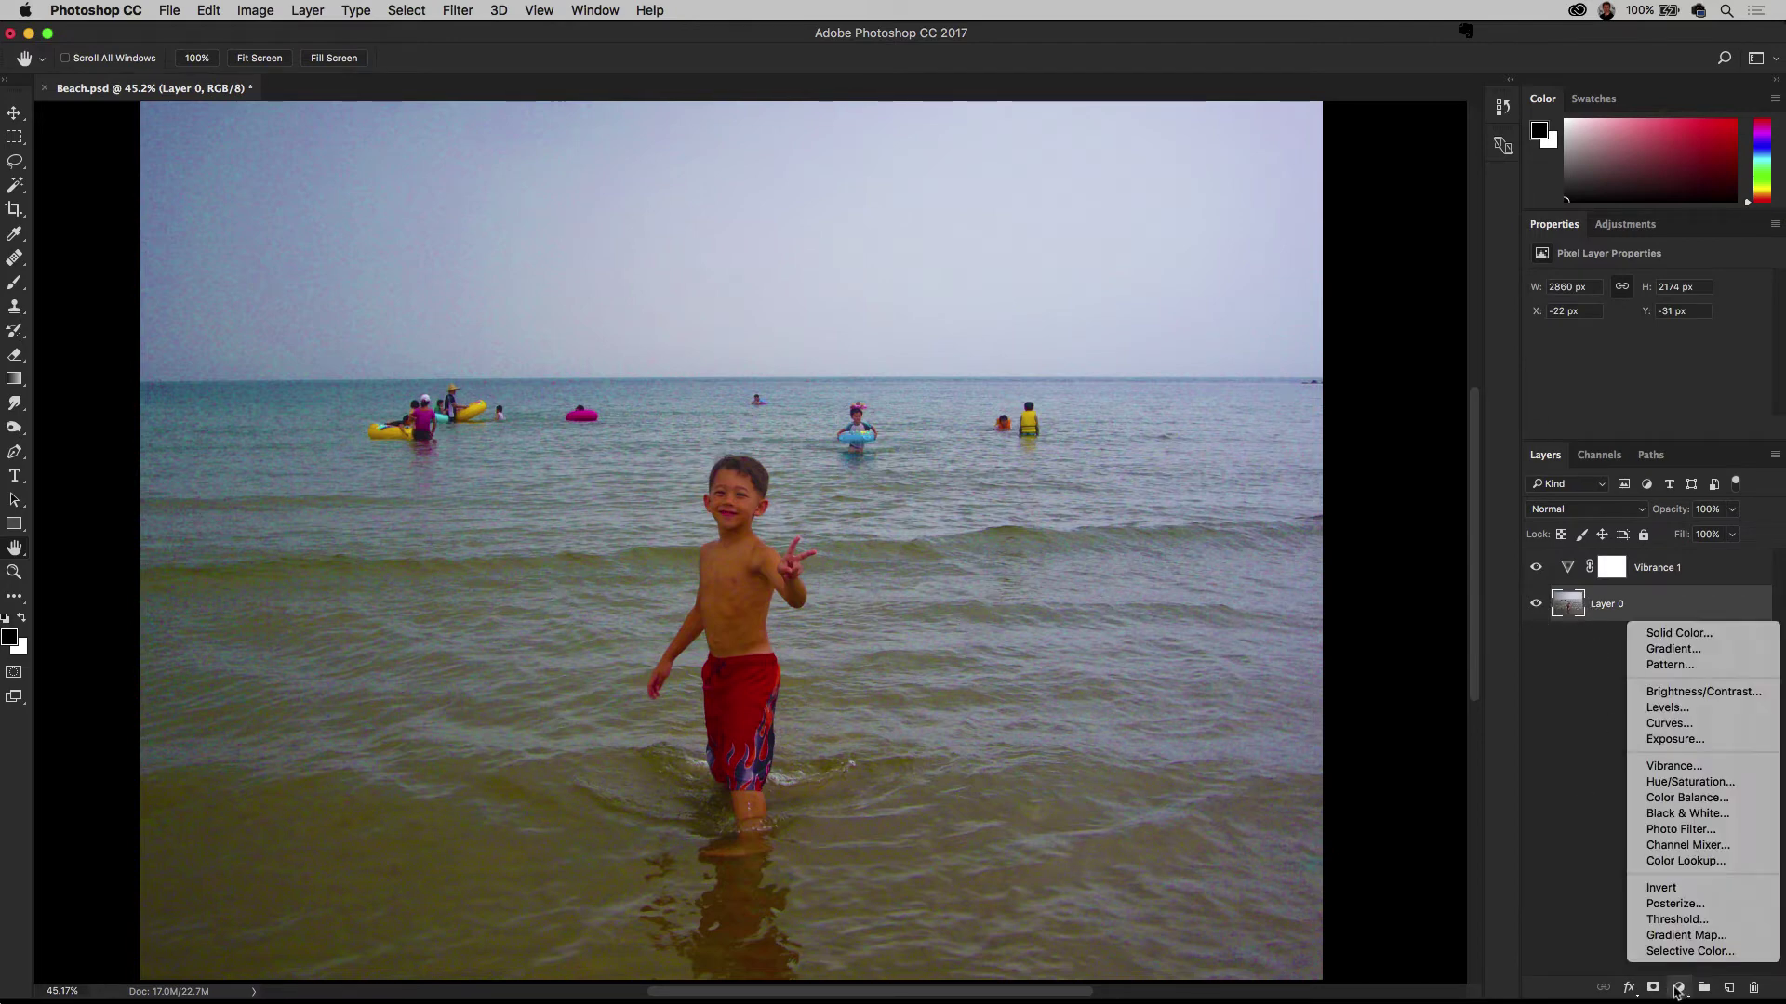
pyautogui.click(1755, 704)
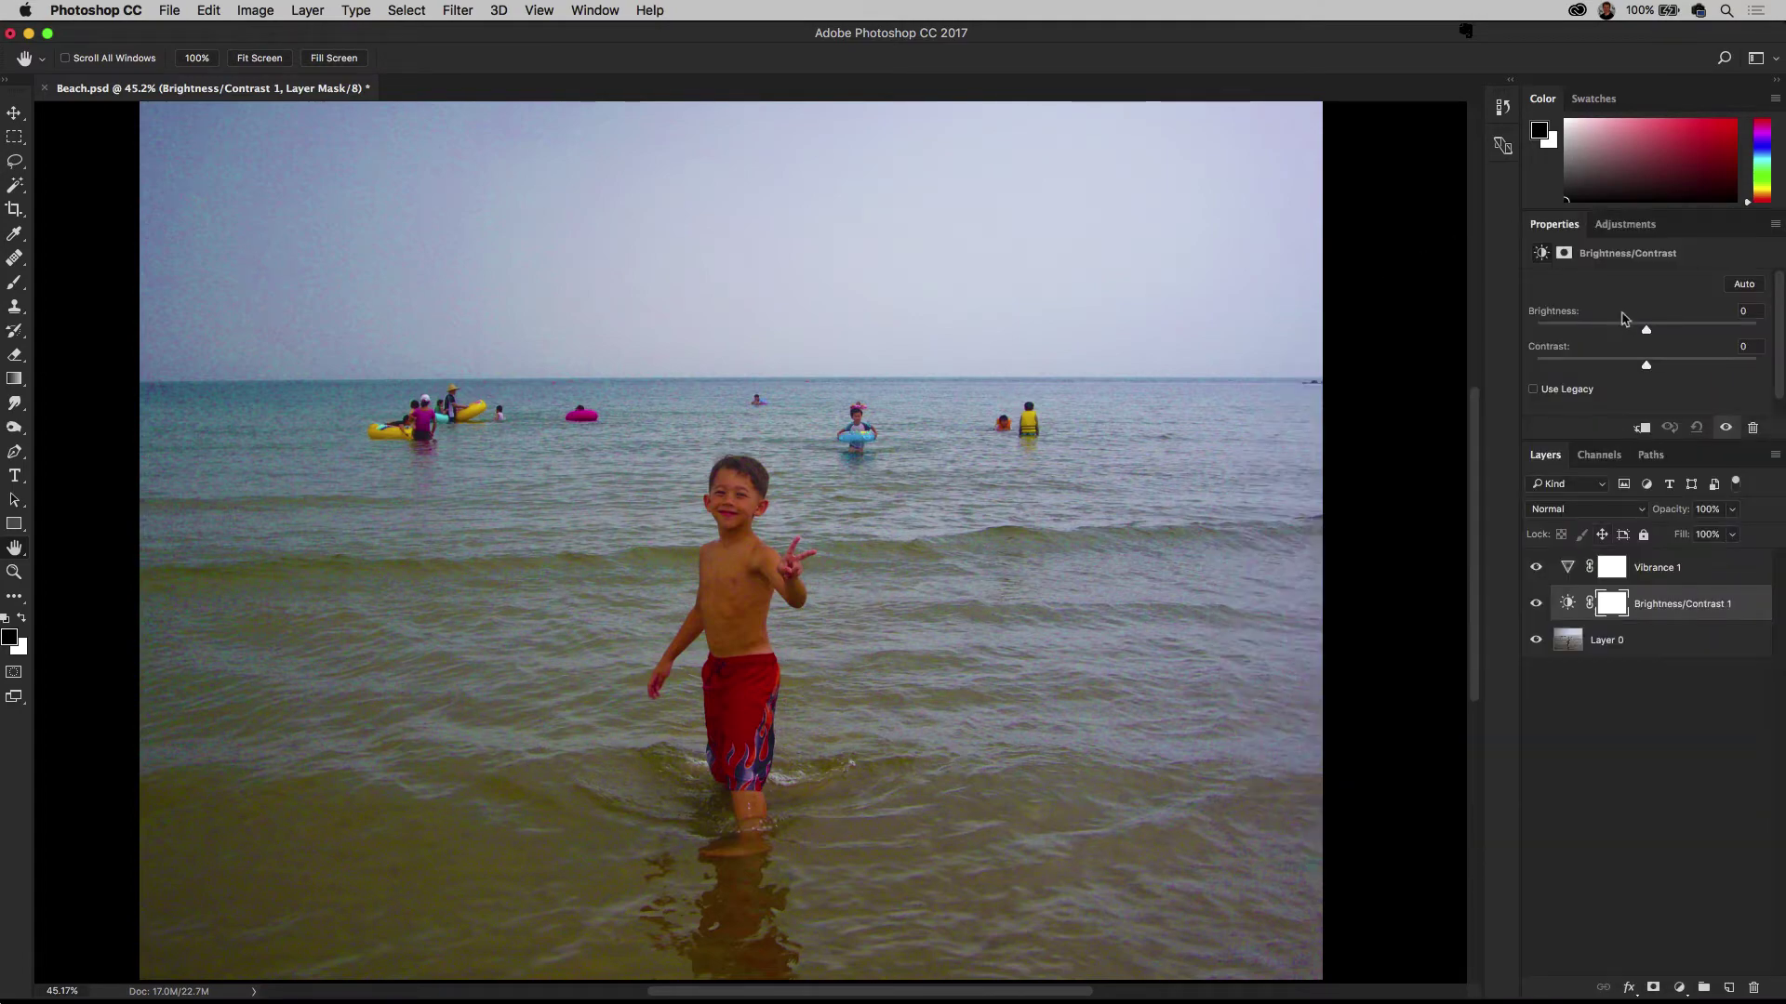
pyautogui.click(1670, 332)
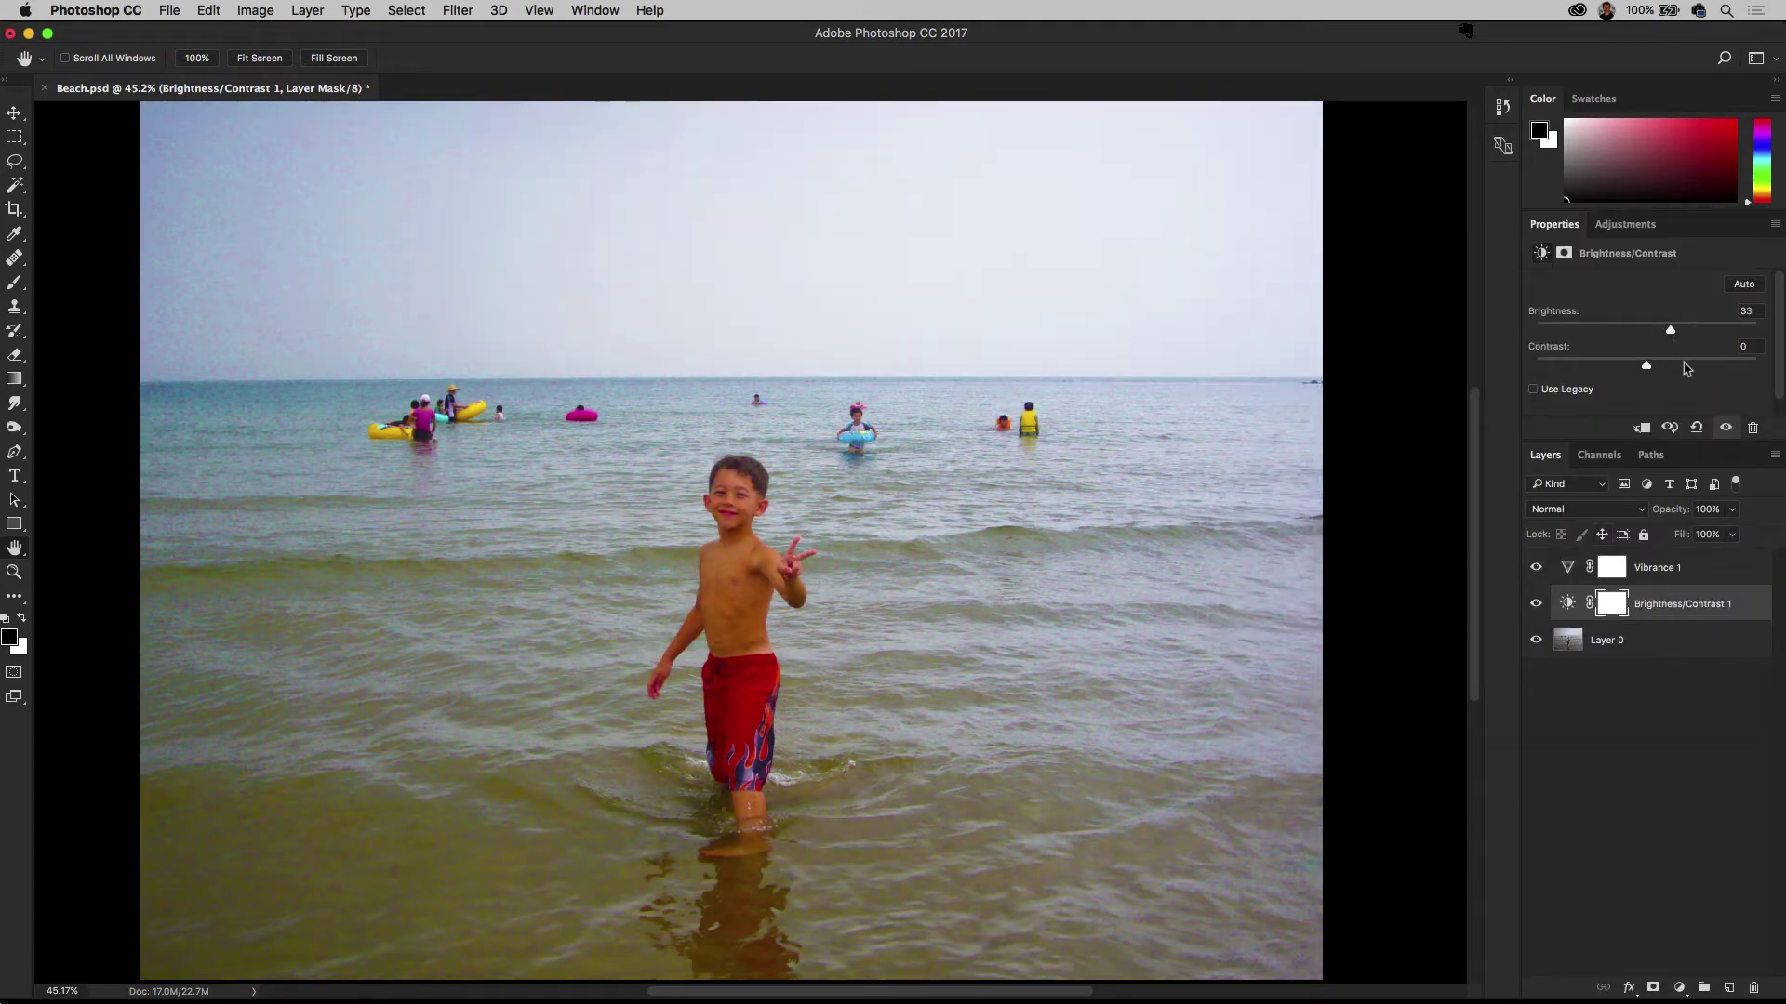
pyautogui.moveTo(1679, 366); pyautogui.dragTo(1711, 368)
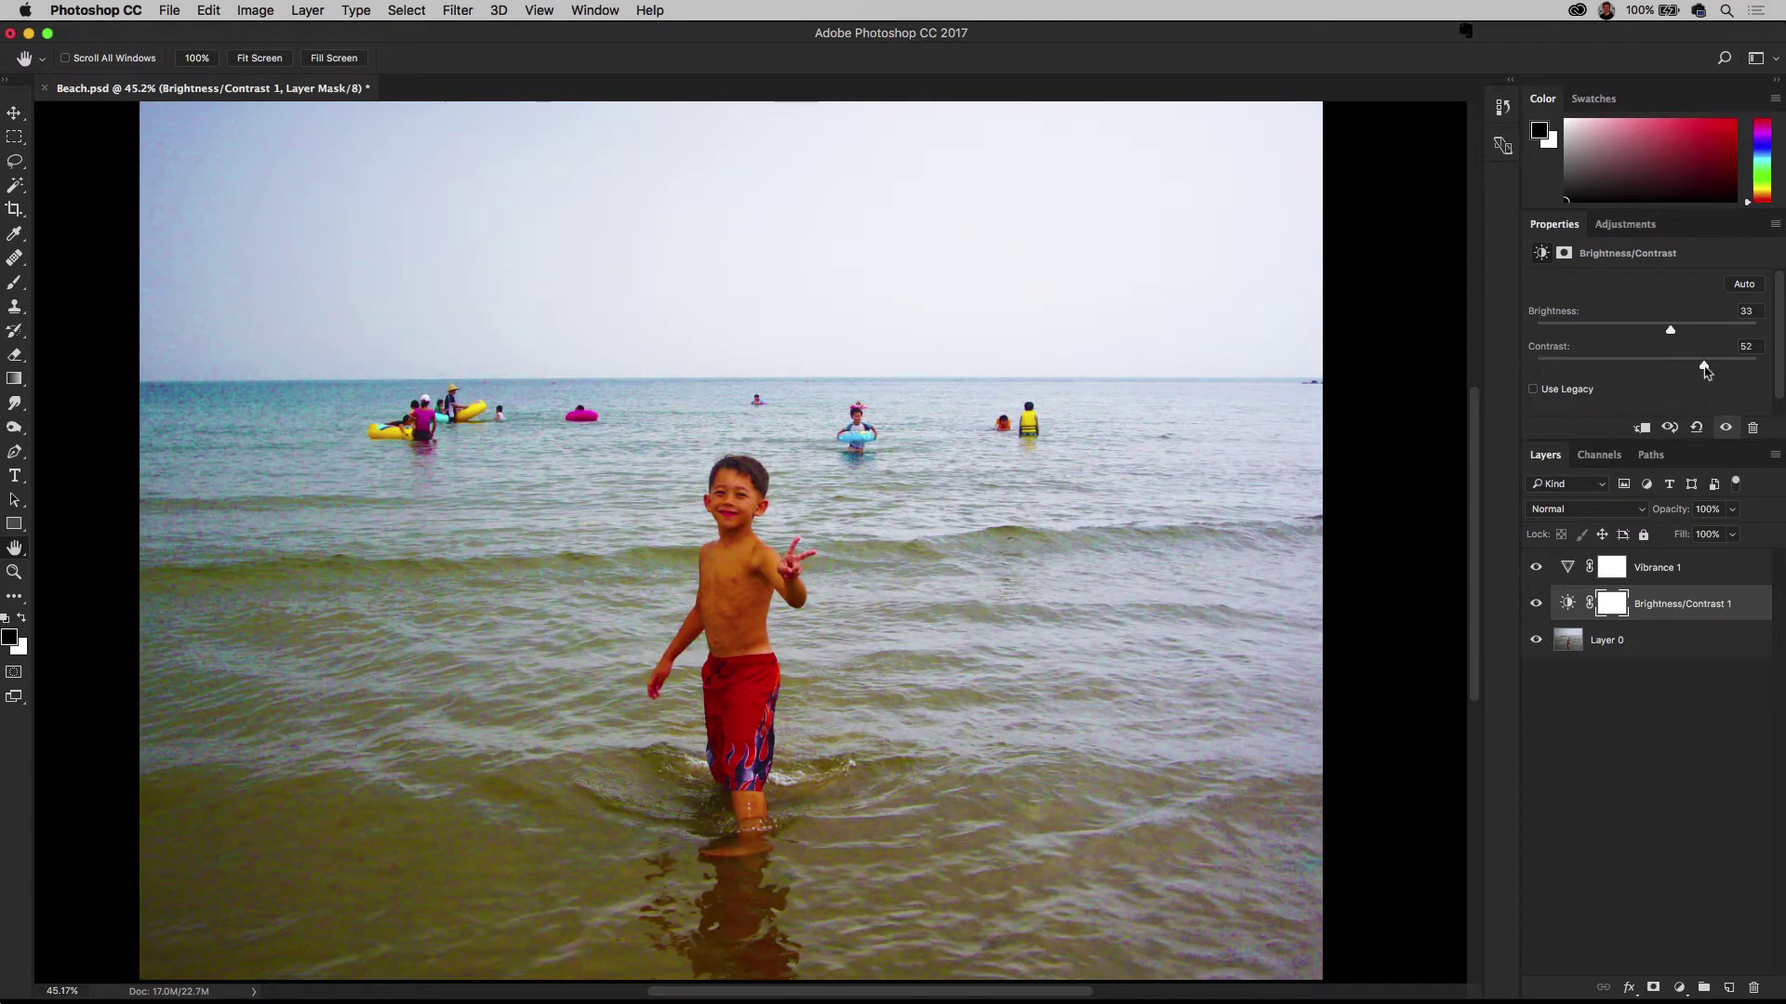
pyautogui.moveTo(1706, 371); pyautogui.dragTo(1720, 368)
# Toggle the Brightness/Contrast layer on and off to compare, then target its mask
pyautogui.click(1537, 605)
pyautogui.click(1536, 605)
pyautogui.click(1536, 604)
pyautogui.click(1536, 604)
pyautogui.click(1618, 609)
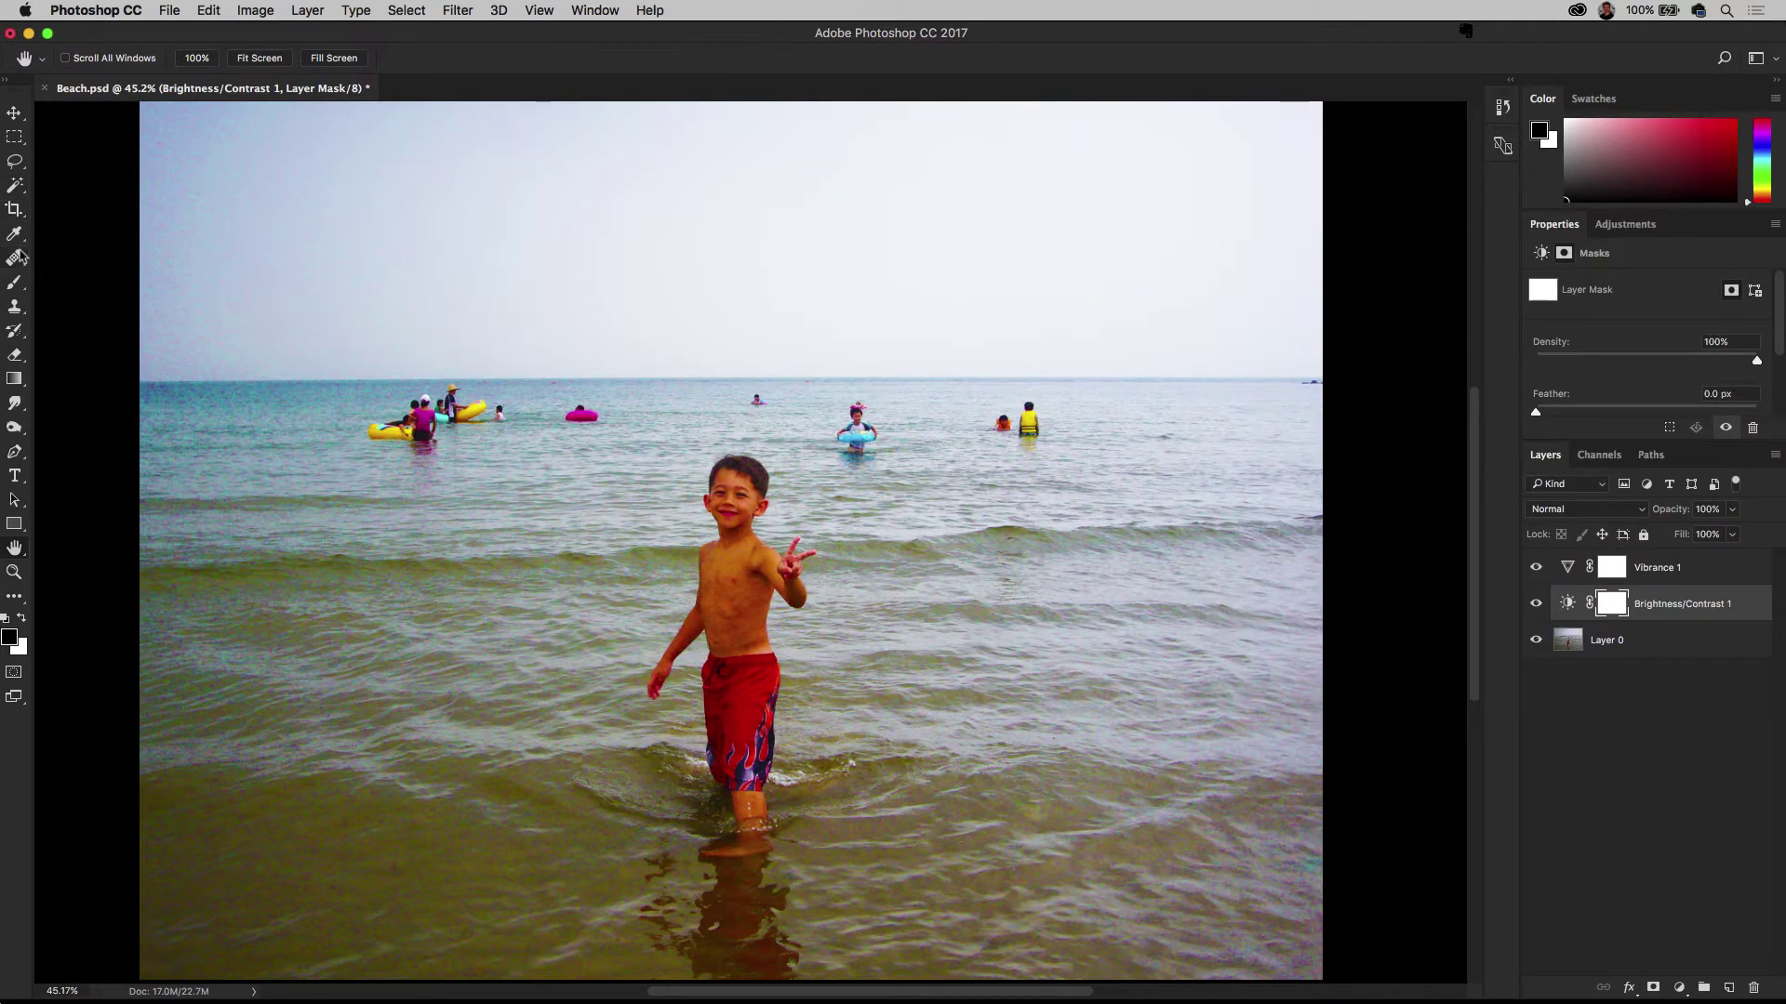
# Switch to the Brush tool and pick a soft round brush preset
pyautogui.click(14, 291)
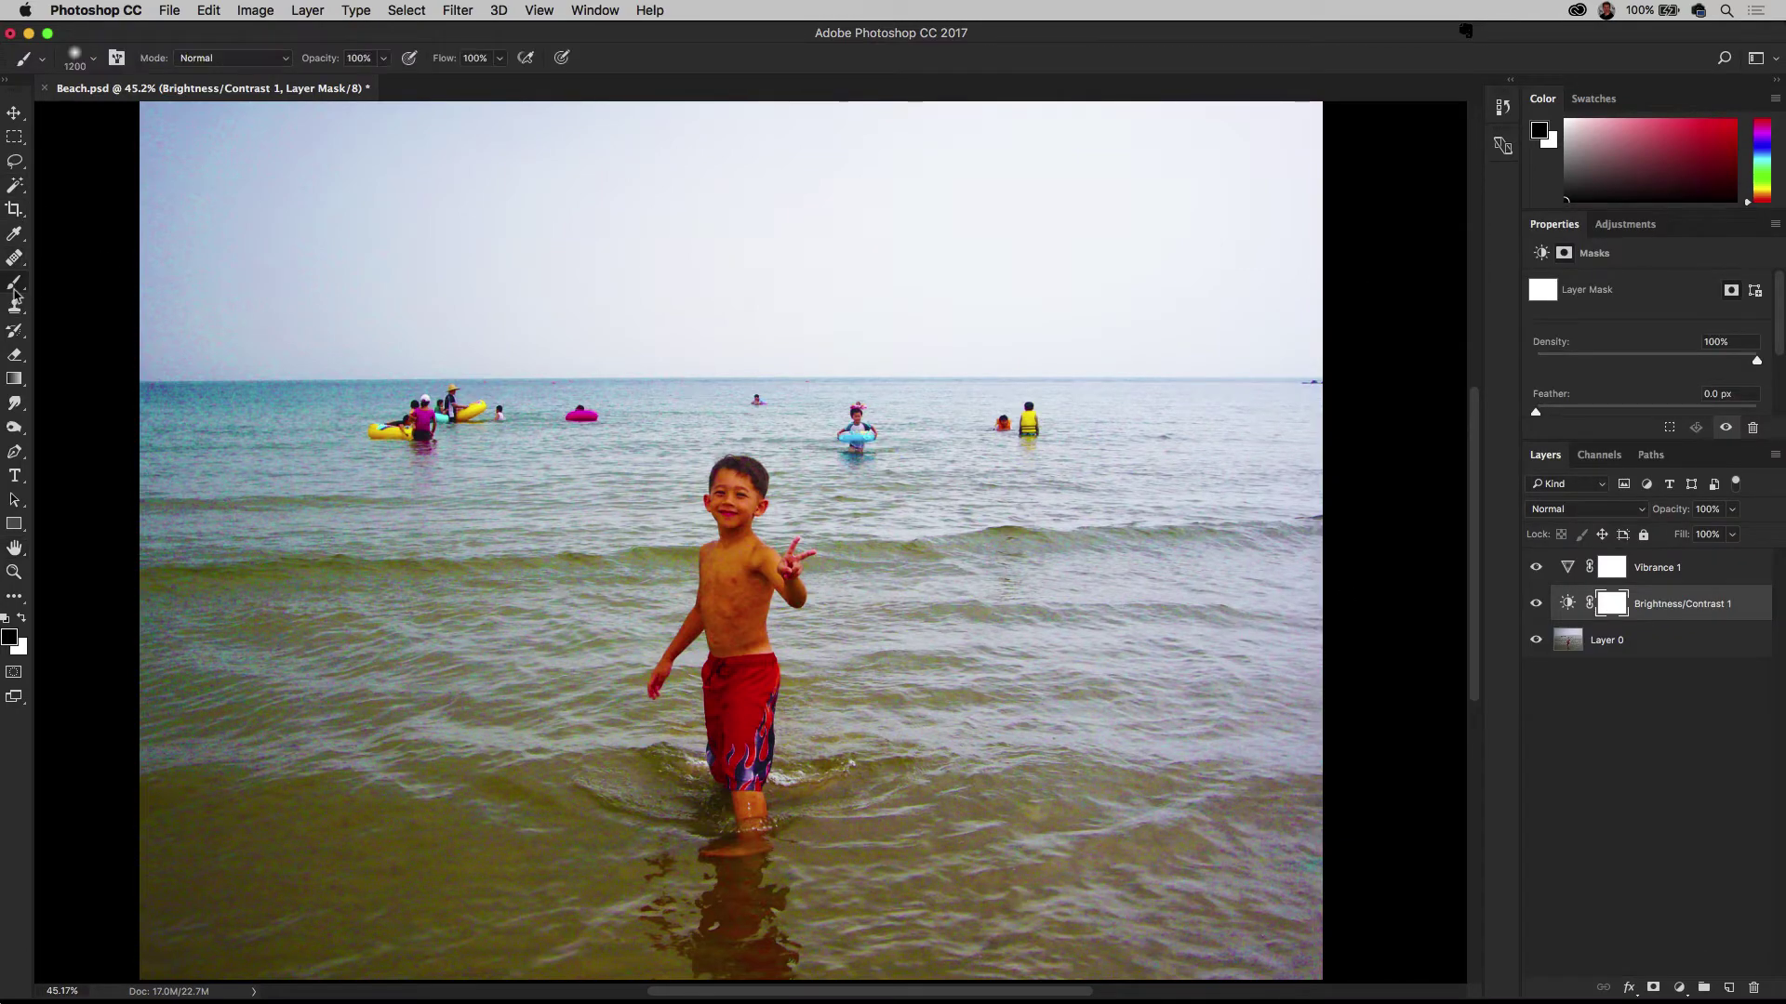
pyautogui.click(96, 60)
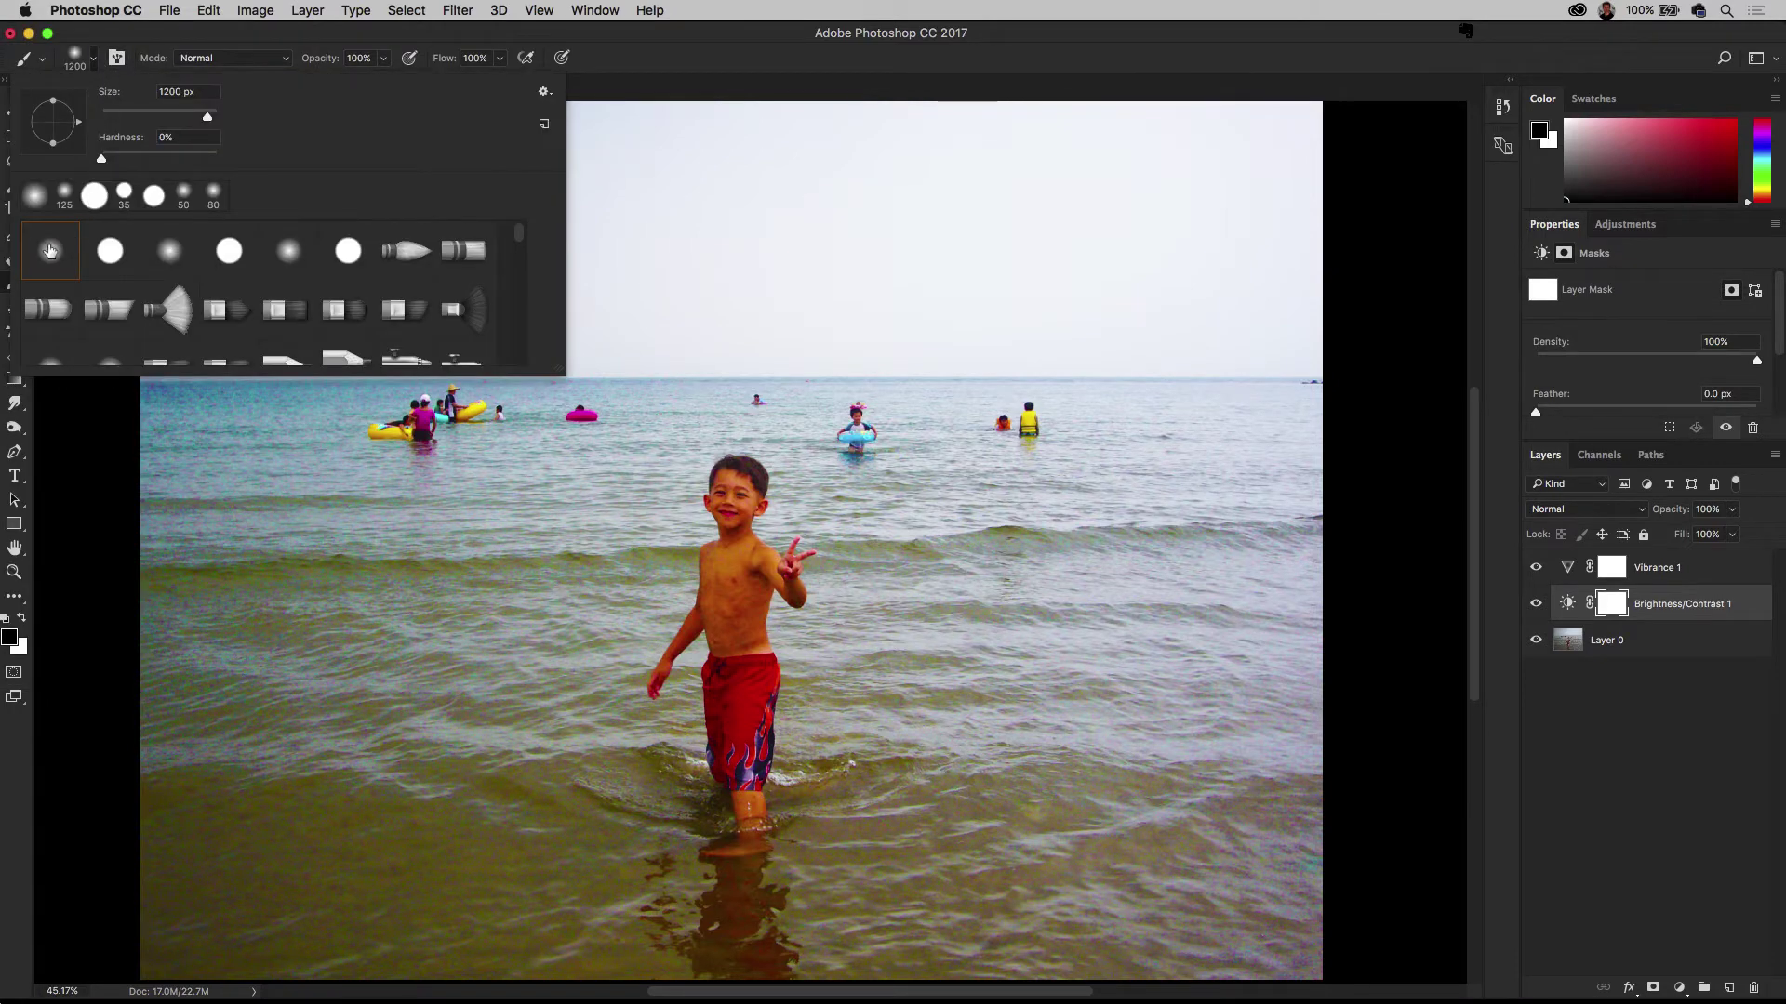
pyautogui.moveTo(165, 121)
pyautogui.mouseDown()
pyautogui.moveTo(119, 122)
pyautogui.moveTo(167, 122)
pyautogui.moveTo(125, 122)
pyautogui.moveTo(105, 163)
pyautogui.moveTo(222, 163)
pyautogui.moveTo(81, 162)
pyautogui.moveTo(186, 121)
pyautogui.moveTo(130, 122)
pyautogui.moveTo(151, 124)
pyautogui.mouseUp()
pyautogui.press('Return')
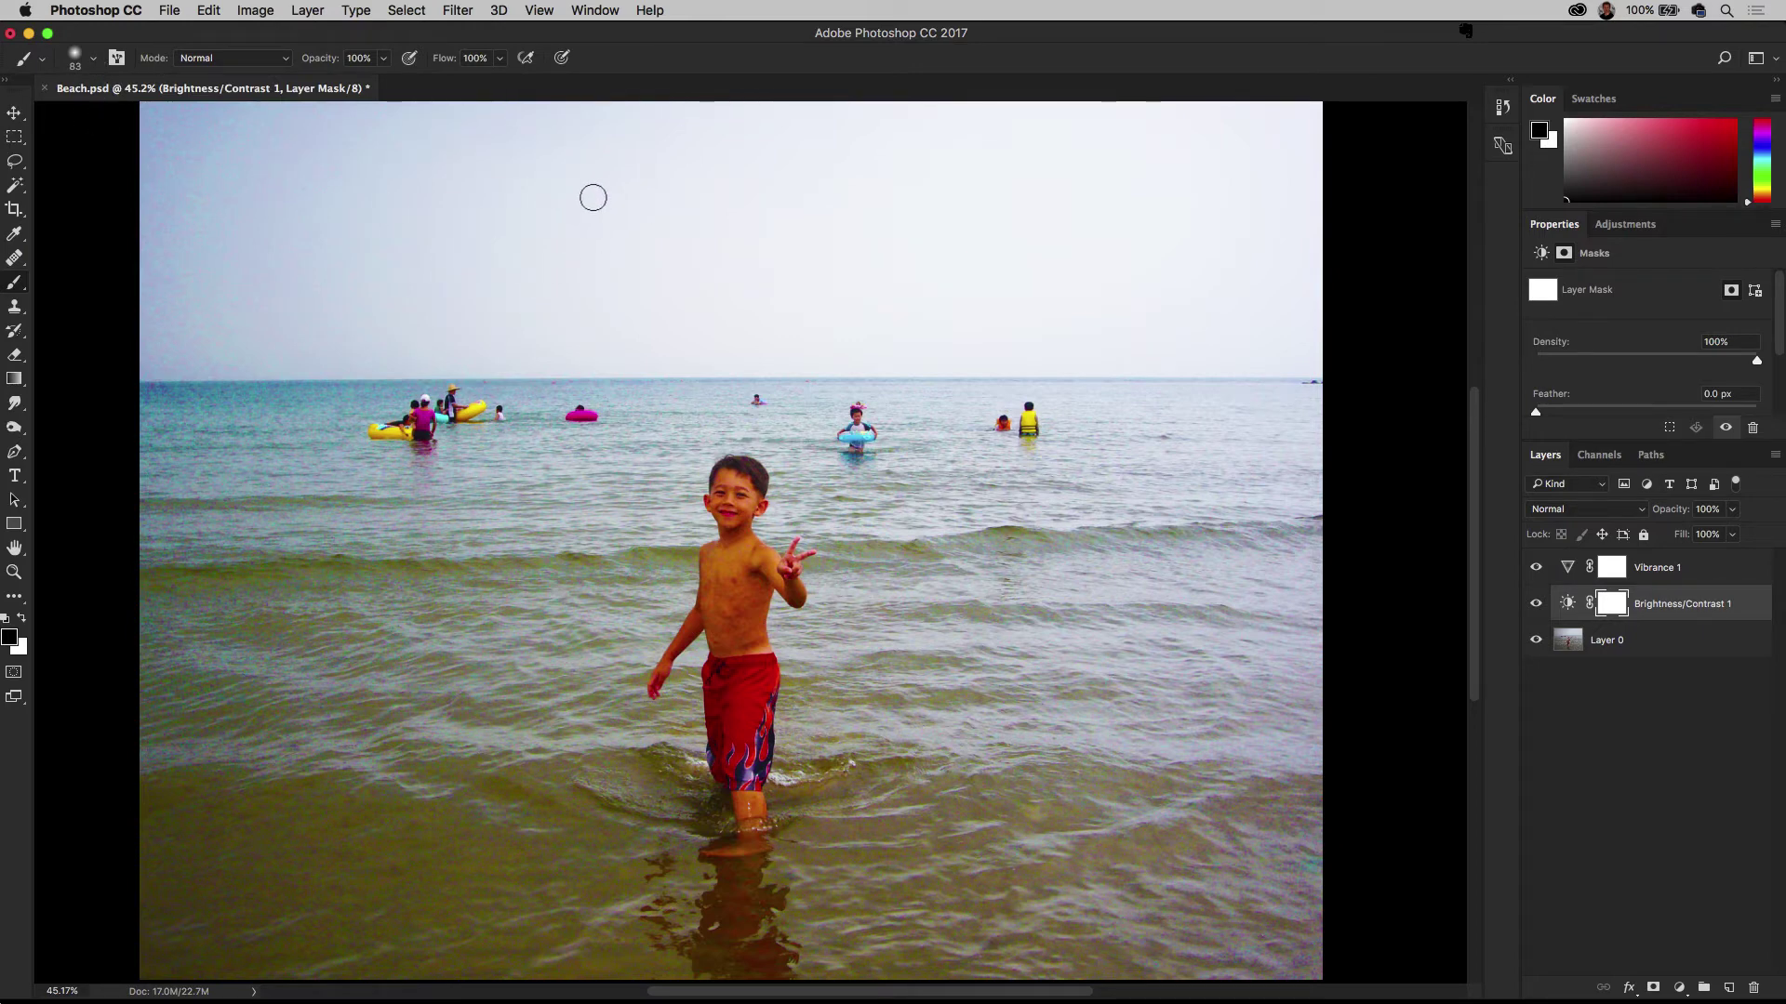
# Resize the soft brush to about 700 px using the [ and ] keys
pyautogui.press('[')
pyautogui.press(']')
pyautogui.press(']')
pyautogui.press(']')
pyautogui.press(']')
pyautogui.press(']')
pyautogui.press(']')
pyautogui.press(']')
pyautogui.press(']')
pyautogui.press(']')
pyautogui.press(']')
pyautogui.press(']')
pyautogui.press(']')
pyautogui.press(']')
pyautogui.press(']')
pyautogui.press(']')
pyautogui.press(']')
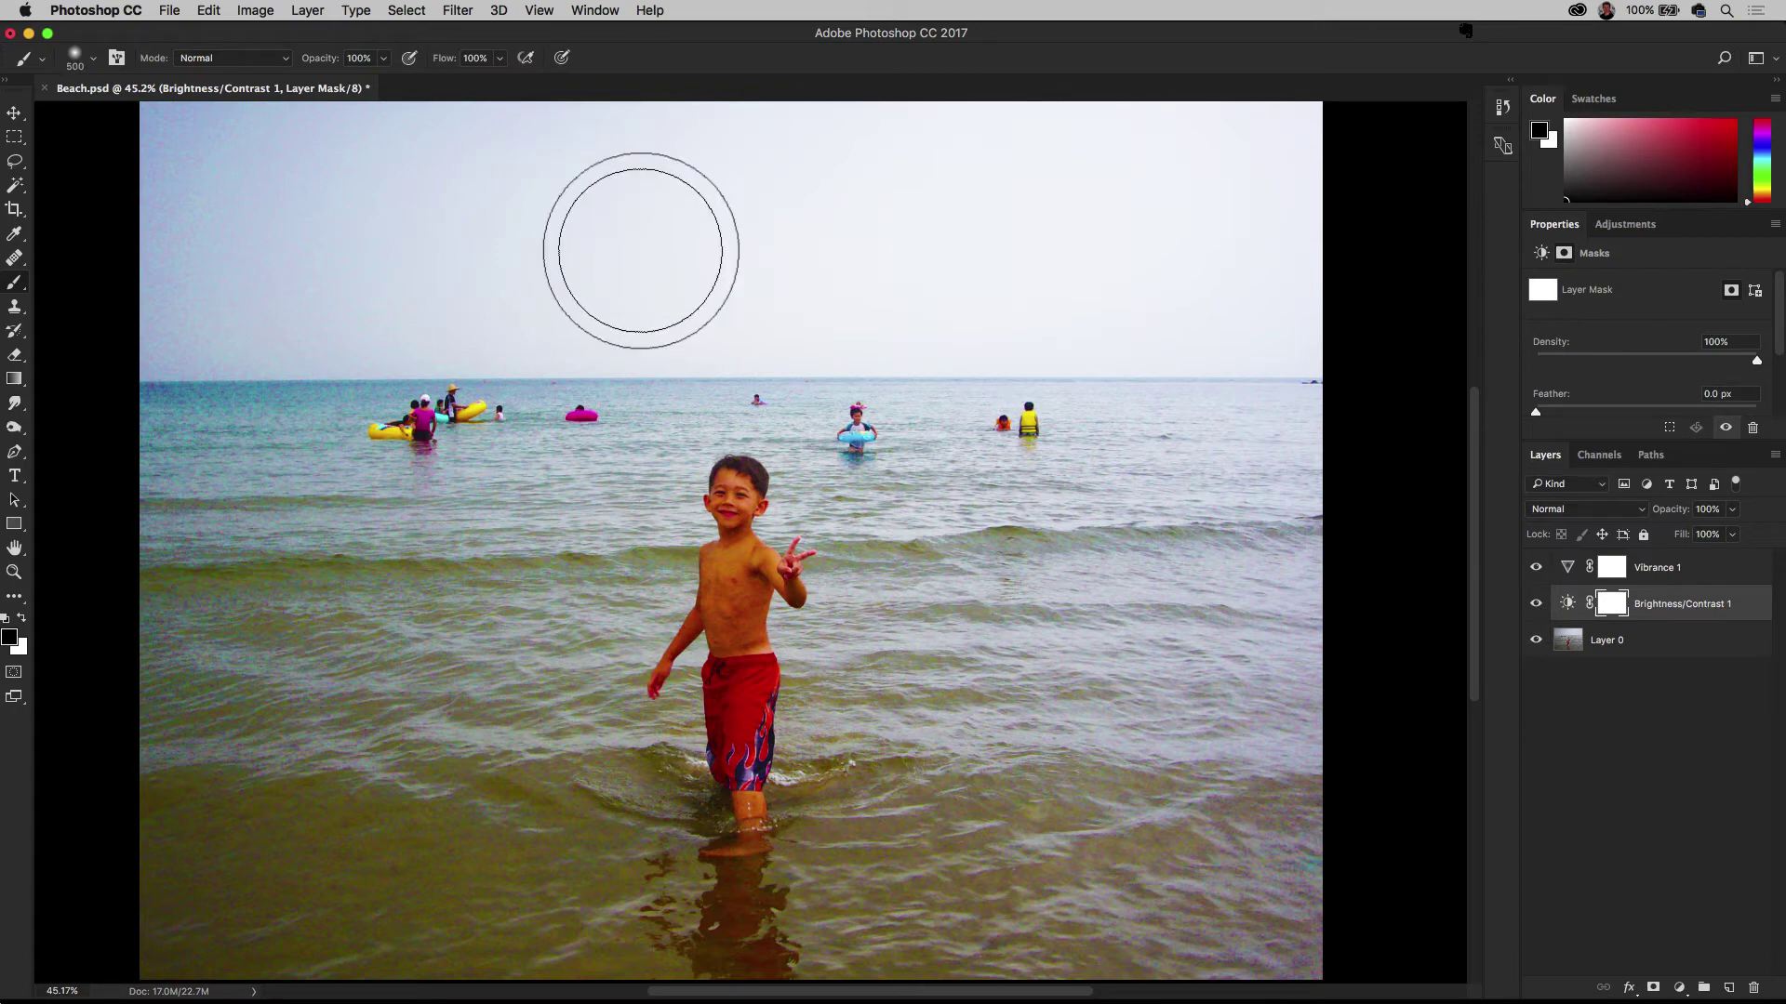
pyautogui.press(']')
pyautogui.press(']')
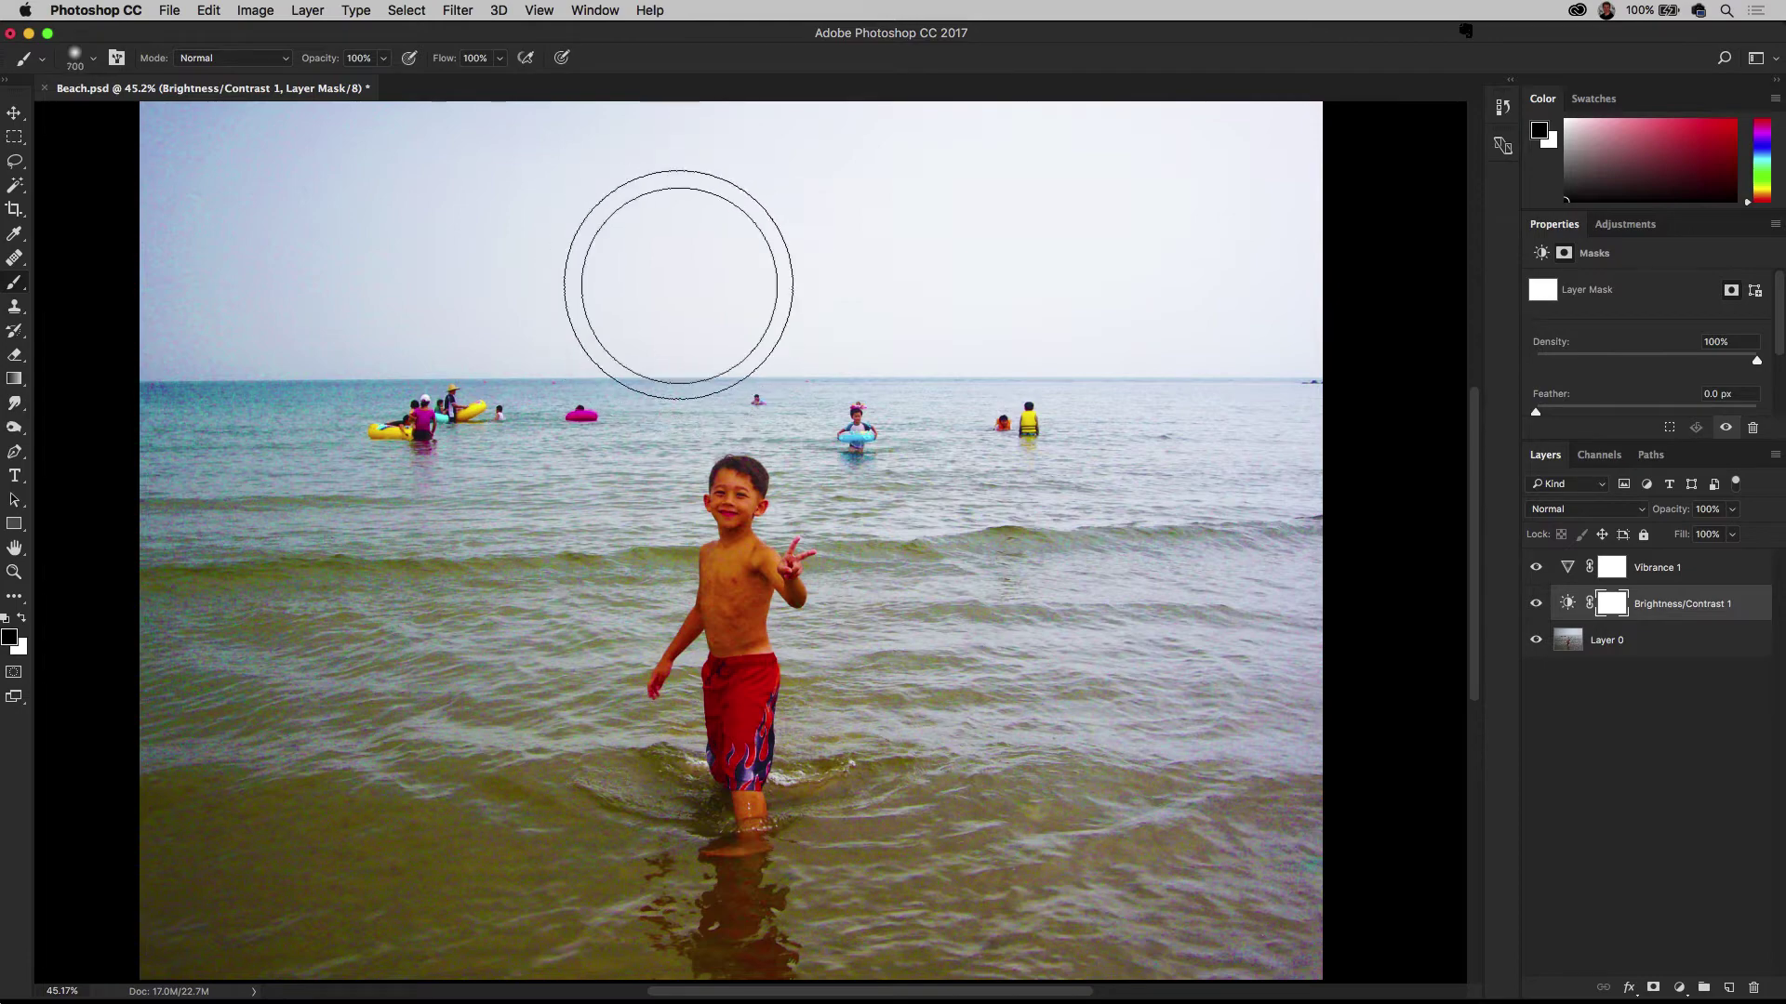
pyautogui.press('[')
pyautogui.press('[')
pyautogui.press('[')
pyautogui.press('[')
pyautogui.press('[')
pyautogui.press('[')
pyautogui.press('[')
pyautogui.press('[')
pyautogui.press('[')
pyautogui.press('[')
pyautogui.press('[')
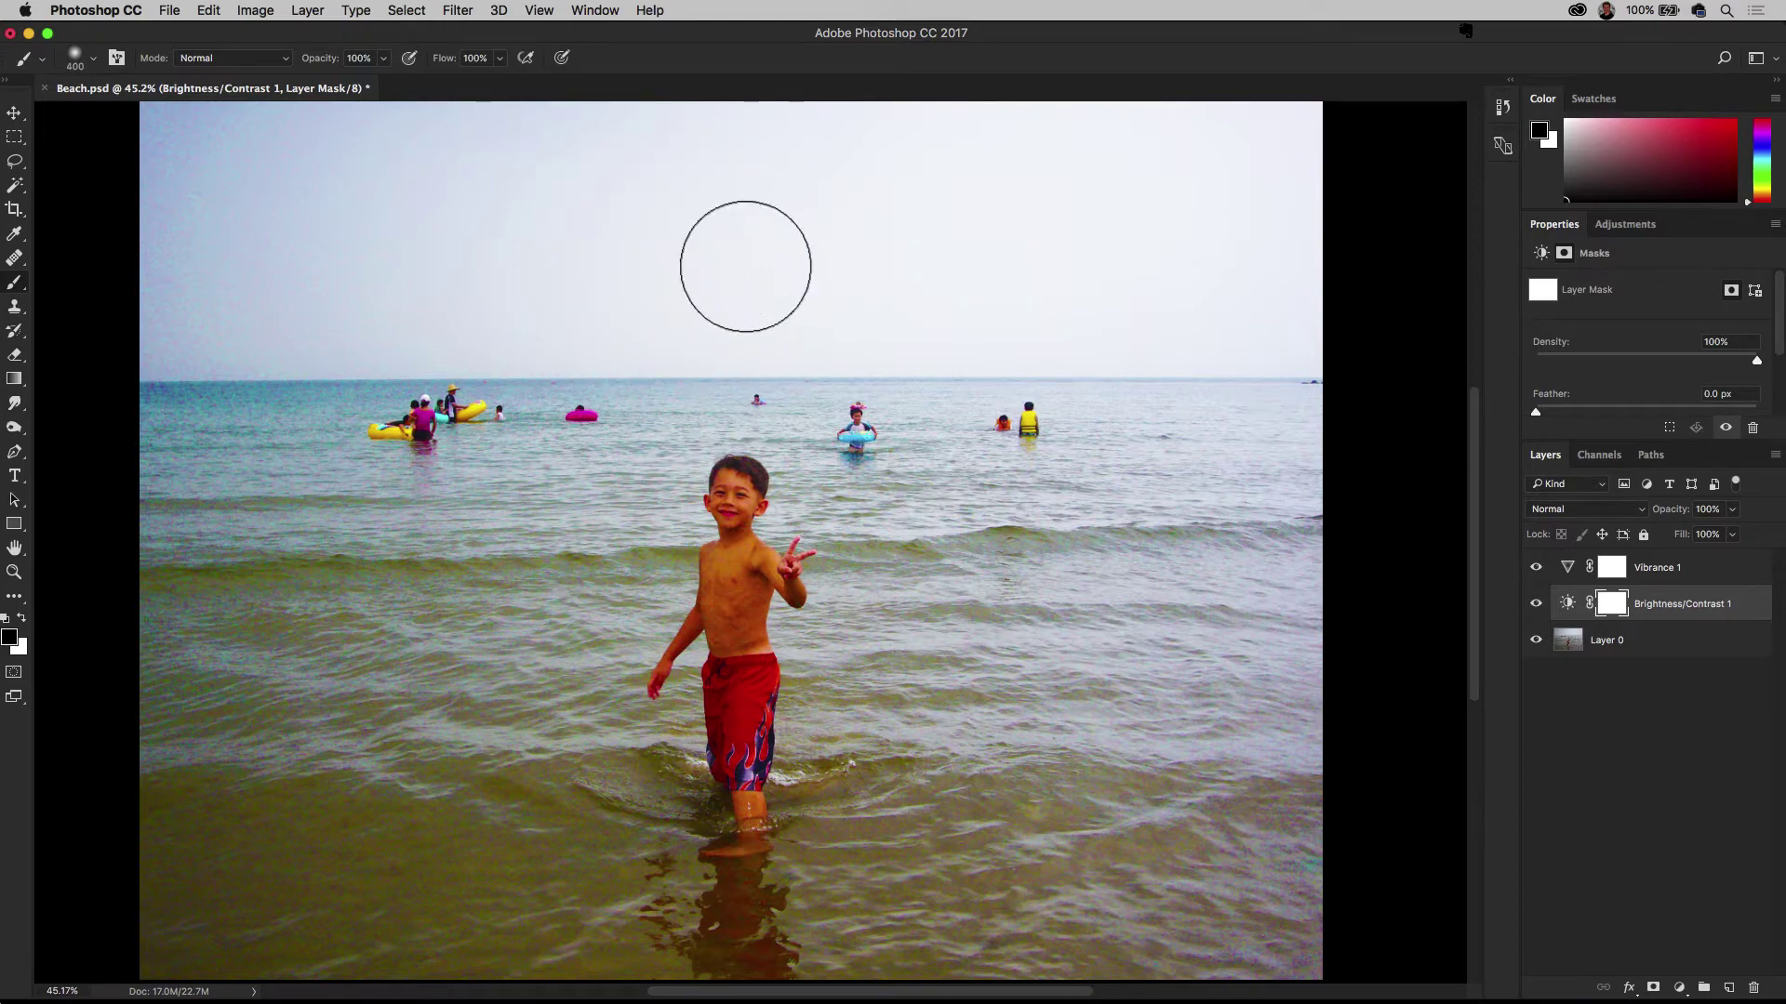
pyautogui.press(']')
pyautogui.press(']')
pyautogui.press(']')
pyautogui.press(']')
pyautogui.press(']')
pyautogui.press(']')
pyautogui.press(']')
pyautogui.press(']')
pyautogui.press(']')
pyautogui.press(']')
pyautogui.press(']')
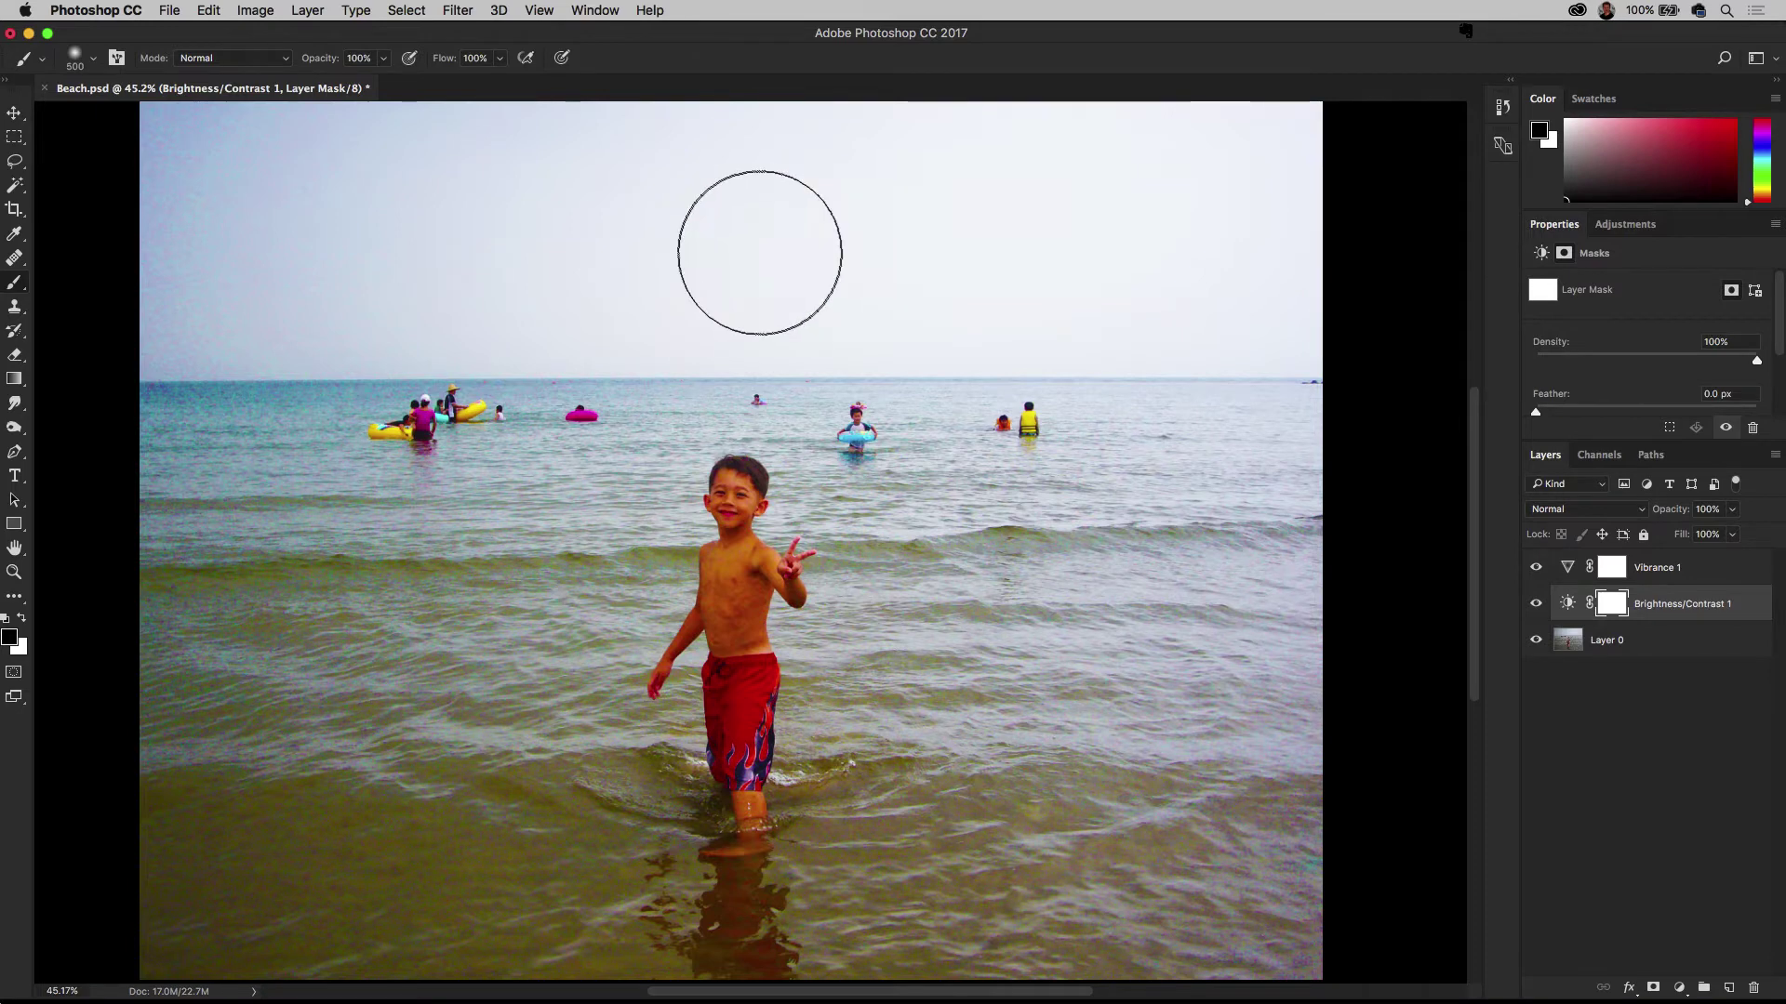
pyautogui.press('[')
pyautogui.press(']')
pyautogui.press('[')
pyautogui.press('[')
pyautogui.hscroll(2, 891, 215)
pyautogui.press(']')
pyautogui.hscroll(-4, 891, 215)
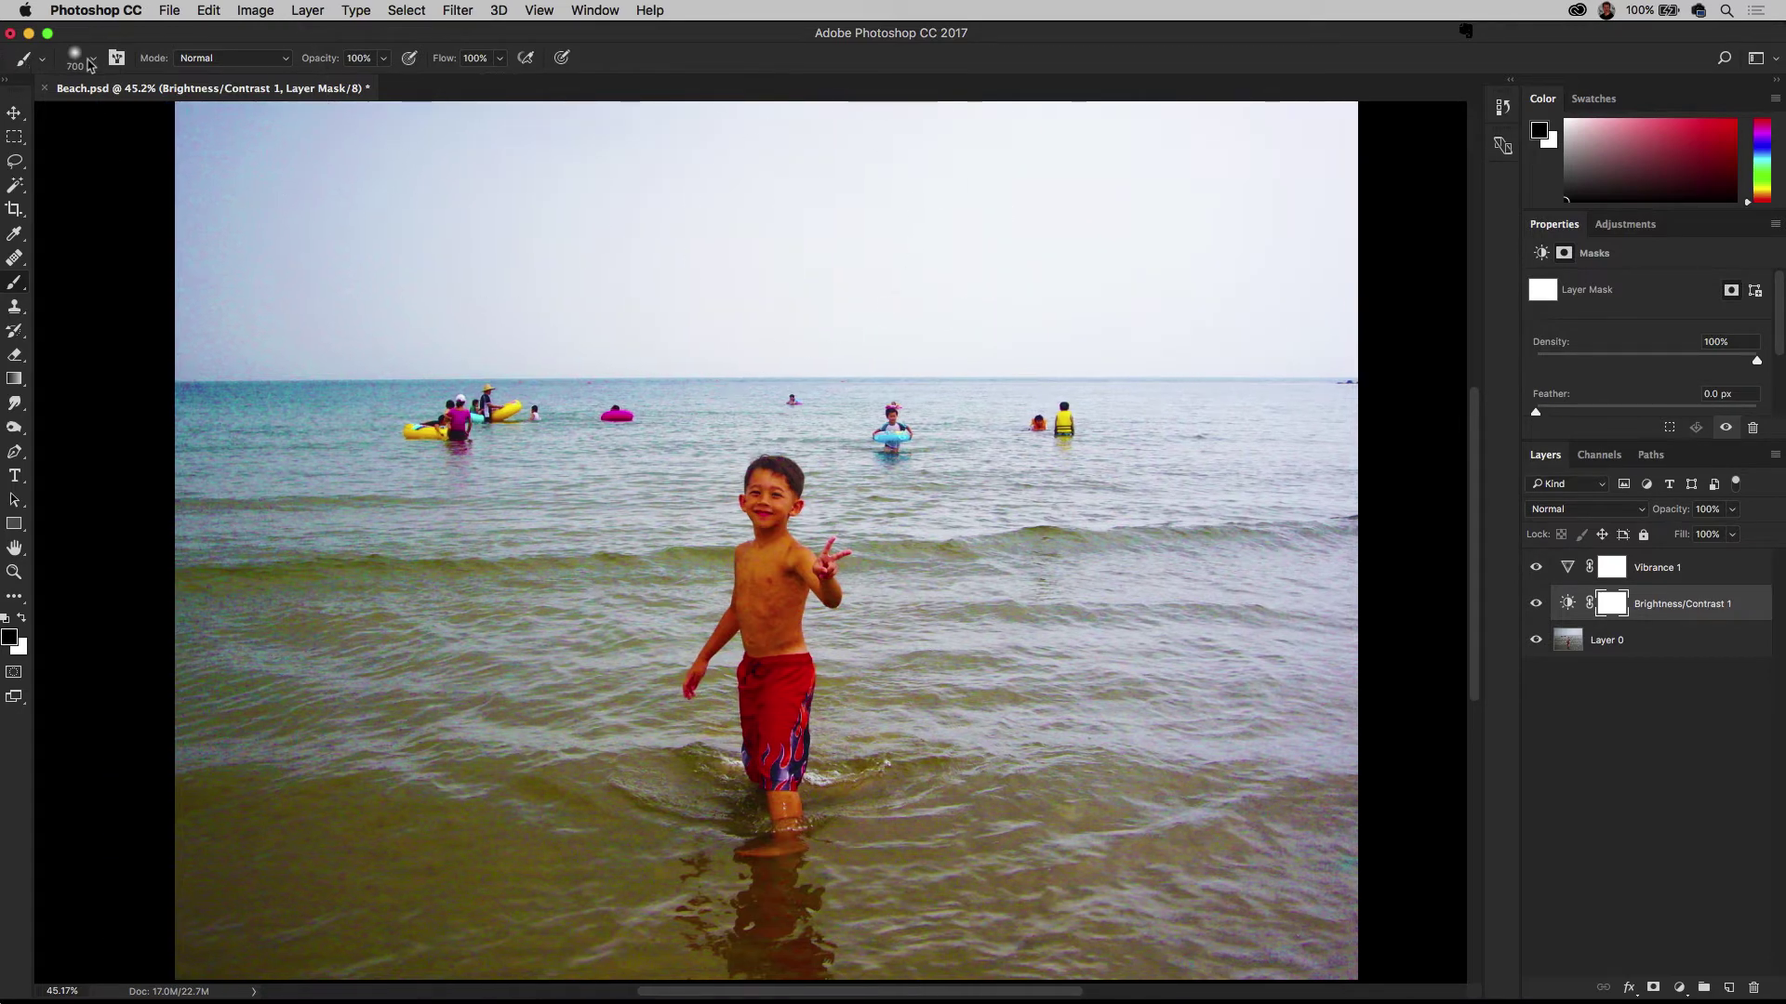
pyautogui.click(93, 60)
pyautogui.click(723, 78)
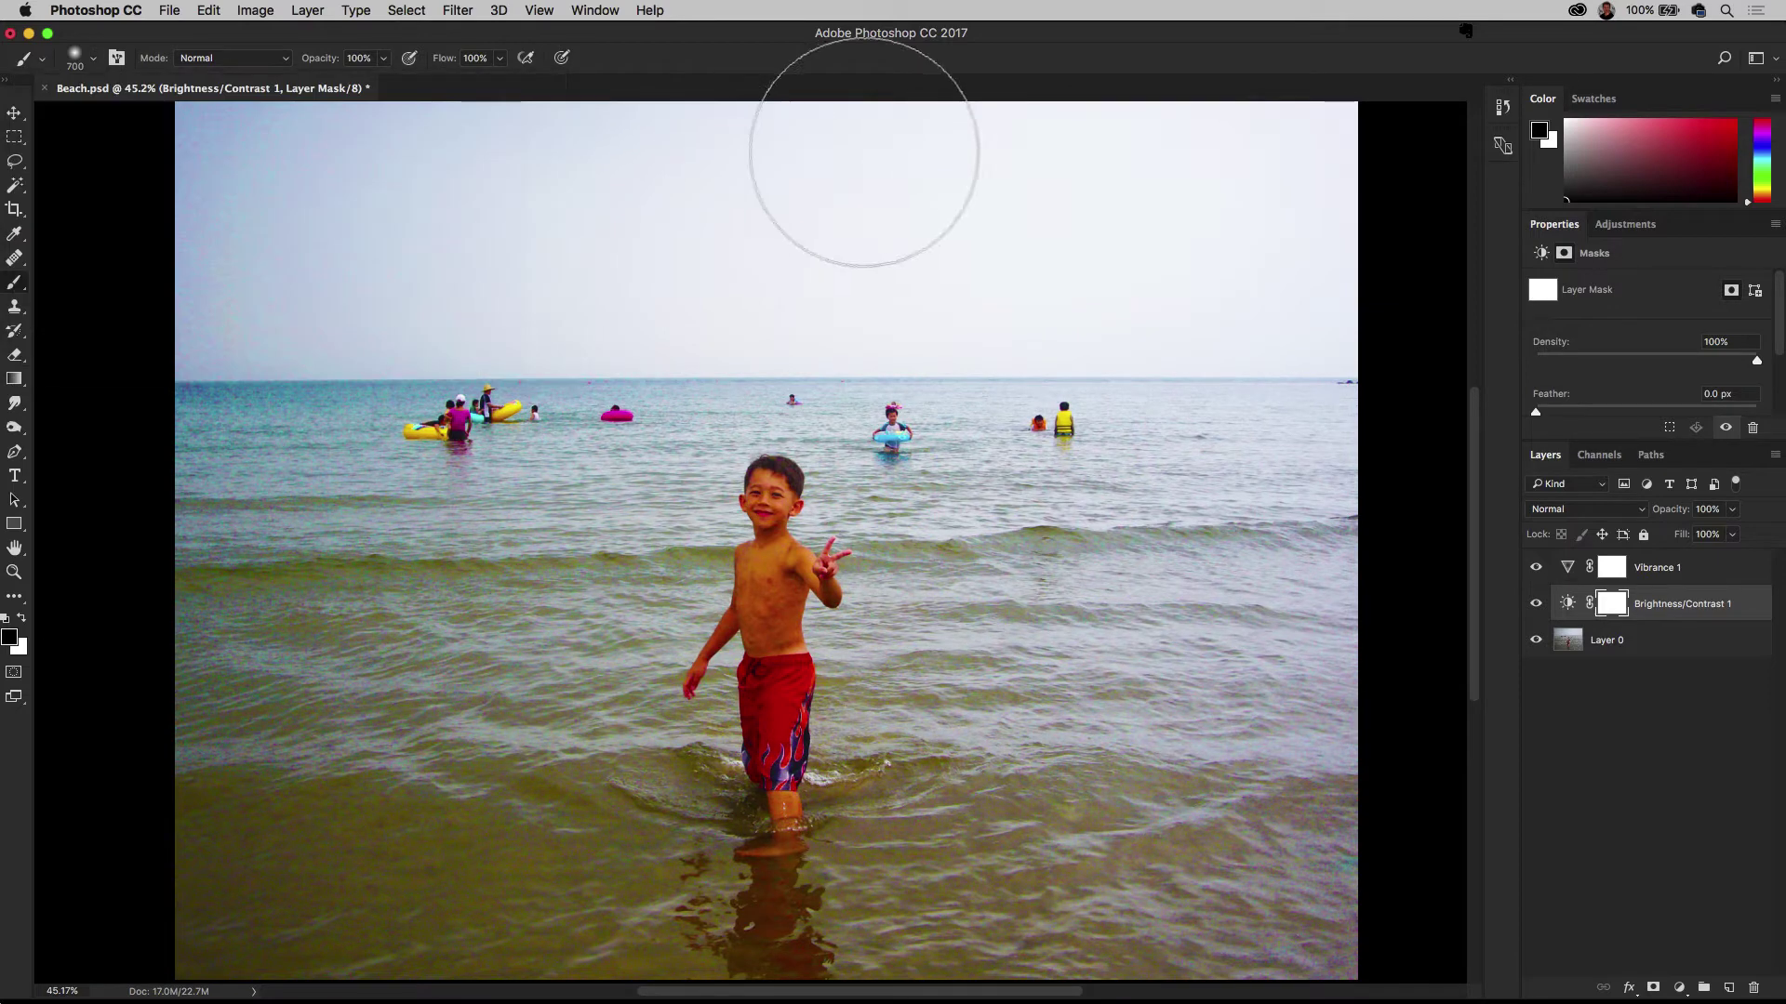
# Paint black over the sky on the Brightness/Contrast 1 mask and toggle it to compare
pyautogui.moveTo(856, 159)
pyautogui.mouseDown()
pyautogui.moveTo(1256, 179)
pyautogui.moveTo(1326, 244)
pyautogui.moveTo(379, 159)
pyautogui.moveTo(227, 208)
pyautogui.moveTo(988, 187)
pyautogui.moveTo(1313, 312)
pyautogui.moveTo(20, 248)
pyautogui.mouseUp()
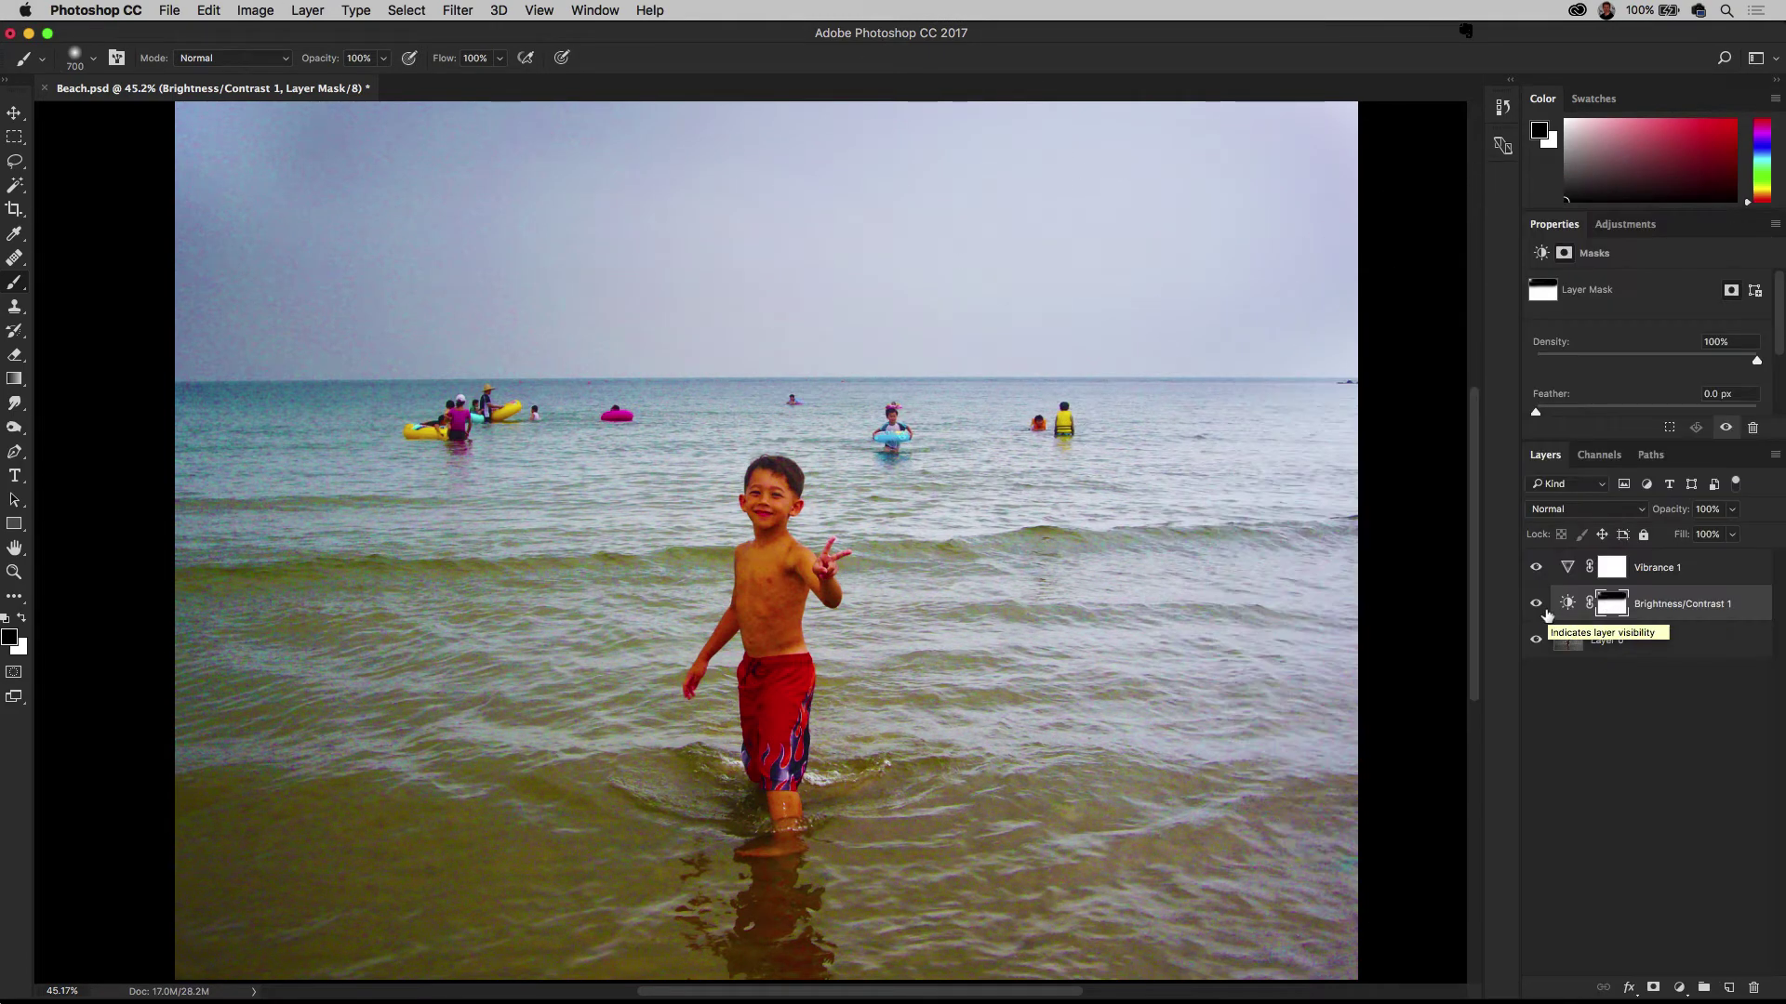
pyautogui.click(1539, 609)
pyautogui.click(1540, 609)
pyautogui.click(1540, 609)
pyautogui.click(1539, 610)
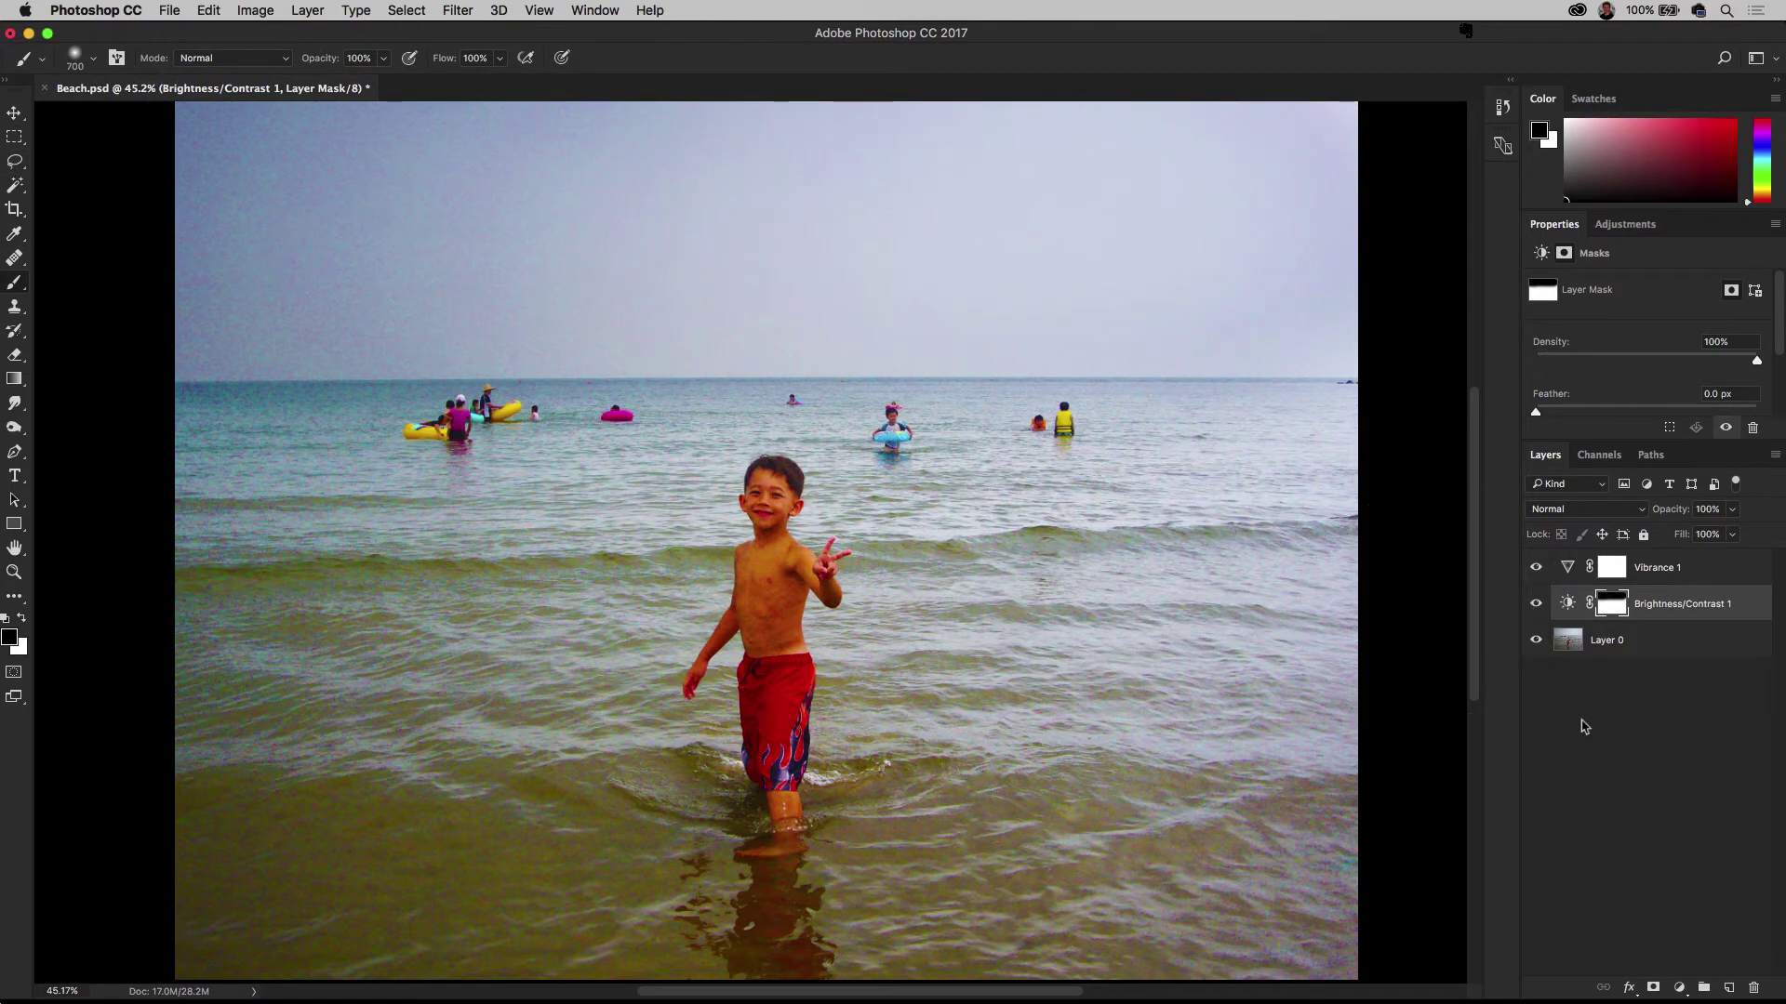
pyautogui.click(1536, 604)
pyautogui.click(1536, 605)
# Zoom in to 66.7% and select the Spot Healing Brush from the healing tools
pyautogui.press('super+plus')
pyautogui.press('super+plus')
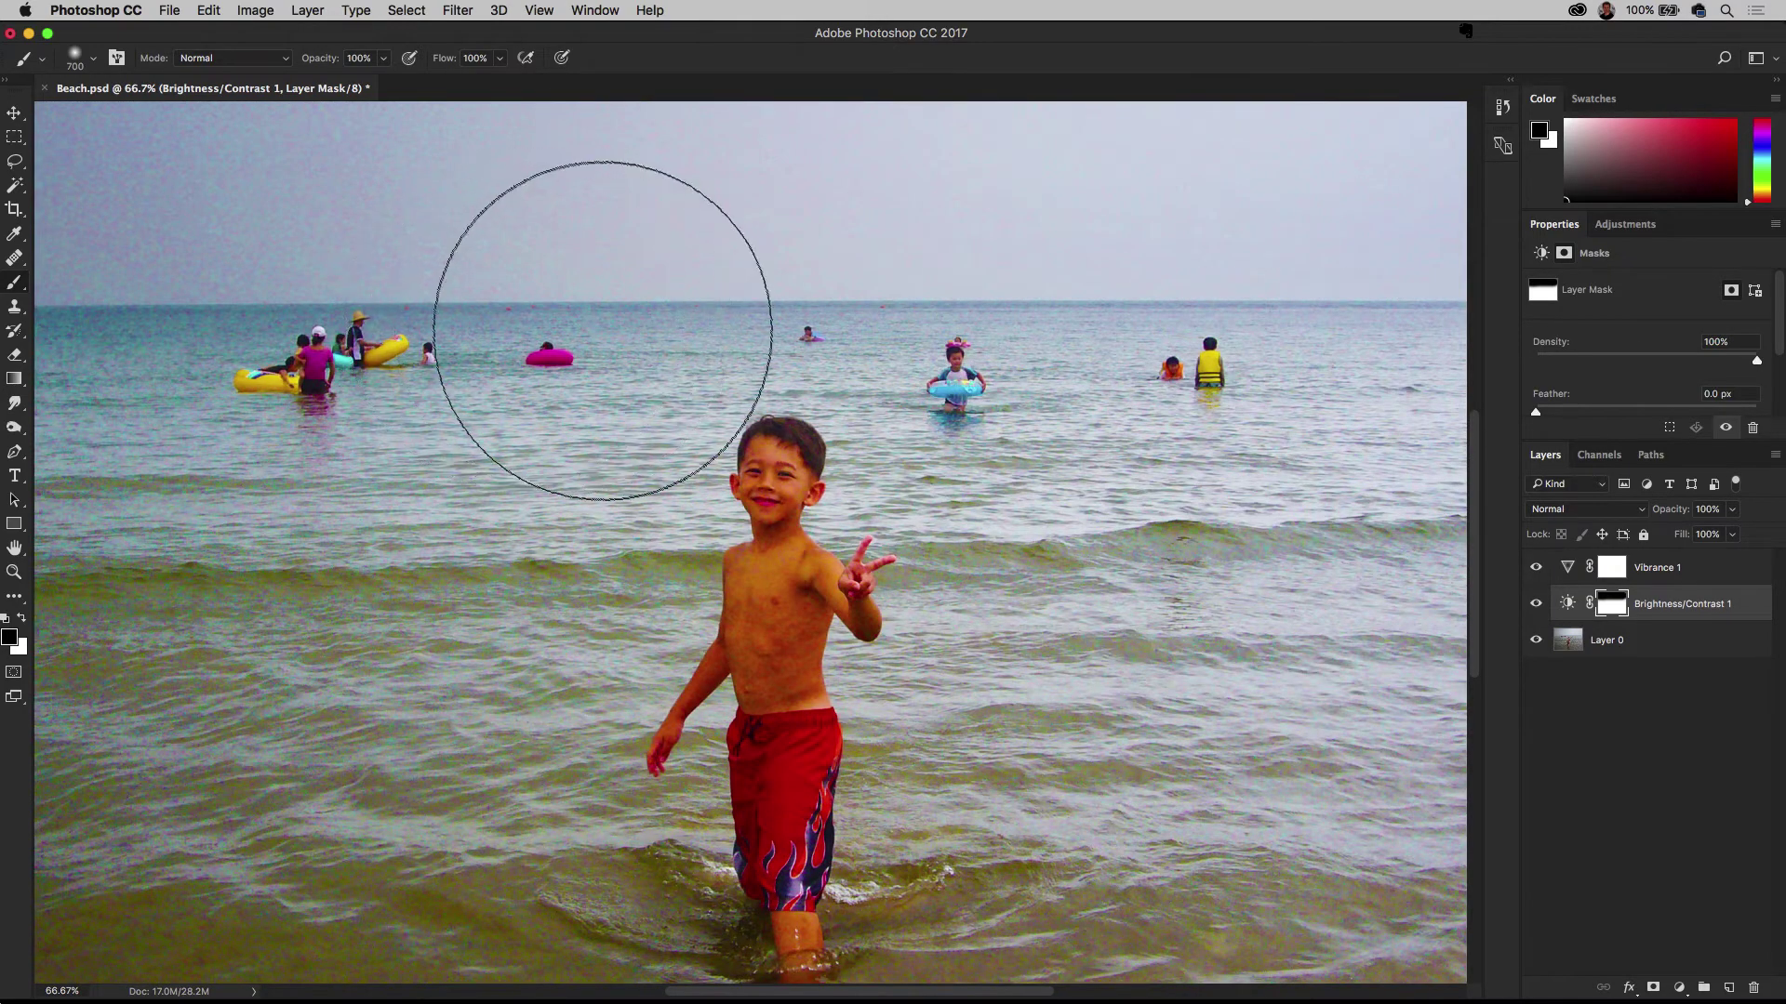
pyautogui.scroll(3, 618, 366)
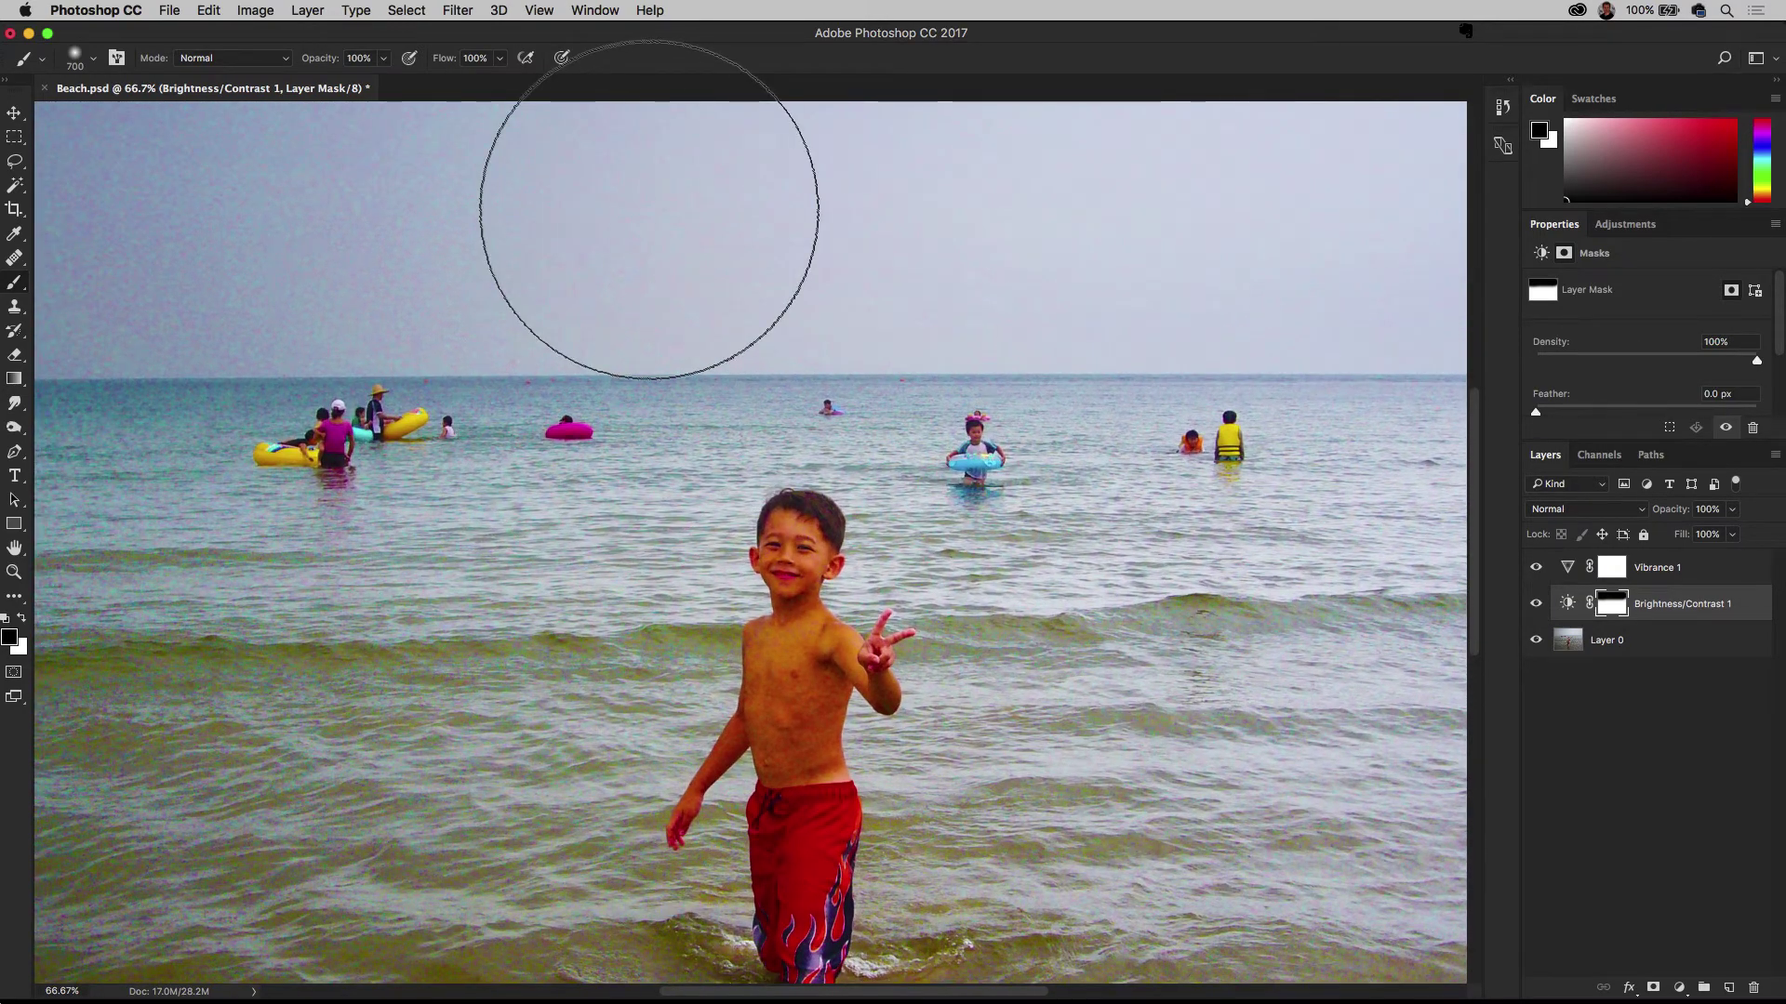
pyautogui.press('[')
pyautogui.press('[')
pyautogui.press('[')
pyautogui.press('[')
pyautogui.press('[')
pyautogui.press('[')
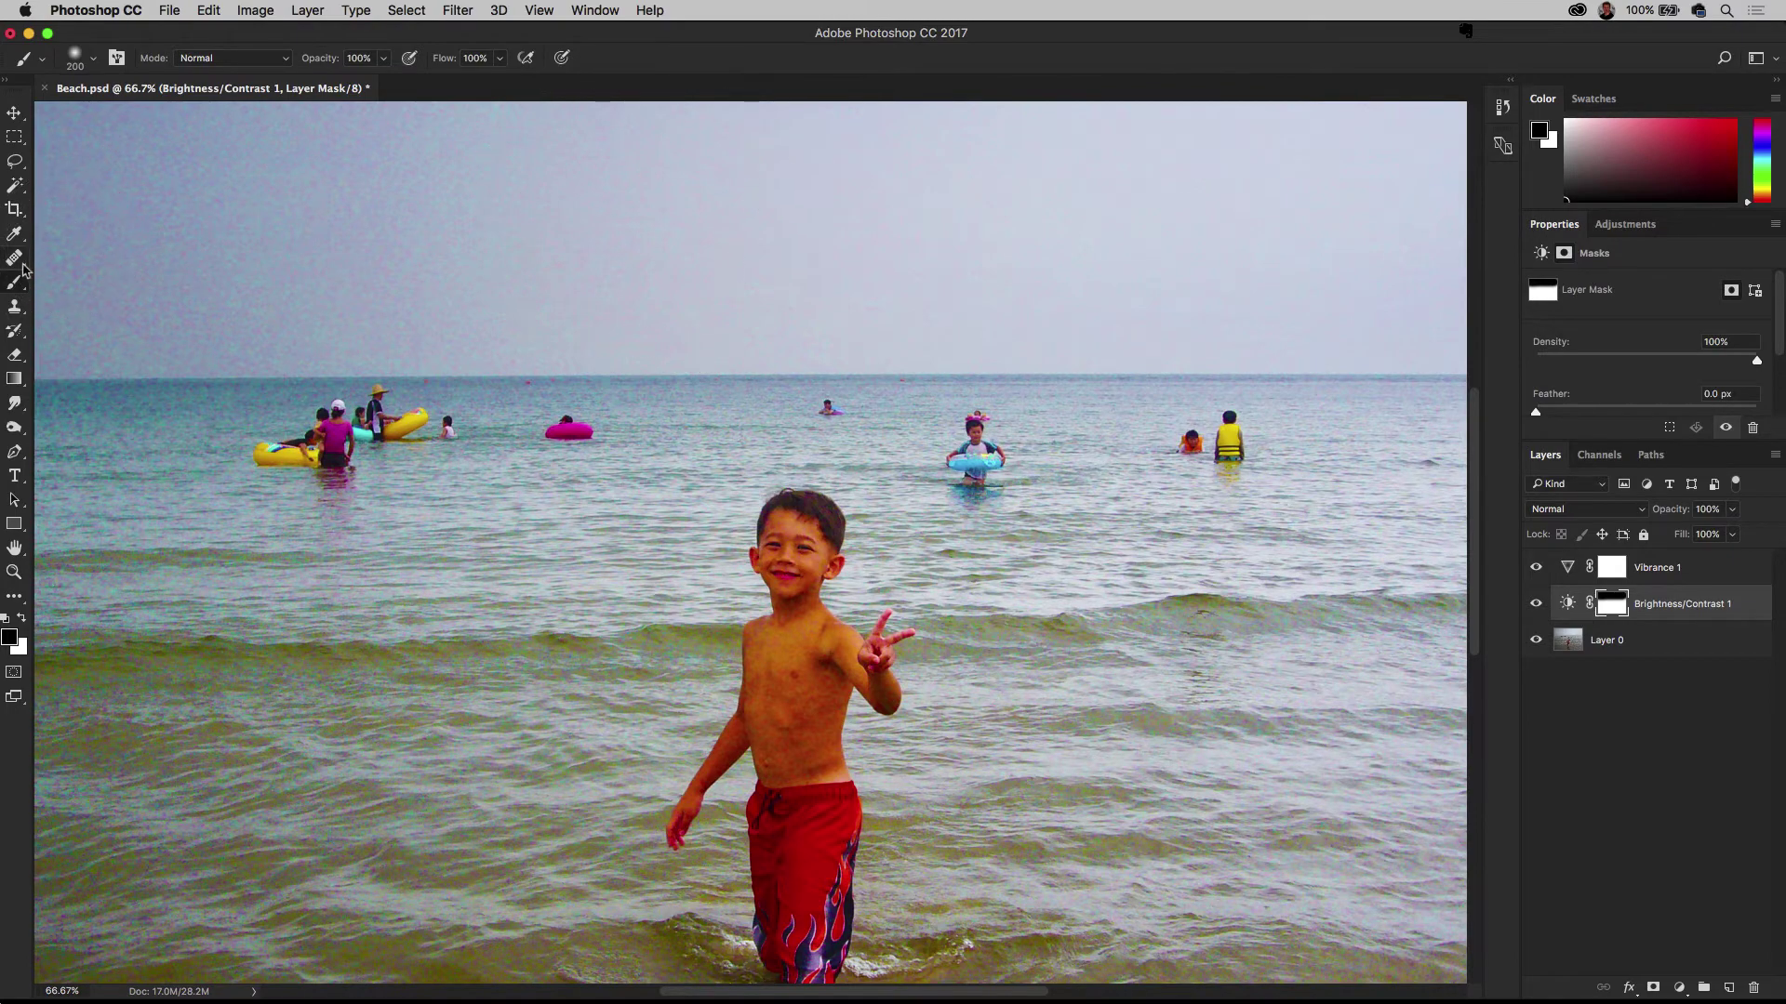
pyautogui.click(17, 264)
pyautogui.moveTo(18, 265); pyautogui.dragTo(8, 265)
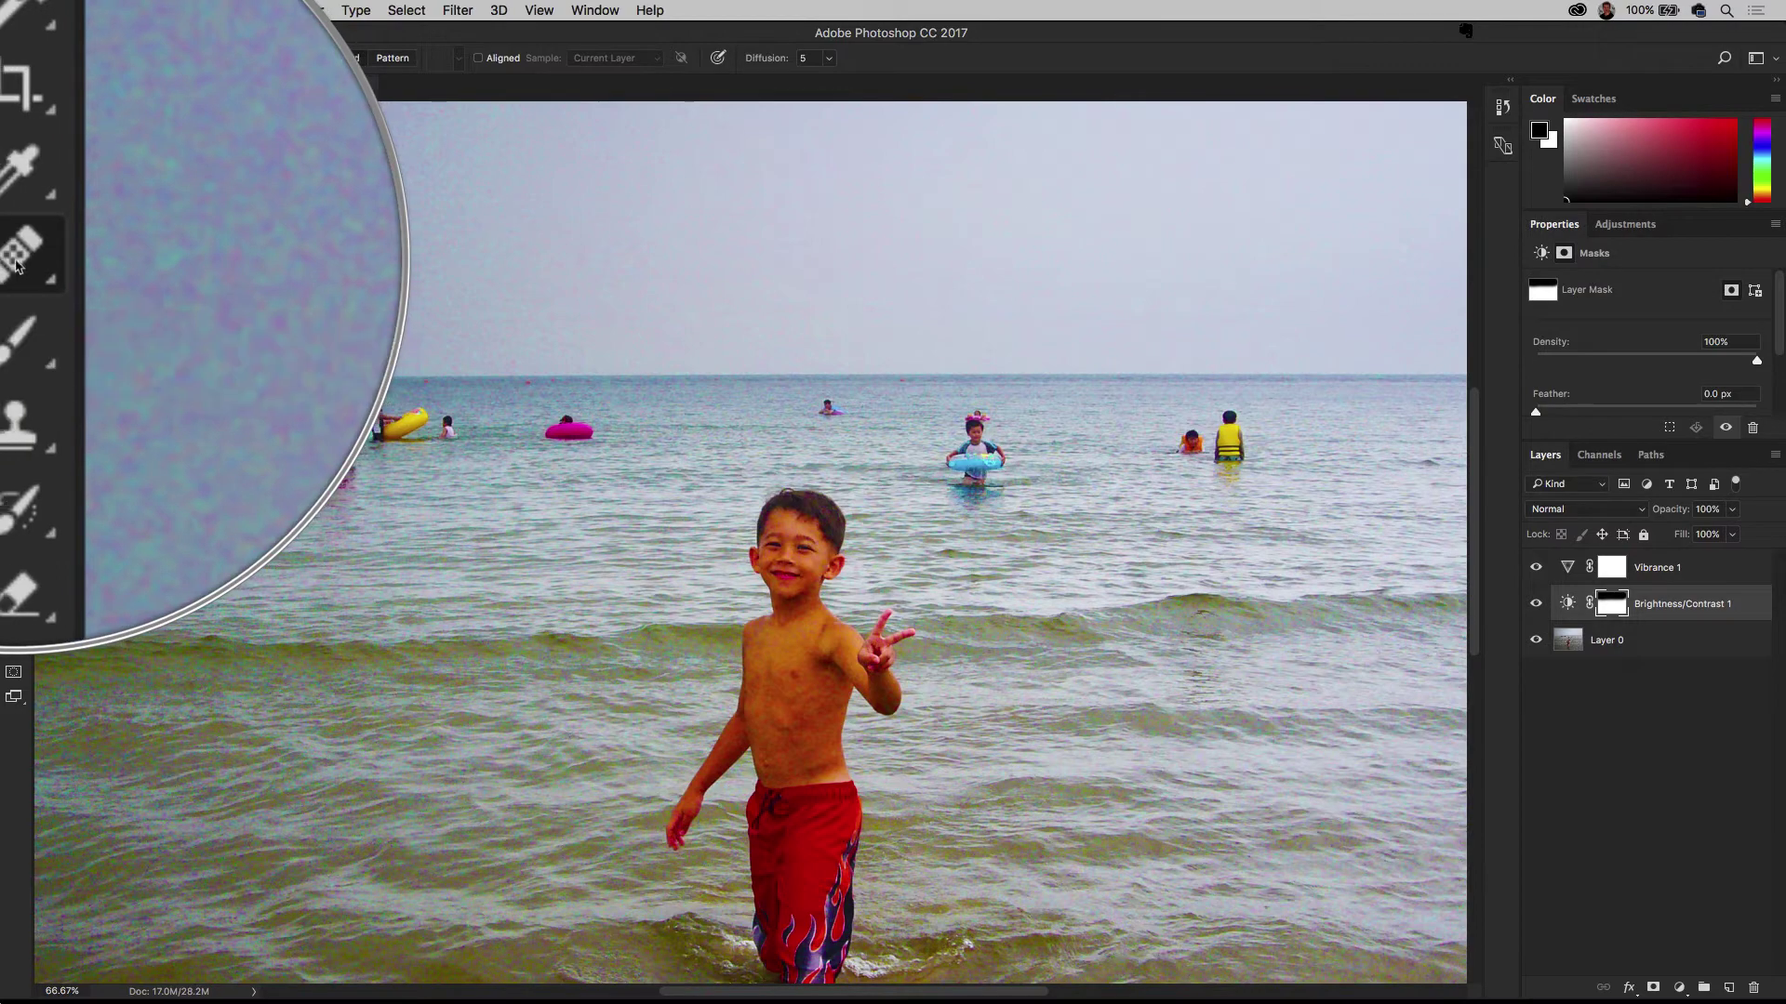
pyautogui.click(16, 265)
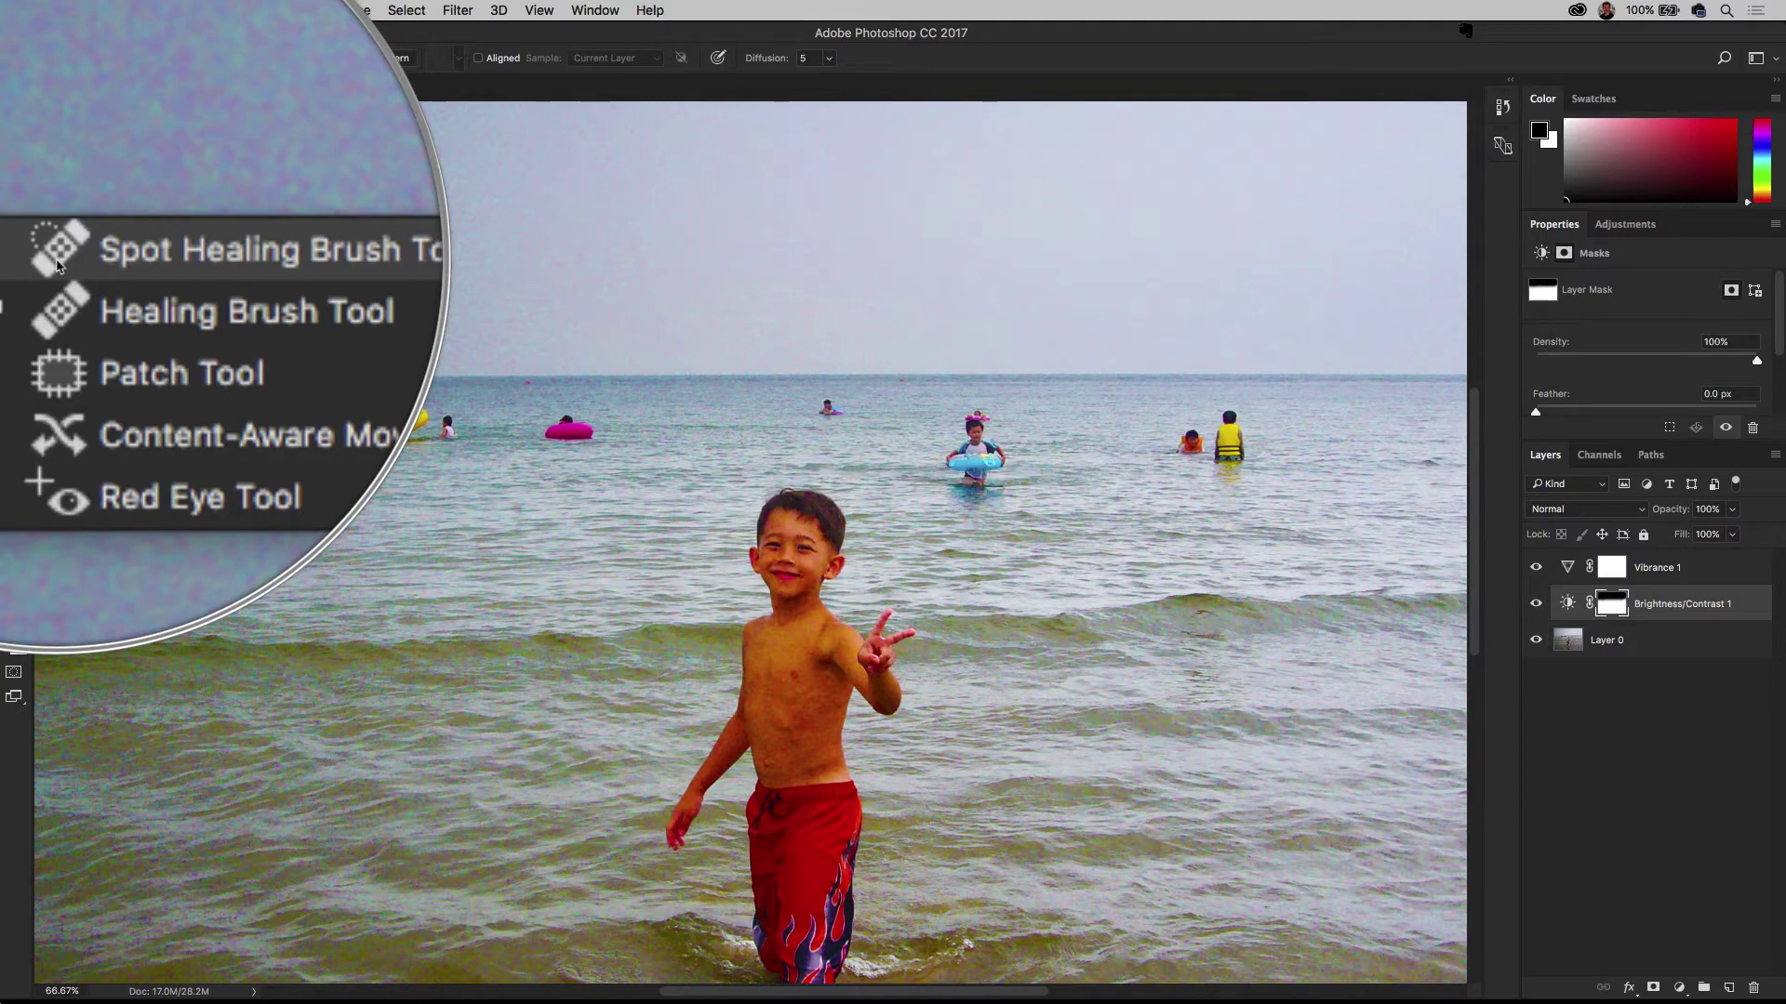
pyautogui.click(42, 265)
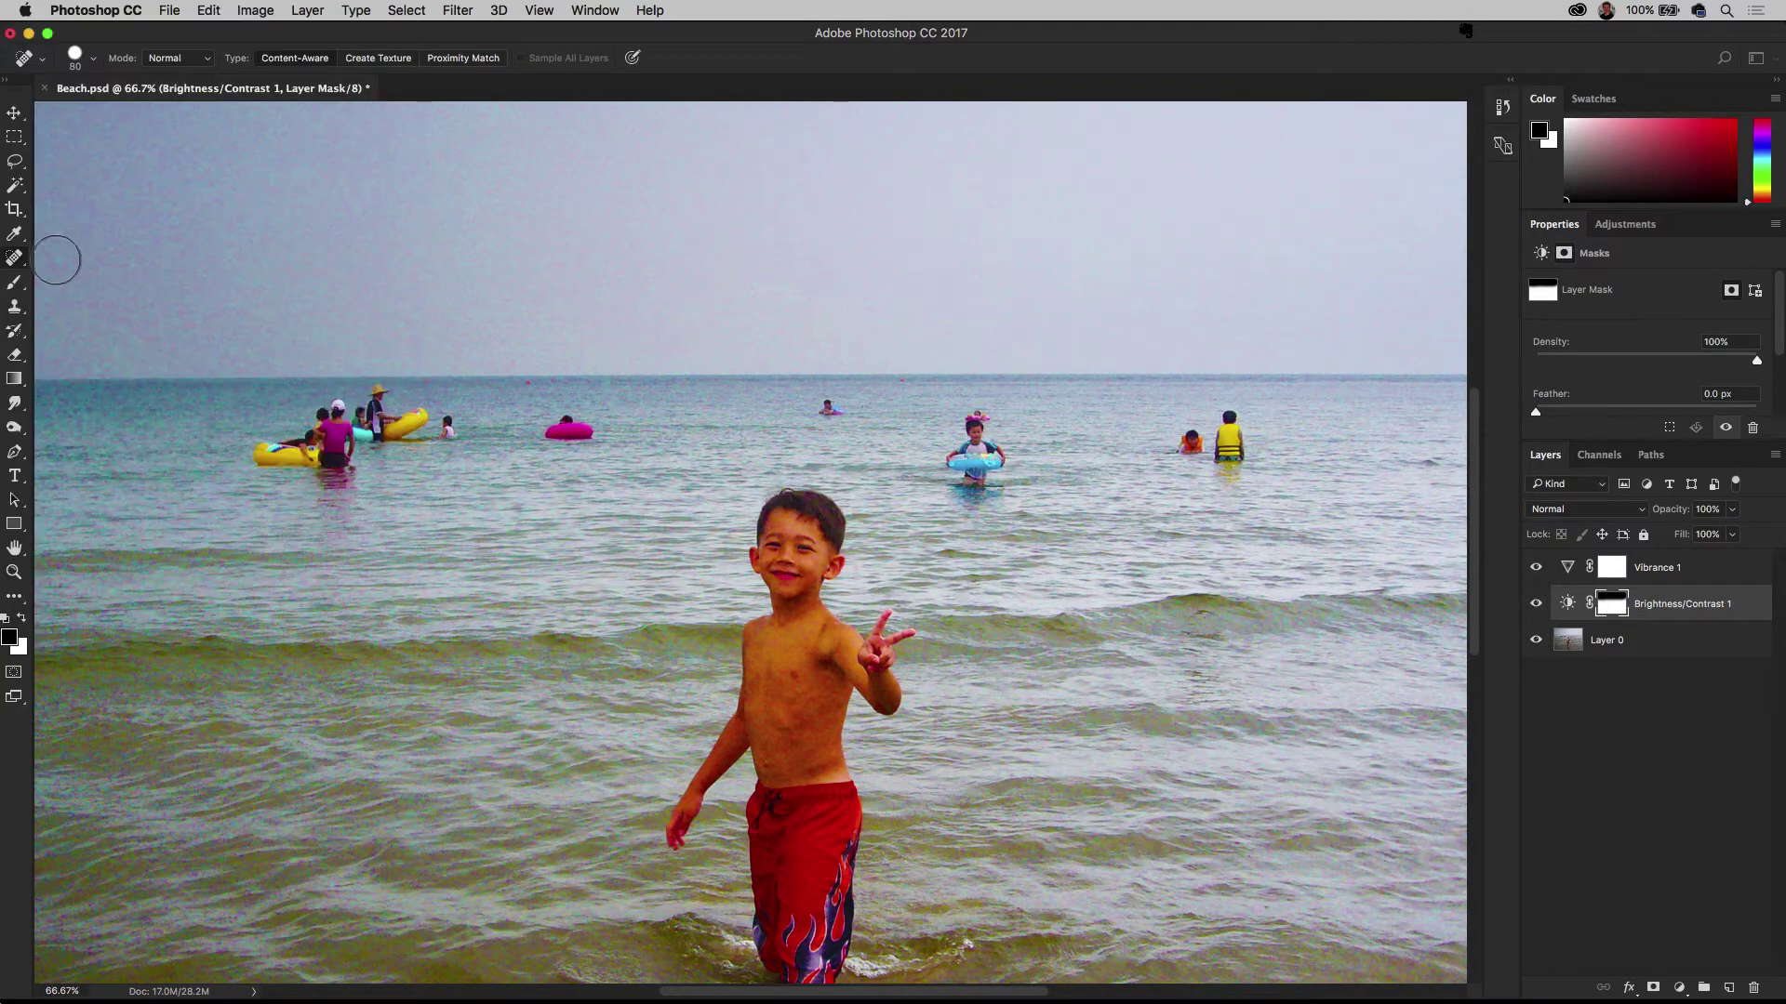
pyautogui.click(16, 259)
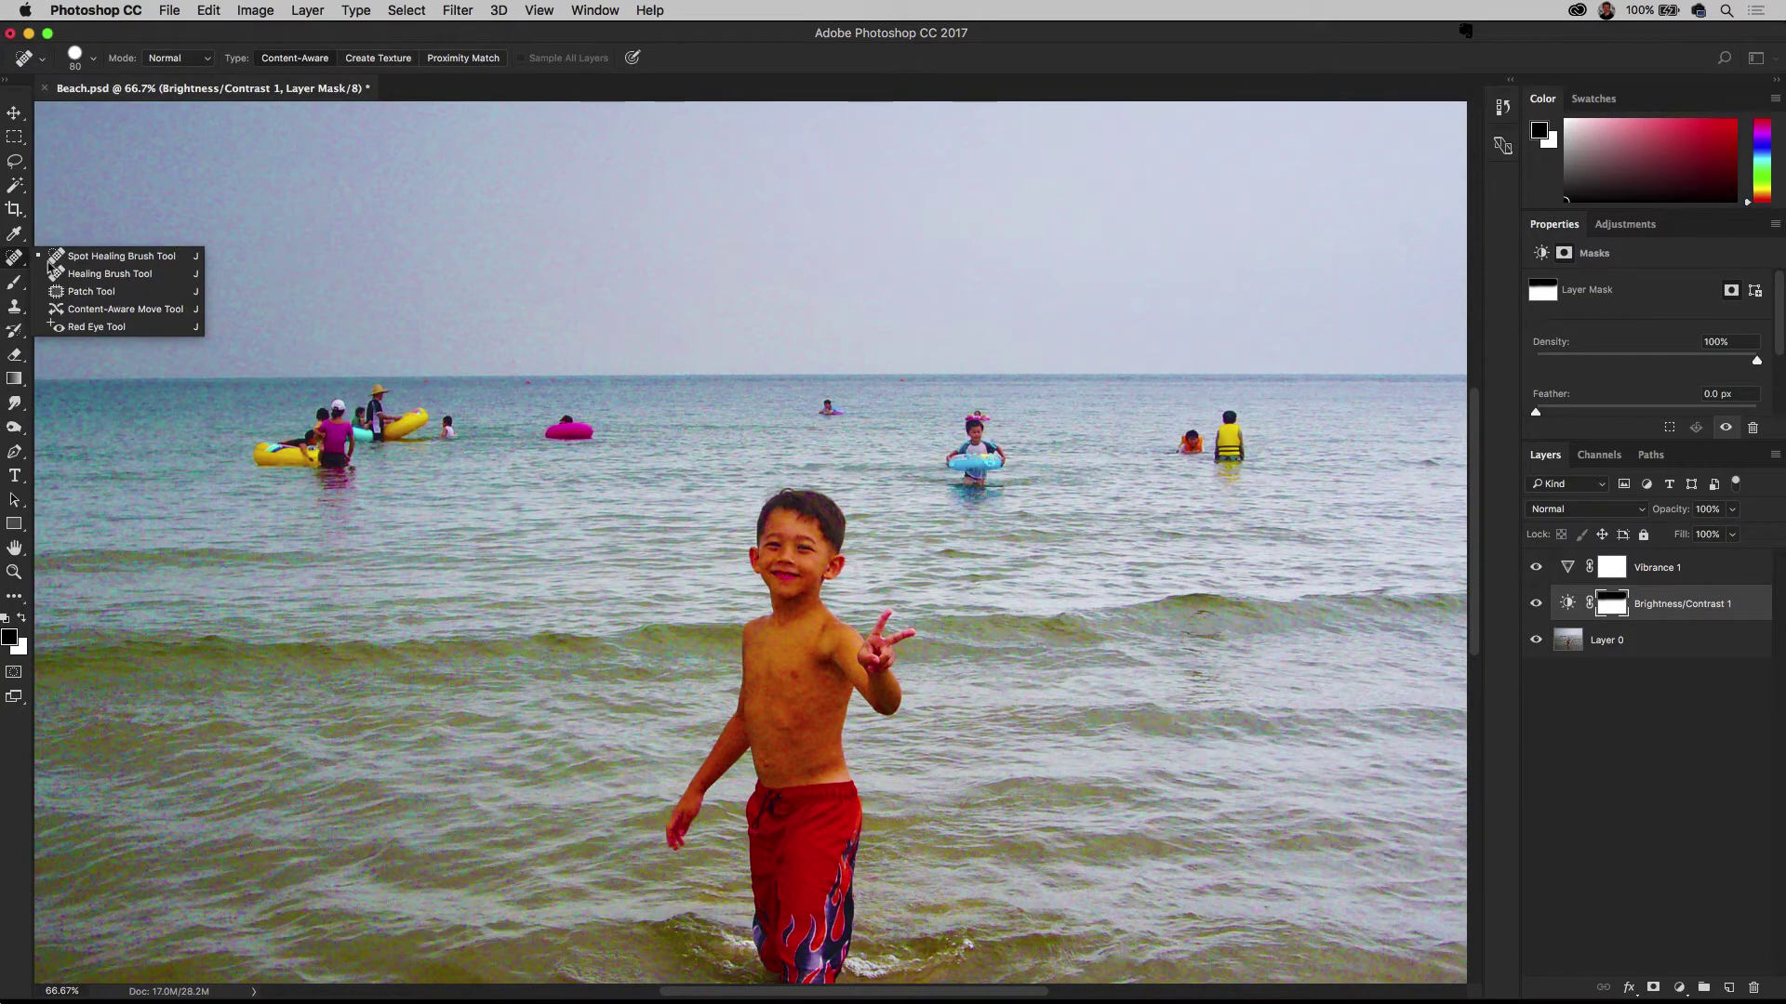
pyautogui.click(97, 263)
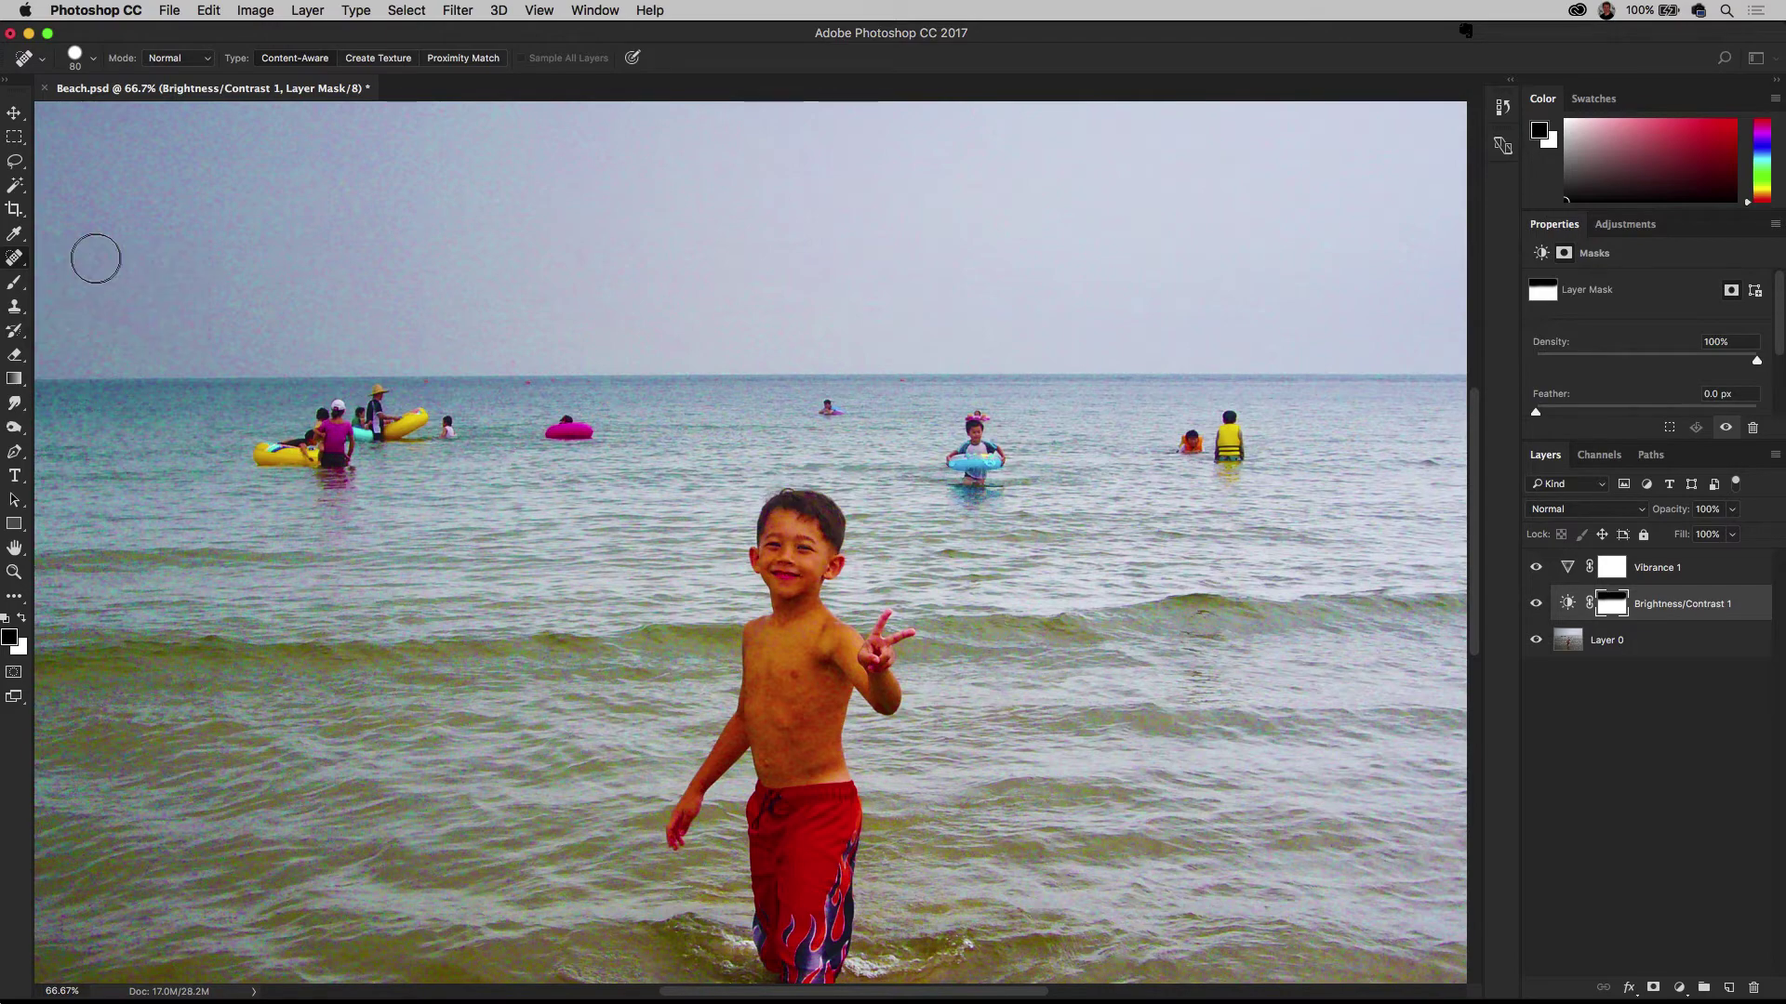
# Set the healing brush to about 125 px and paint over the boys in life vests
pyautogui.click(93, 58)
pyautogui.click(99, 63)
pyautogui.press(']')
pyautogui.press(']')
pyautogui.press(']')
pyautogui.press(']')
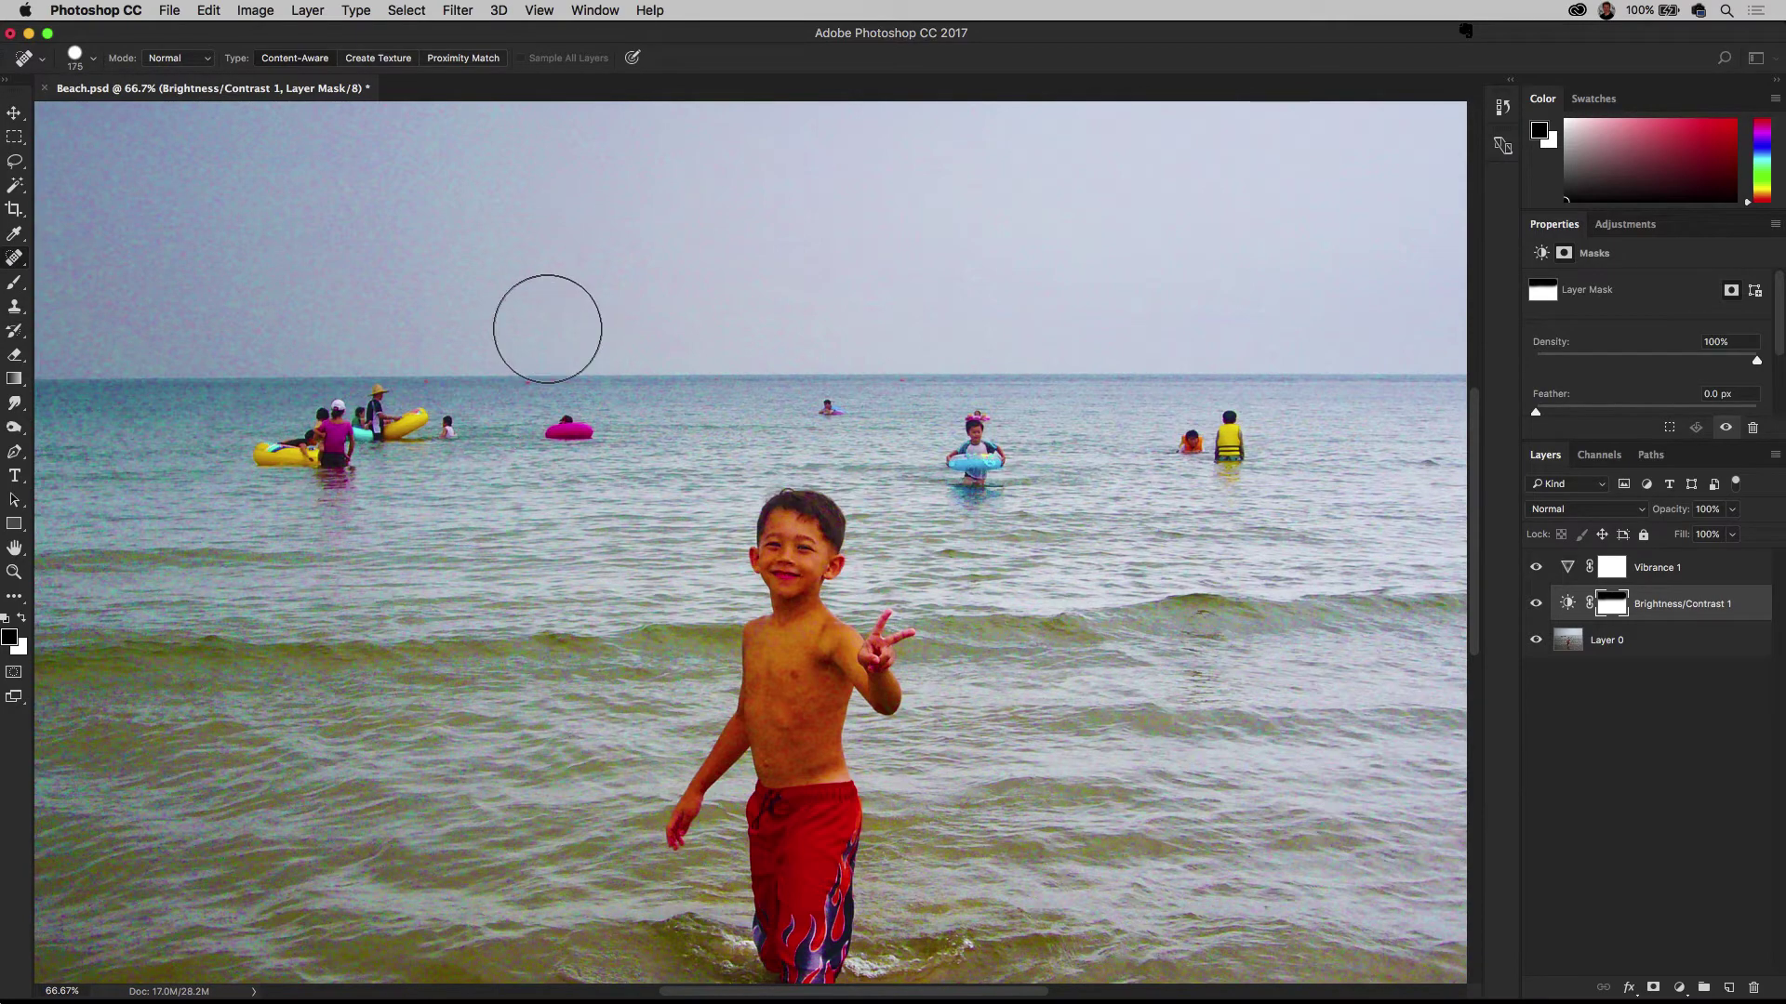
pyautogui.press(']')
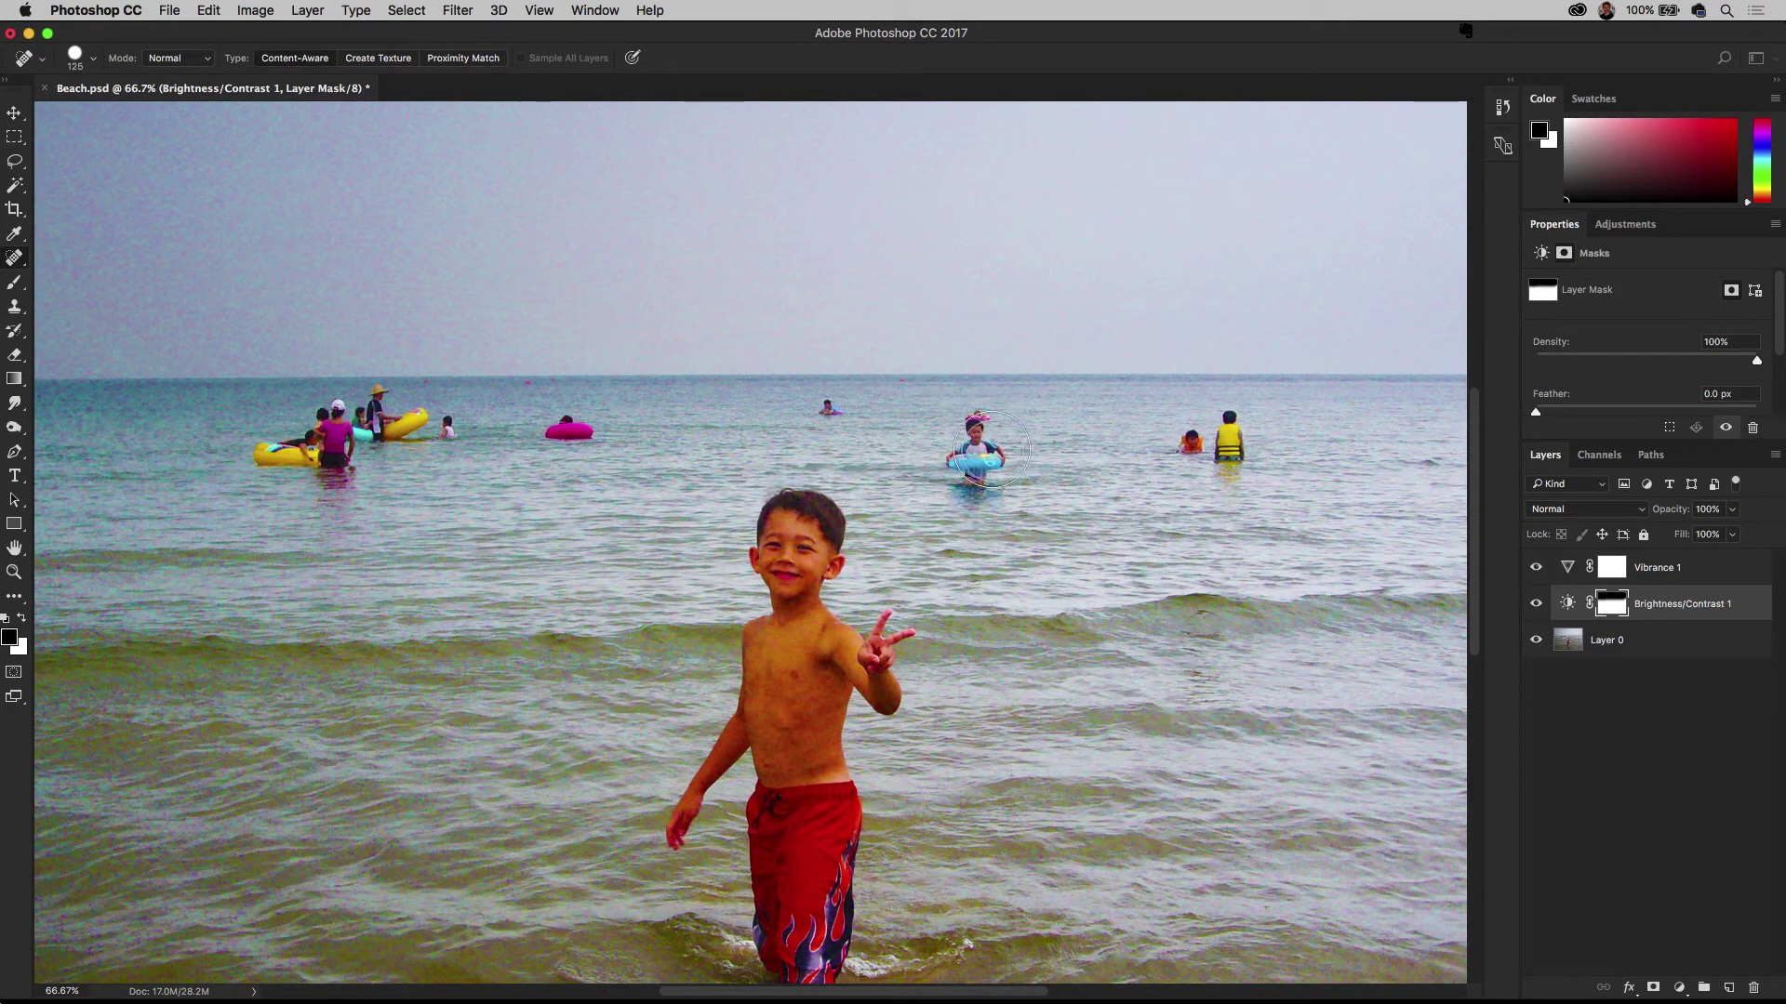
pyautogui.press('[')
pyautogui.press('[')
pyautogui.press('[')
pyautogui.press('[')
pyautogui.moveTo(1231, 433); pyautogui.dragTo(1190, 443)
# On Layer 0, heal away the yellow-vest child, far swimmer, float-ring girl, and pink and yellow floats
pyautogui.click(1623, 654)
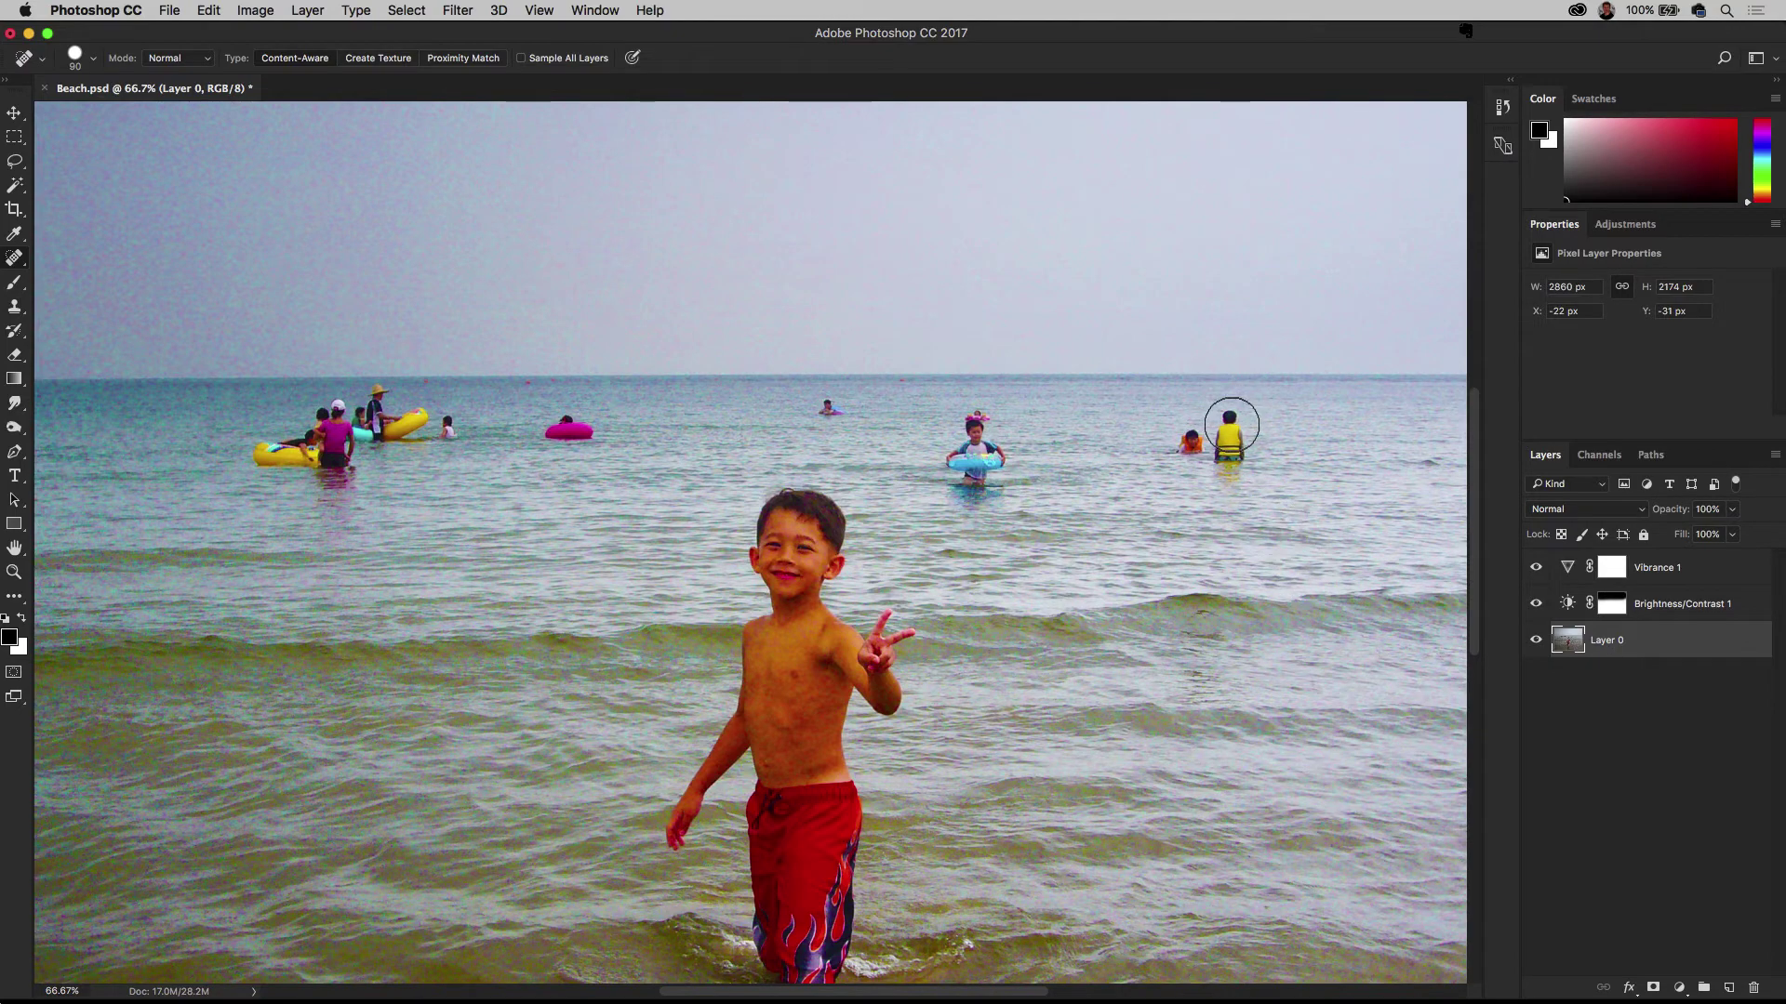
pyautogui.moveTo(1231, 416)
pyautogui.mouseDown()
pyautogui.moveTo(1218, 451)
pyautogui.moveTo(1186, 442)
pyautogui.moveTo(1235, 475)
pyautogui.mouseUp()
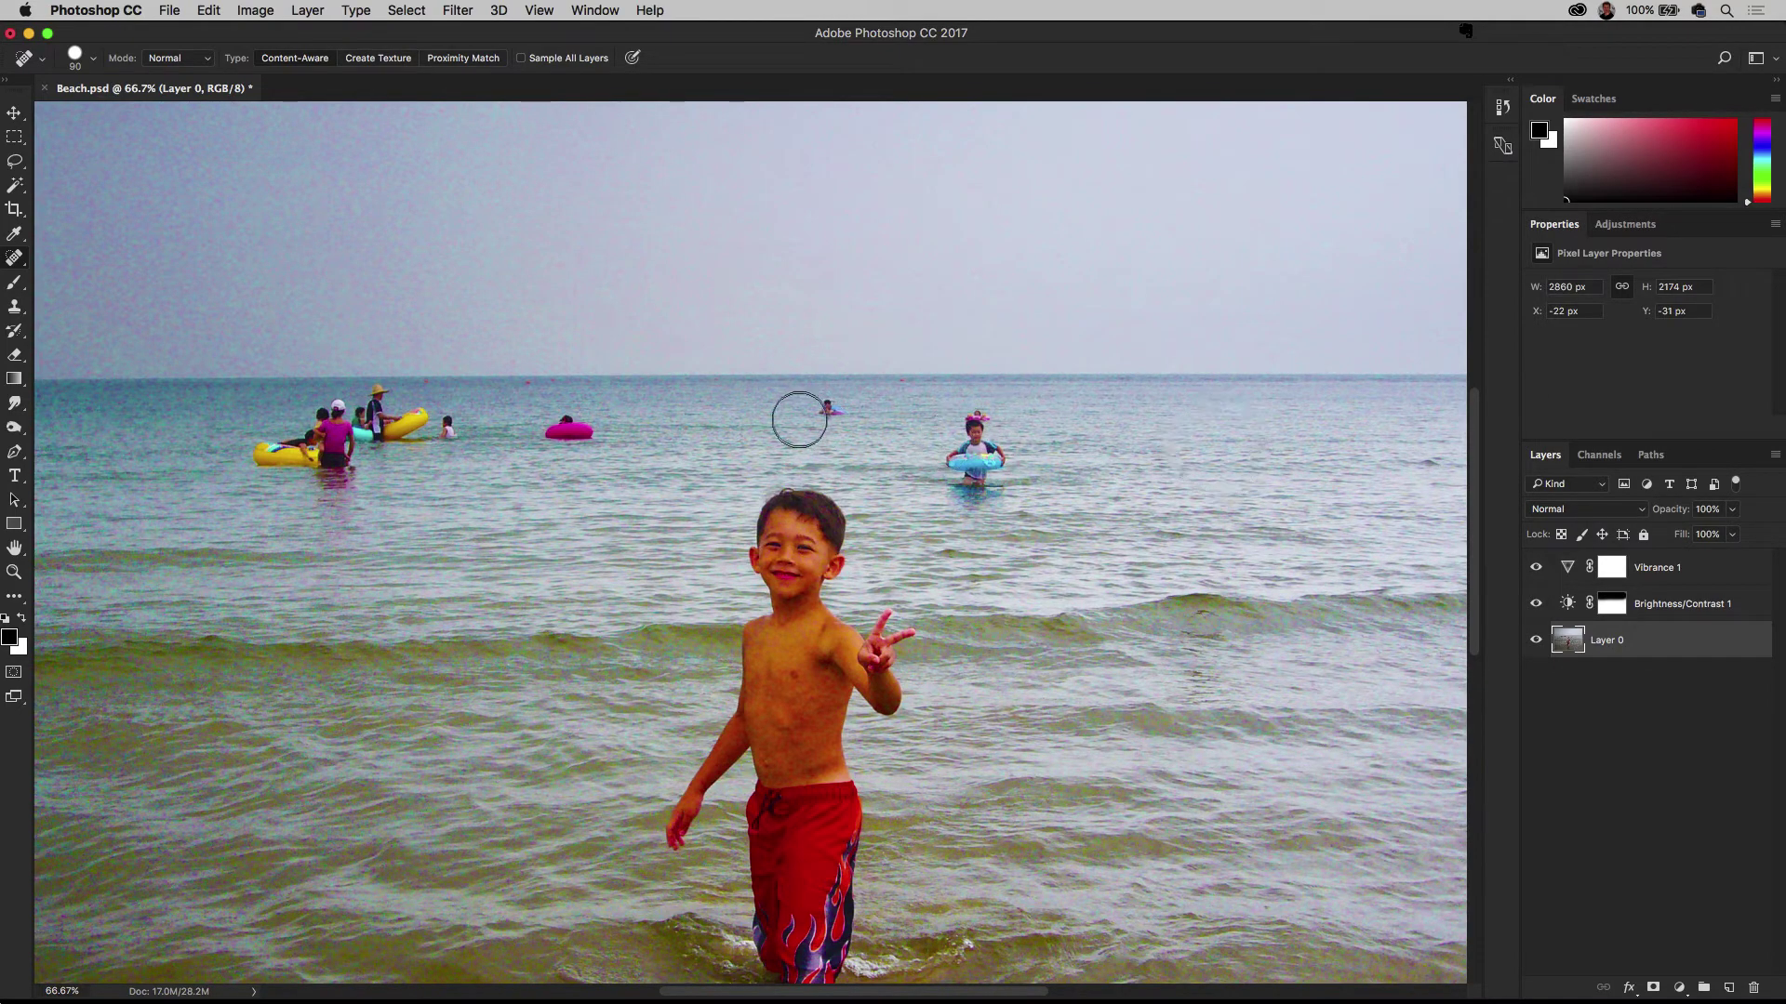
pyautogui.press('[')
pyautogui.press('[')
pyautogui.click(828, 406)
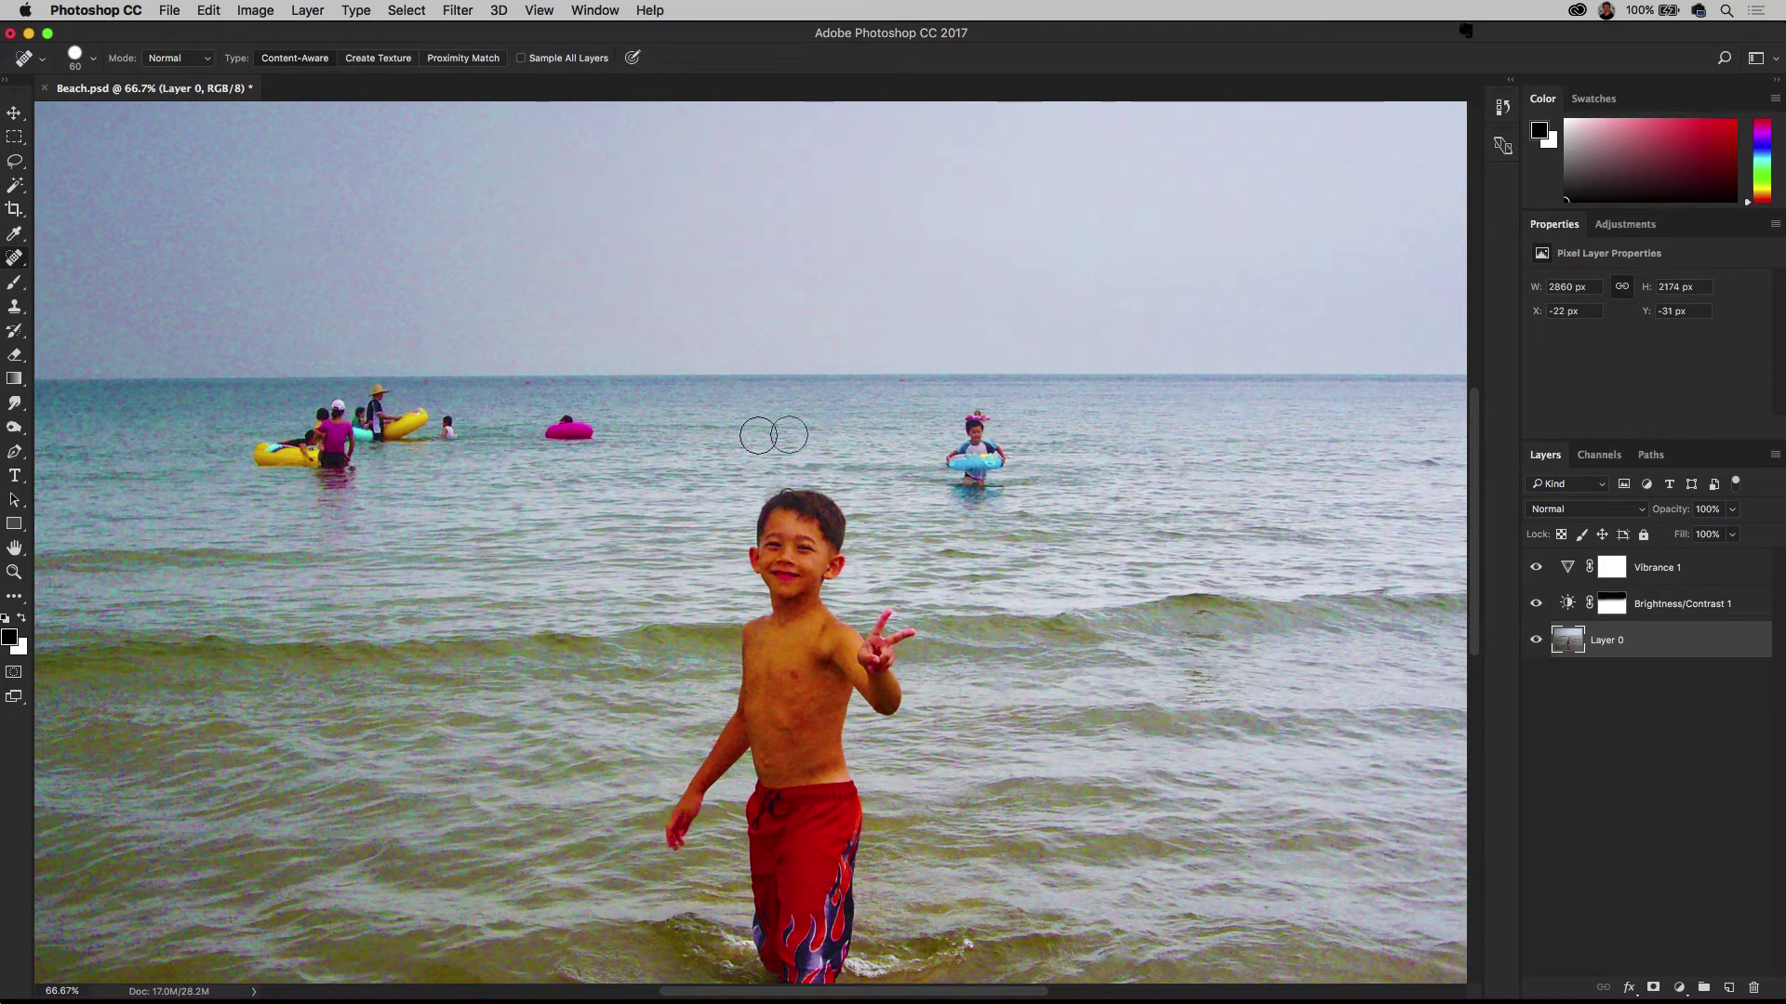
pyautogui.moveTo(966, 414)
pyautogui.mouseDown()
pyautogui.moveTo(991, 421)
pyautogui.moveTo(949, 461)
pyautogui.moveTo(962, 488)
pyautogui.moveTo(1008, 483)
pyautogui.moveTo(997, 442)
pyautogui.moveTo(939, 475)
pyautogui.mouseUp()
pyautogui.moveTo(544, 426)
pyautogui.mouseDown()
pyautogui.moveTo(591, 430)
pyautogui.moveTo(558, 434)
pyautogui.mouseUp()
pyautogui.moveTo(446, 427); pyautogui.dragTo(383, 426)
# With a smaller brush, heal the remaining swimmers and leftover streaks, then zoom out
pyautogui.press('[')
pyautogui.press('[')
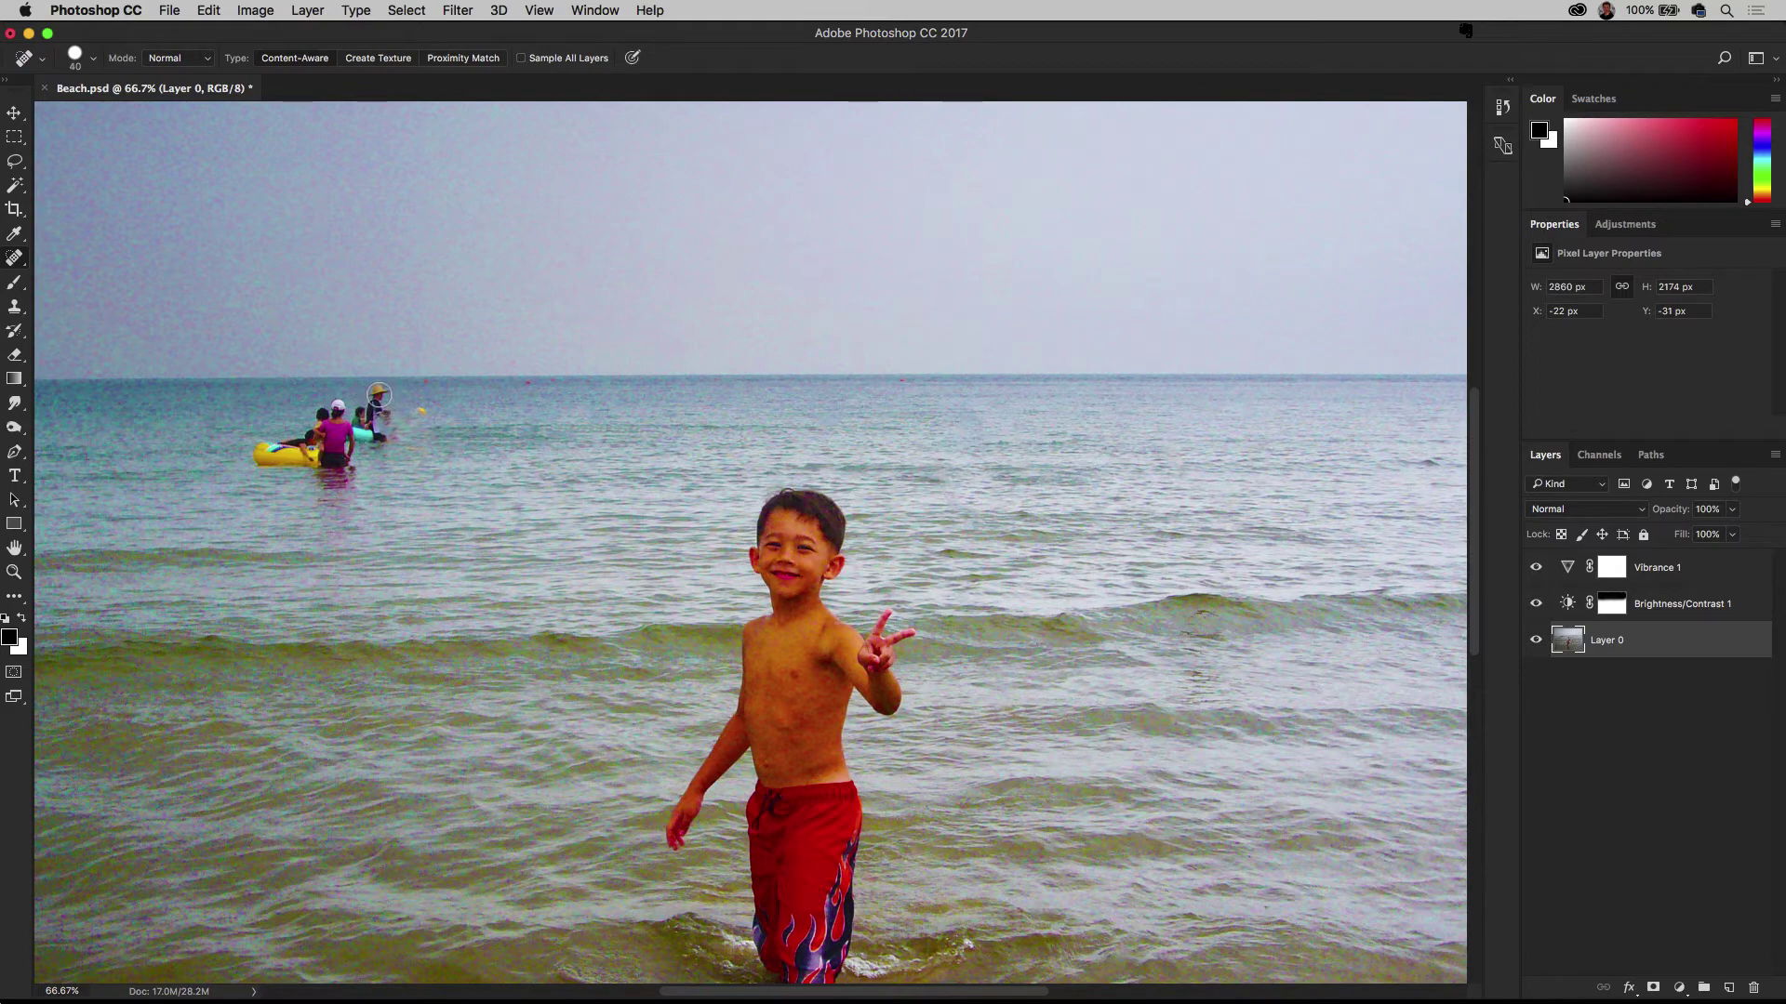
pyautogui.moveTo(326, 401)
pyautogui.mouseDown()
pyautogui.moveTo(422, 410)
pyautogui.moveTo(313, 413)
pyautogui.moveTo(263, 445)
pyautogui.moveTo(365, 483)
pyautogui.mouseUp()
pyautogui.click(378, 417)
pyautogui.moveTo(267, 464)
pyautogui.mouseDown()
pyautogui.moveTo(358, 502)
pyautogui.moveTo(335, 465)
pyautogui.moveTo(381, 454)
pyautogui.moveTo(369, 443)
pyautogui.mouseUp()
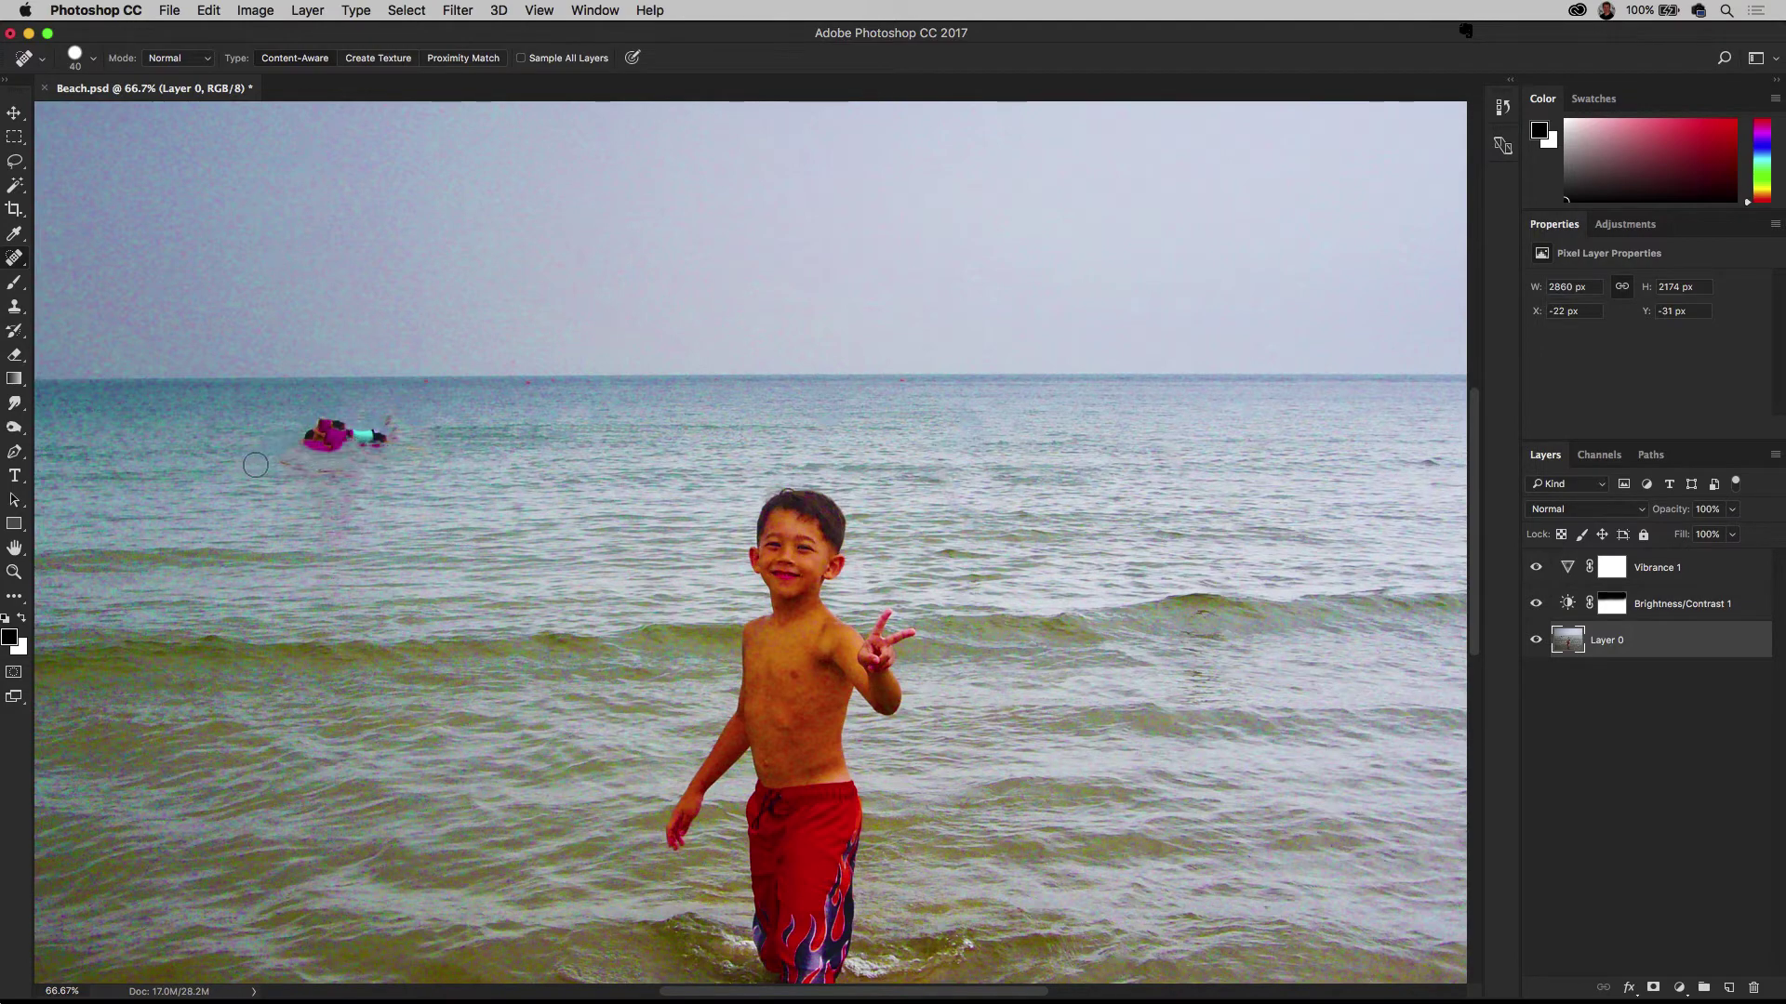
pyautogui.moveTo(261, 463)
pyautogui.mouseDown()
pyautogui.moveTo(351, 465)
pyautogui.moveTo(317, 437)
pyautogui.moveTo(381, 435)
pyautogui.moveTo(381, 420)
pyautogui.moveTo(525, 428)
pyautogui.mouseUp()
pyautogui.moveTo(346, 435); pyautogui.dragTo(212, 429)
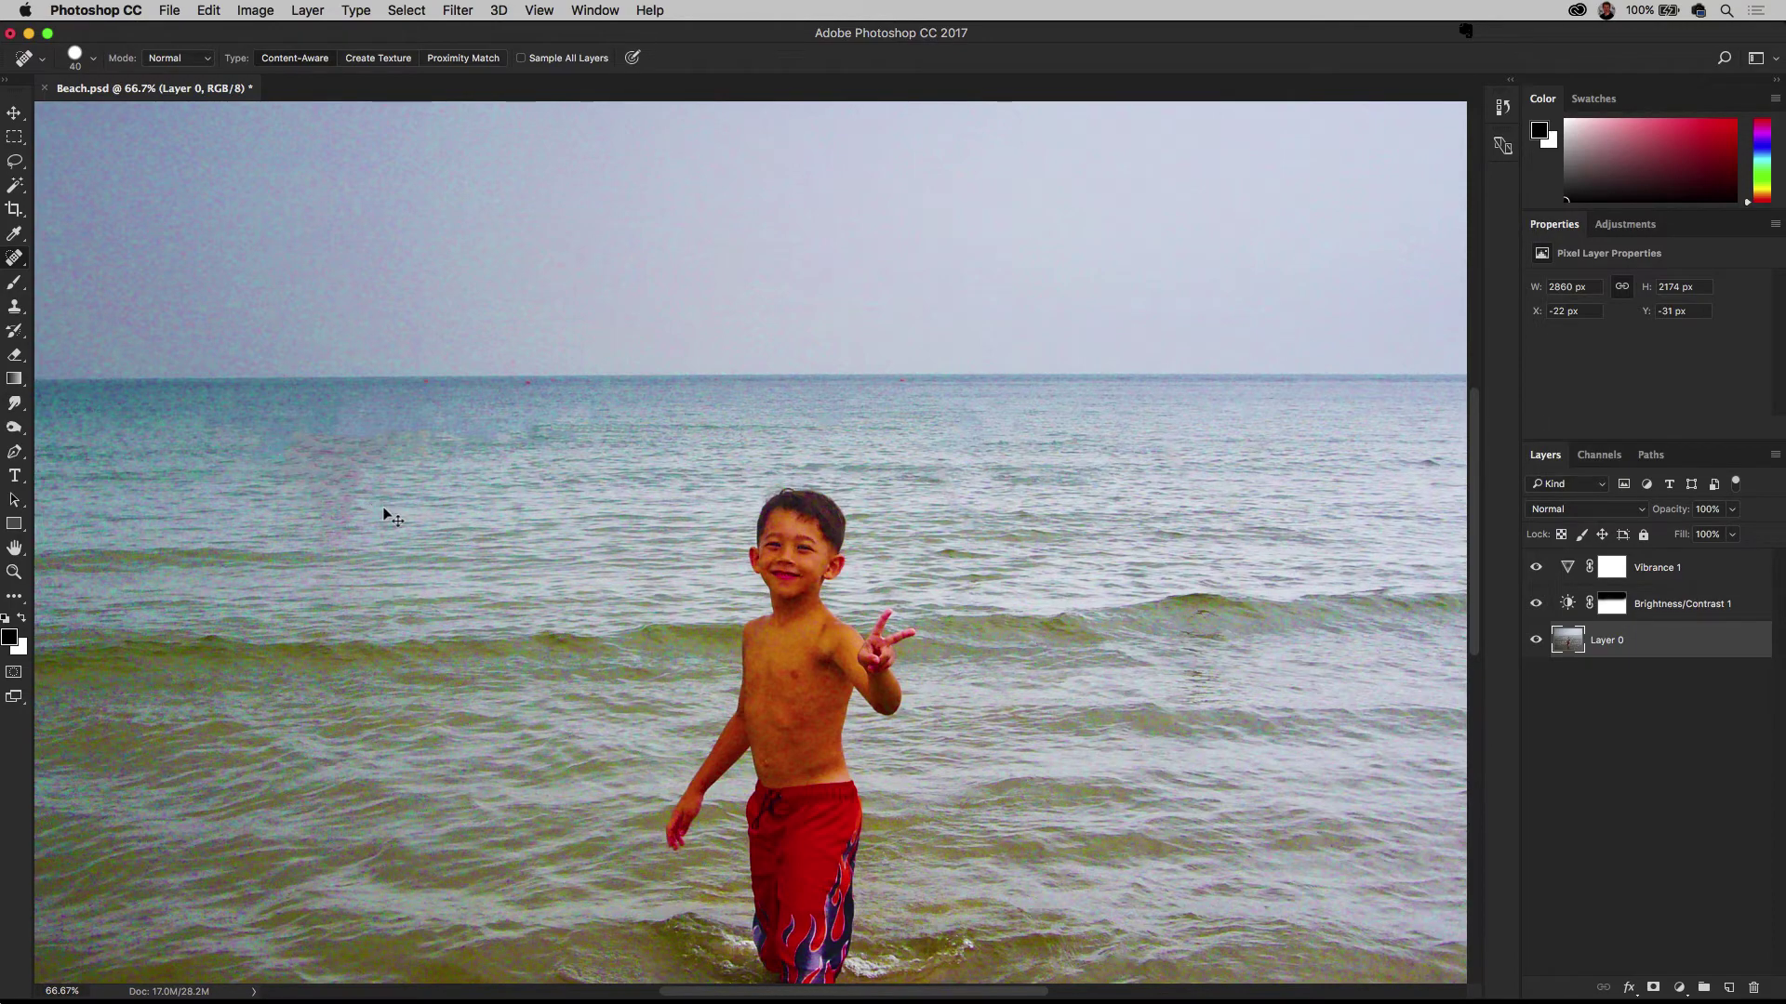
pyautogui.press('super+minus')
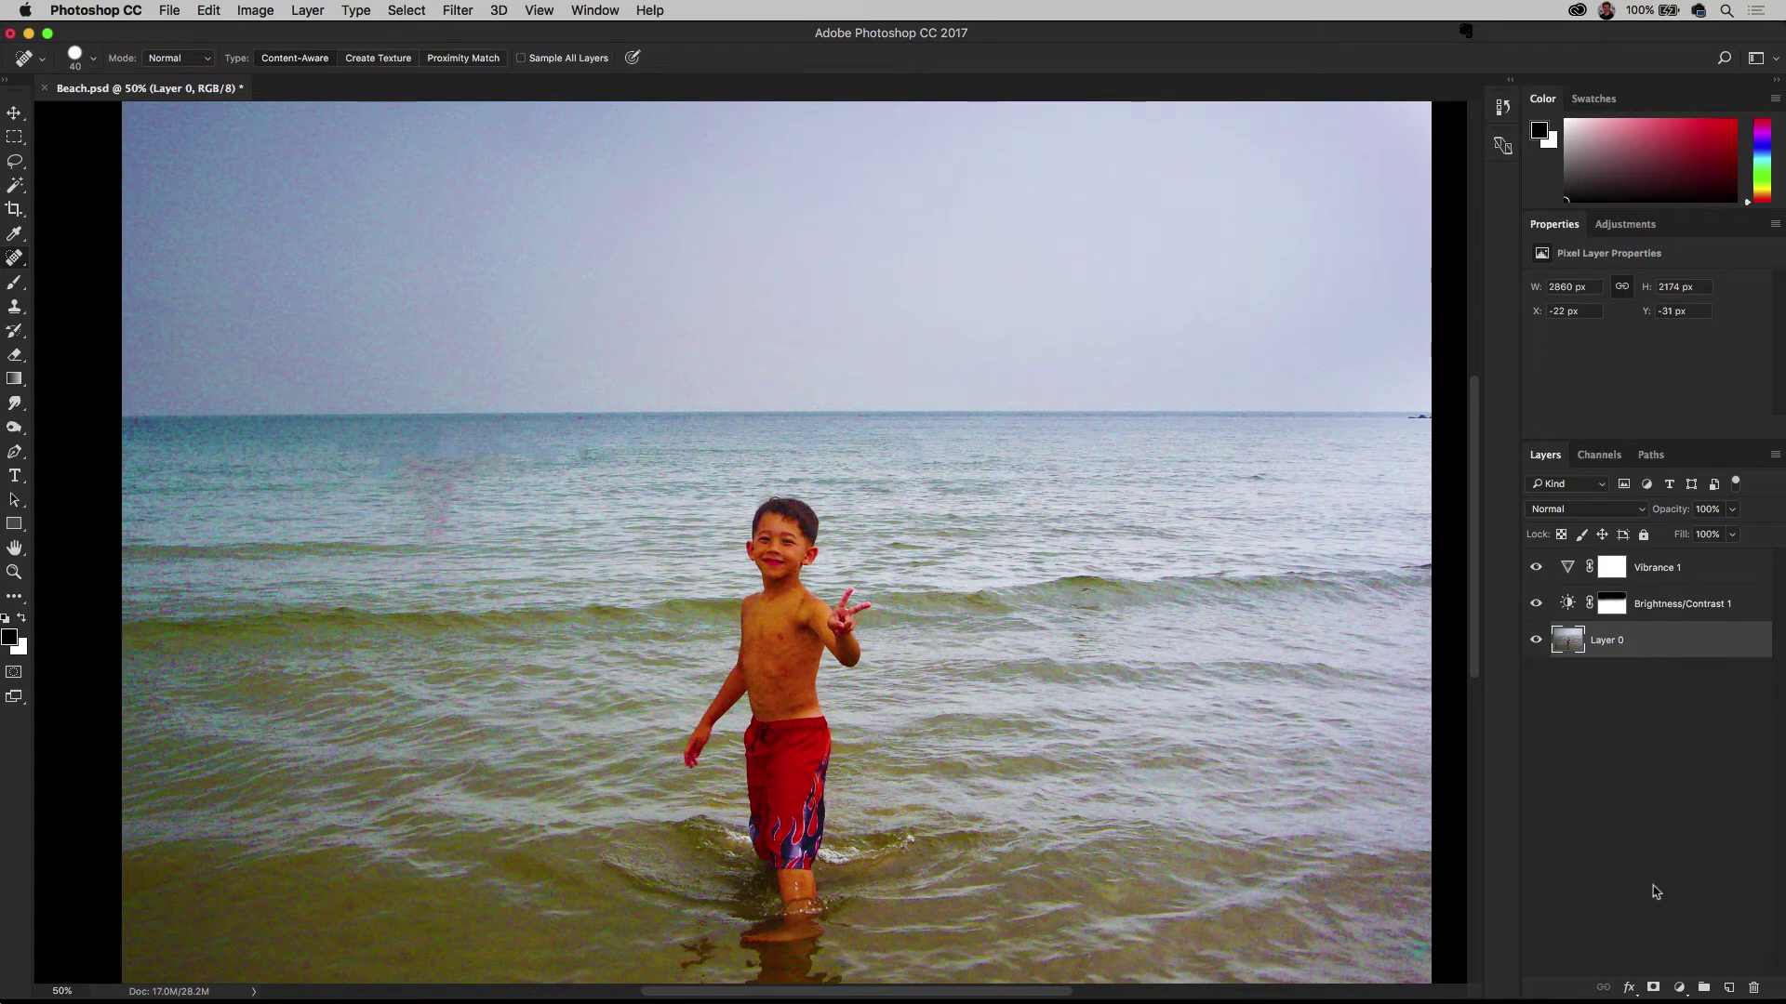
# Add a Color Lookup adjustment layer to the beach photo and bring up its 3DLUT File list
pyautogui.click(1681, 987)
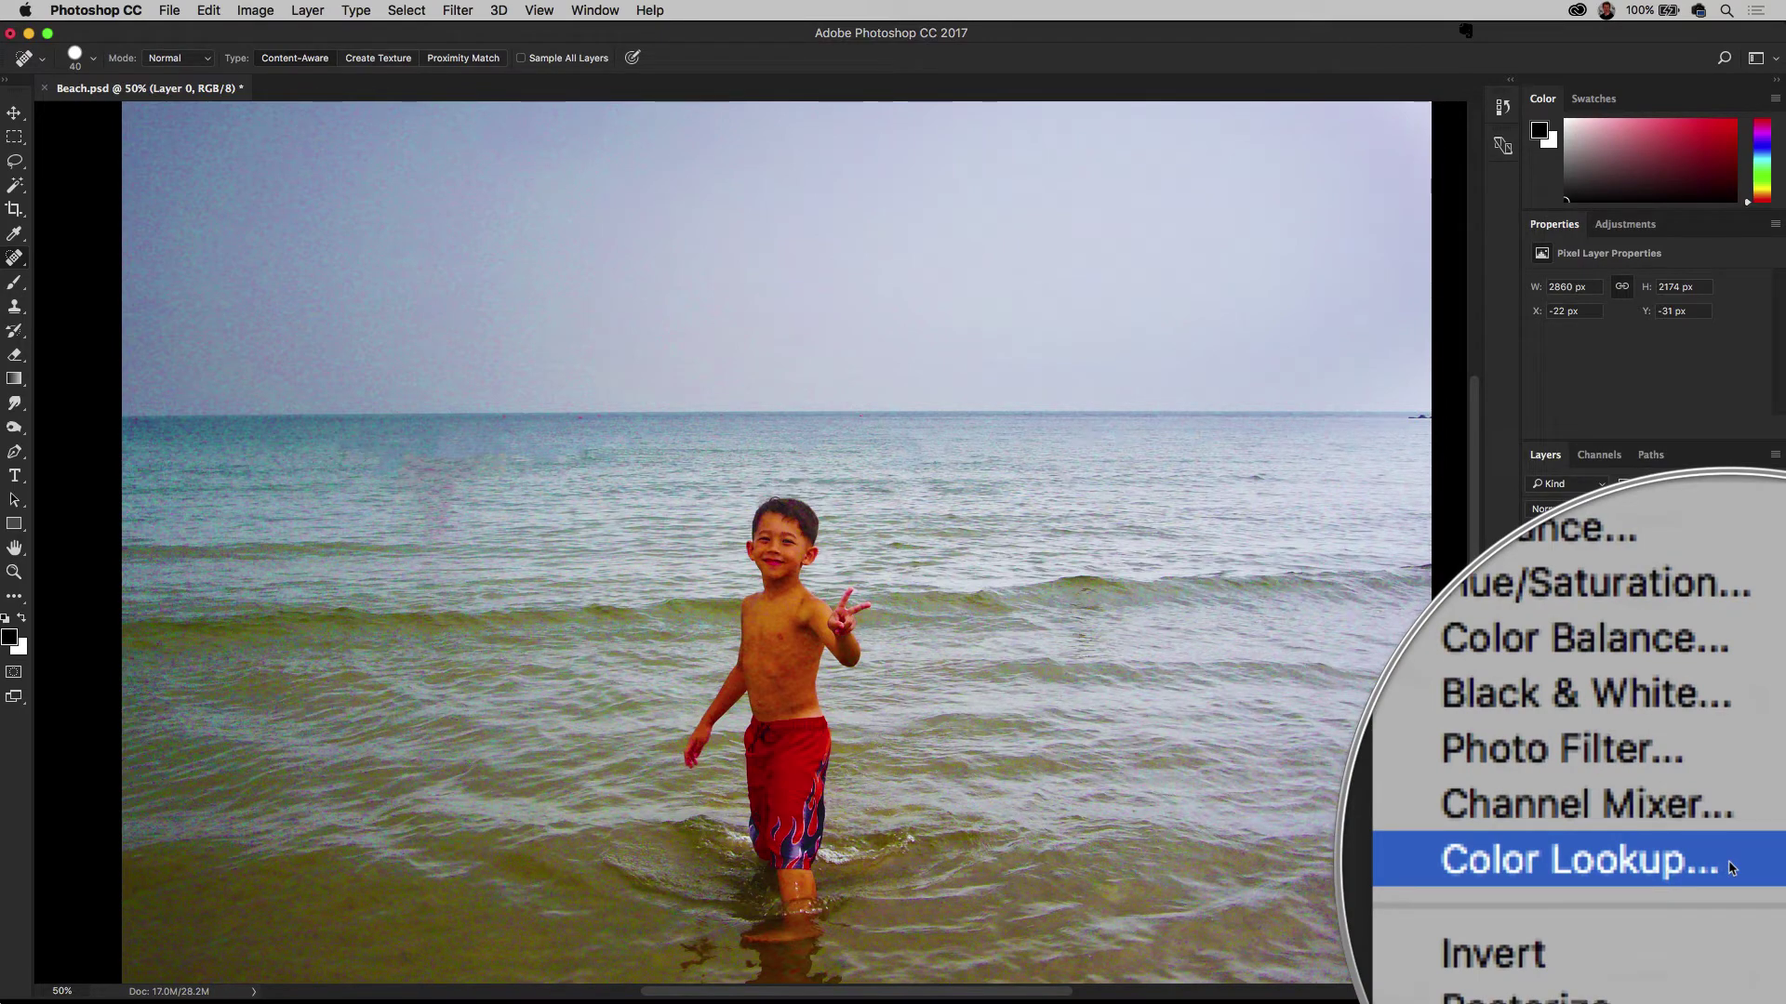
pyautogui.click(1728, 861)
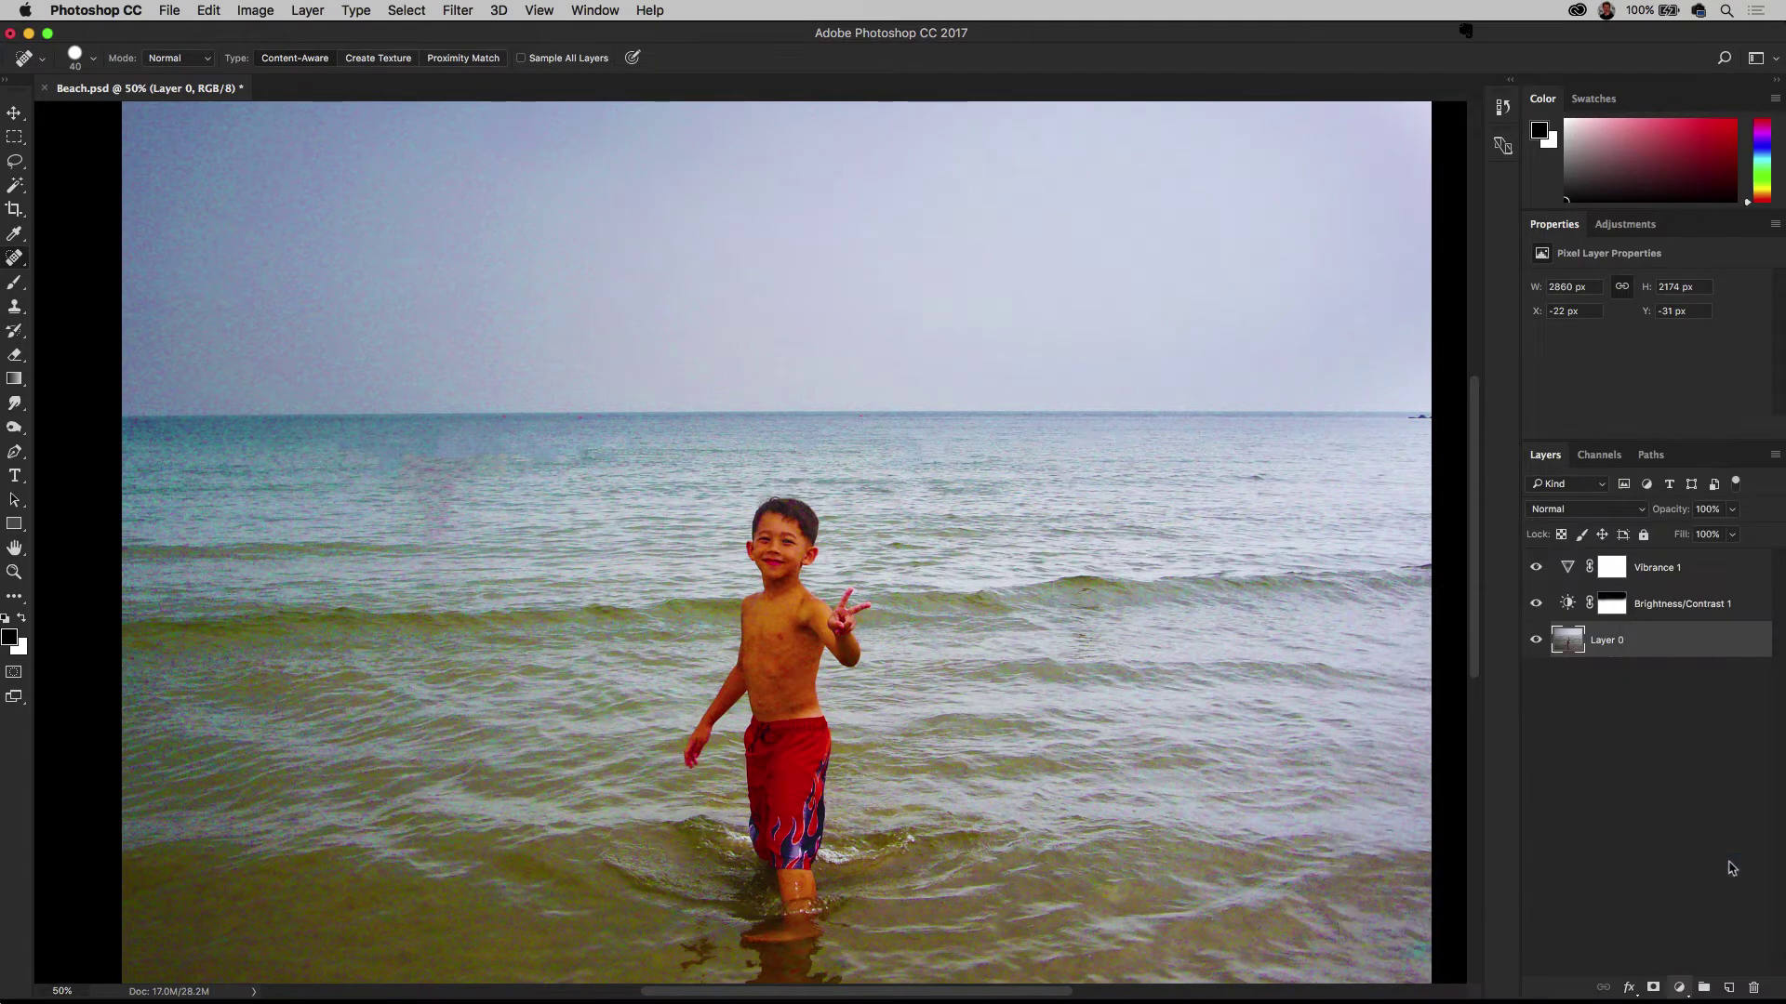
pyautogui.click(1654, 287)
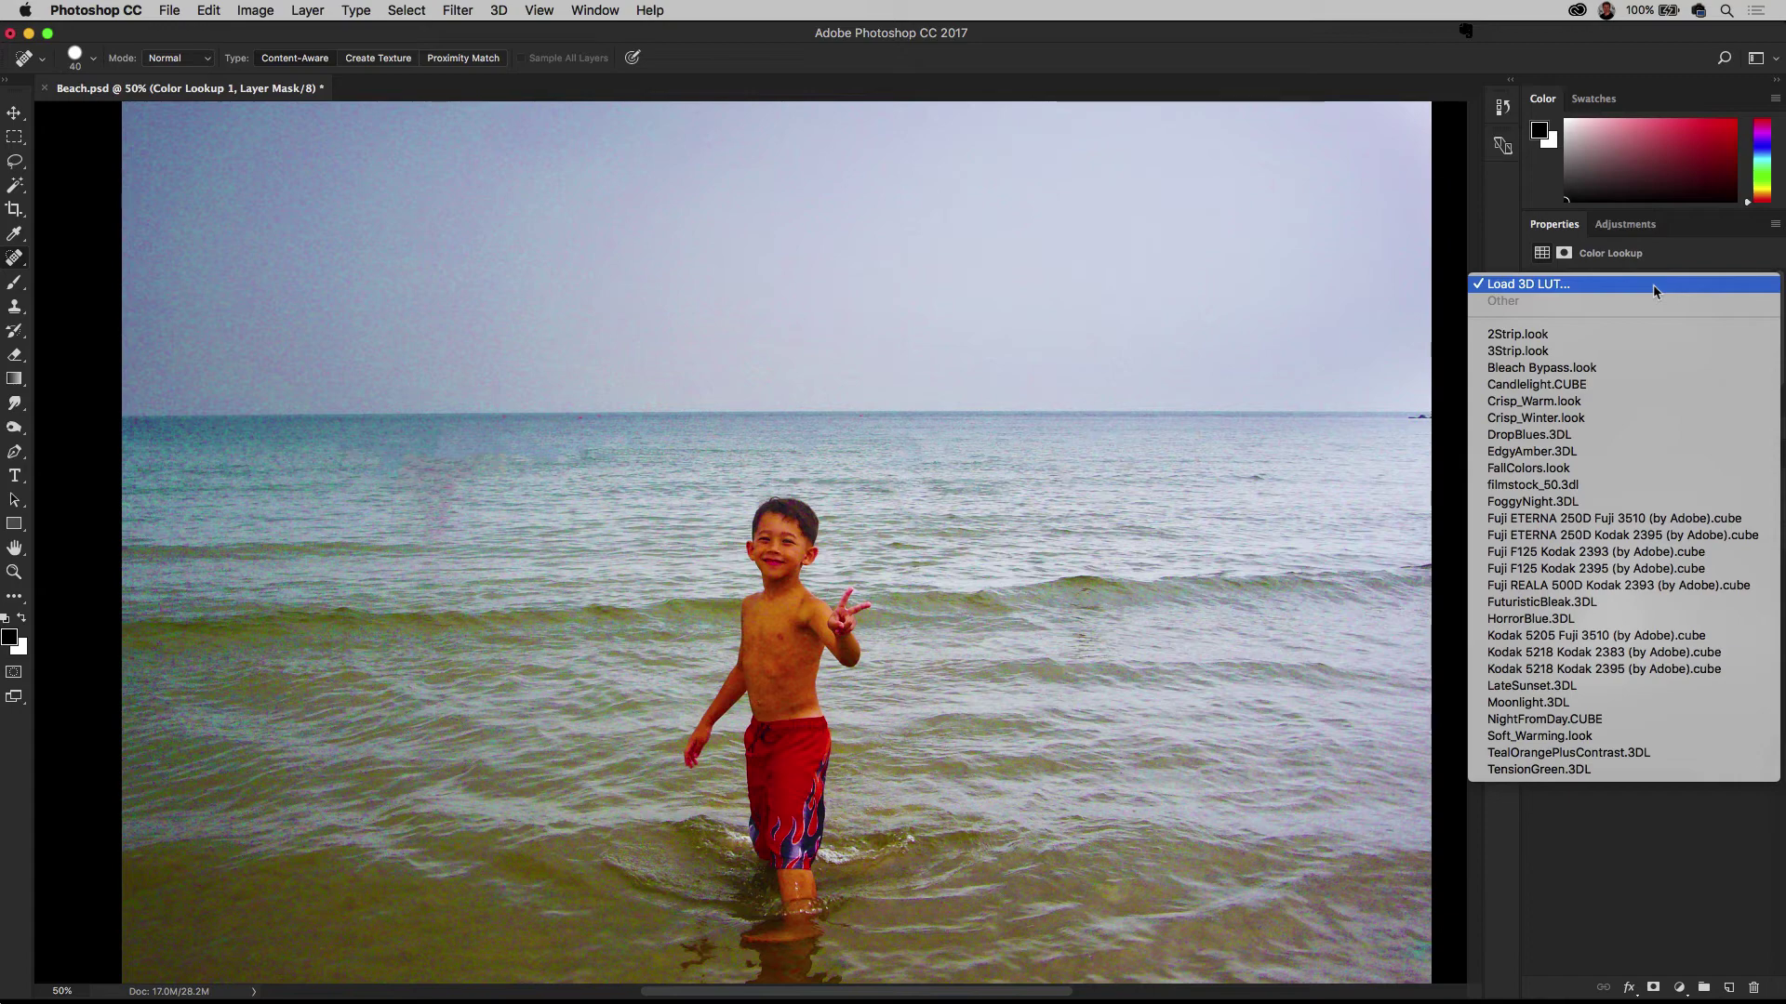
# Try the 2Strip and 3Strip looks, then settle on Crisp_Winter.look, toggling it to compare
pyautogui.click(1636, 336)
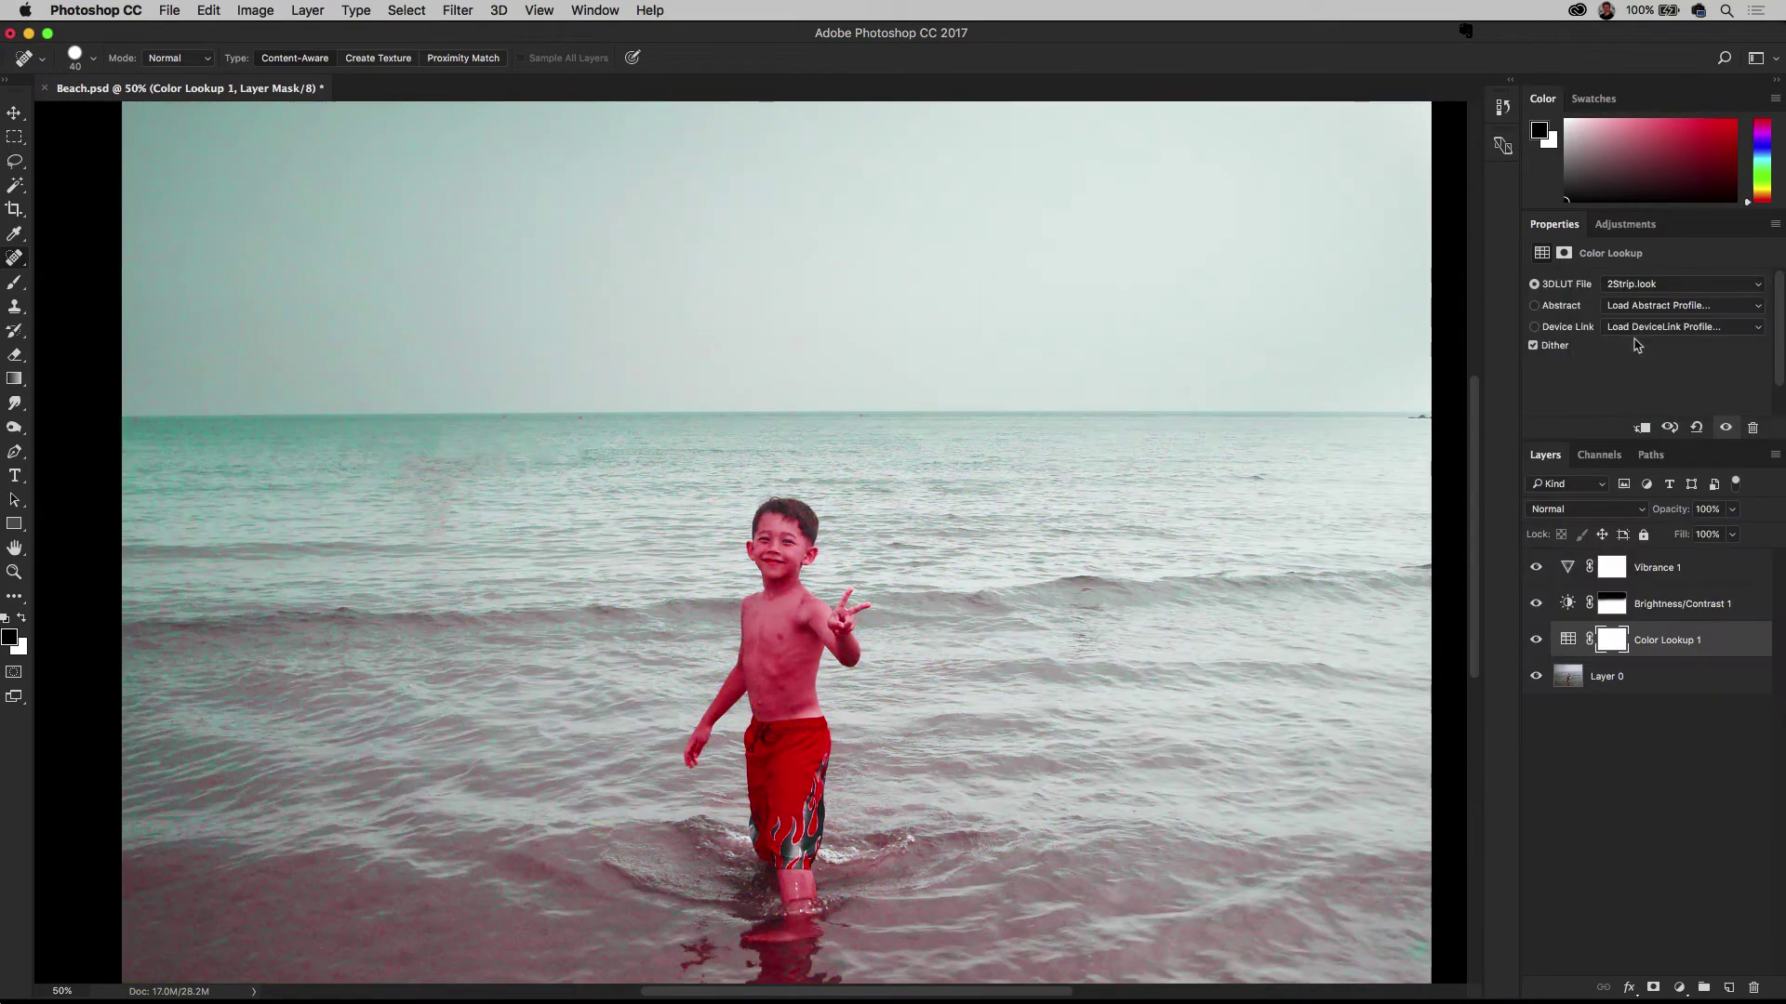
pyautogui.click(1647, 285)
pyautogui.click(1654, 299)
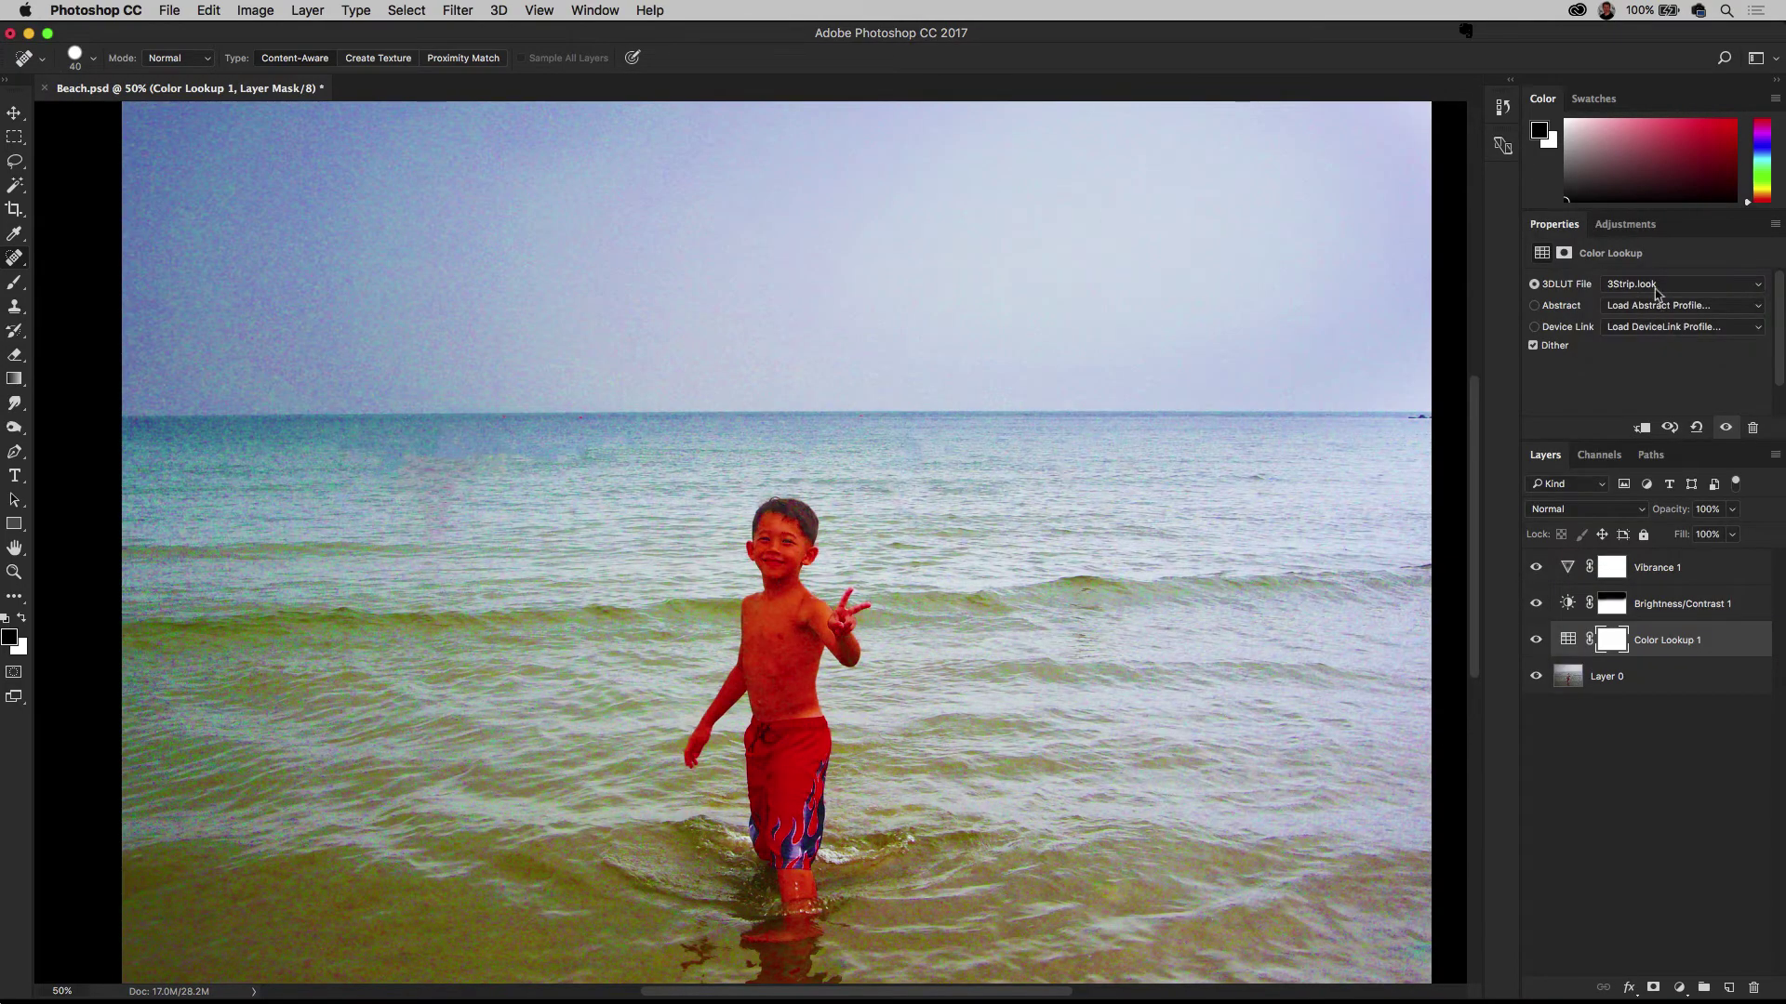
pyautogui.click(1660, 287)
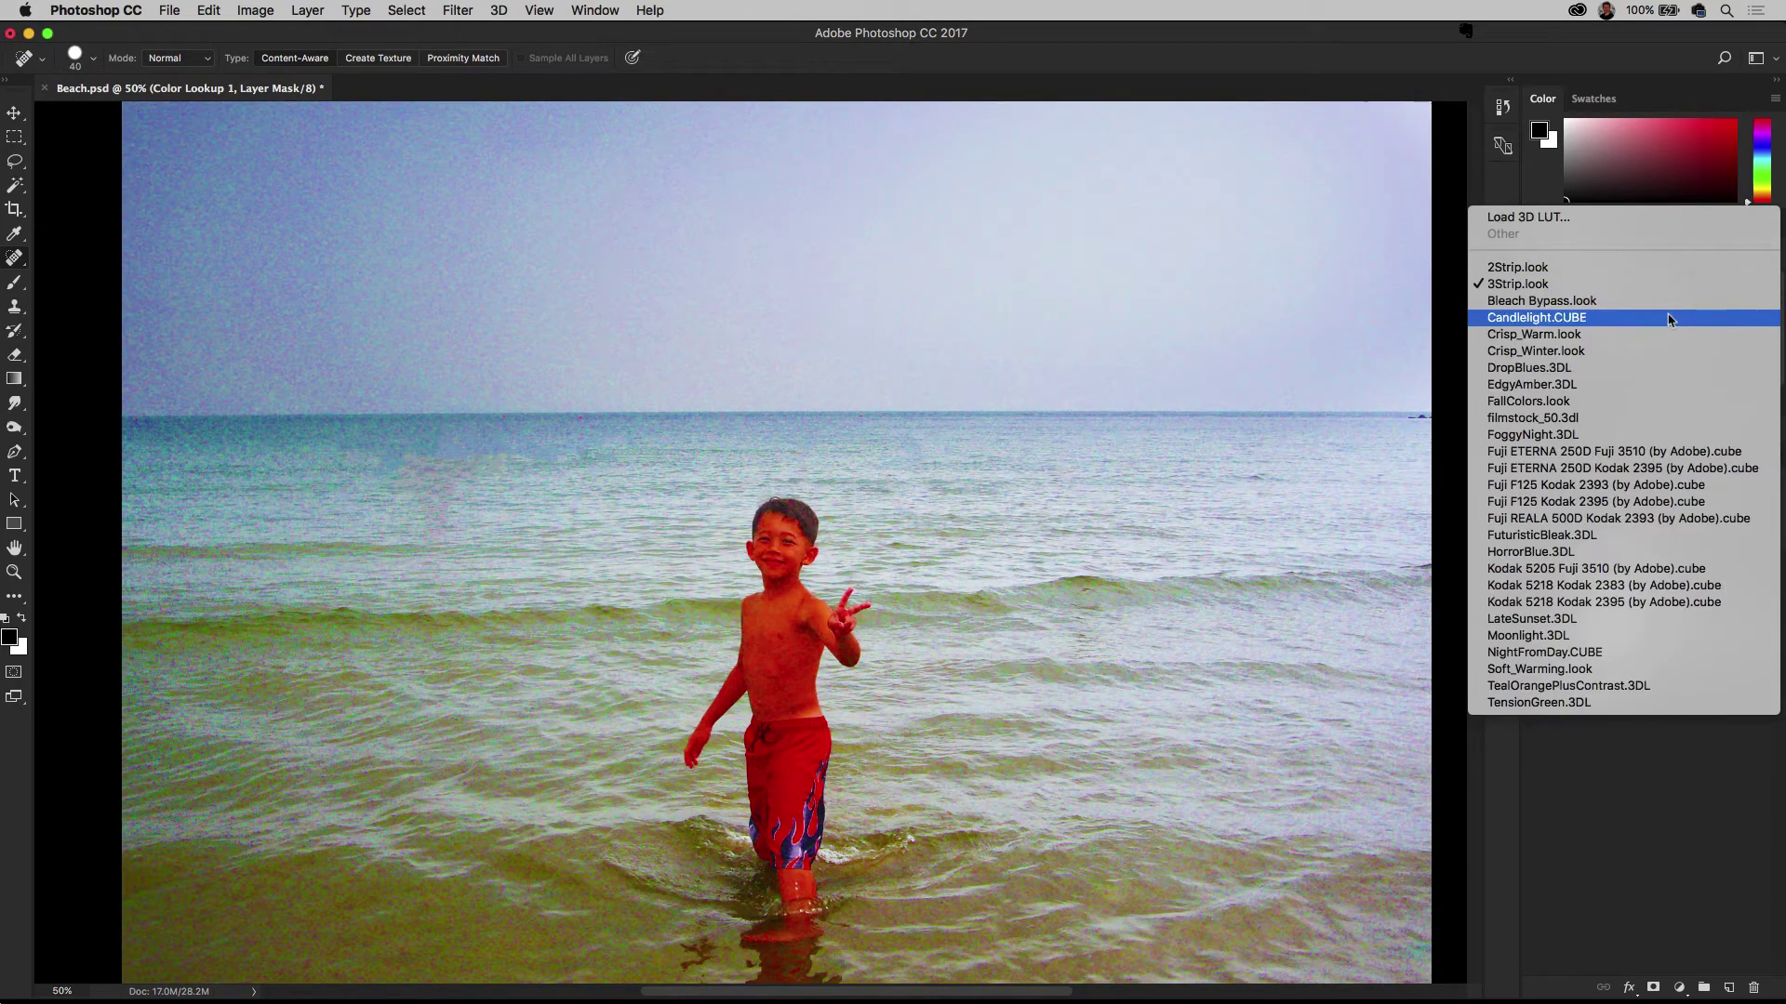
pyautogui.click(1654, 357)
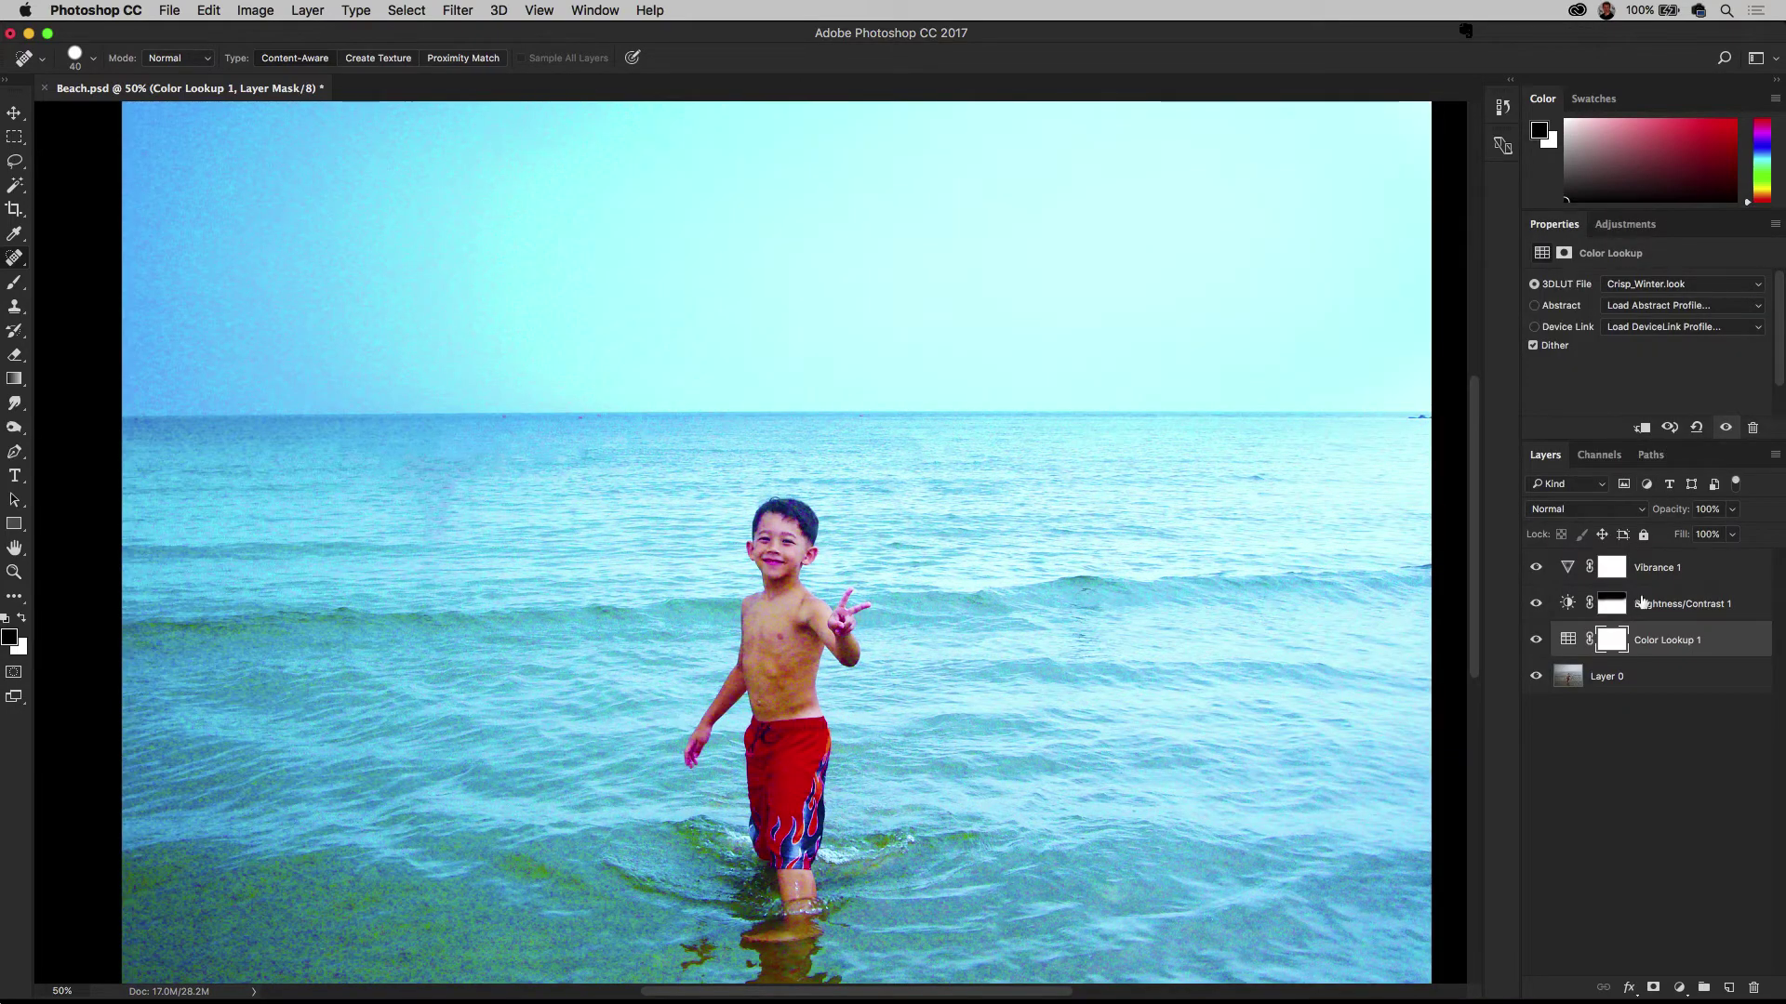
pyautogui.click(1535, 650)
pyautogui.click(1535, 650)
pyautogui.click(1535, 651)
pyautogui.click(1535, 642)
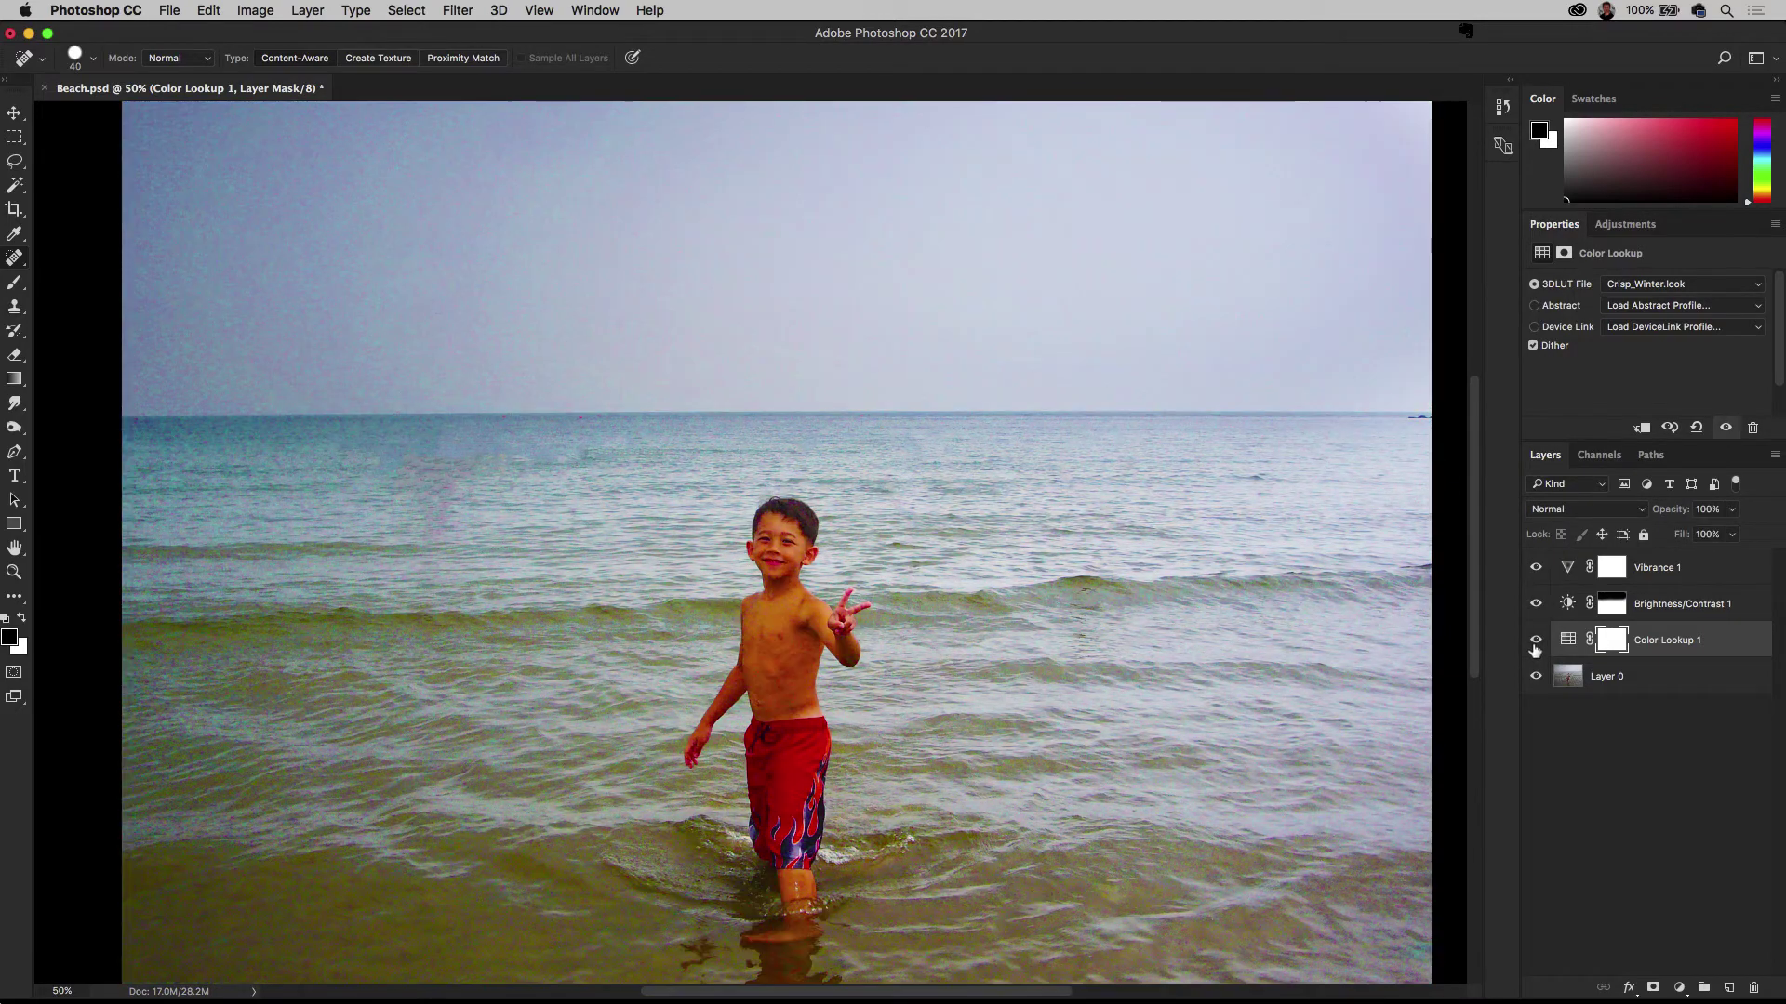
pyautogui.click(1536, 641)
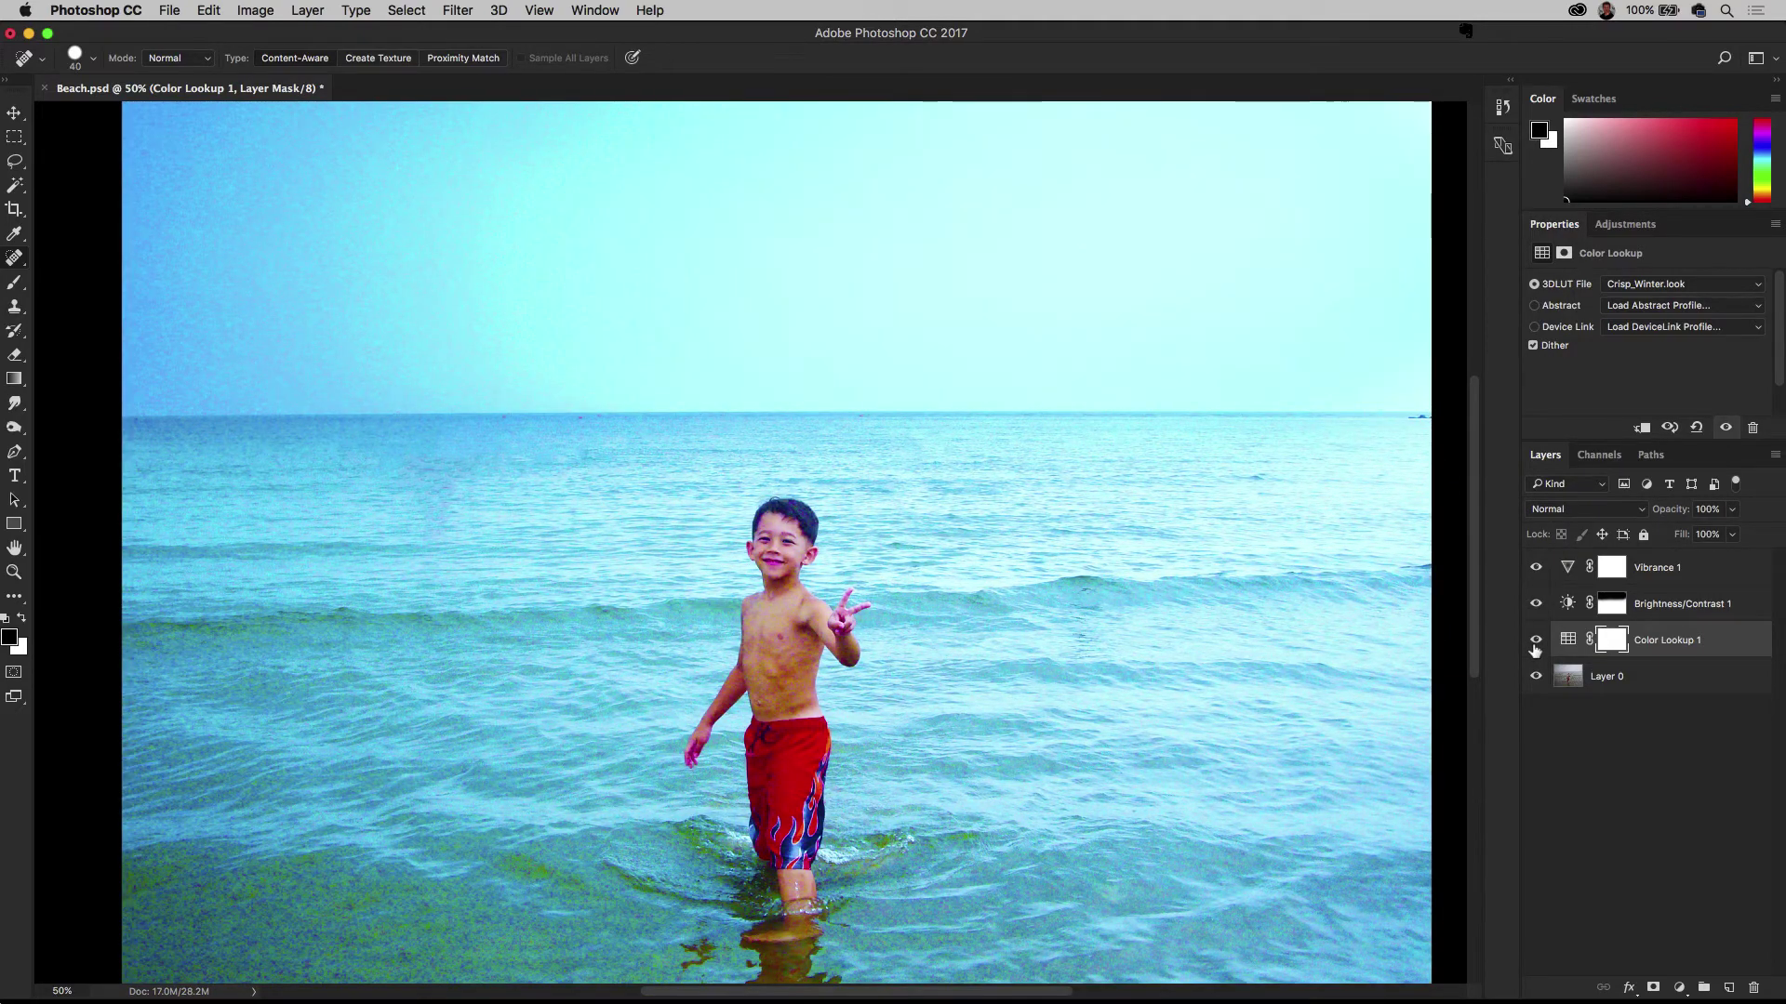
# Lower the Color Lookup 1 layer's opacity to 26% and compare it on and off
pyautogui.click(1731, 510)
pyautogui.moveTo(1716, 539); pyautogui.dragTo(1644, 514)
pyautogui.click(1665, 512)
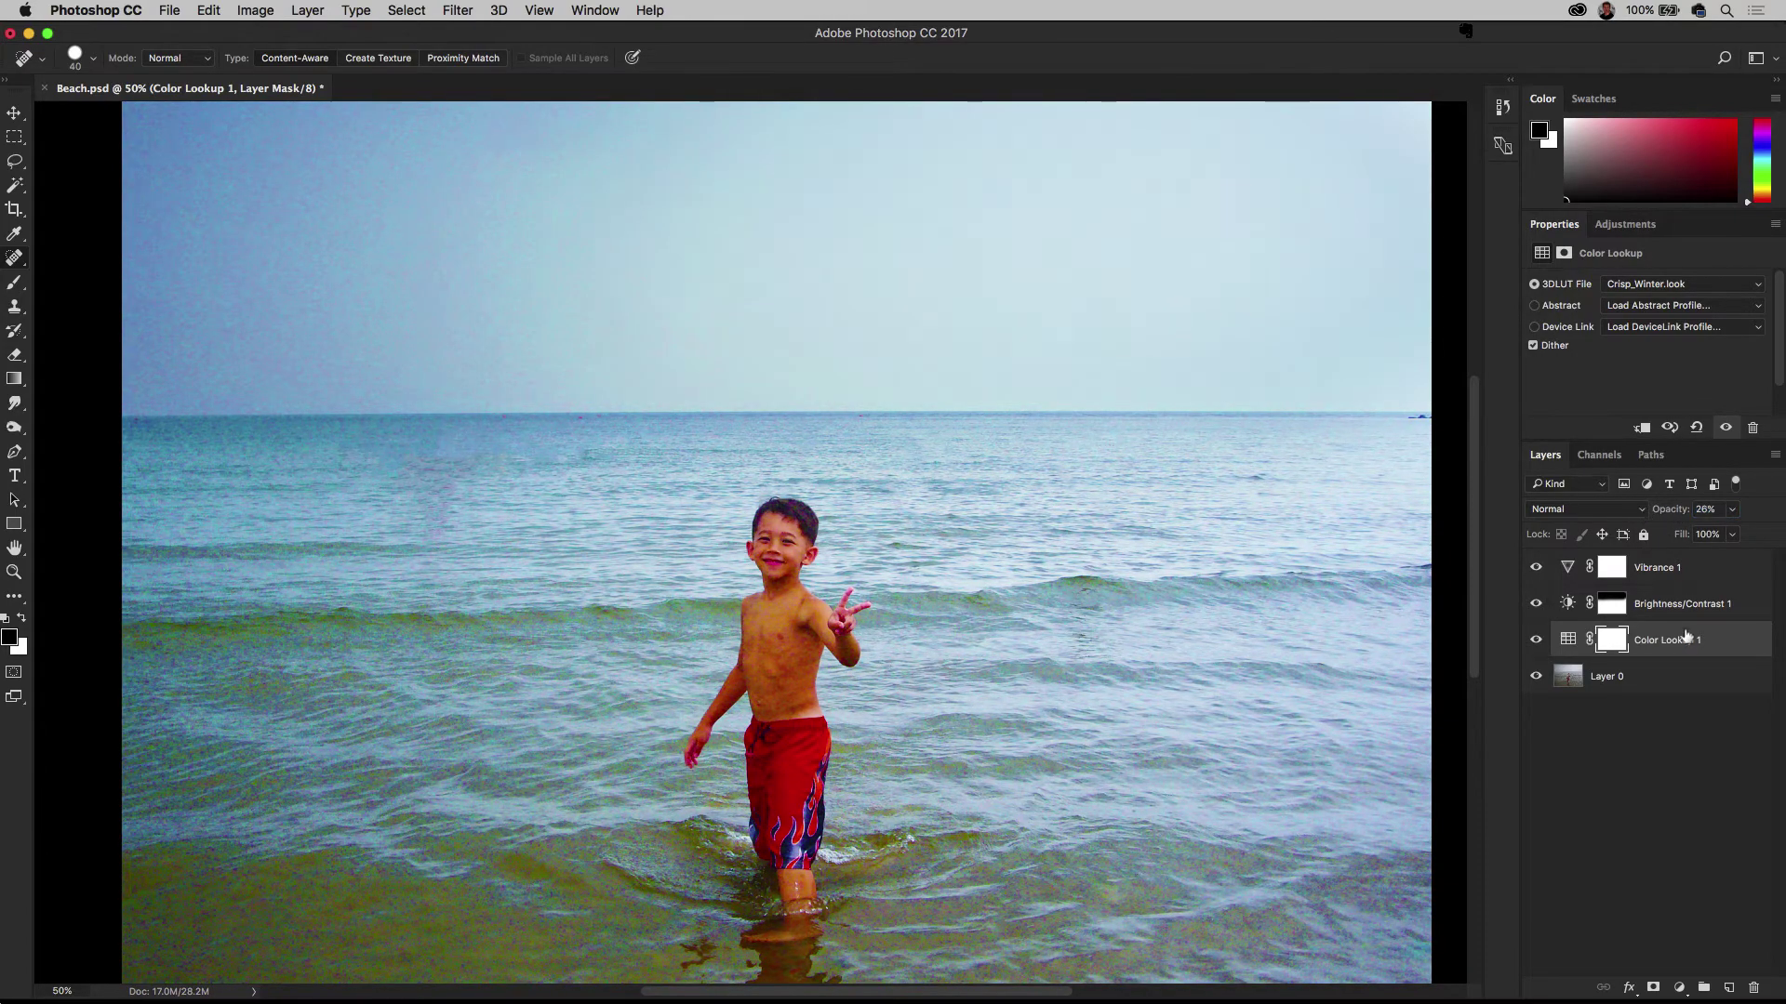
pyautogui.click(1568, 640)
pyautogui.click(1530, 644)
pyautogui.click(1531, 645)
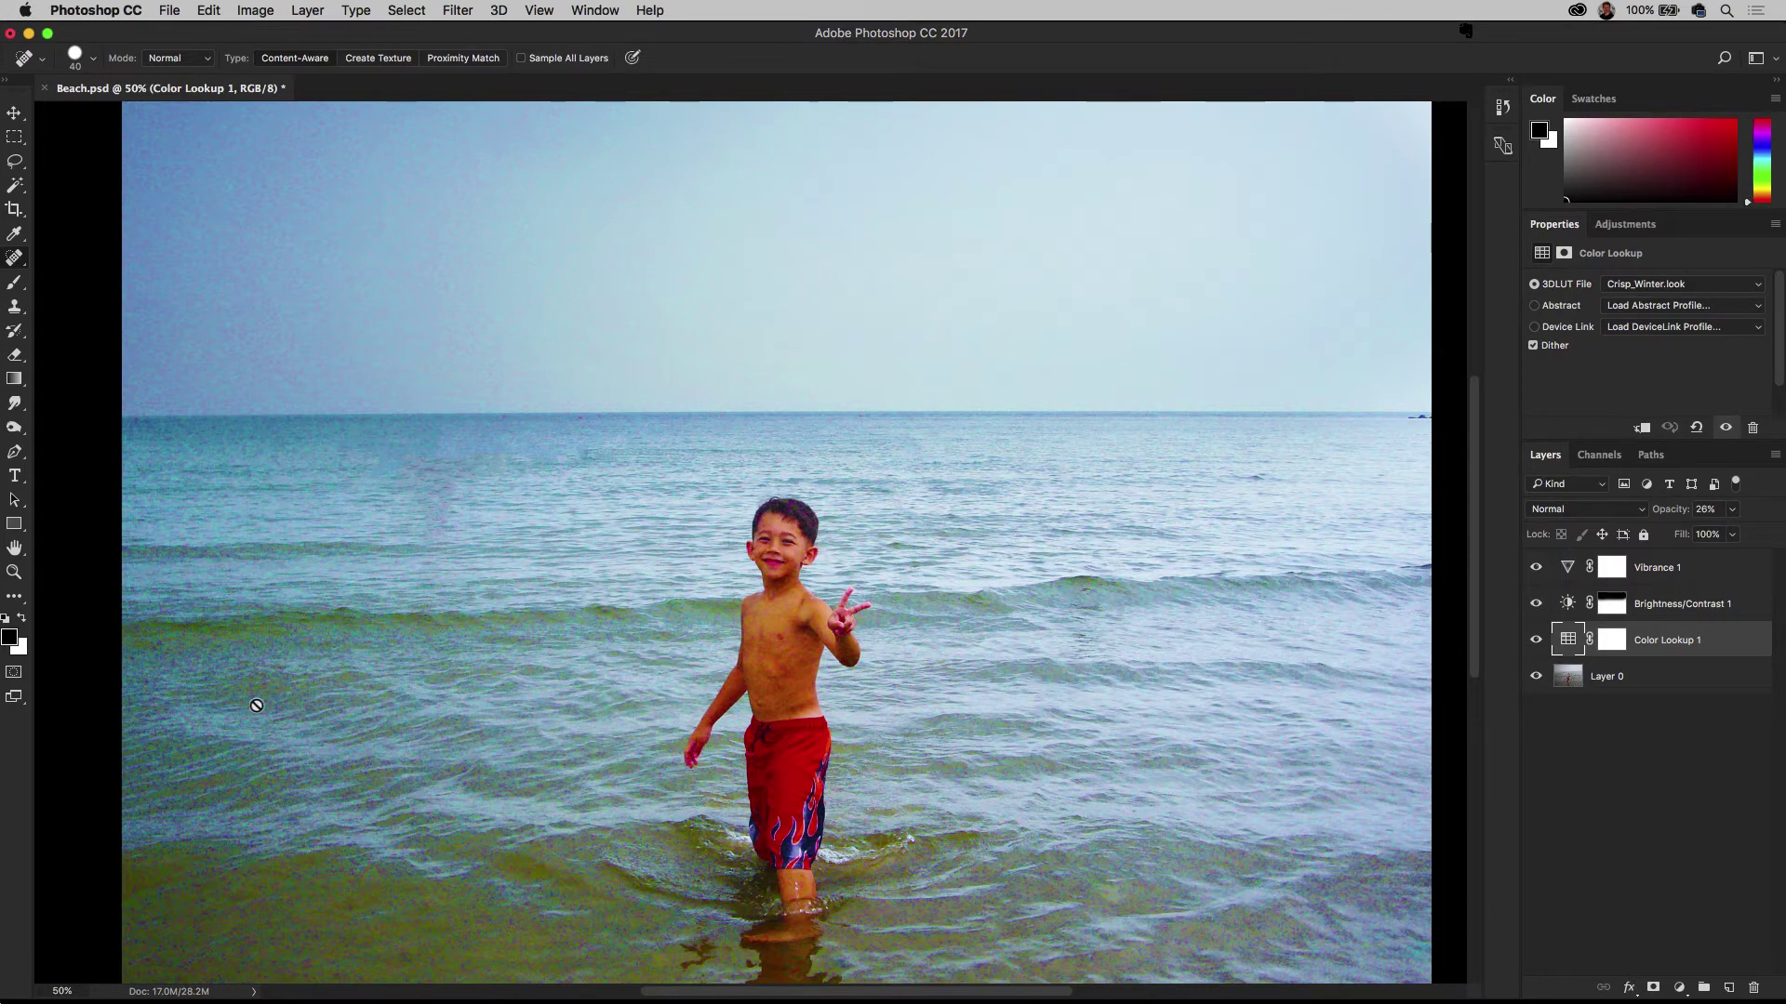
# Switch to Finder and move the PsMagic folder window to the screen centre
pyautogui.moveTo(260, 995)
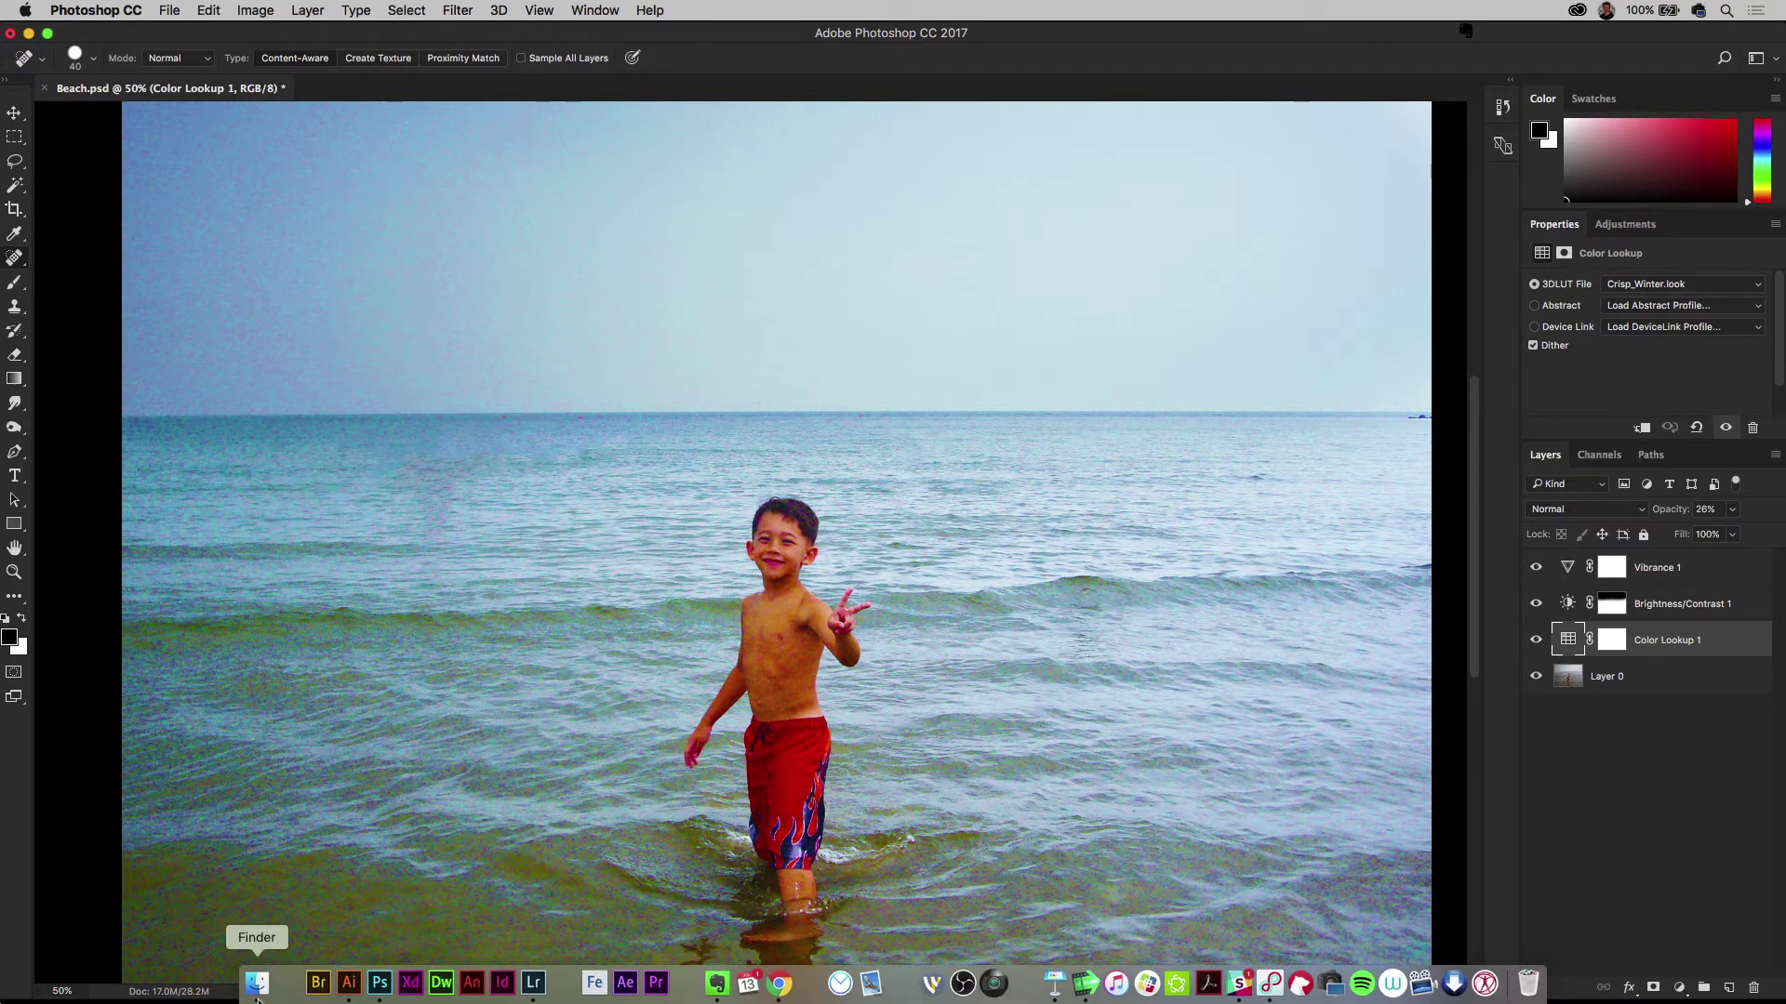
pyautogui.click(259, 988)
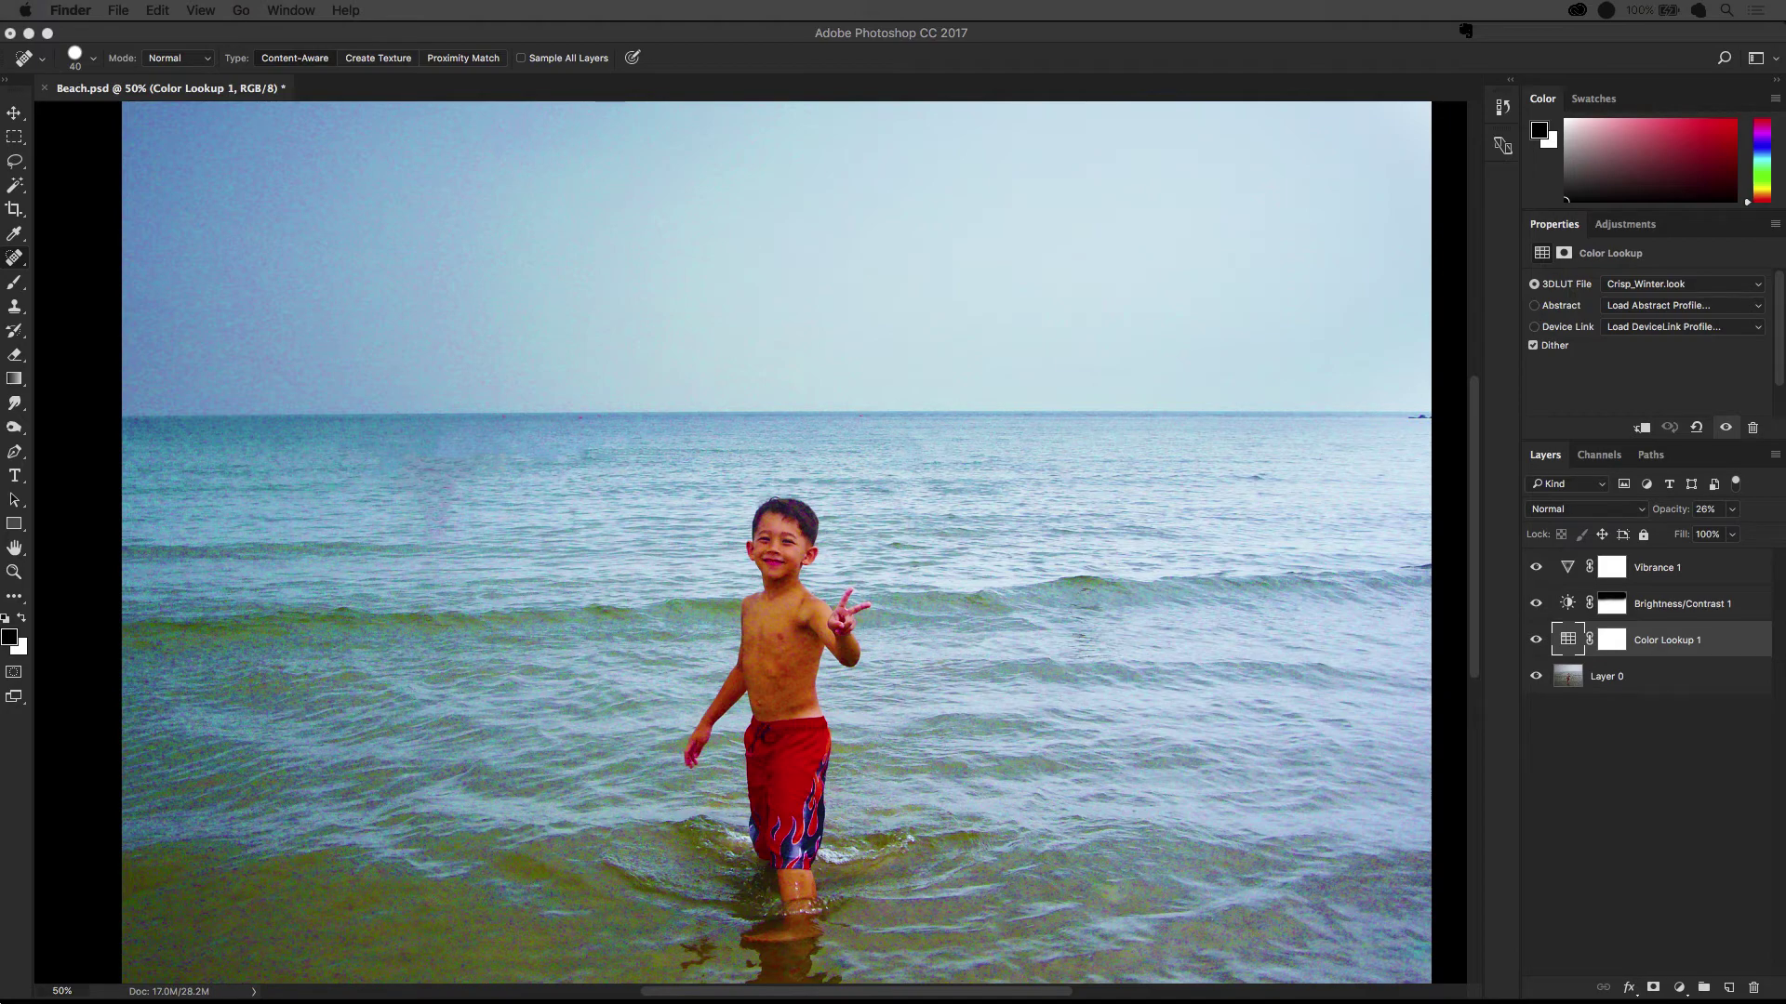
pyautogui.moveTo(752, 441); pyautogui.dragTo(909, 238)
# Select OctopusTentacle.psd and Shark.psd and drag them onto Photoshop to open
pyautogui.click(655, 430)
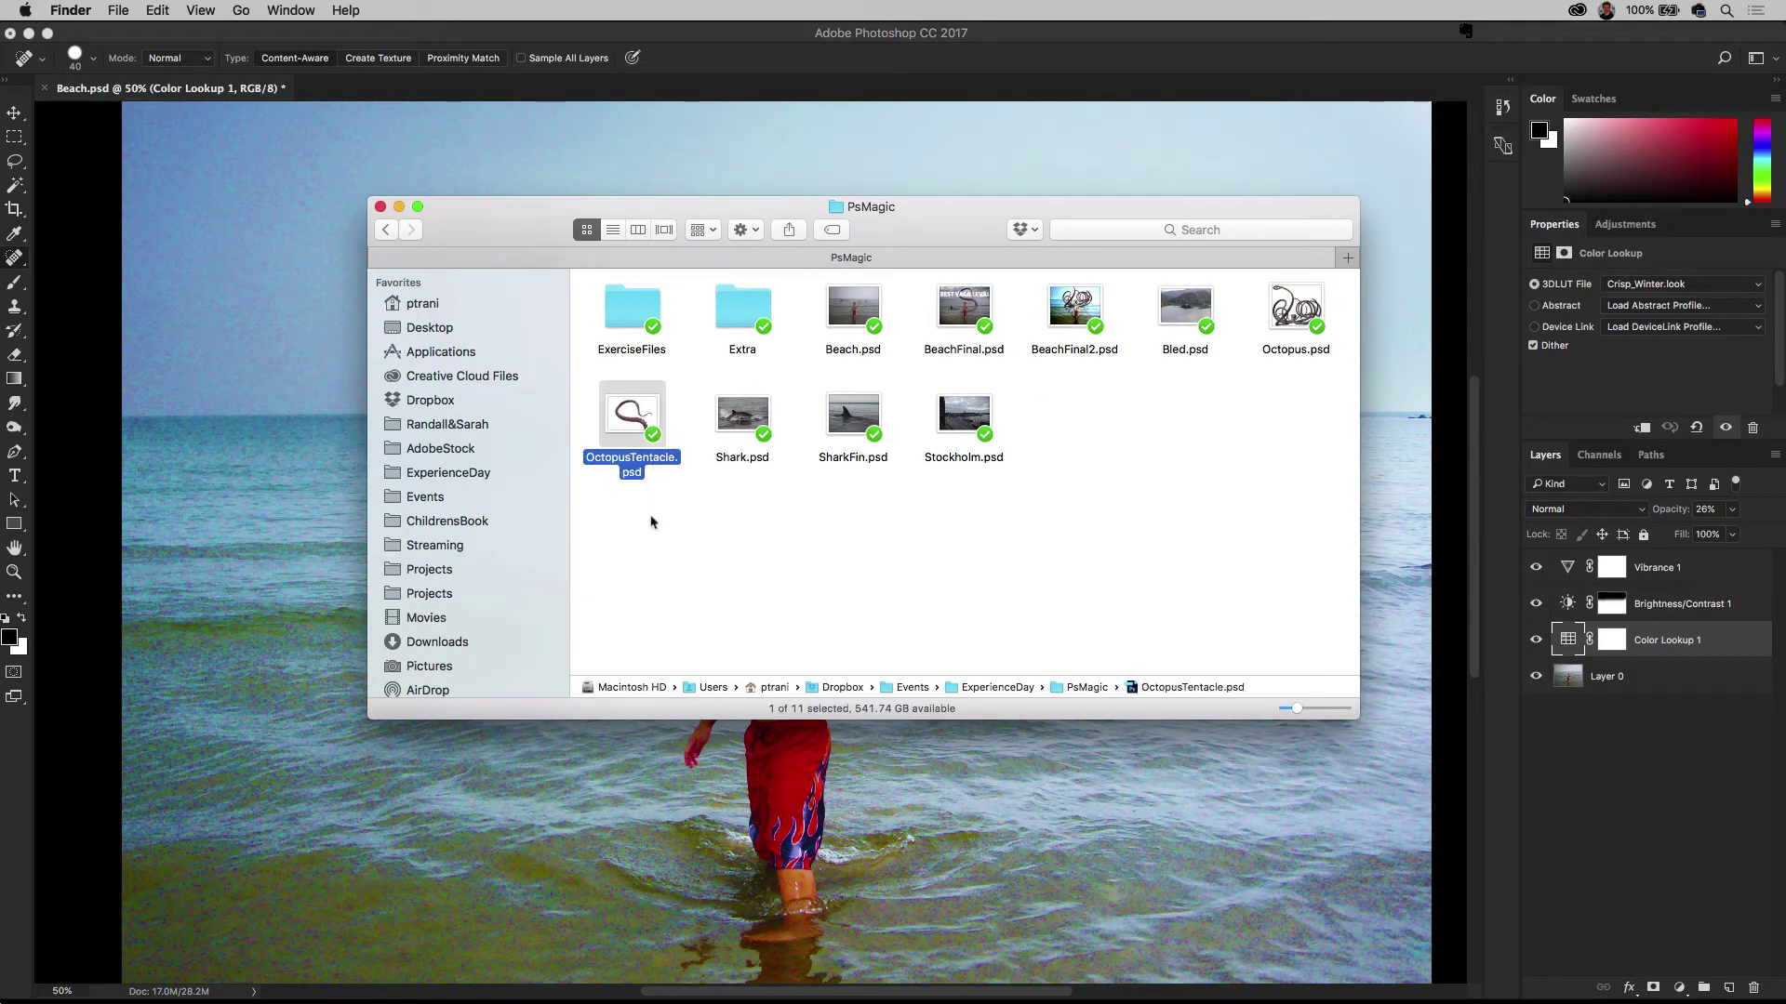
pyautogui.click(739, 423)
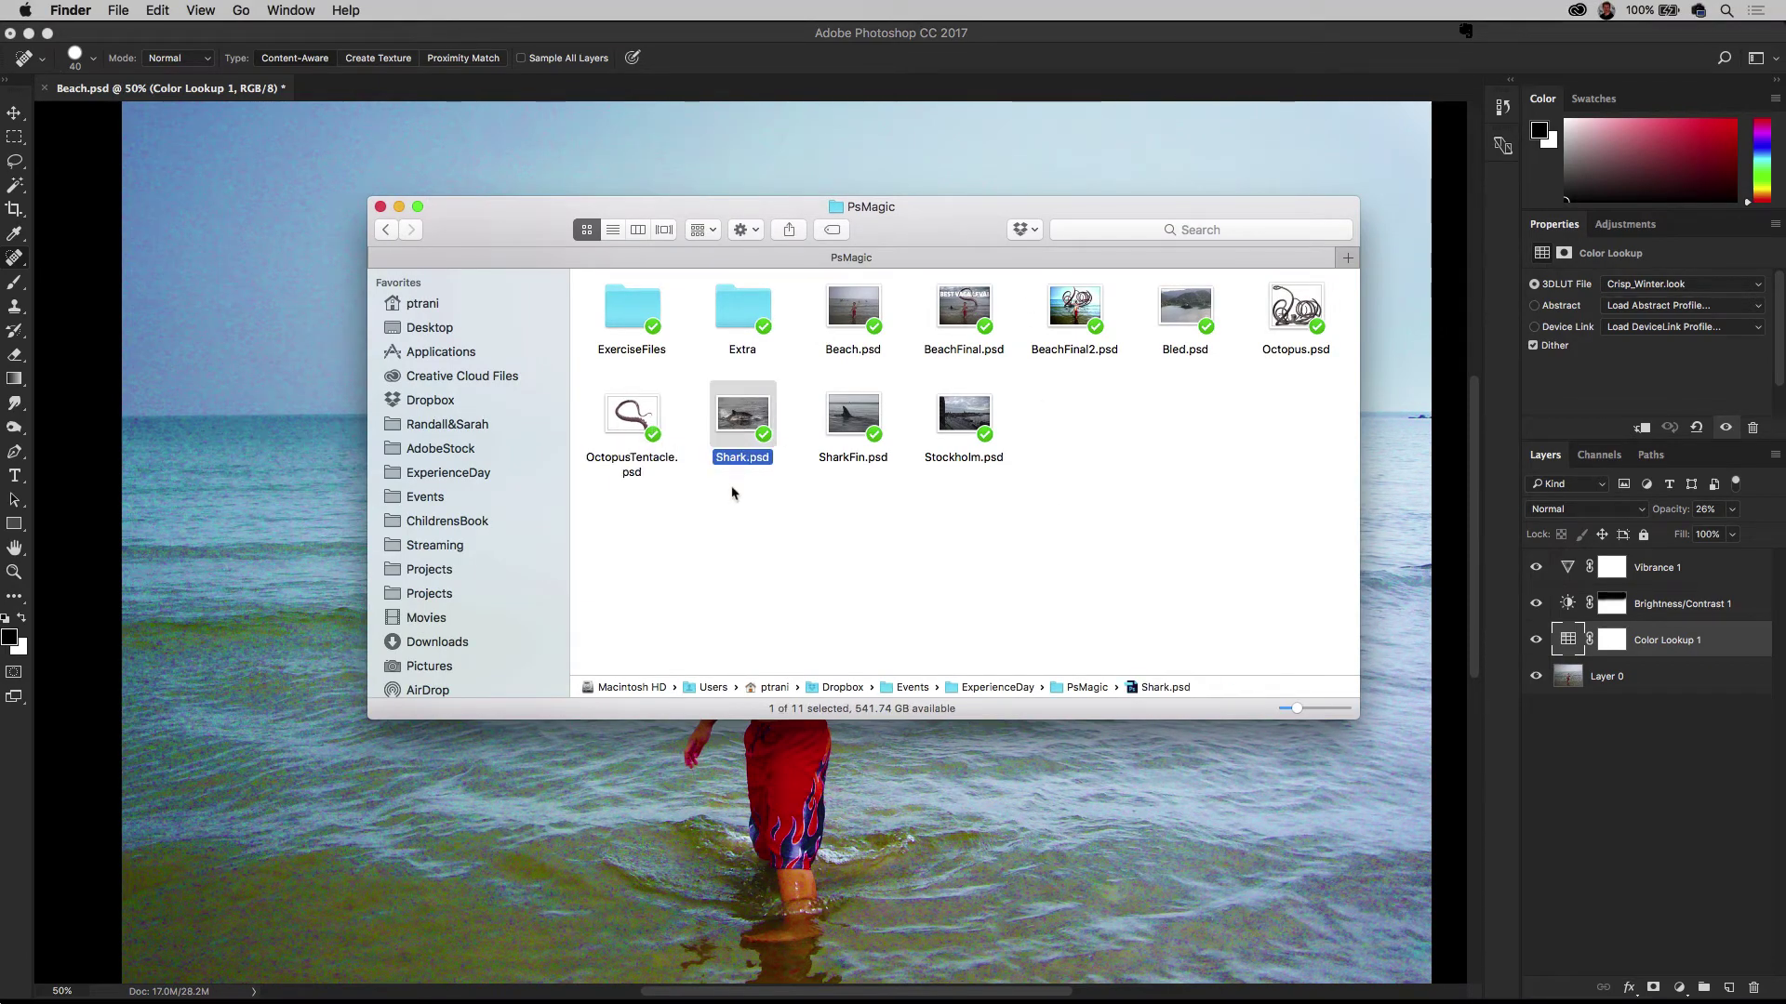
pyautogui.click(732, 497)
pyautogui.click(632, 417)
pyautogui.moveTo(611, 531); pyautogui.dragTo(380, 984)
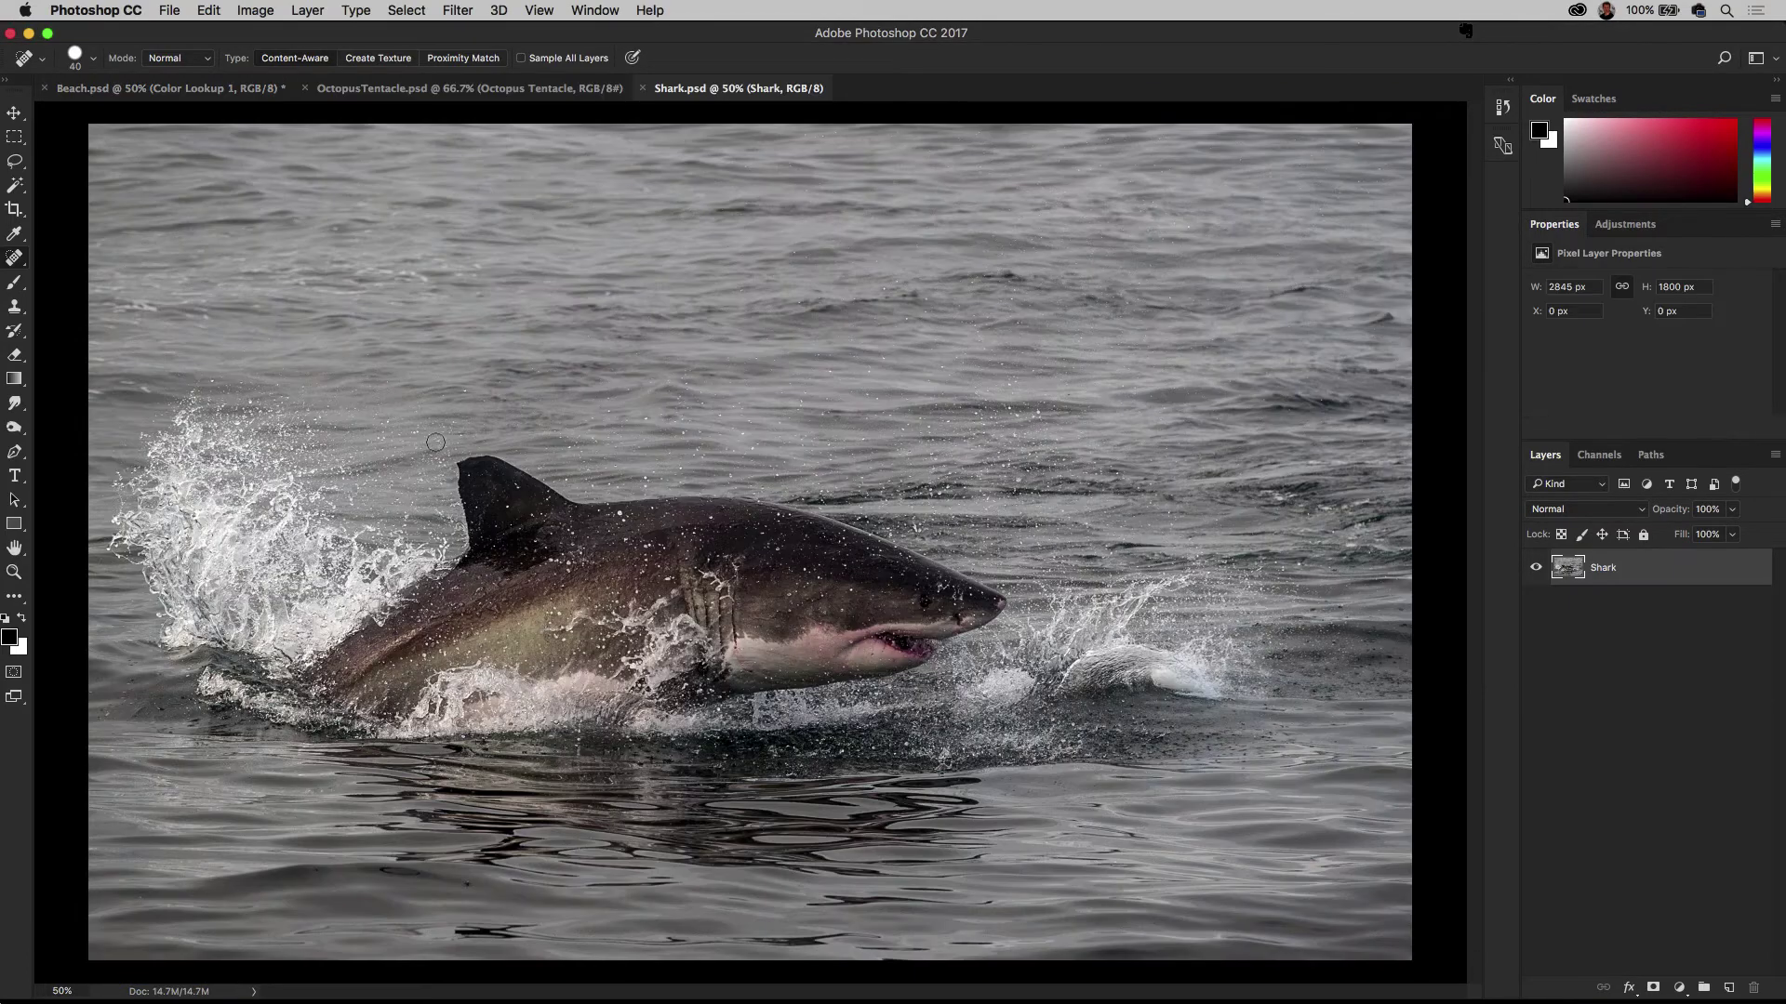
# Switch to the OctopusTentacle.psd document
pyautogui.click(500, 89)
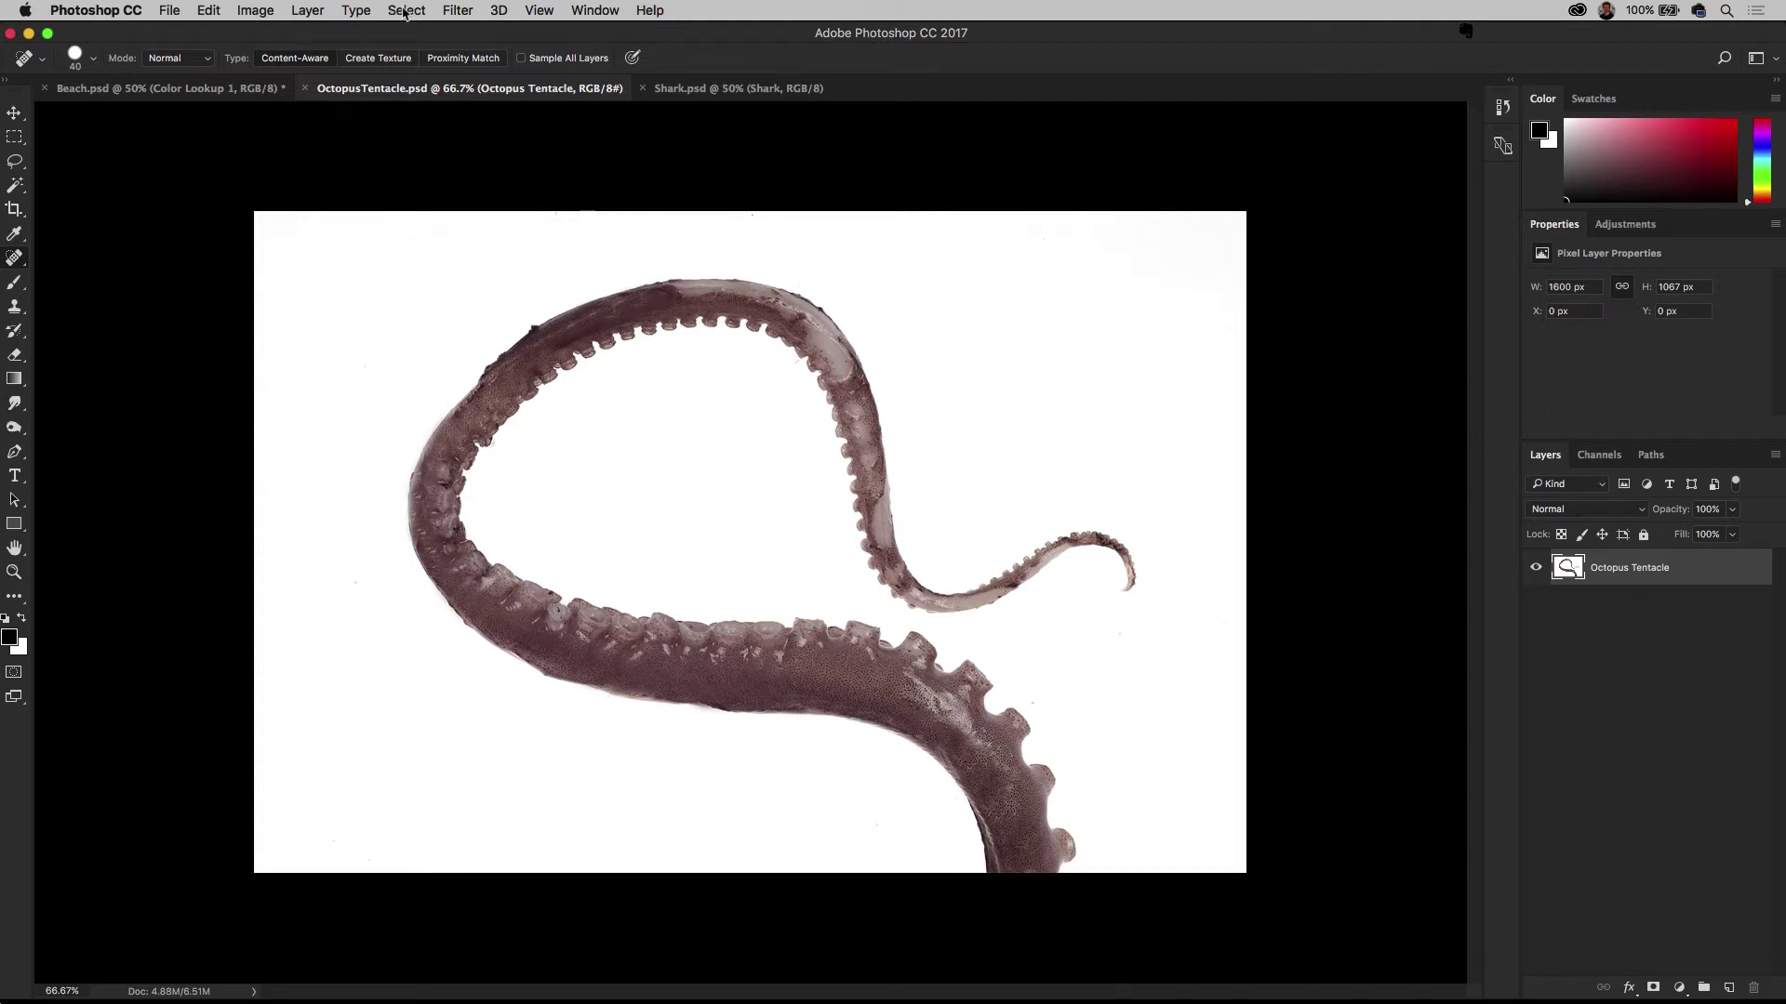
# Select the tentacle image's white background with the Magic Wand and delete it
pyautogui.click(405, 11)
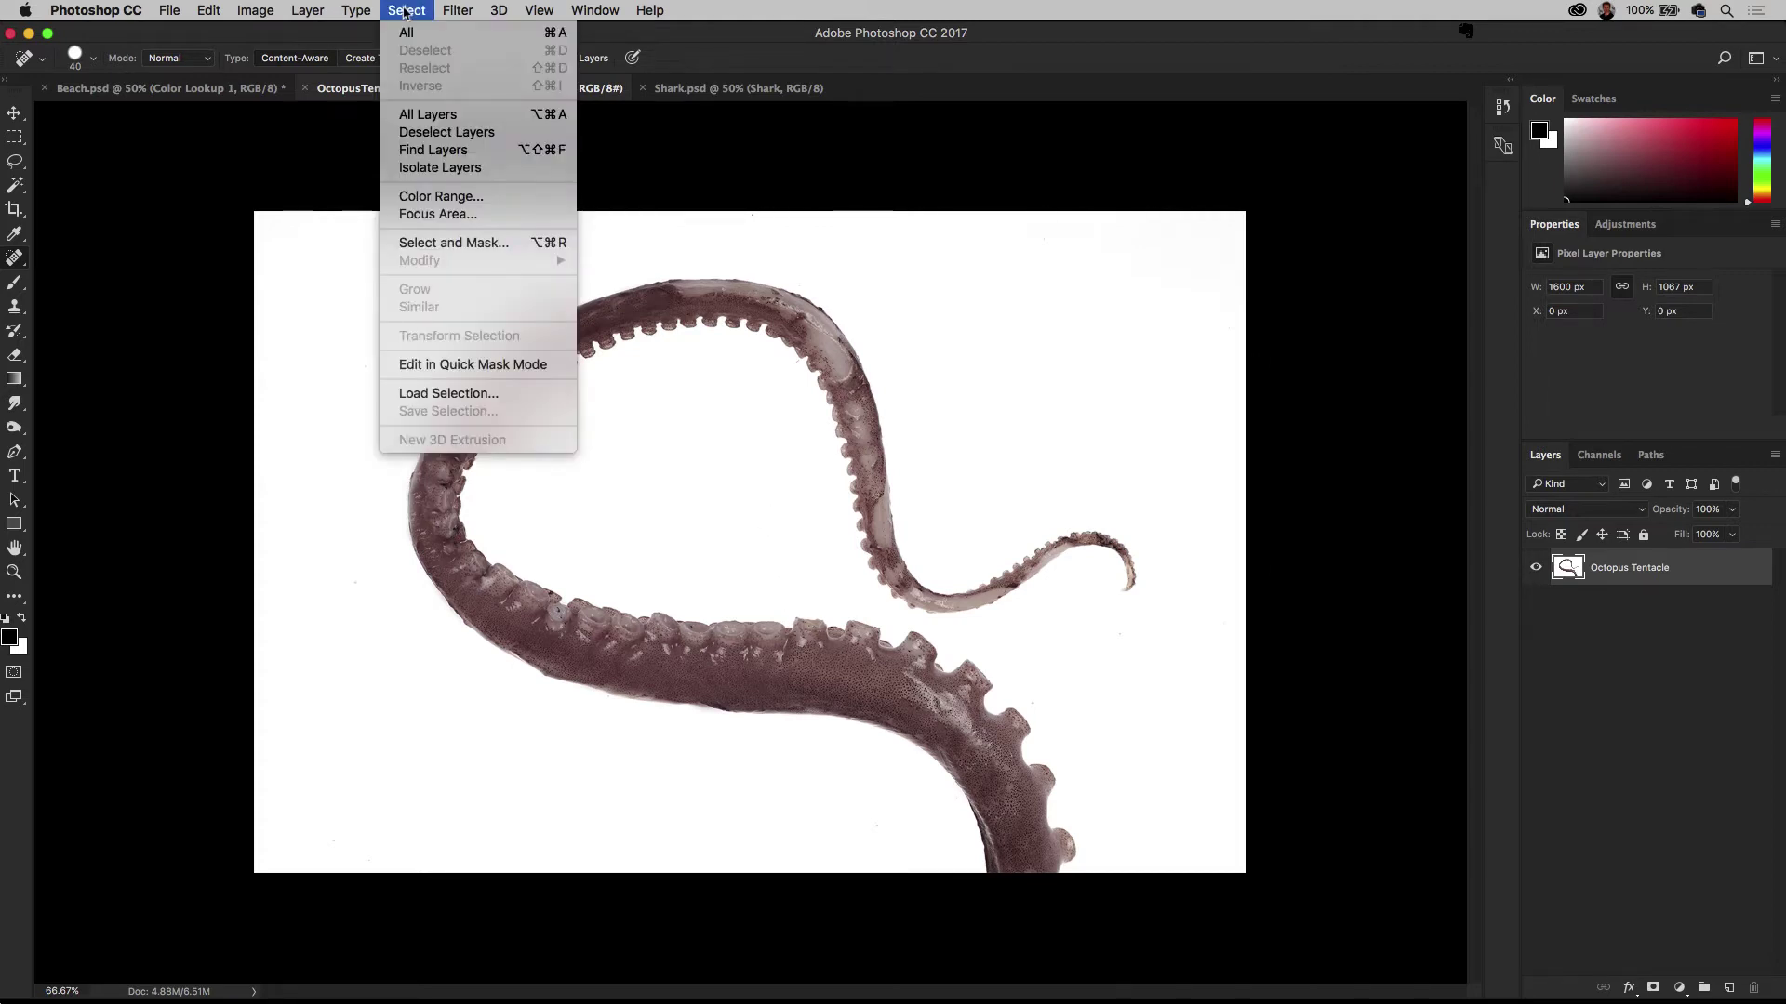
pyautogui.click(390, 171)
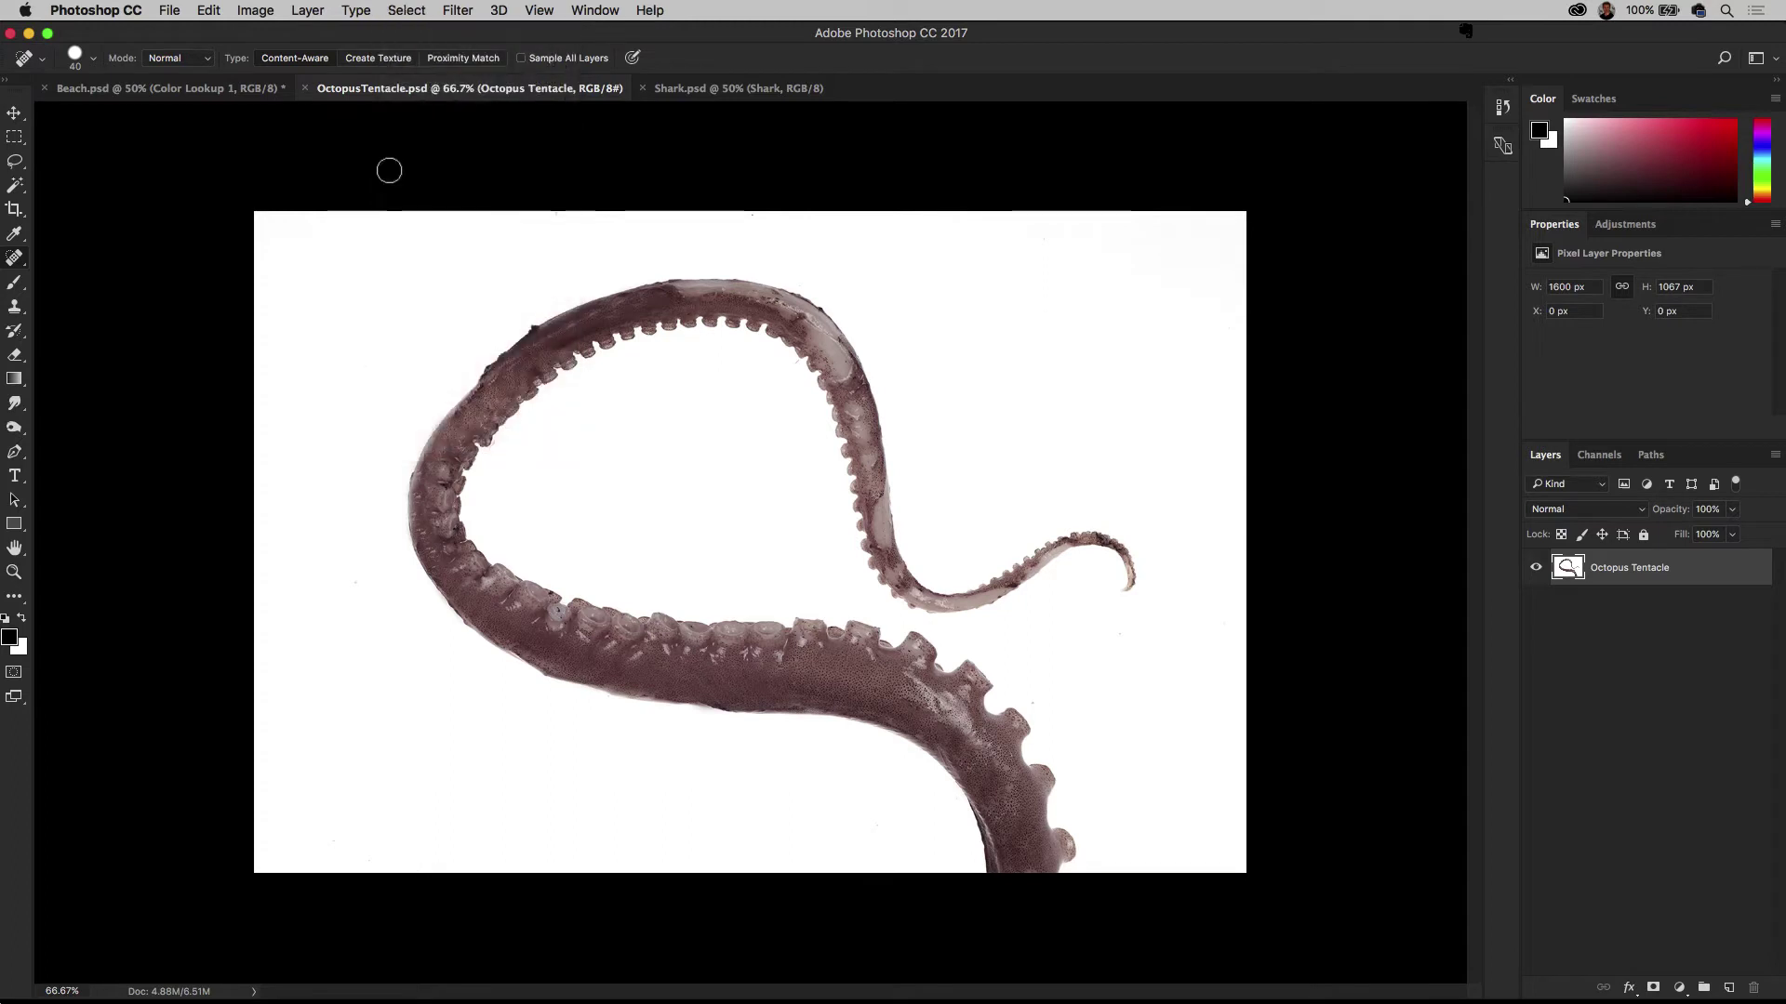
pyautogui.click(12, 192)
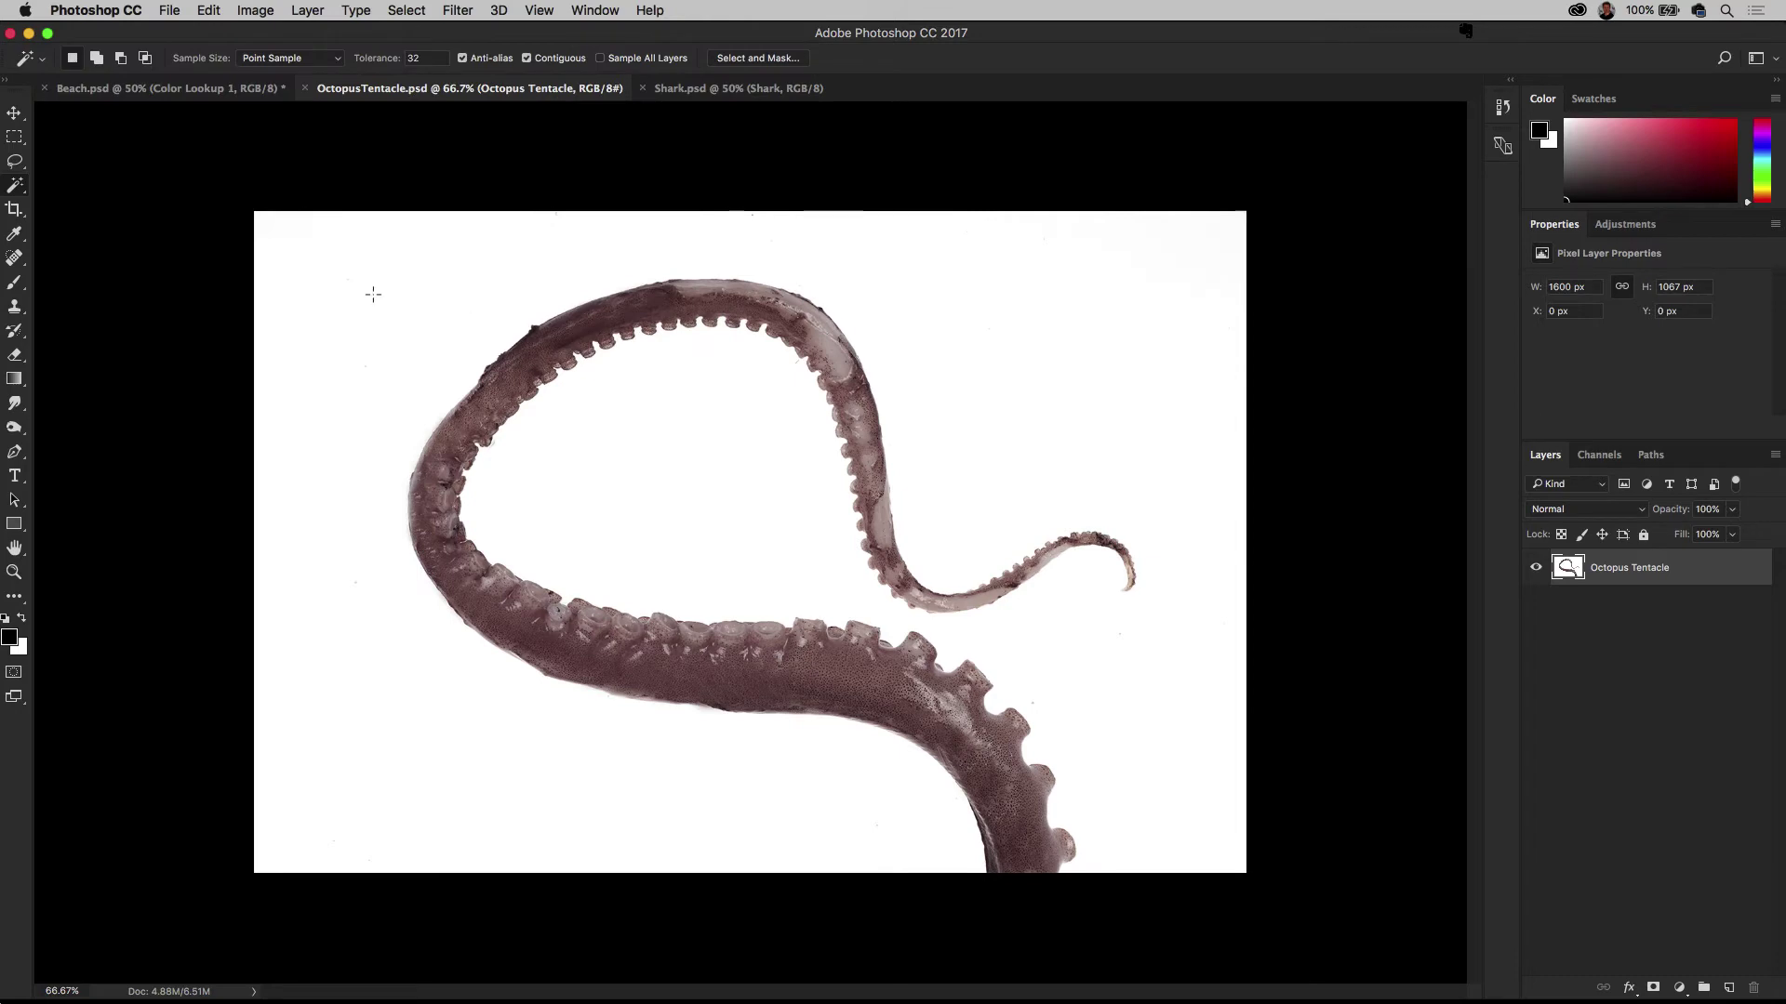
pyautogui.click(373, 295)
pyautogui.press('Delete')
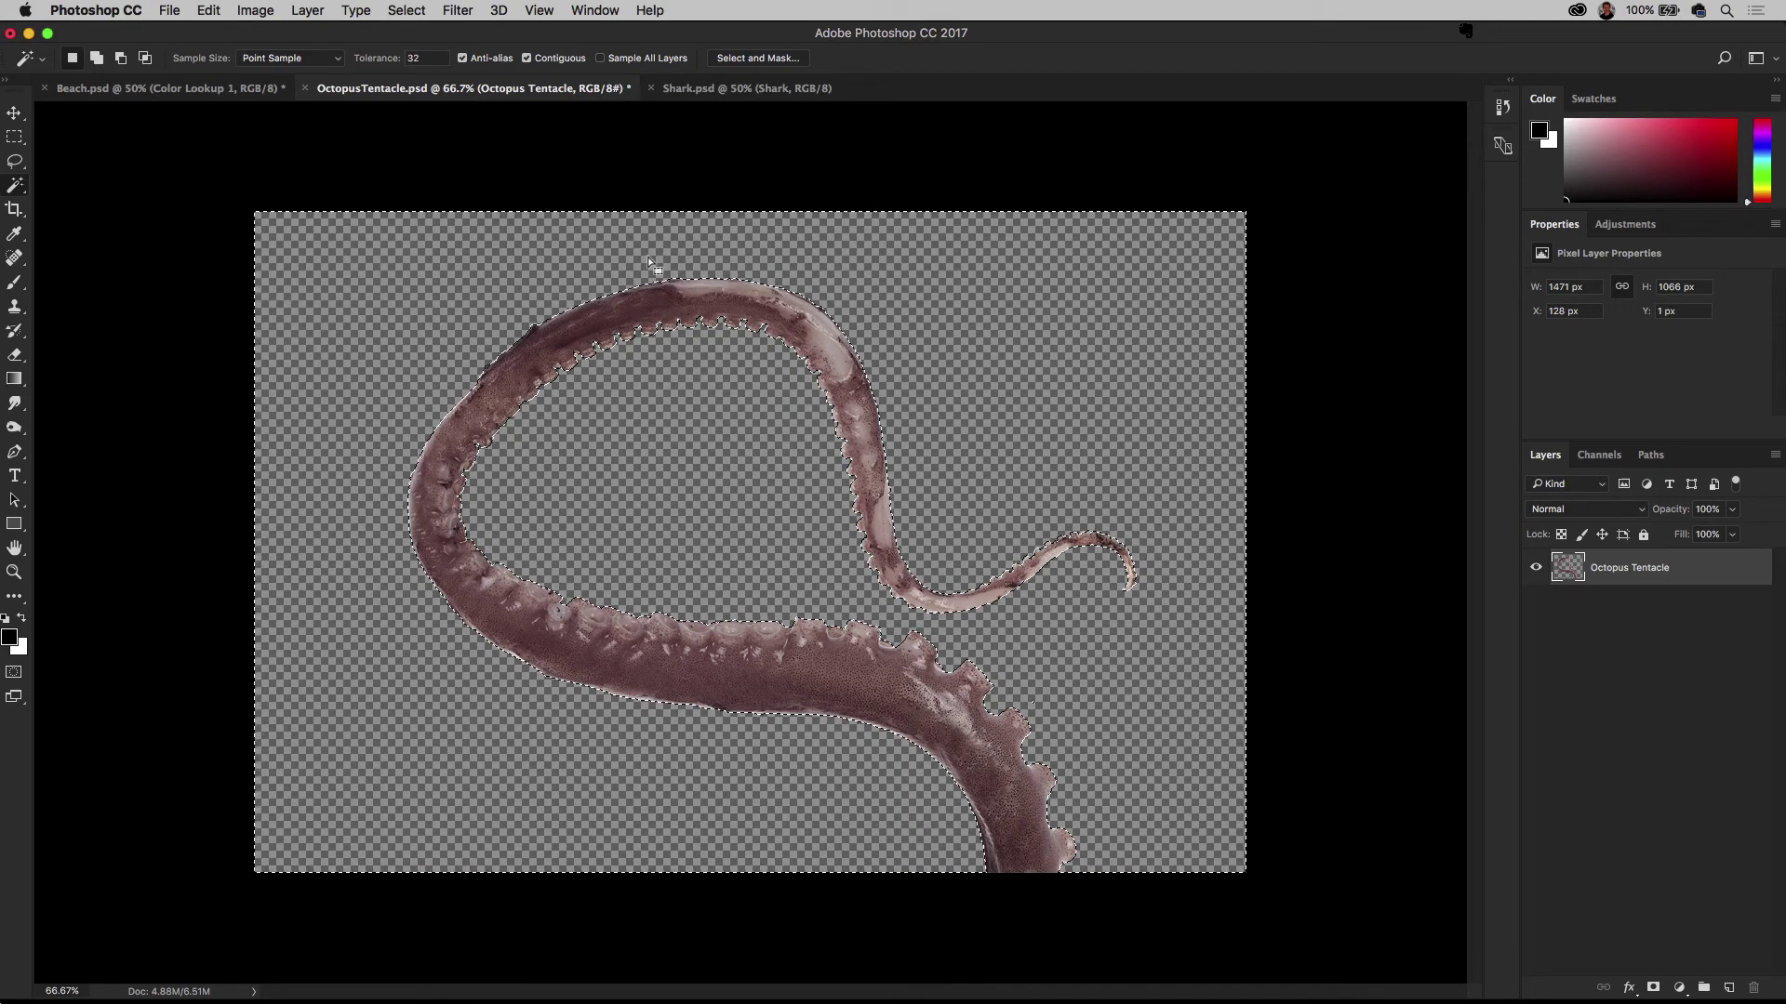
# Copy the cut-out tentacle and paste it into Beach.psd as Layer 1
pyautogui.click(17, 163)
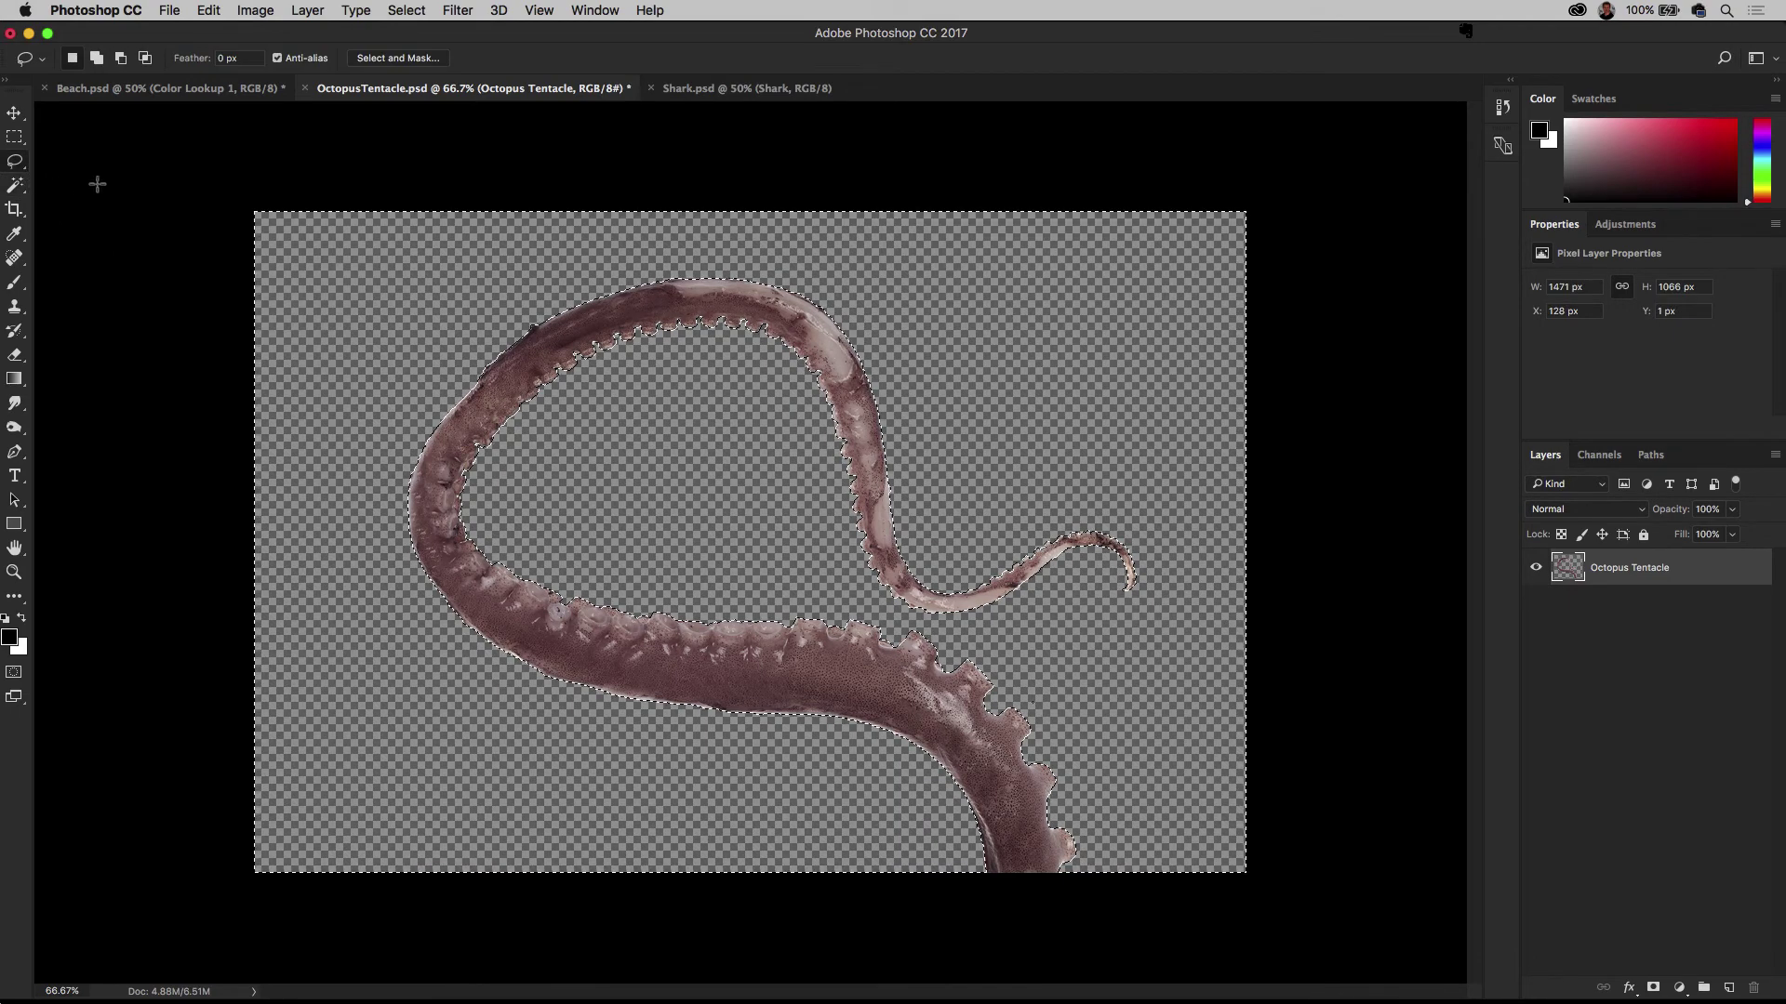
pyautogui.click(209, 10)
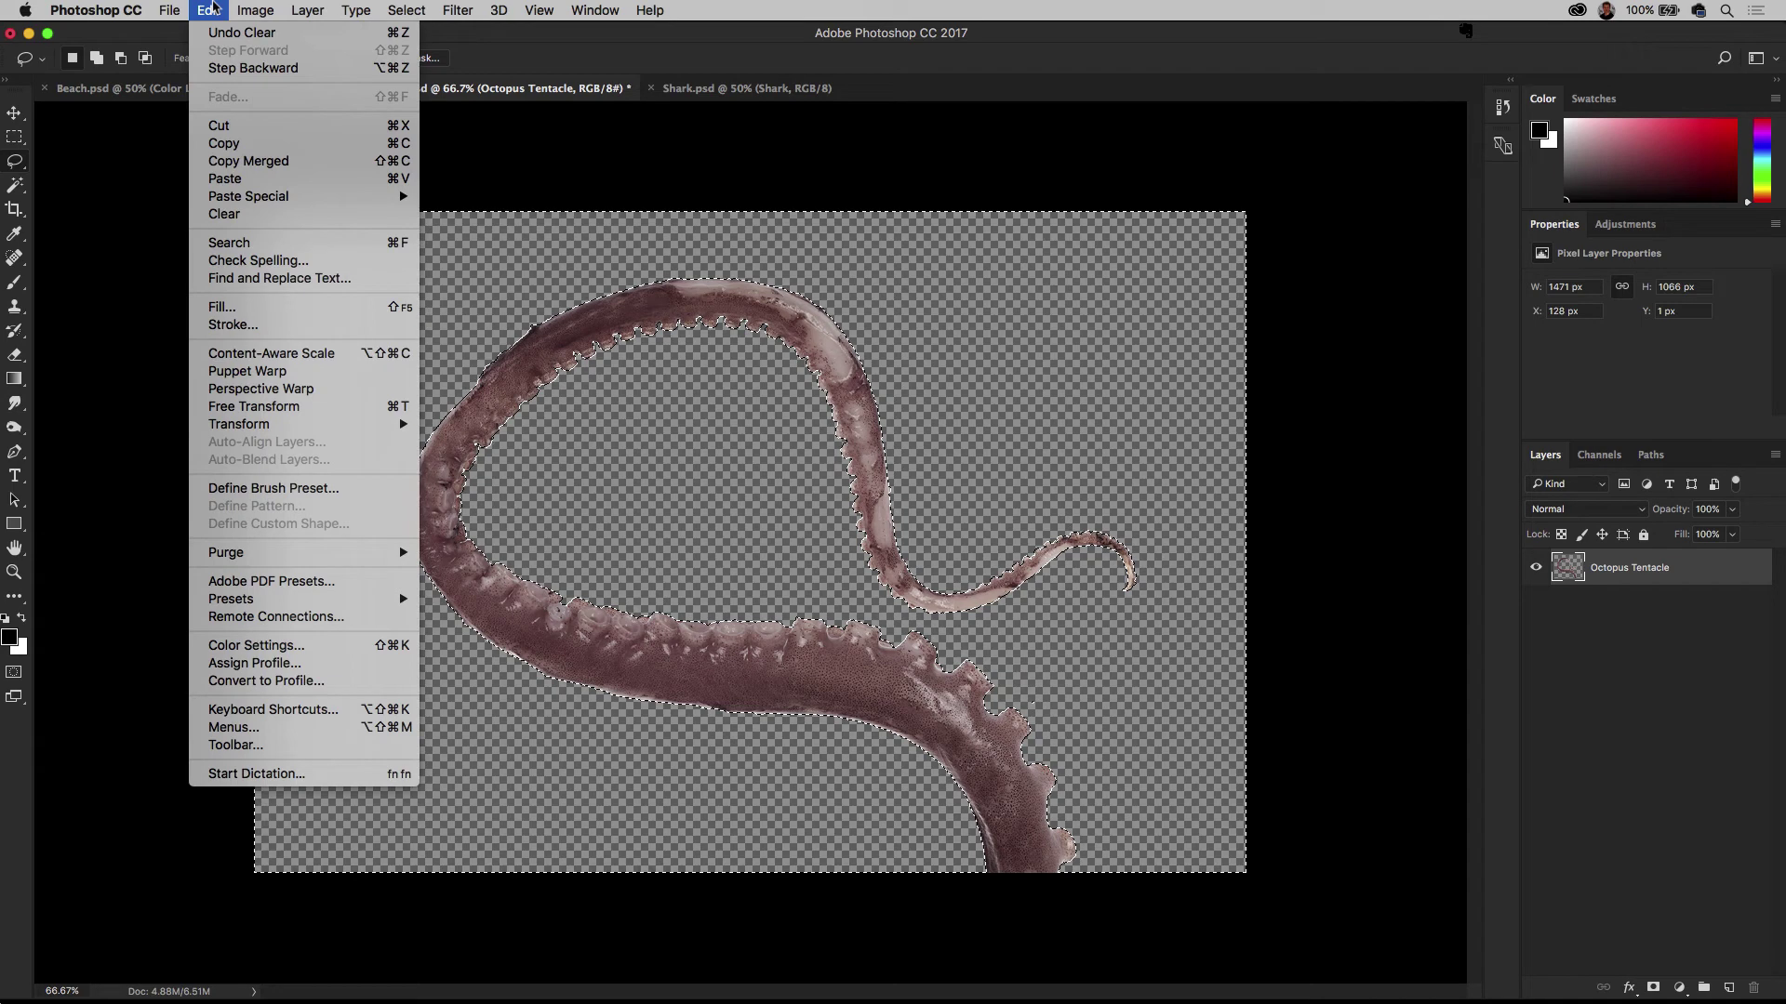
pyautogui.click(210, 9)
pyautogui.click(211, 9)
pyautogui.click(212, 9)
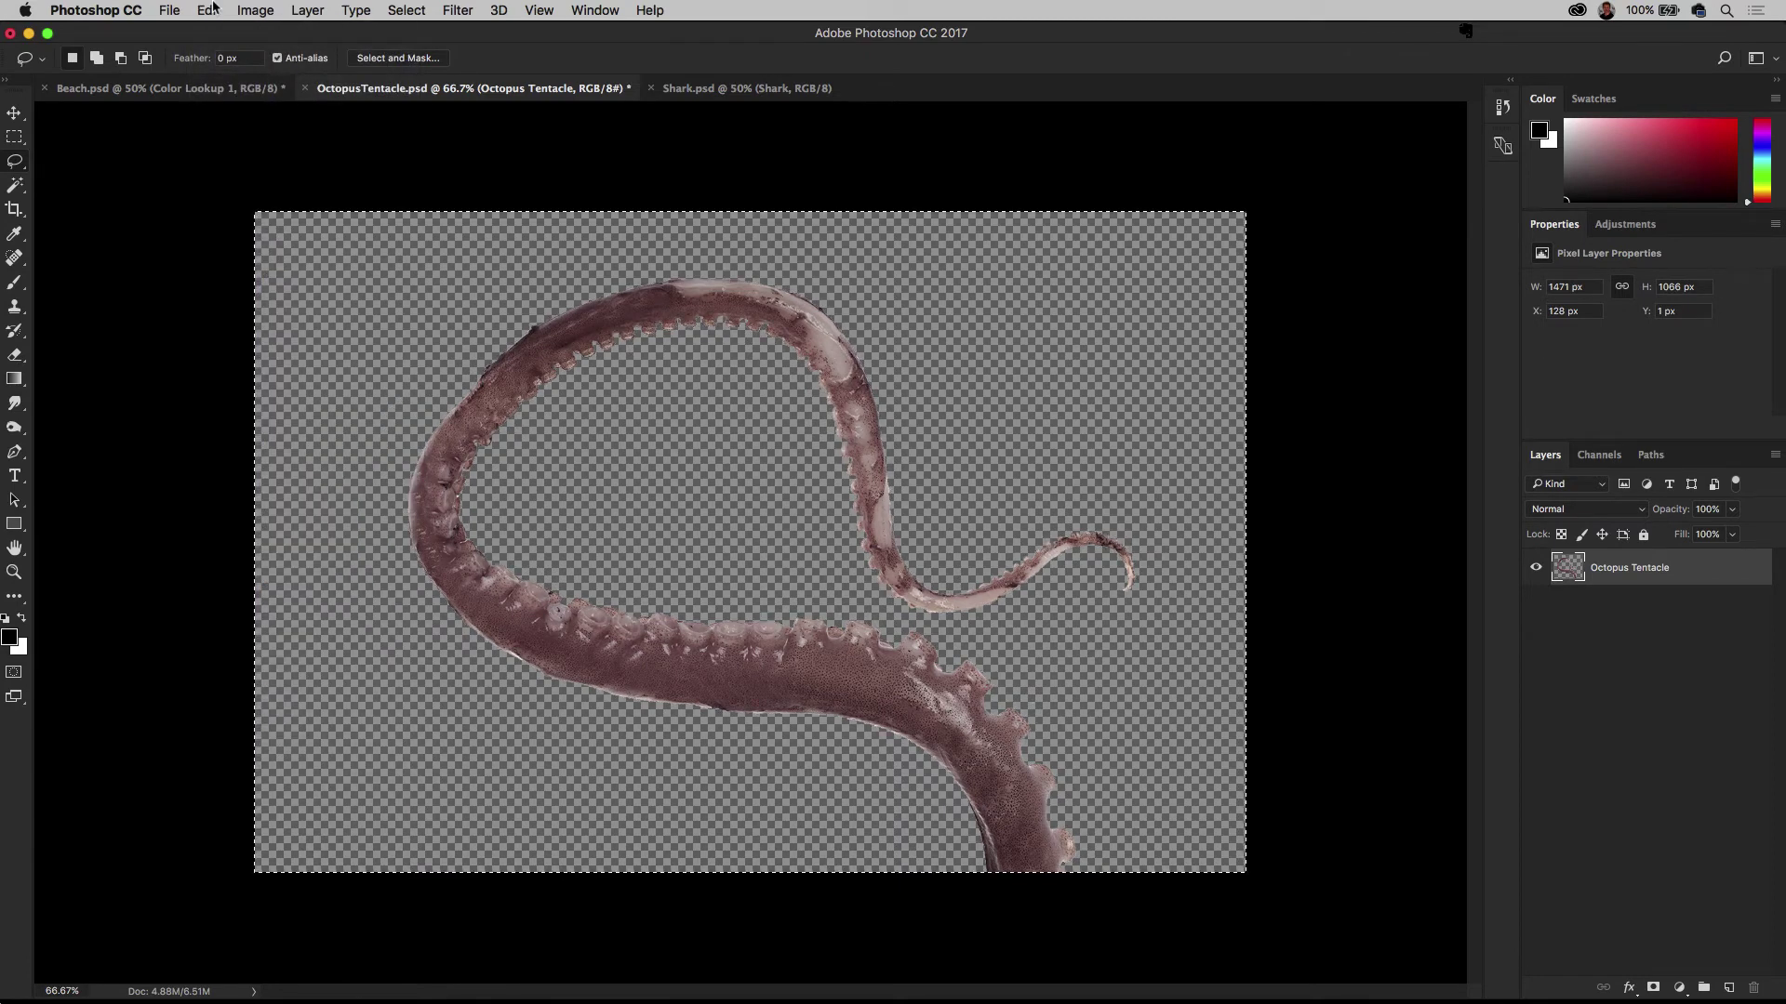
pyautogui.click(209, 11)
pyautogui.click(230, 145)
pyautogui.click(105, 92)
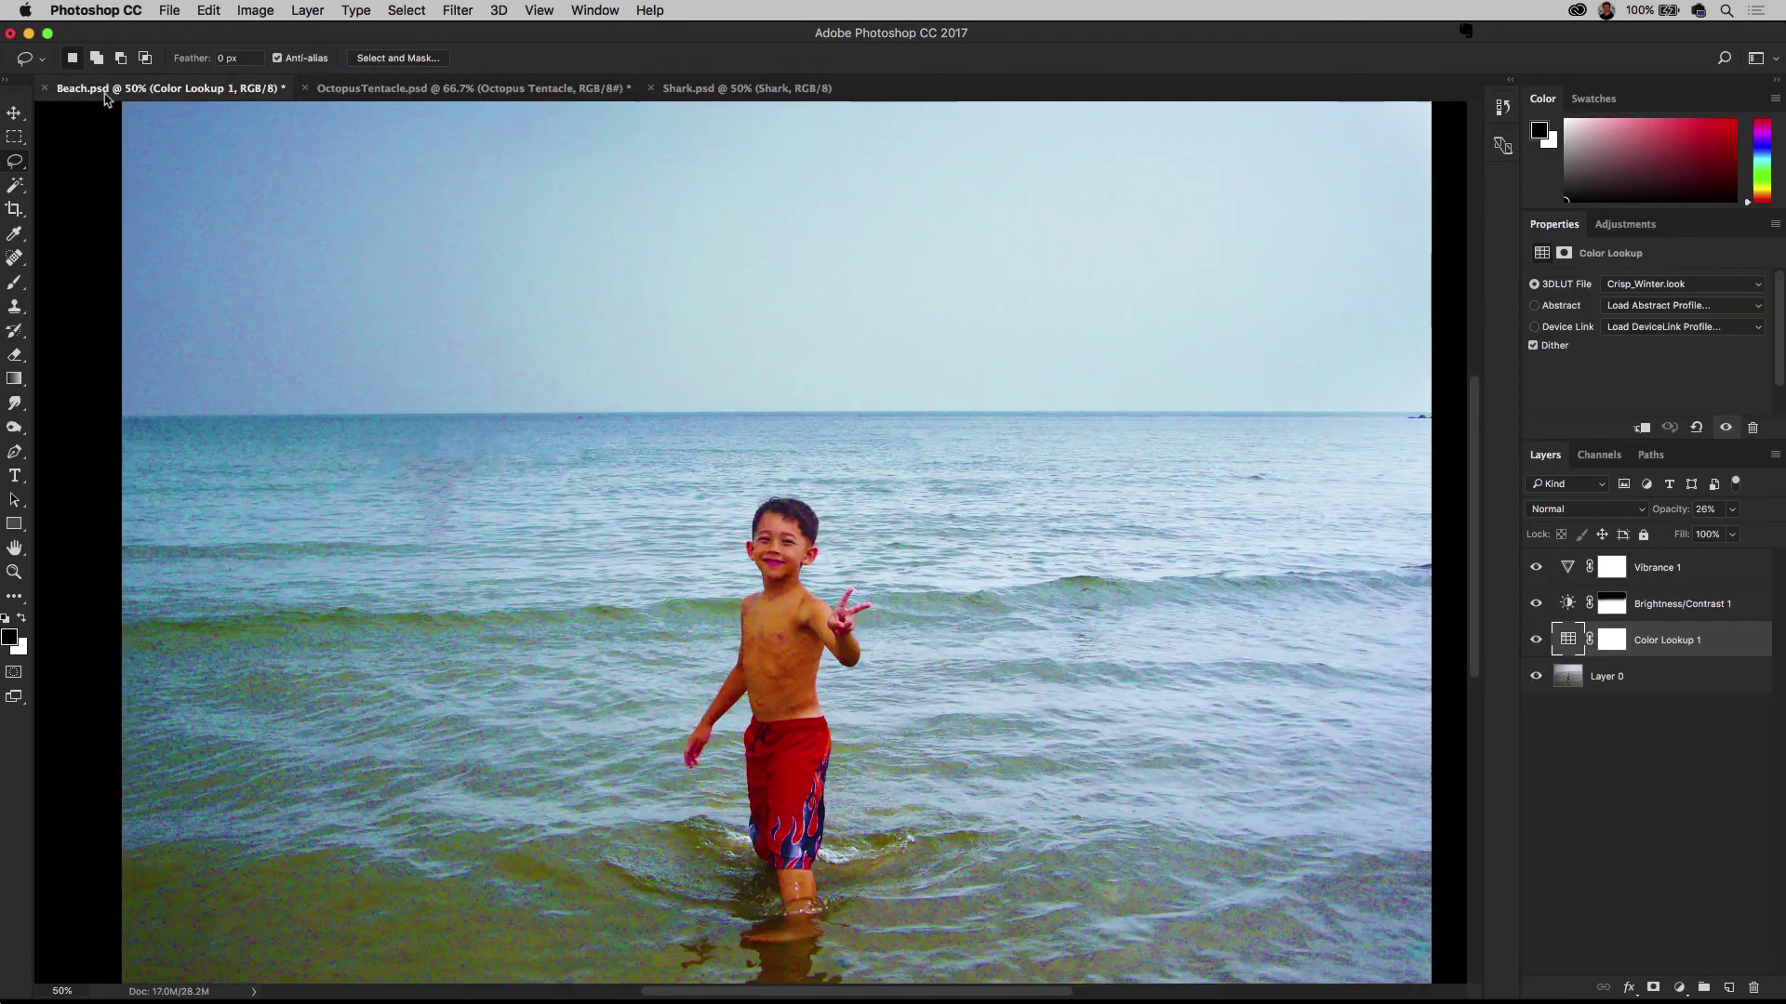
pyautogui.click(210, 11)
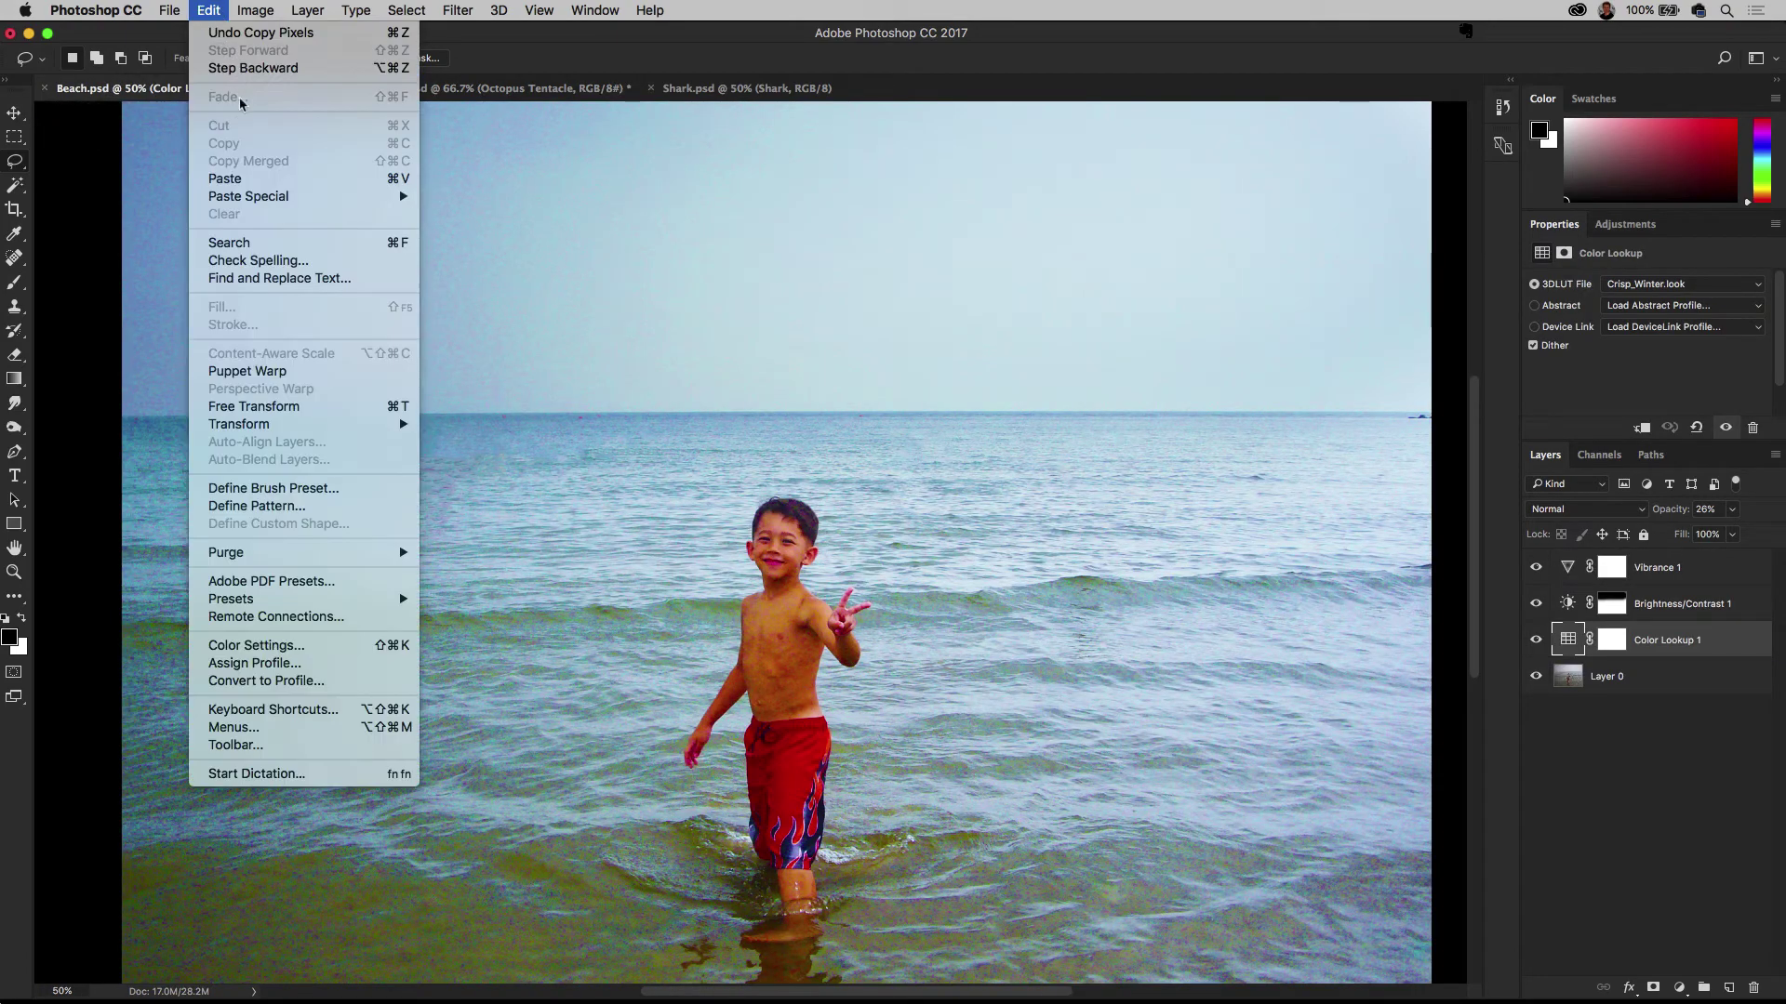
pyautogui.click(237, 180)
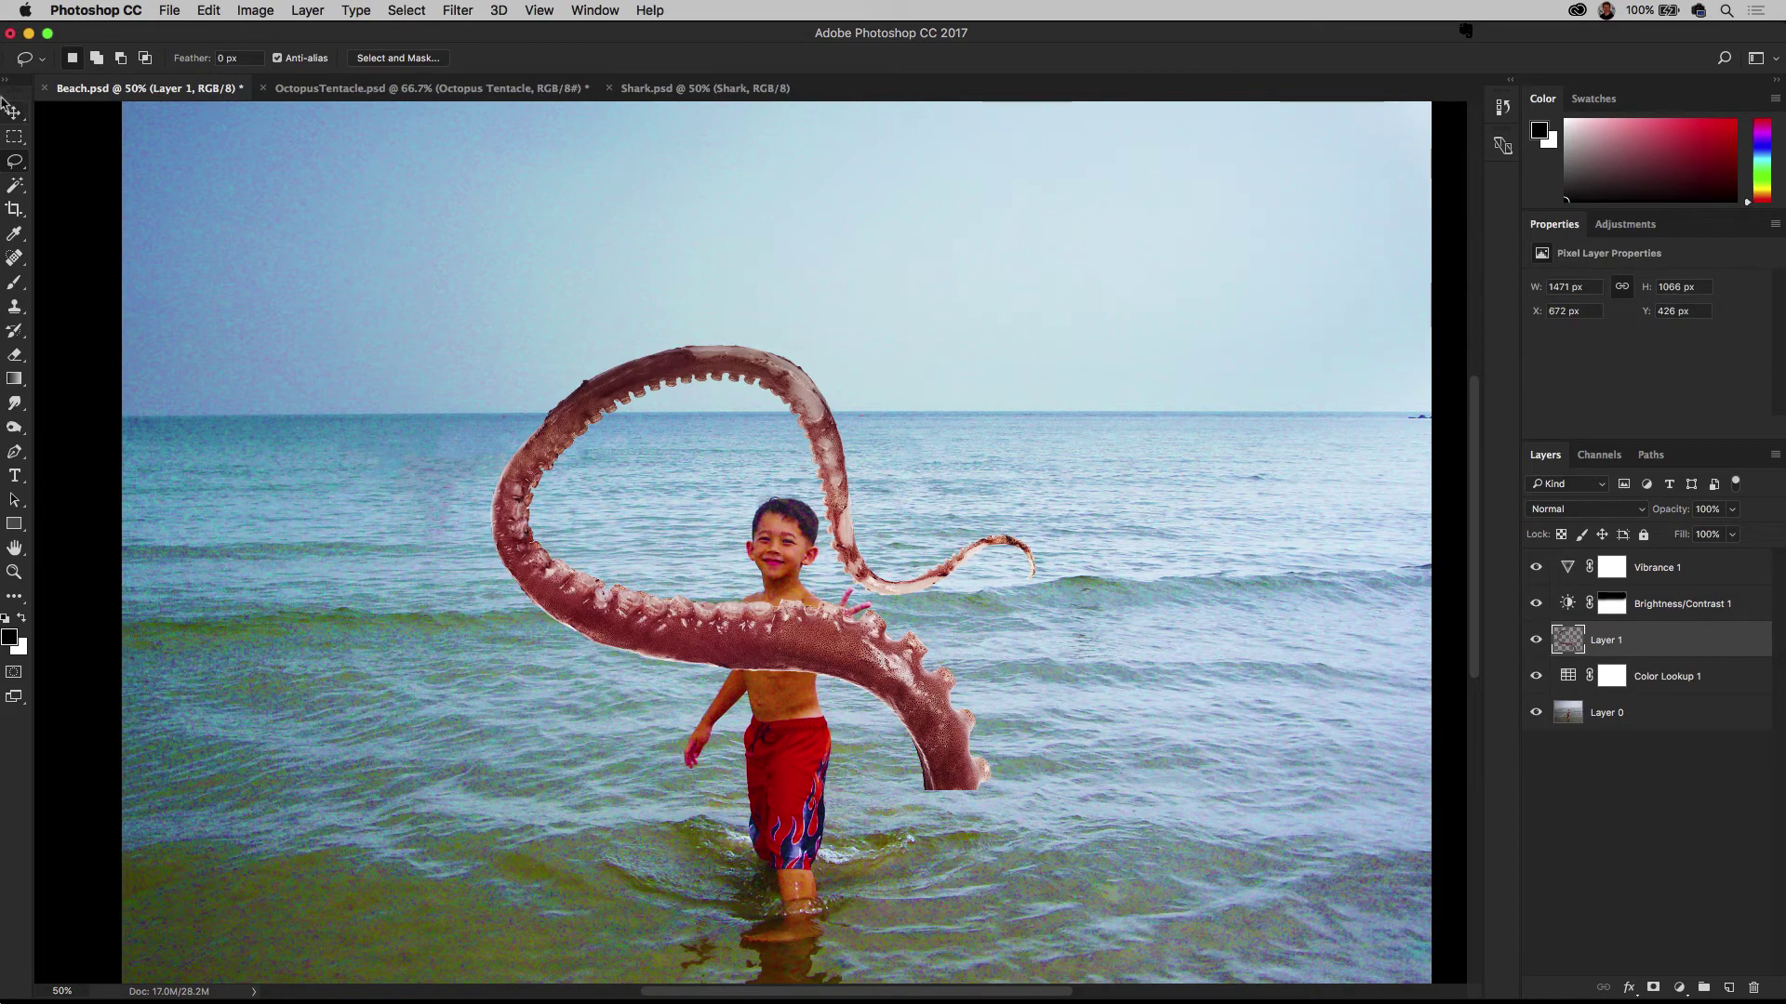
# Move the tentacle up into the sky beside the boy, nudging it slightly right
pyautogui.click(11, 110)
pyautogui.moveTo(632, 581); pyautogui.dragTo(714, 375)
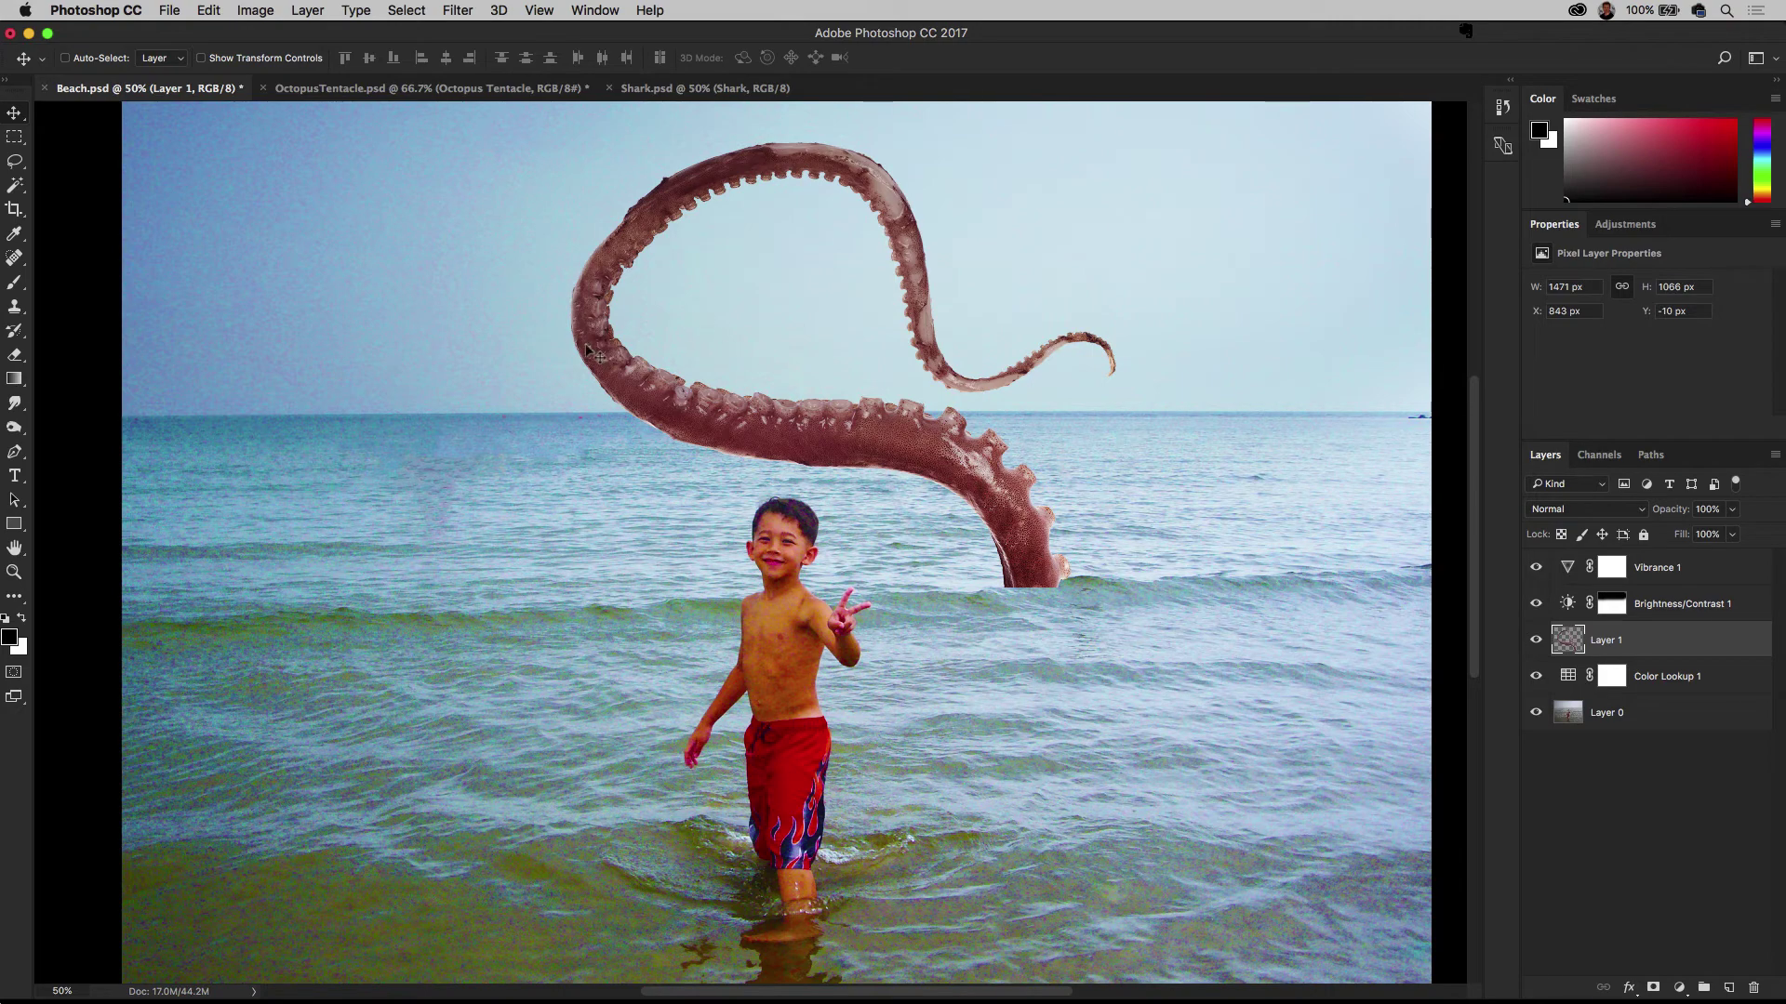
pyautogui.moveTo(586, 350); pyautogui.dragTo(600, 347)
# Alt-drag a duplicate tentacle across the boy and hide the Layer 2 copy
pyautogui.moveTo(619, 247); pyautogui.dragTo(526, 450)
pyautogui.moveTo(547, 612); pyautogui.dragTo(223, 581)
pyautogui.click(1536, 640)
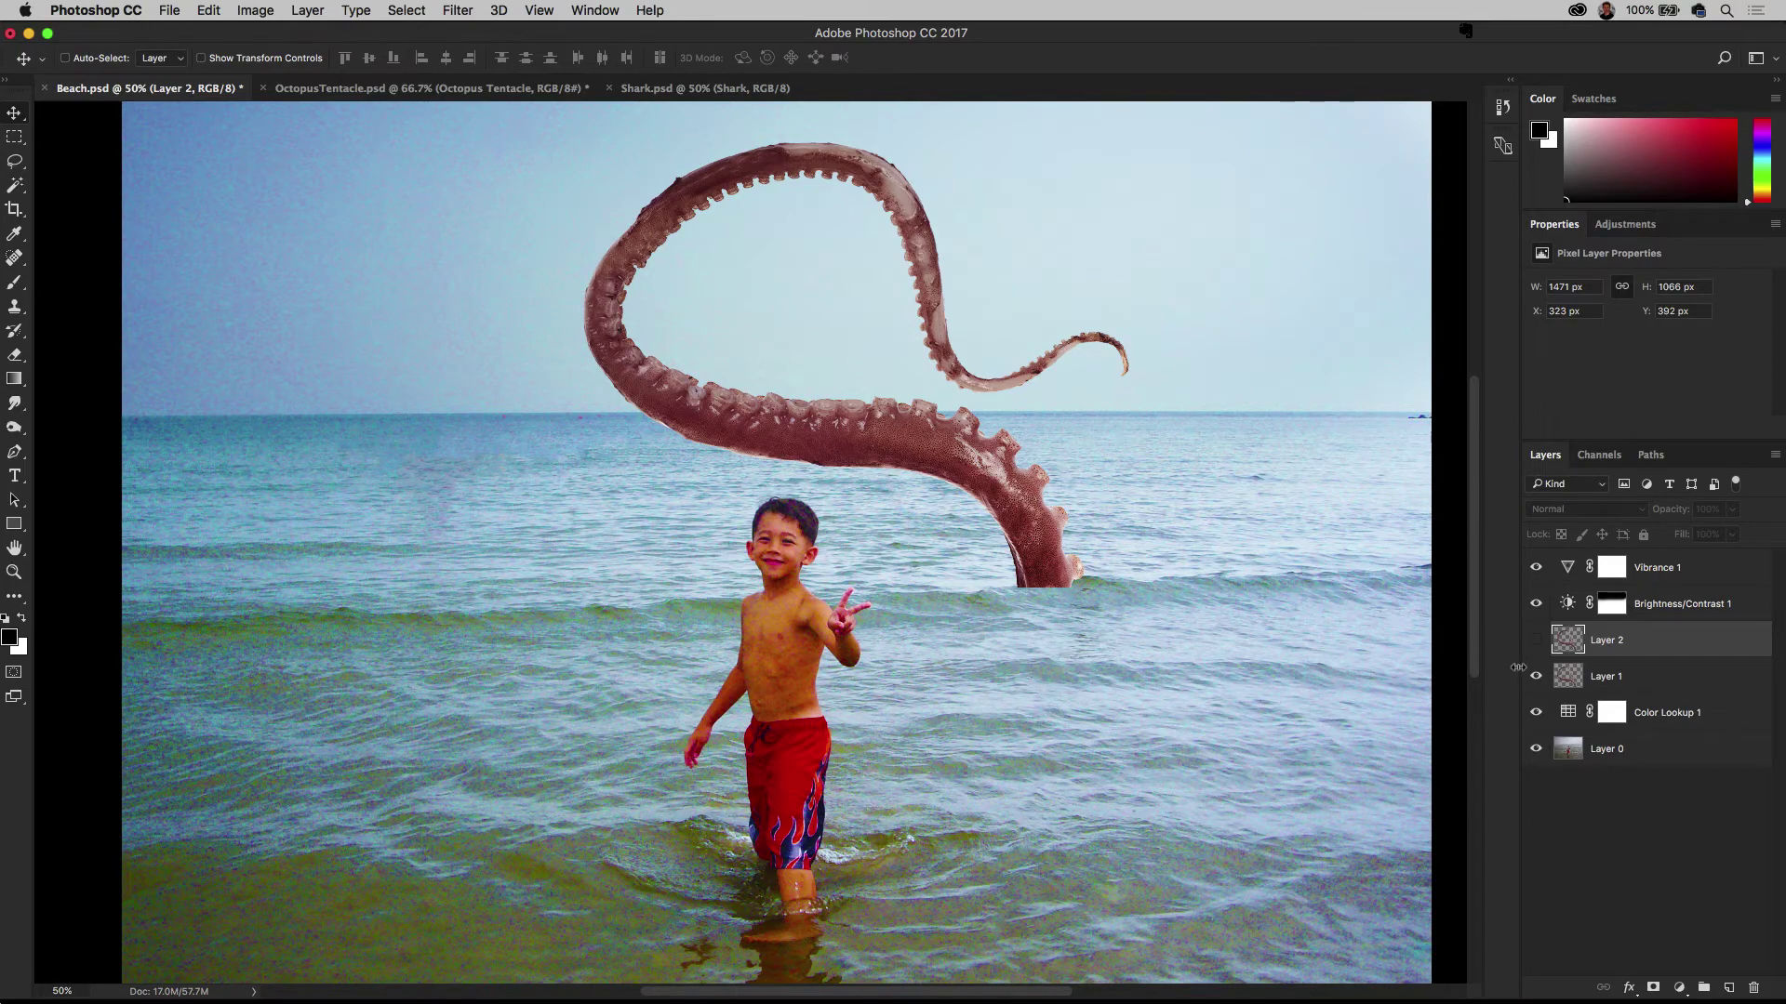
# Show Layer 2, flip its tentacle vertically, and drag it down to curl around the boy
pyautogui.click(1535, 640)
pyautogui.moveTo(498, 555); pyautogui.dragTo(485, 433)
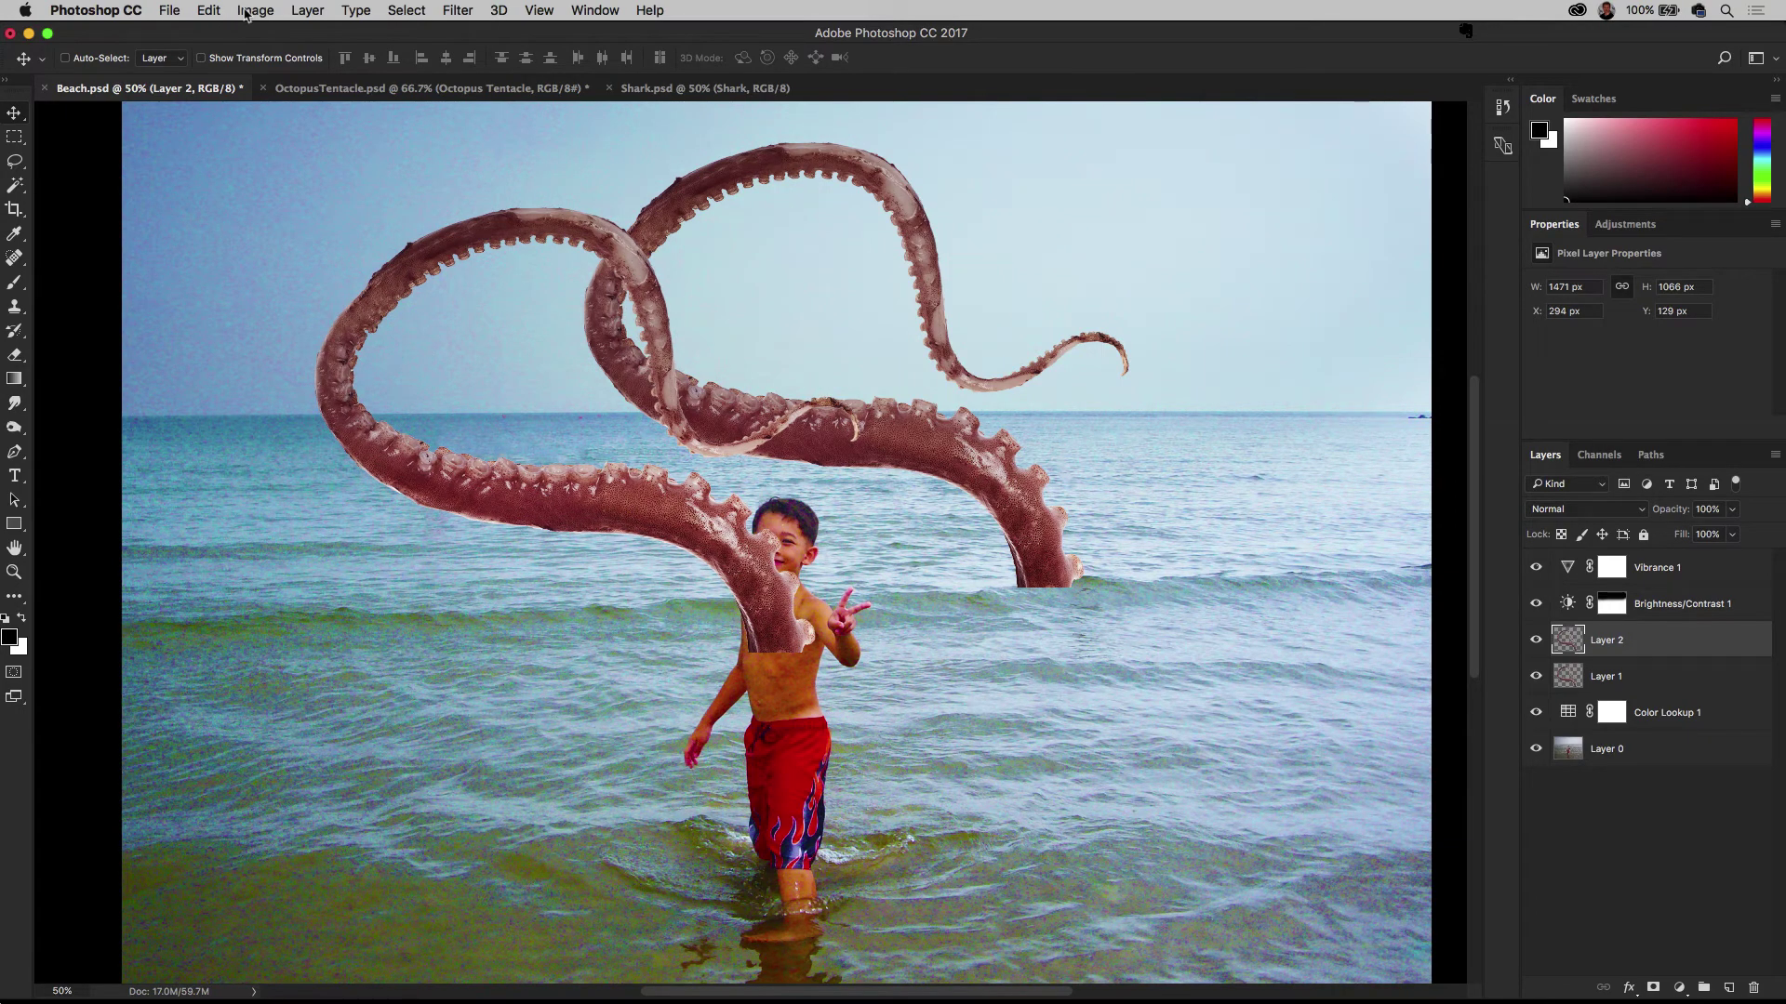
pyautogui.click(245, 11)
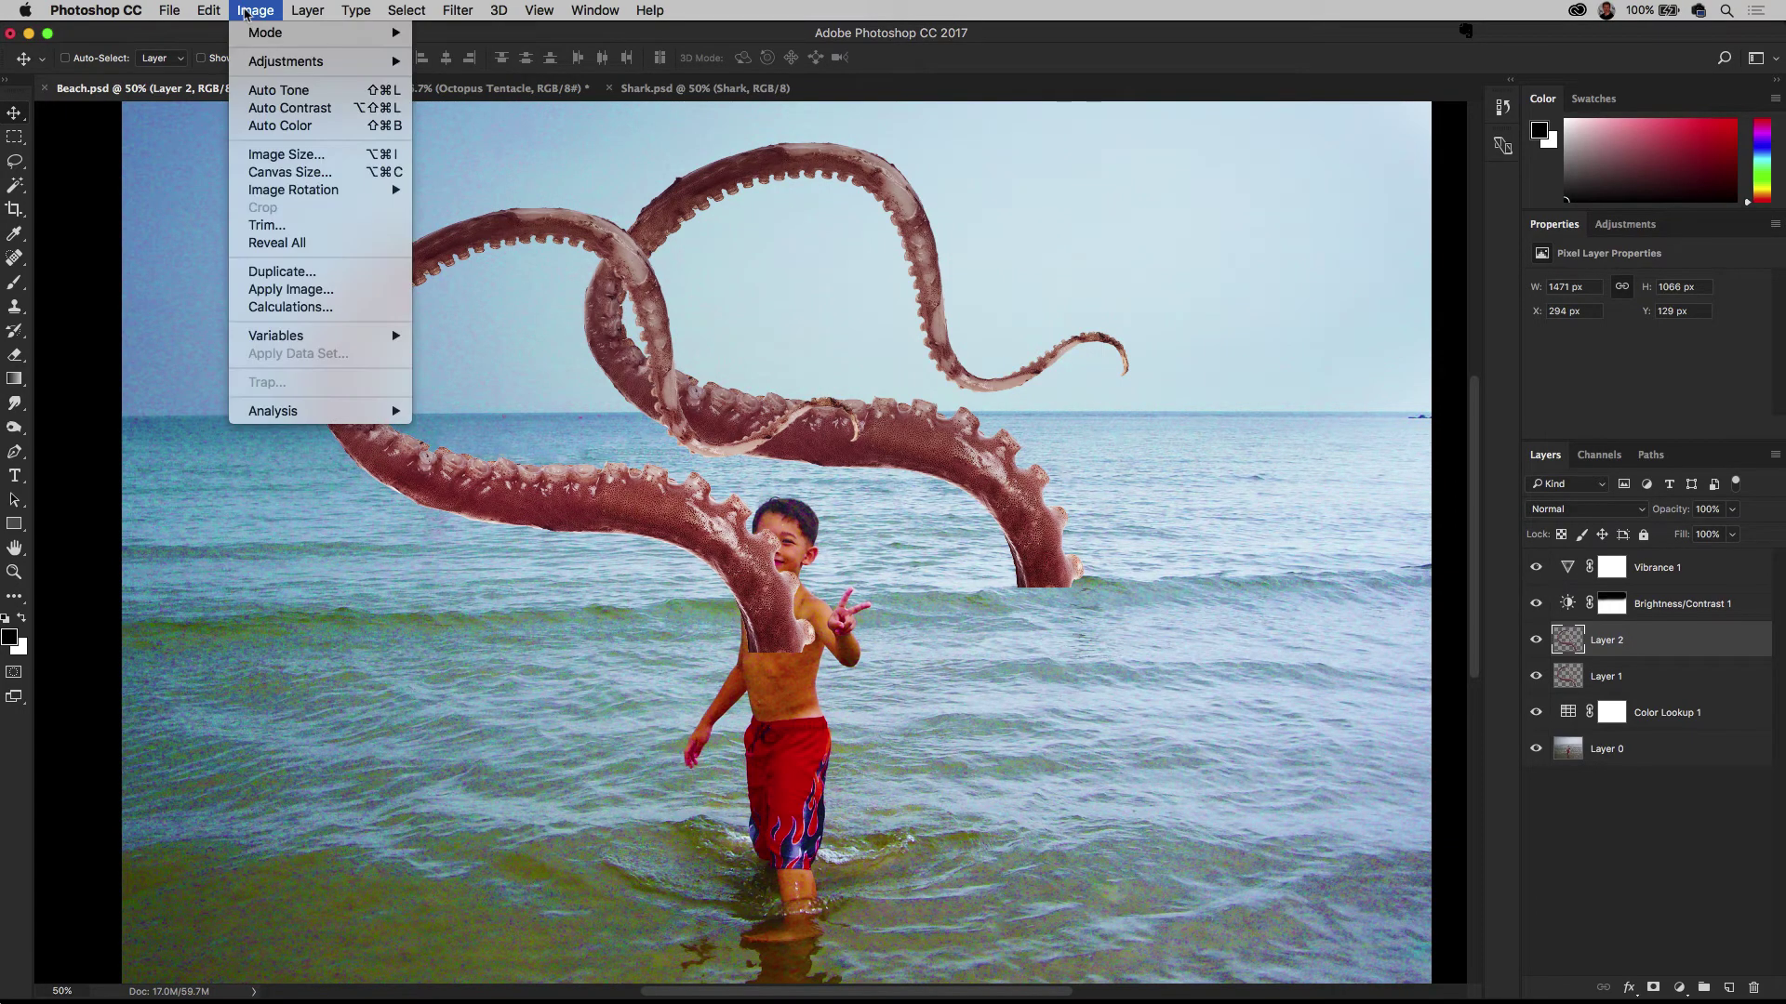
pyautogui.moveTo(178, 7)
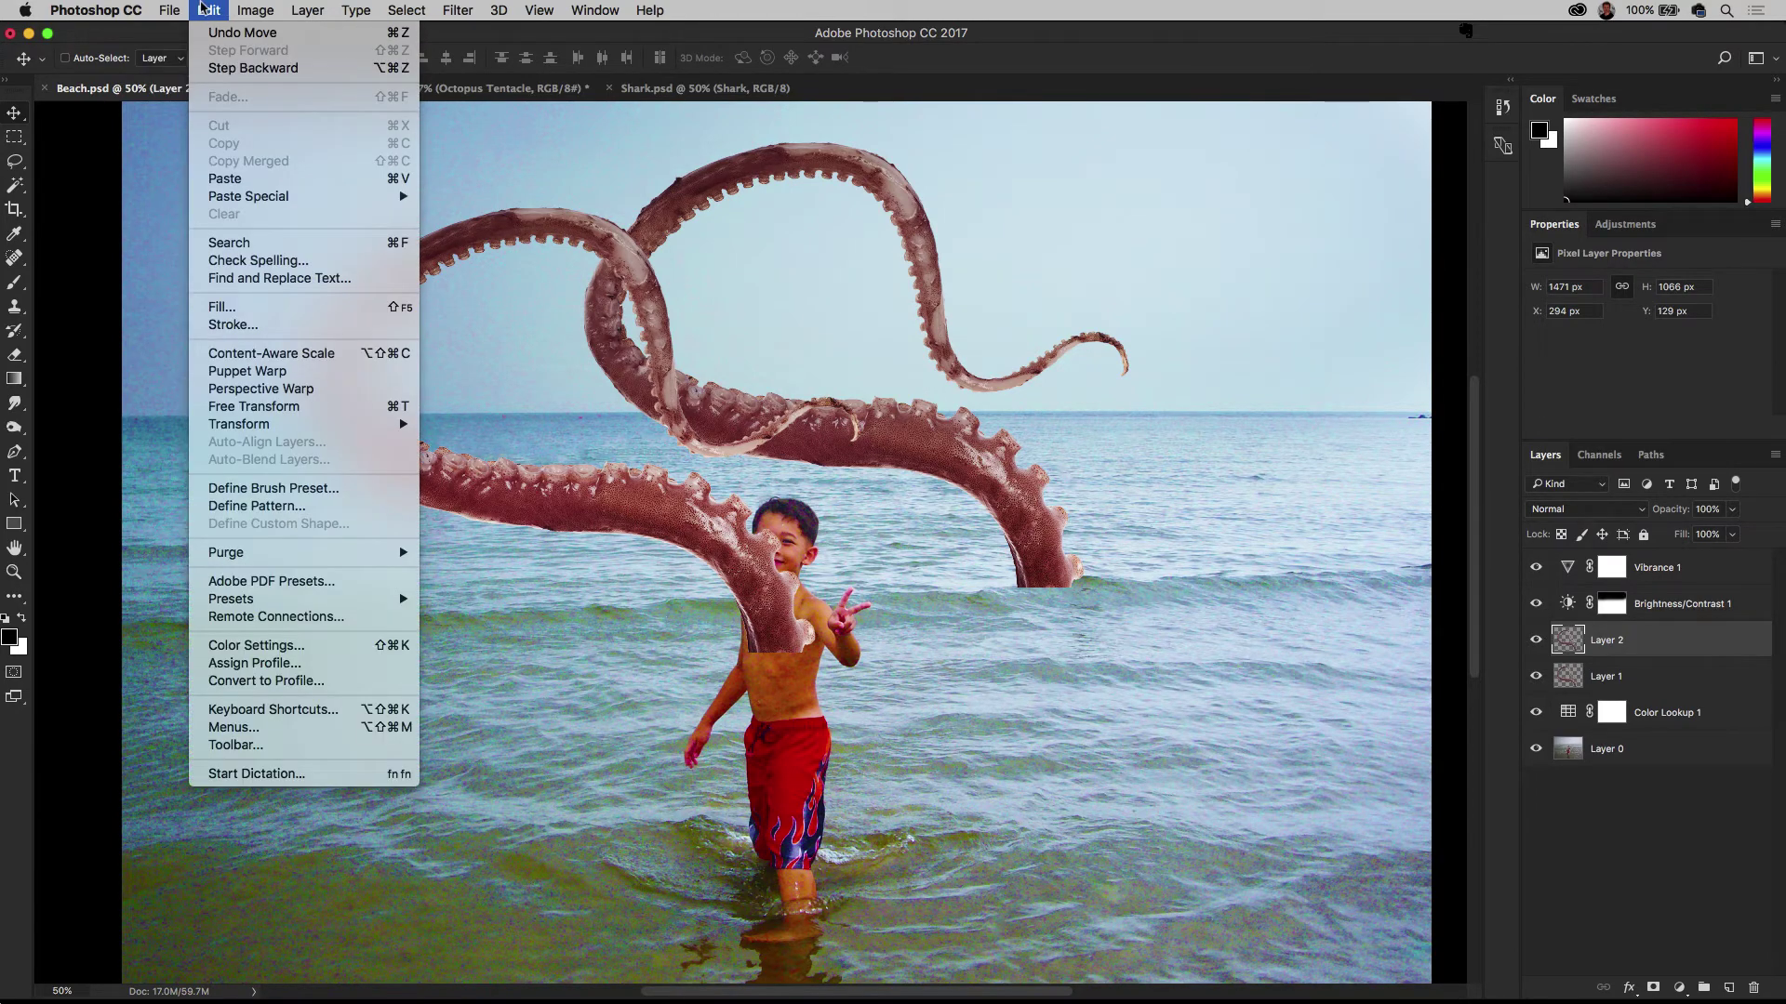
pyautogui.moveTo(248, 426)
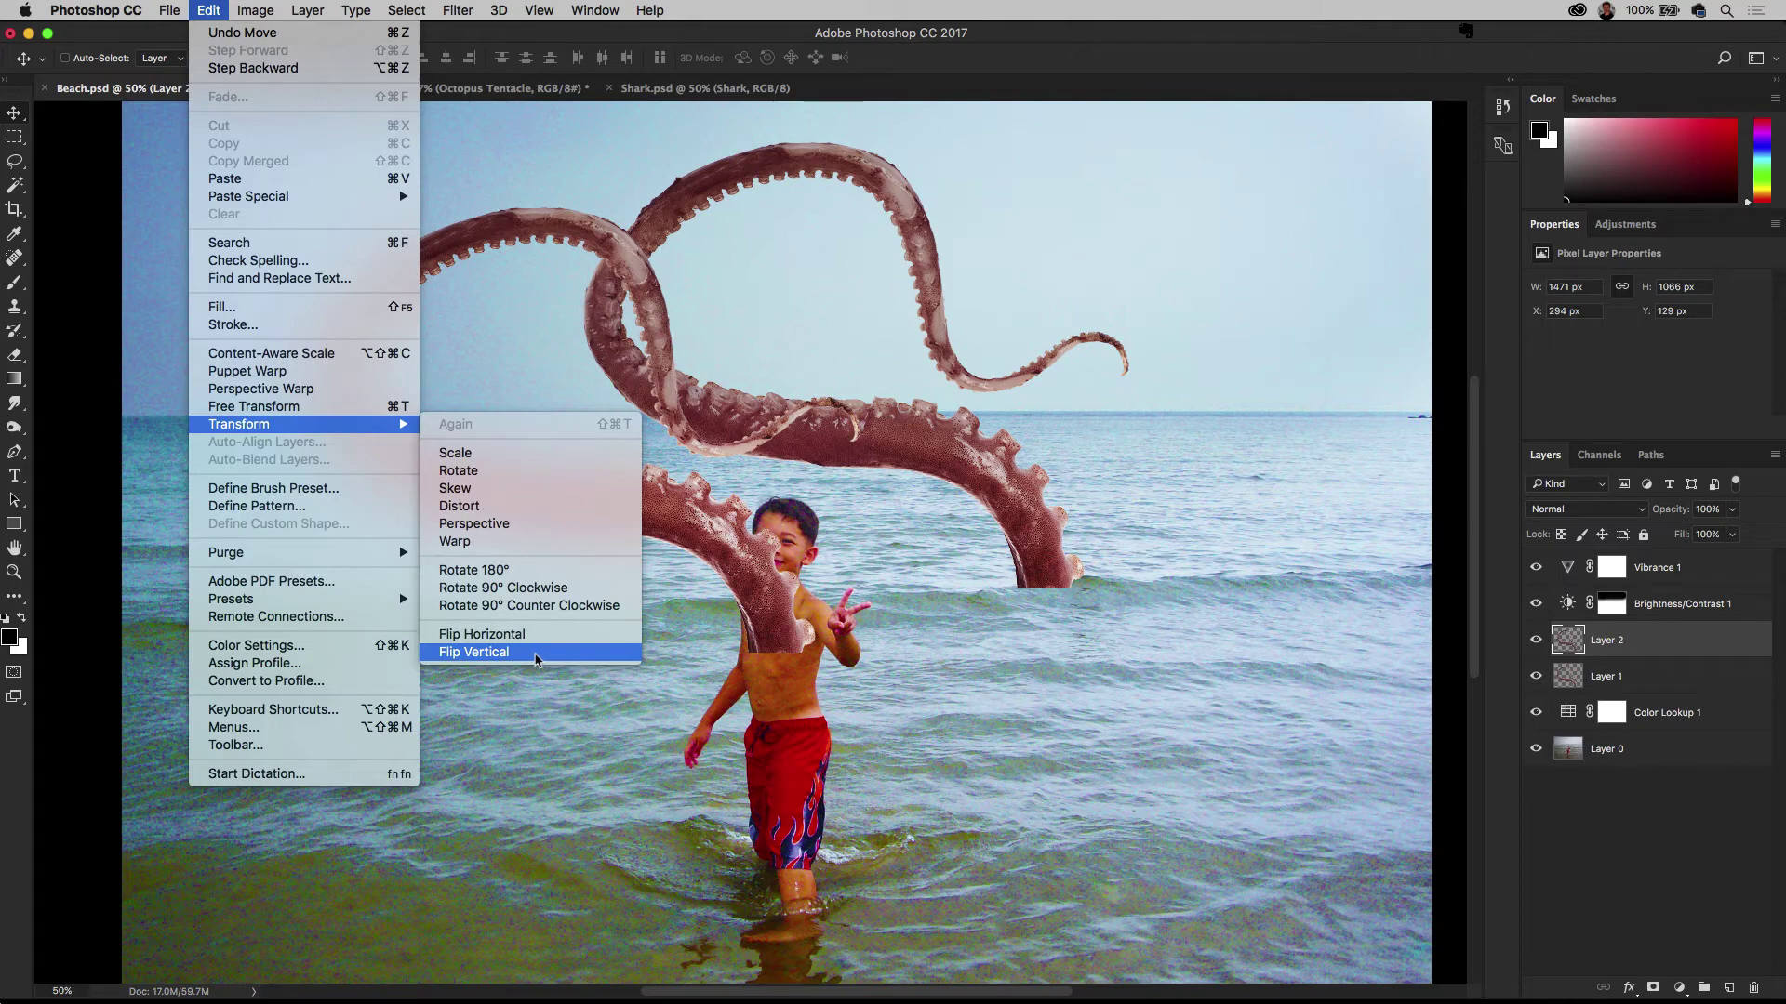
pyautogui.click(536, 659)
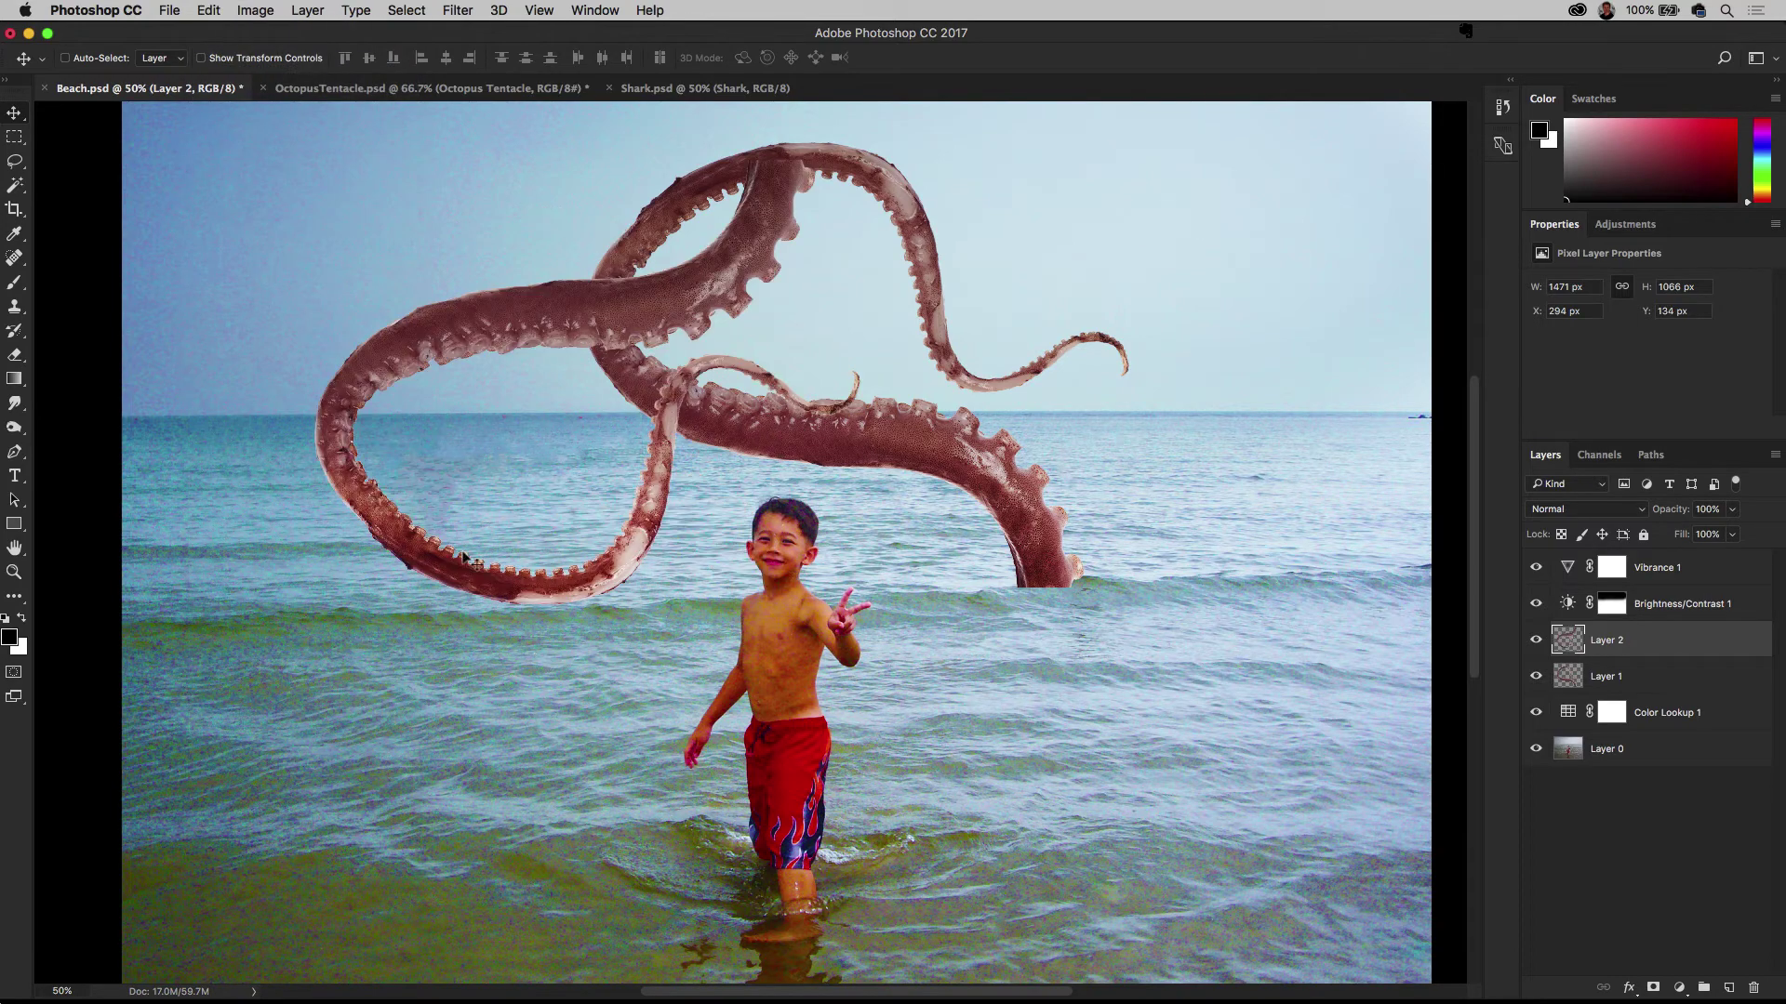
pyautogui.moveTo(416, 332); pyautogui.dragTo(684, 757)
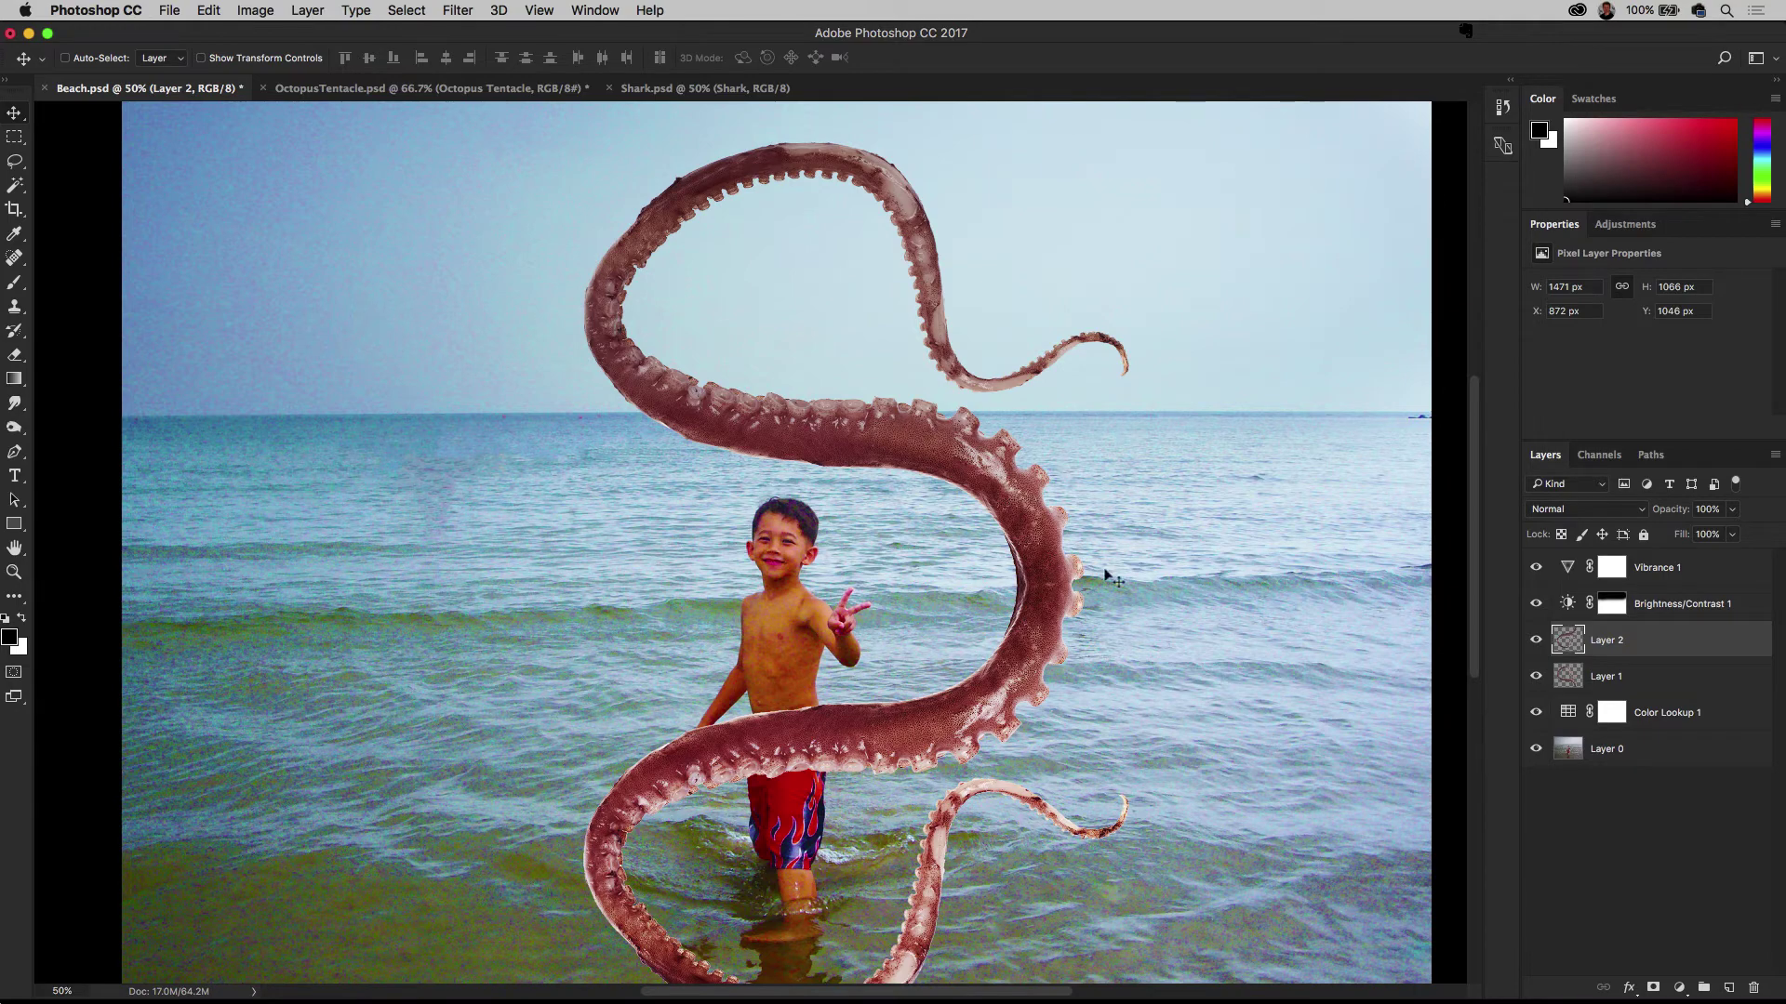
pyautogui.moveTo(1658, 521); pyautogui.dragTo(1535, 519)
pyautogui.write('100')
pyautogui.press('Return')
pyautogui.scroll(-5, 755, 577)
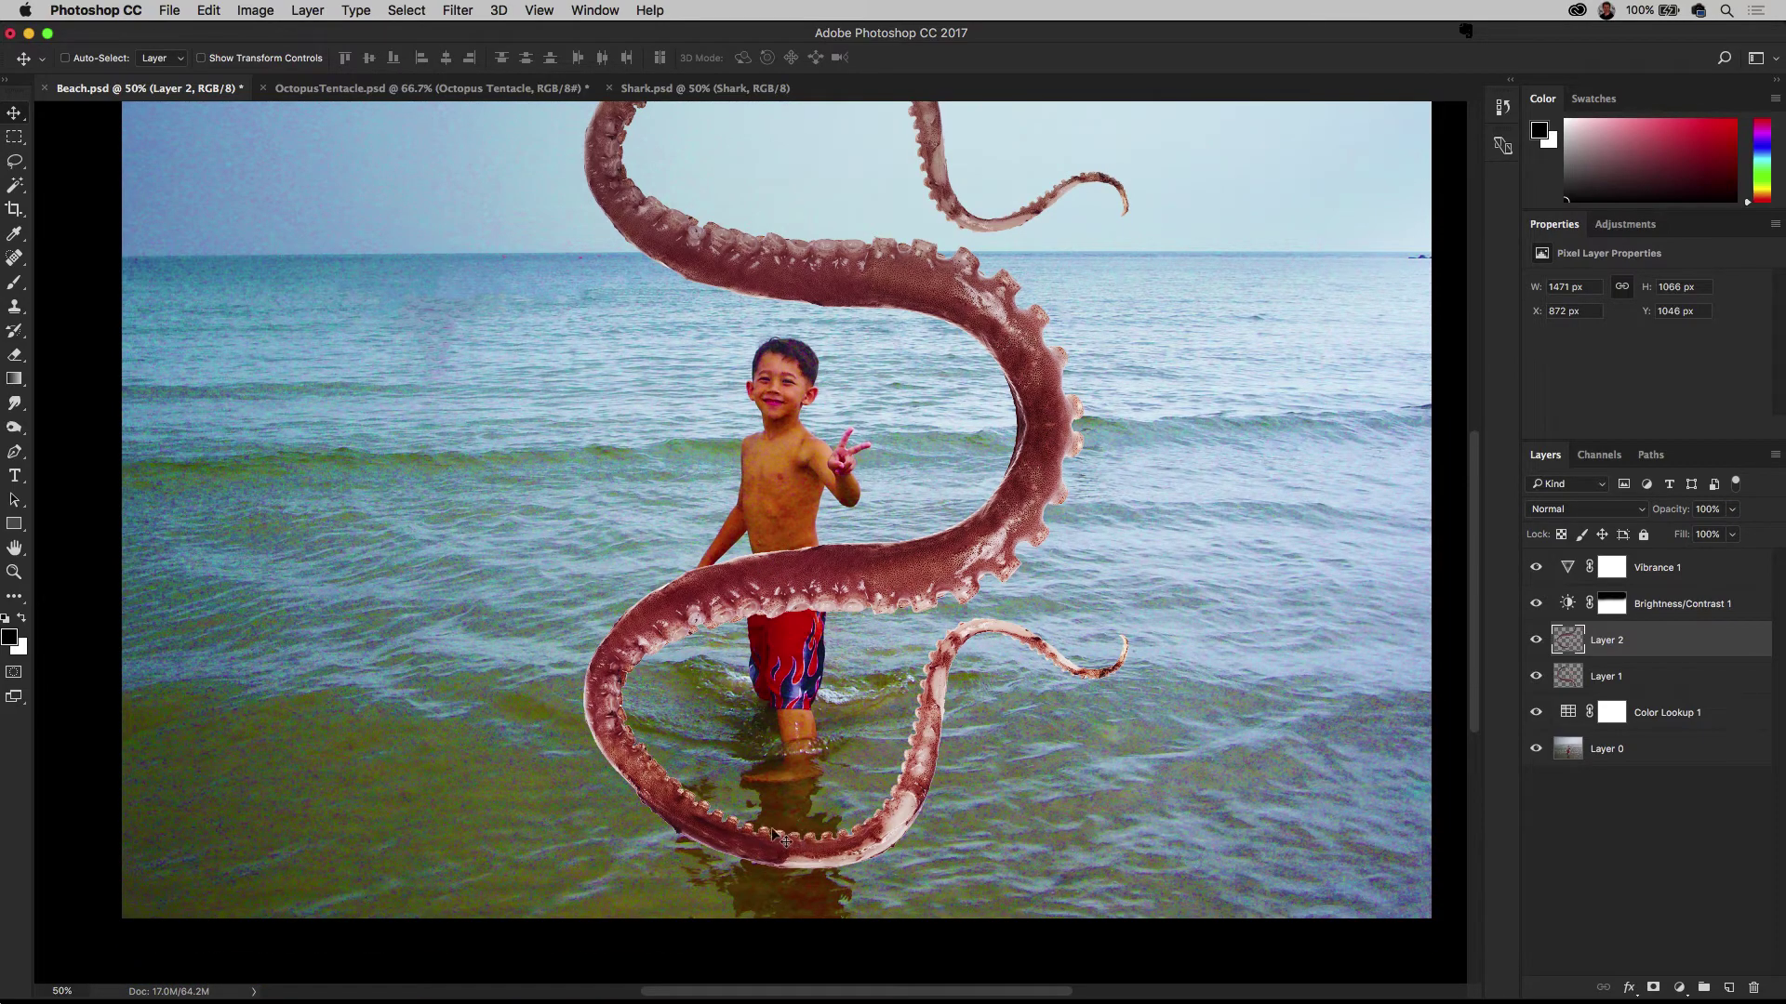
pyautogui.scroll(4, 774, 834)
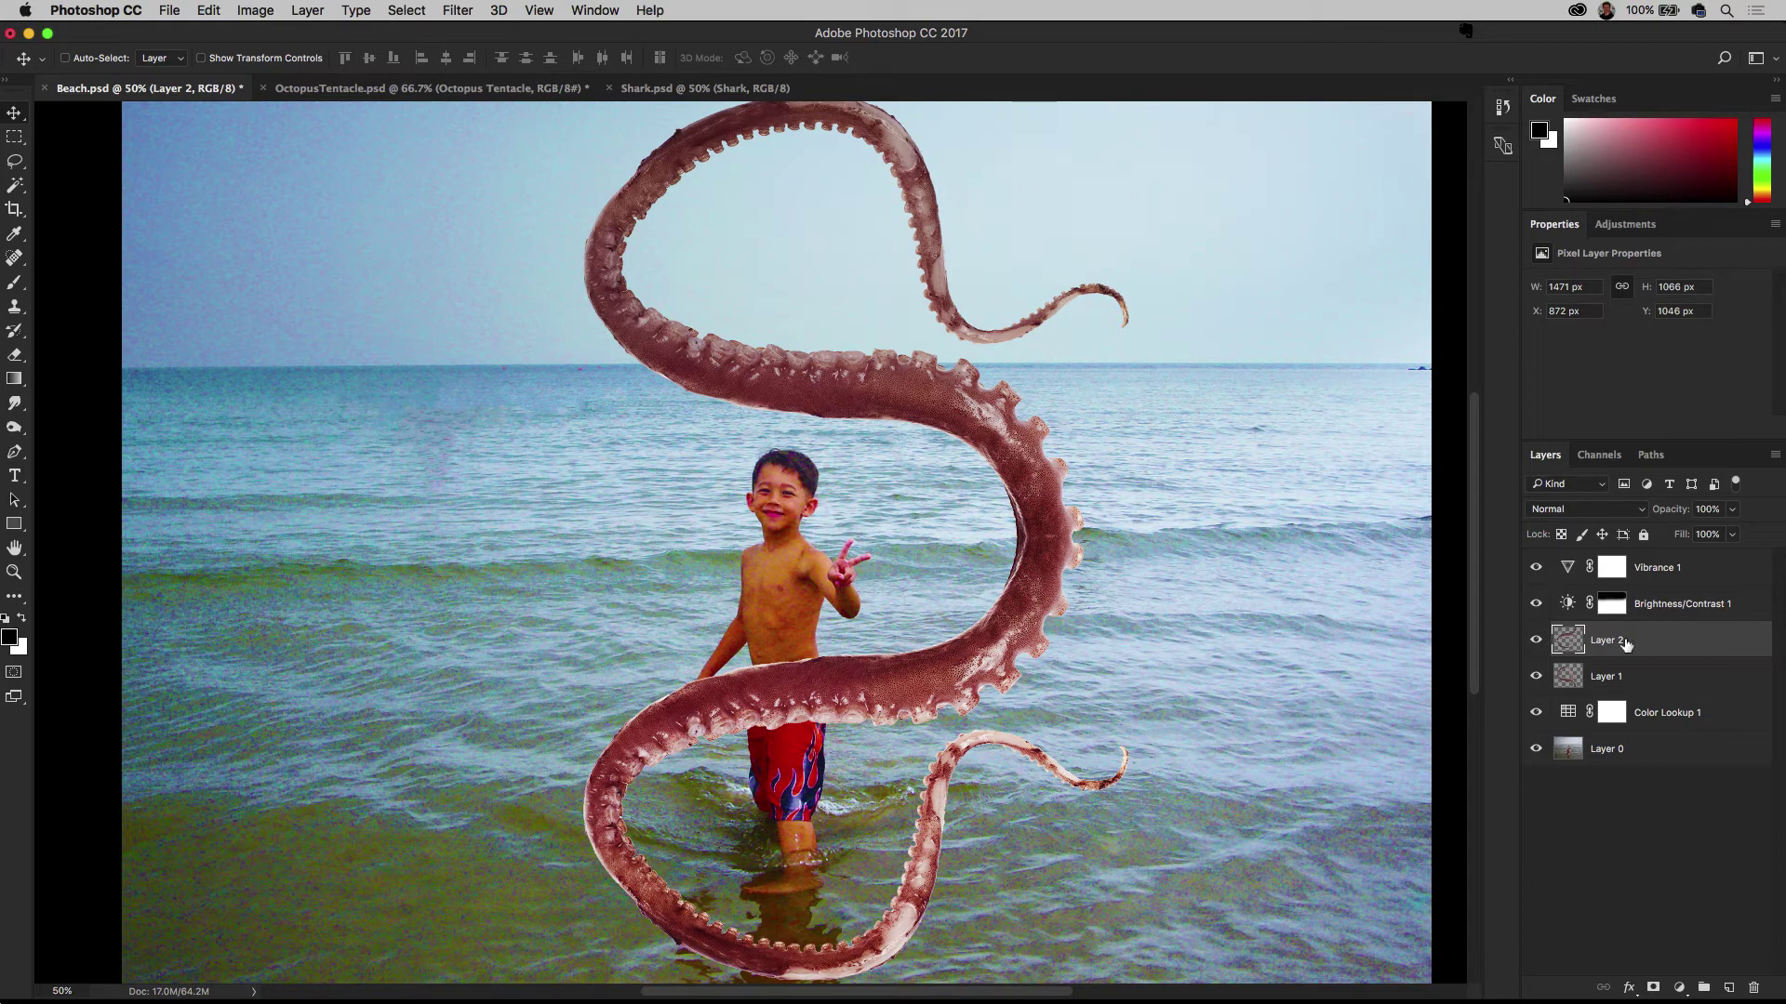
# Try Darken, Multiply, Color Burn, Linear Burn and Lighten blend modes on Layer 2
pyautogui.click(1643, 511)
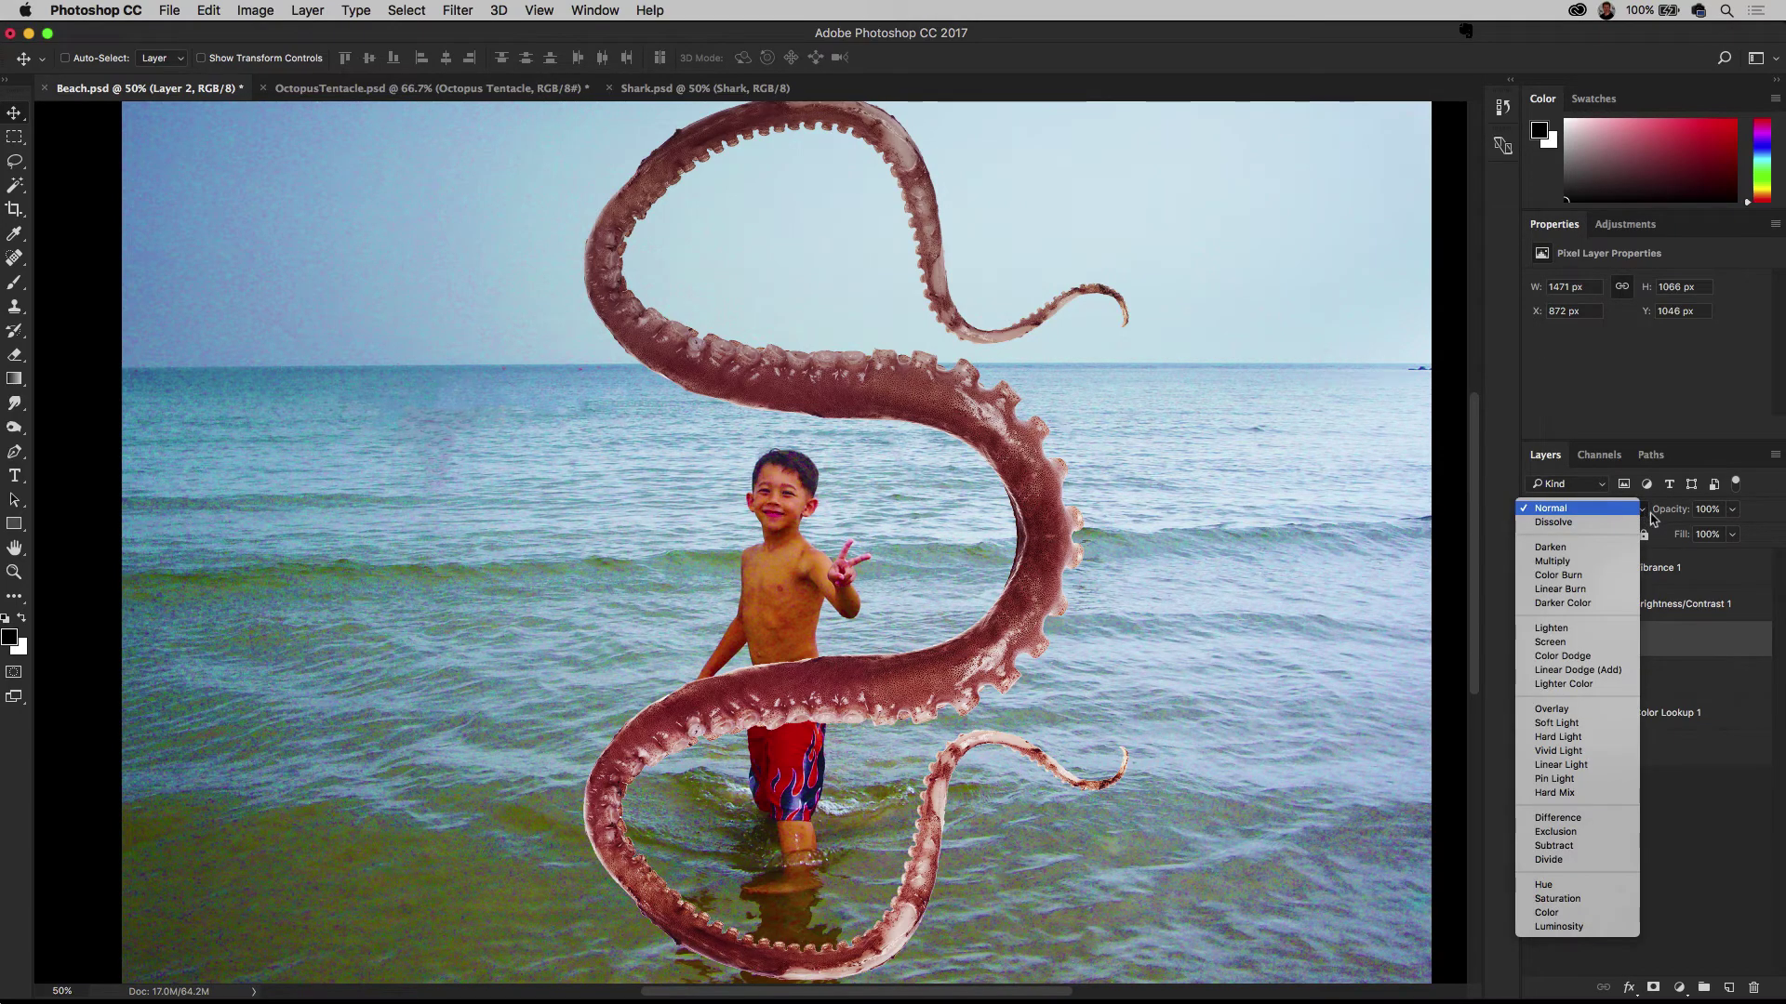
pyautogui.click(1597, 548)
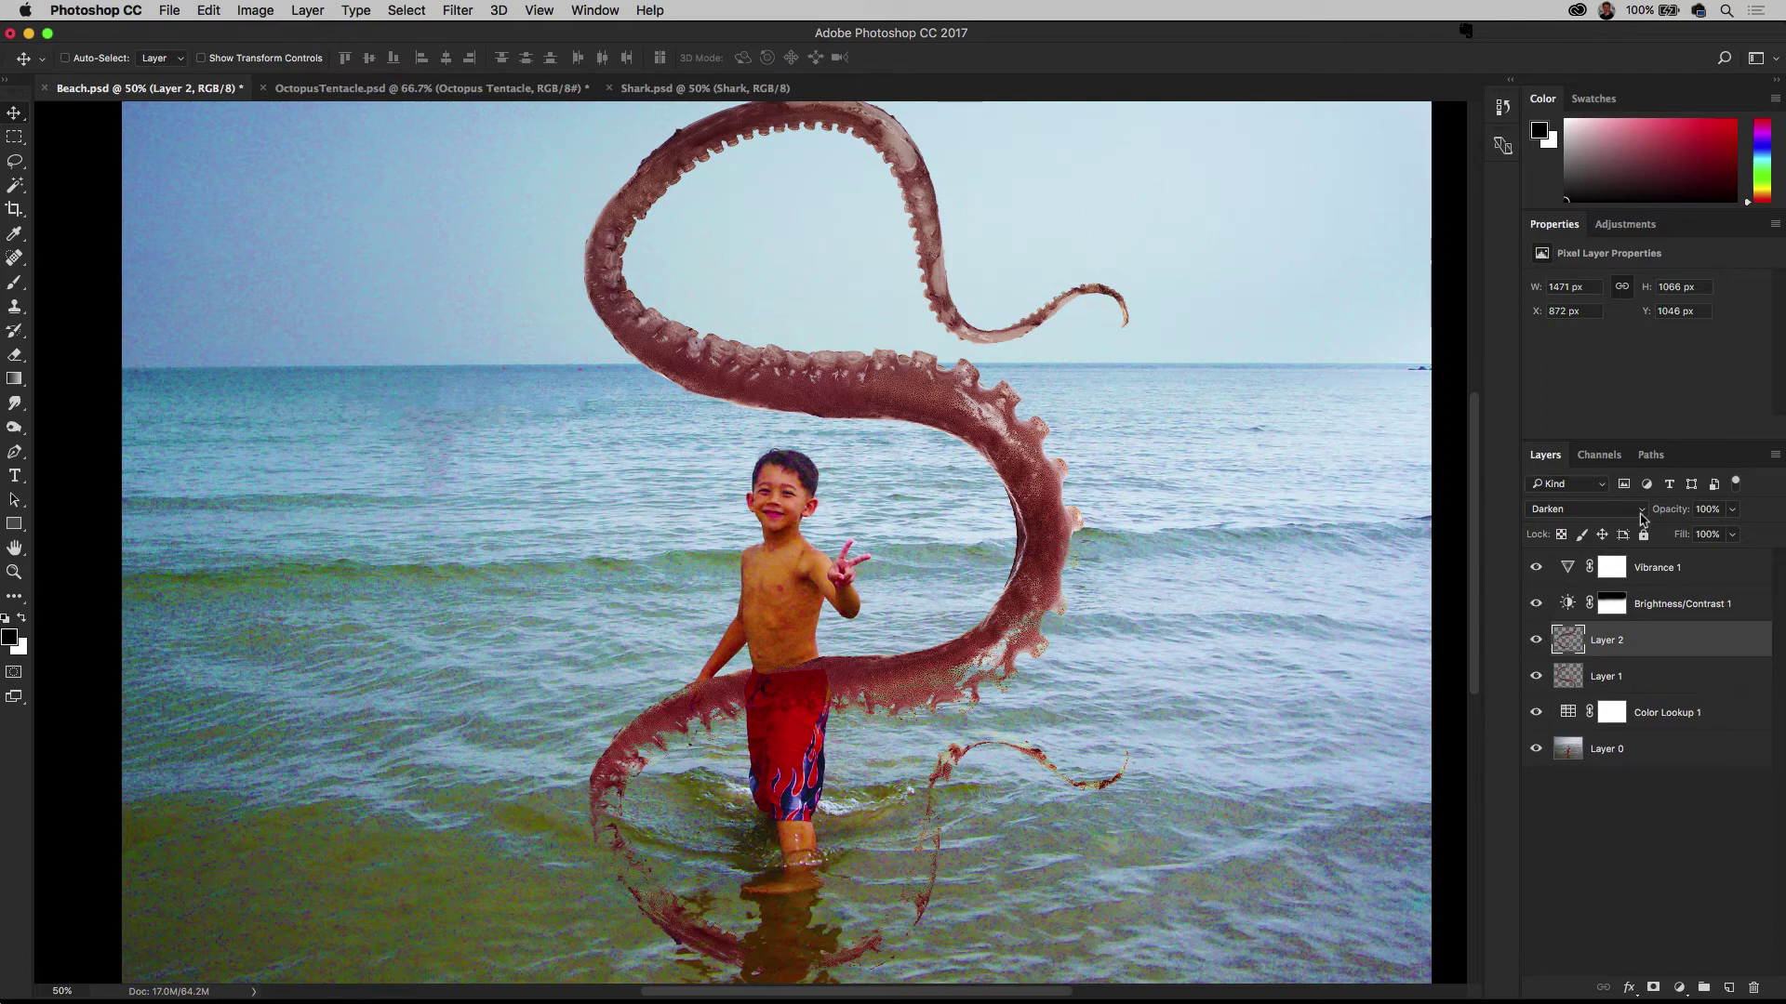
pyautogui.click(1641, 512)
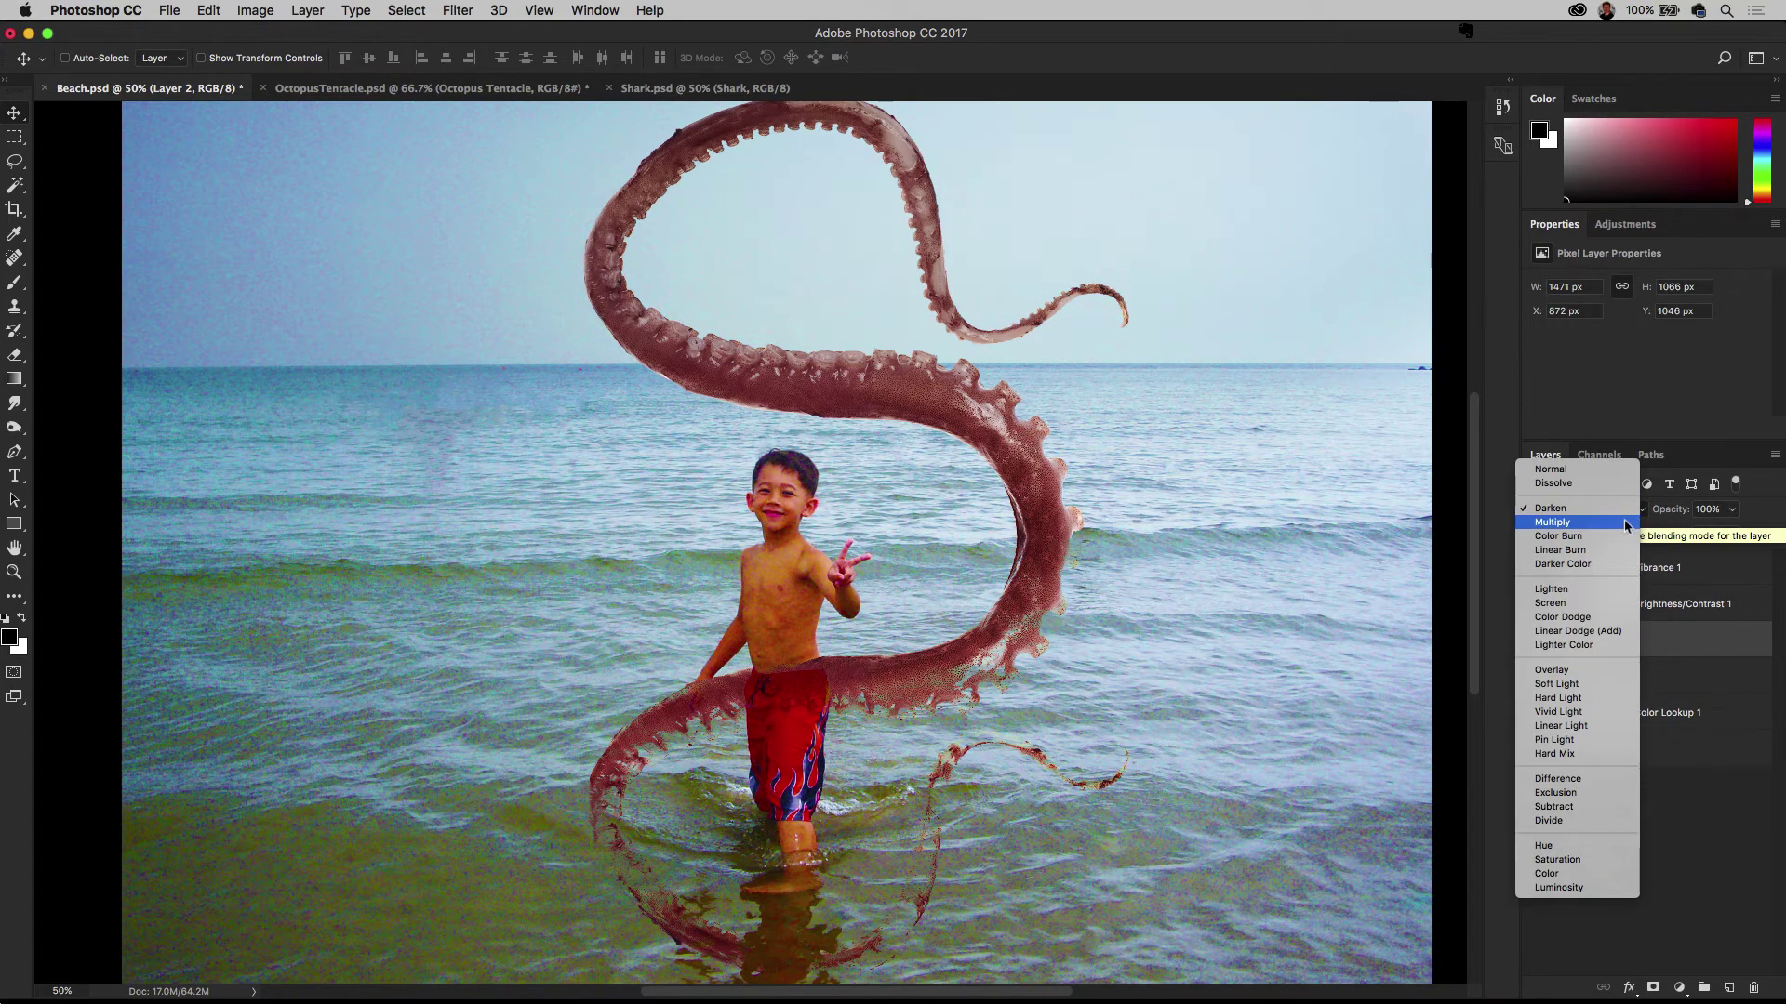
pyautogui.click(1624, 520)
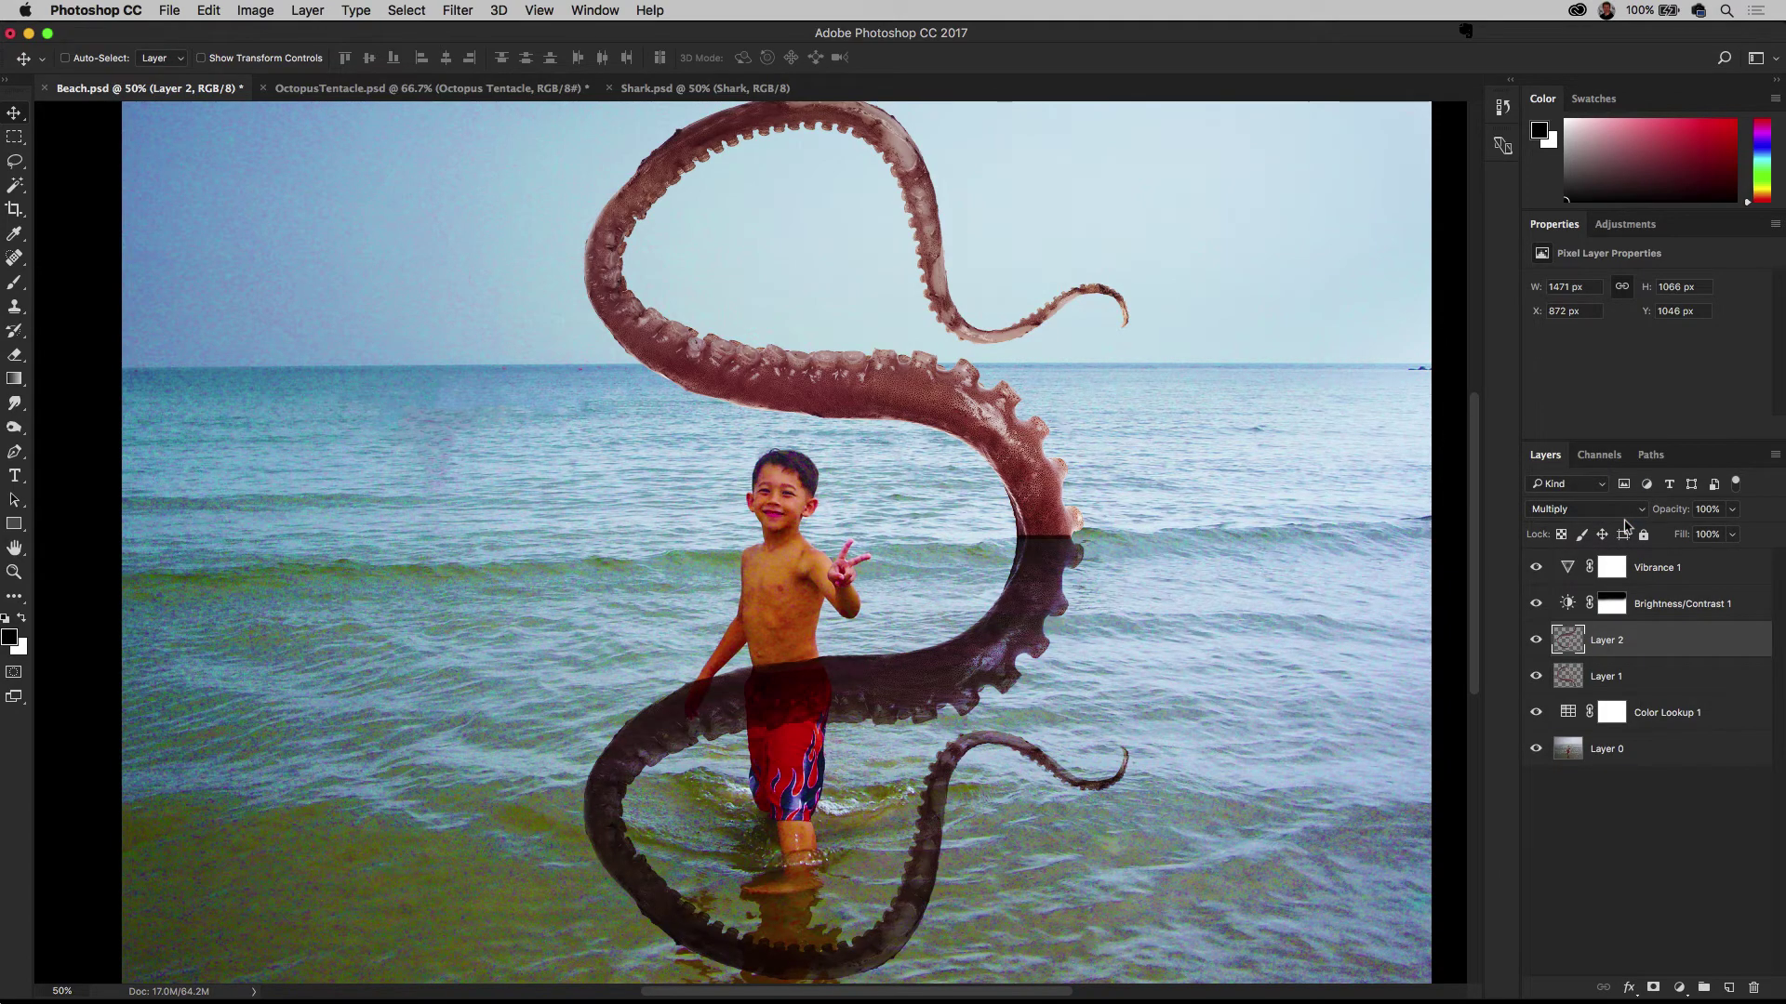
pyautogui.click(1628, 522)
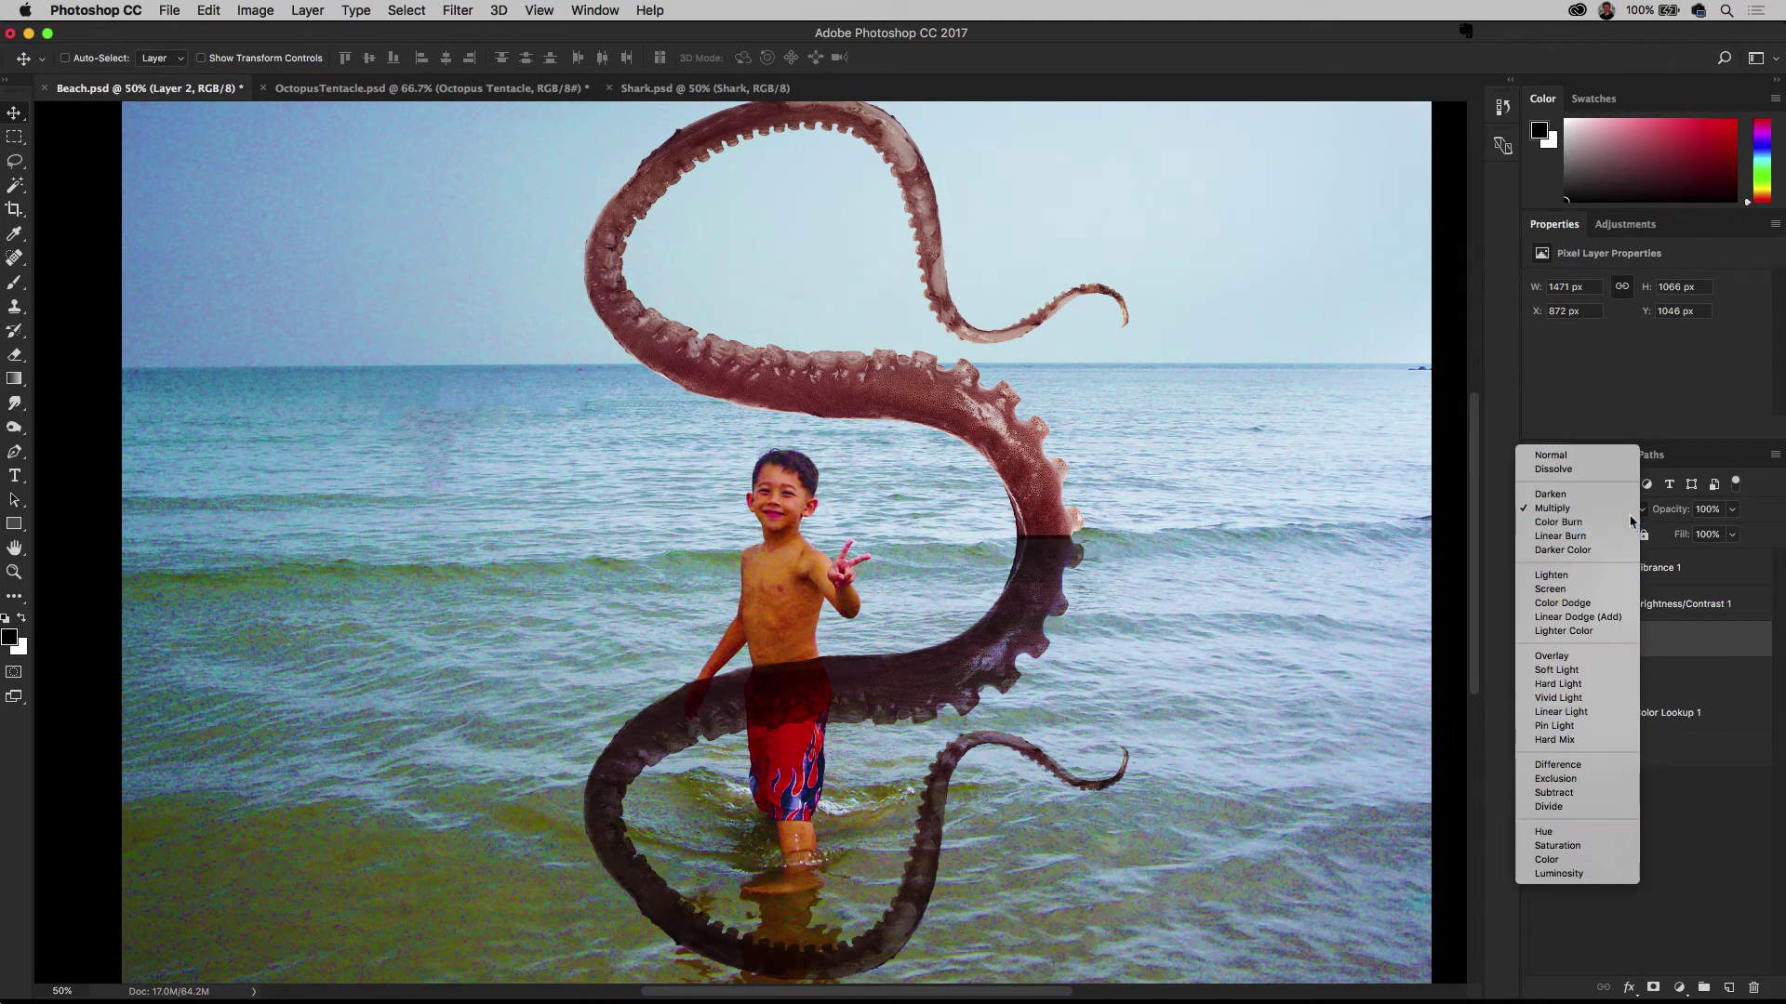
pyautogui.click(1633, 534)
pyautogui.click(1636, 517)
pyautogui.click(1630, 527)
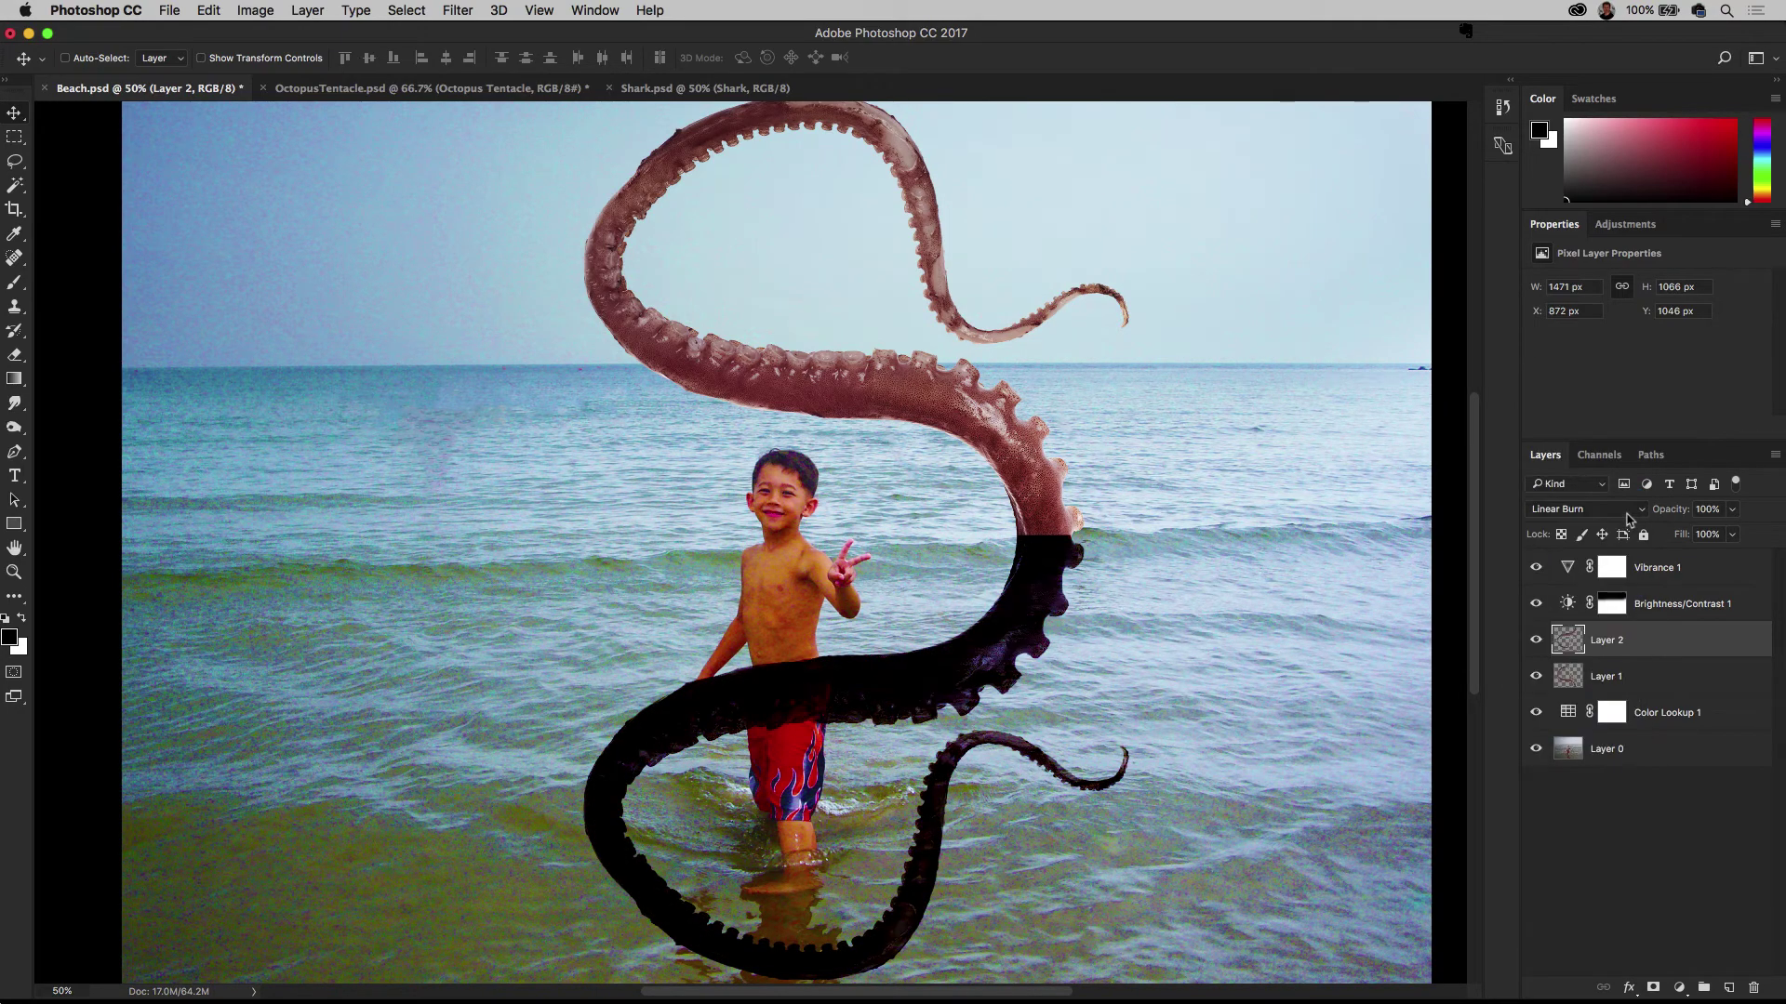
pyautogui.click(1625, 511)
pyautogui.click(1623, 547)
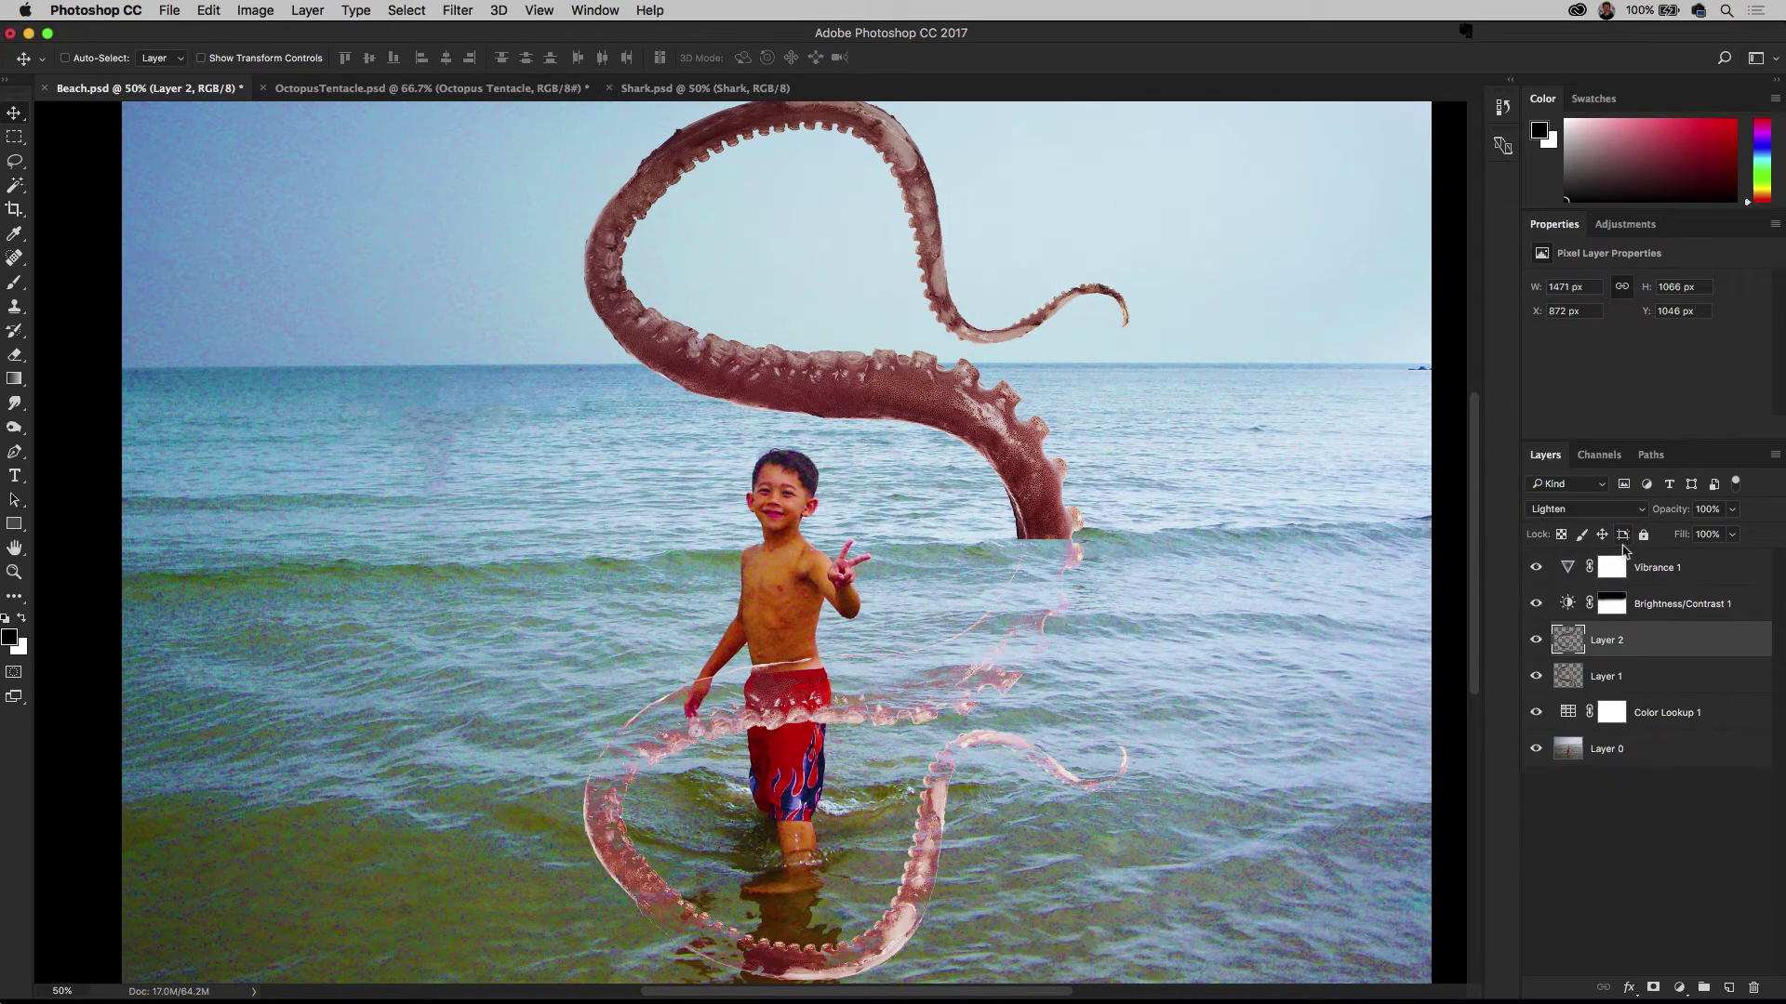
# Set Layer 2 to Multiply blending at 43% opacity
pyautogui.click(1624, 517)
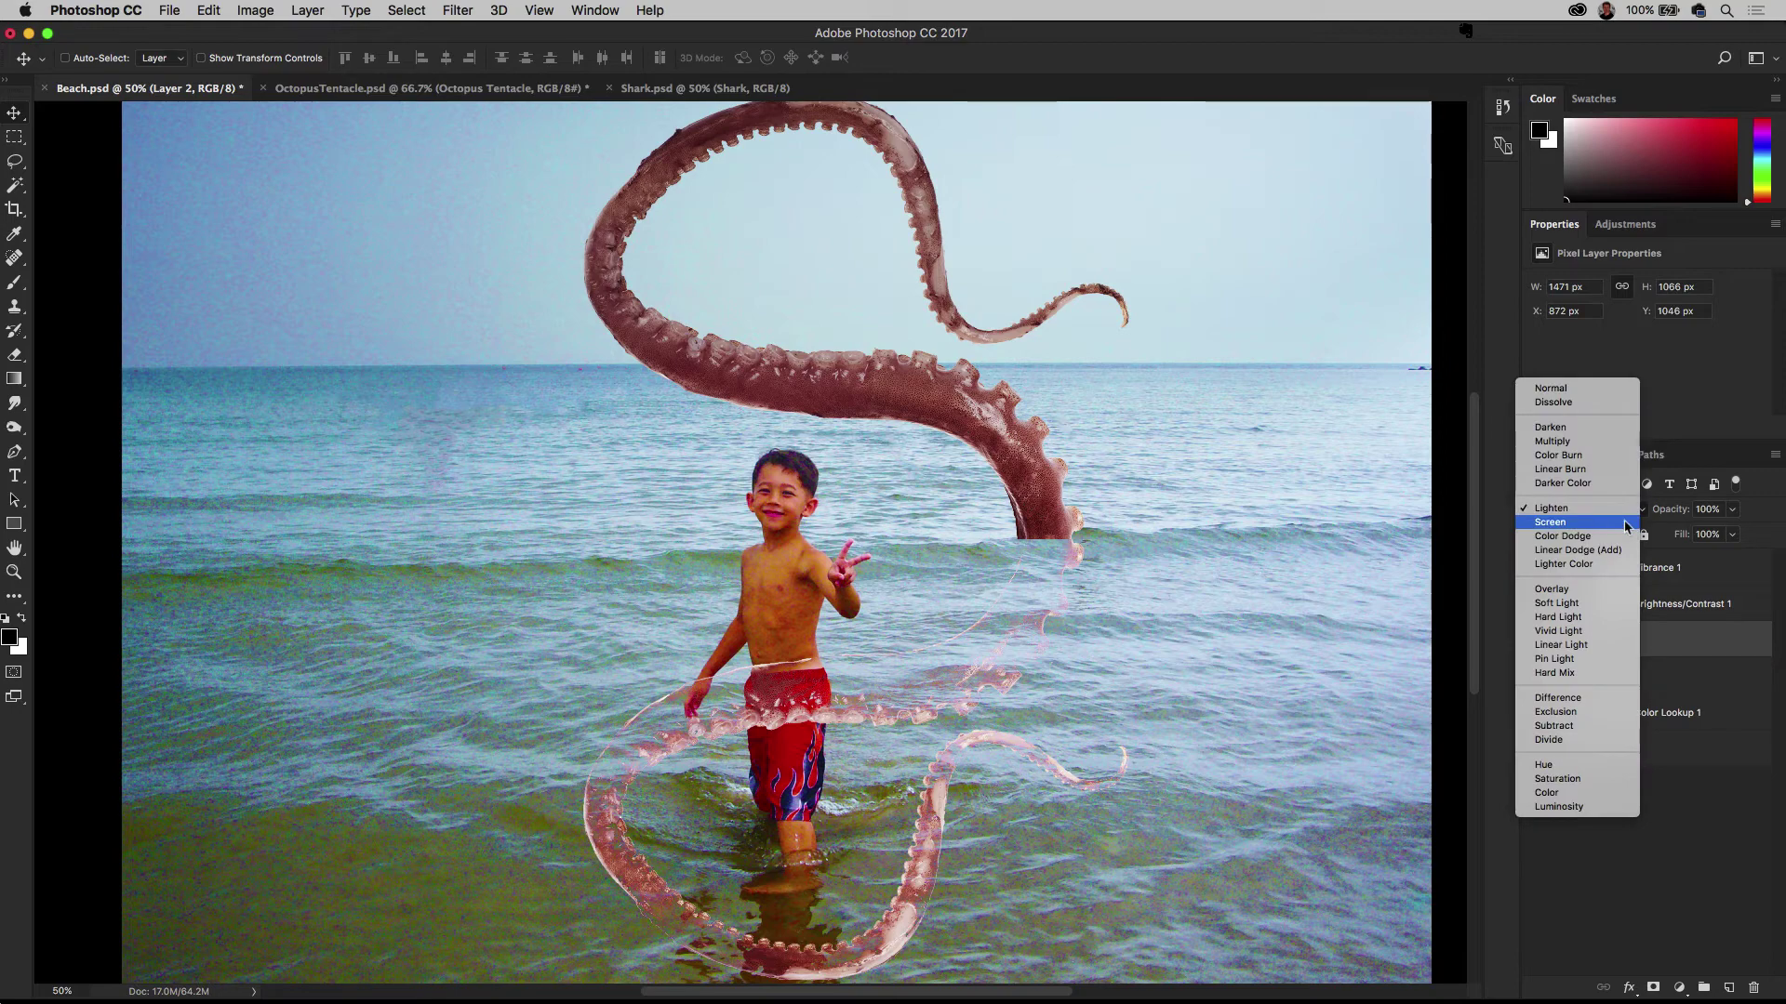
pyautogui.click(1617, 441)
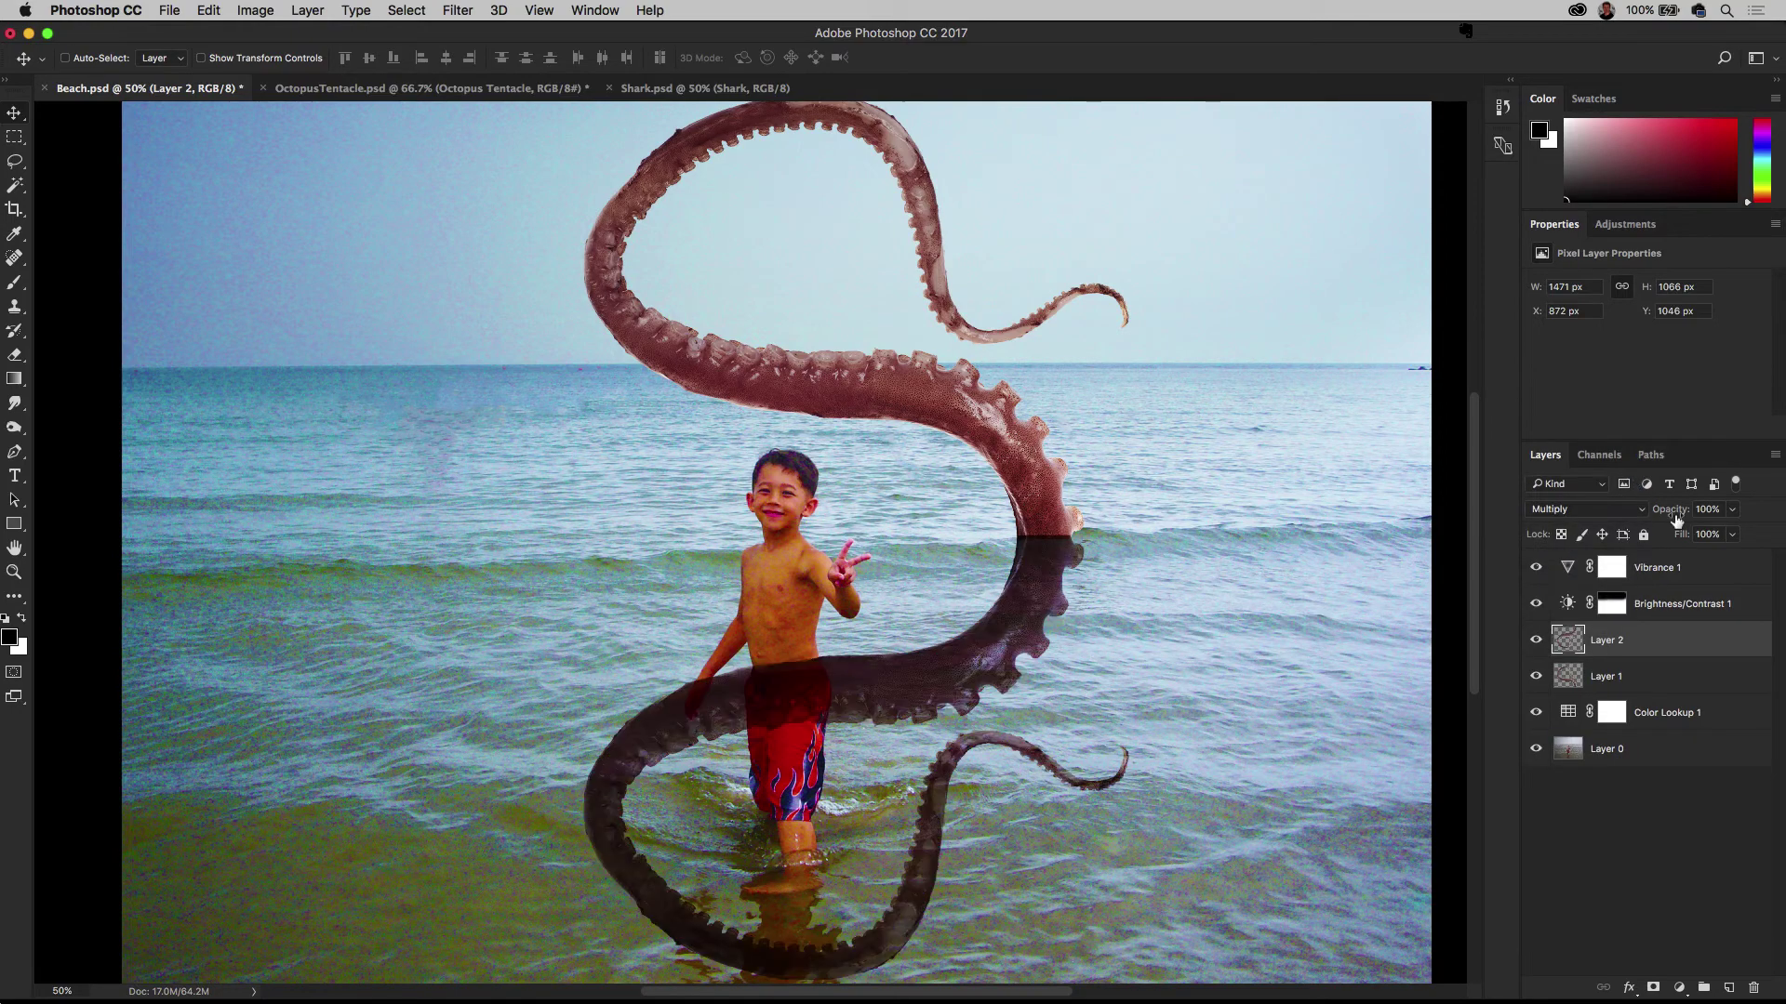
pyautogui.press('4')
pyautogui.press('0')
pyautogui.write('4')
pyautogui.write('43')
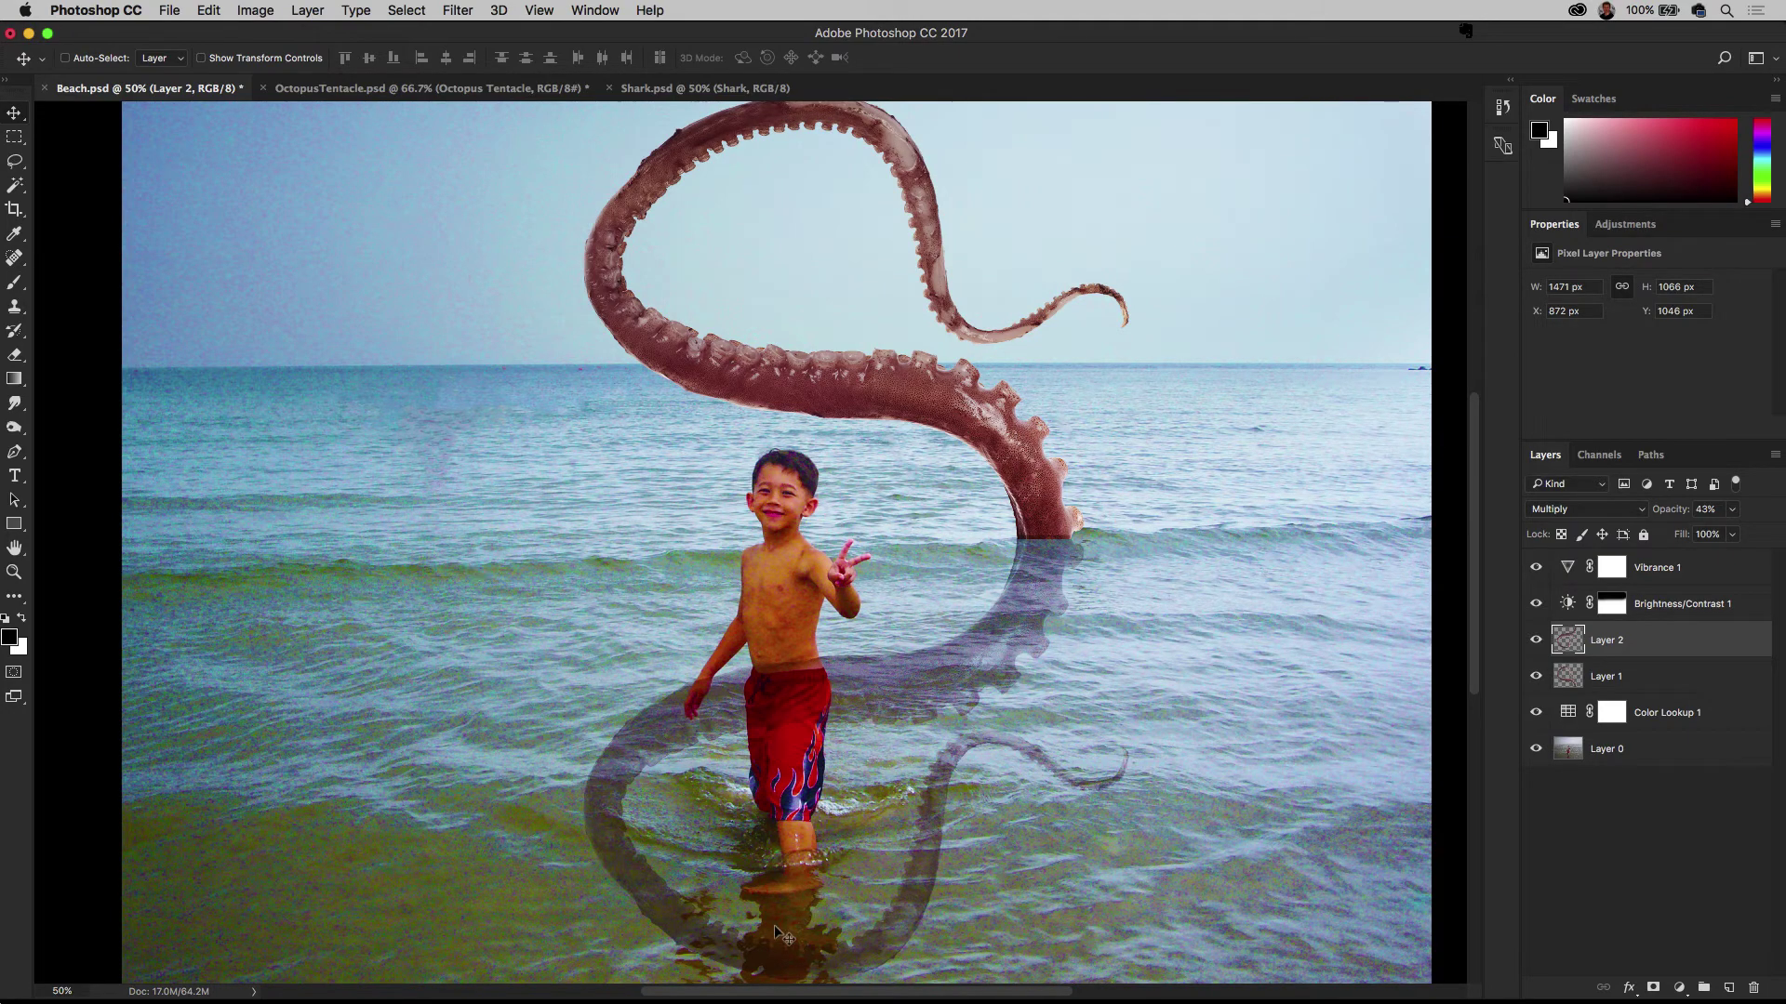
# Apply a Filter > Distort > Wave to Layer 2, tuning Number of Generators and Vertical Scale
pyautogui.click(450, 19)
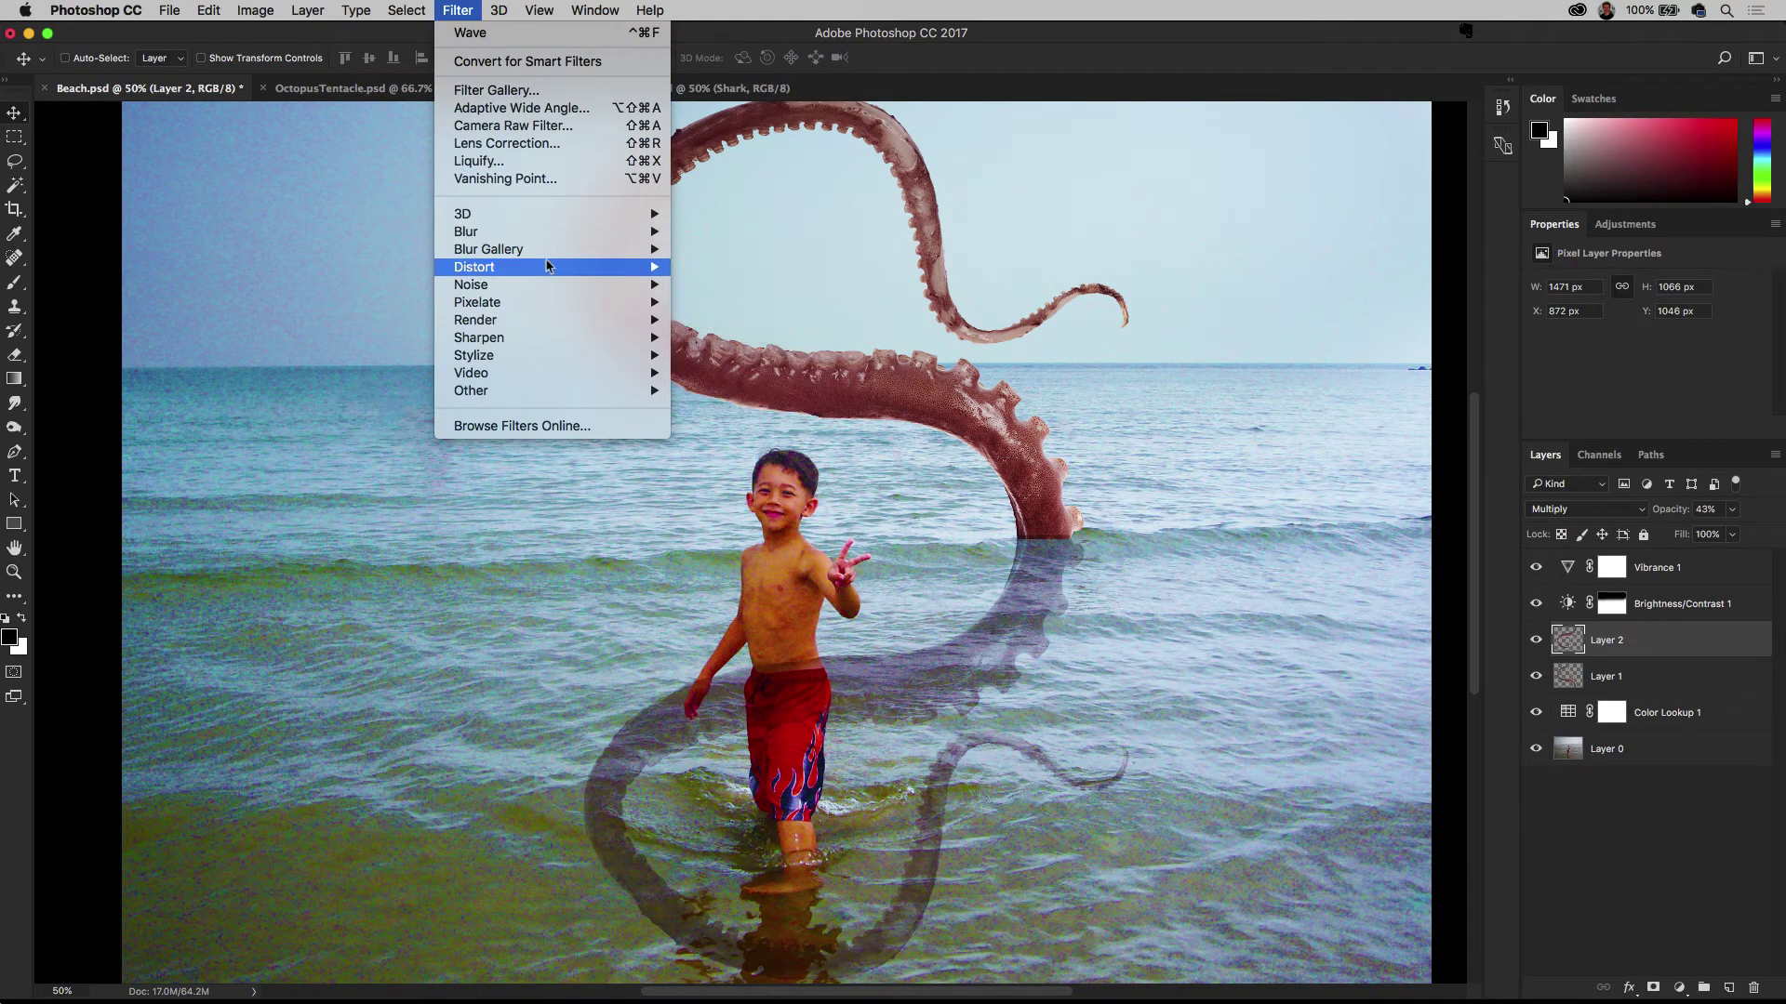
pyautogui.moveTo(548, 267)
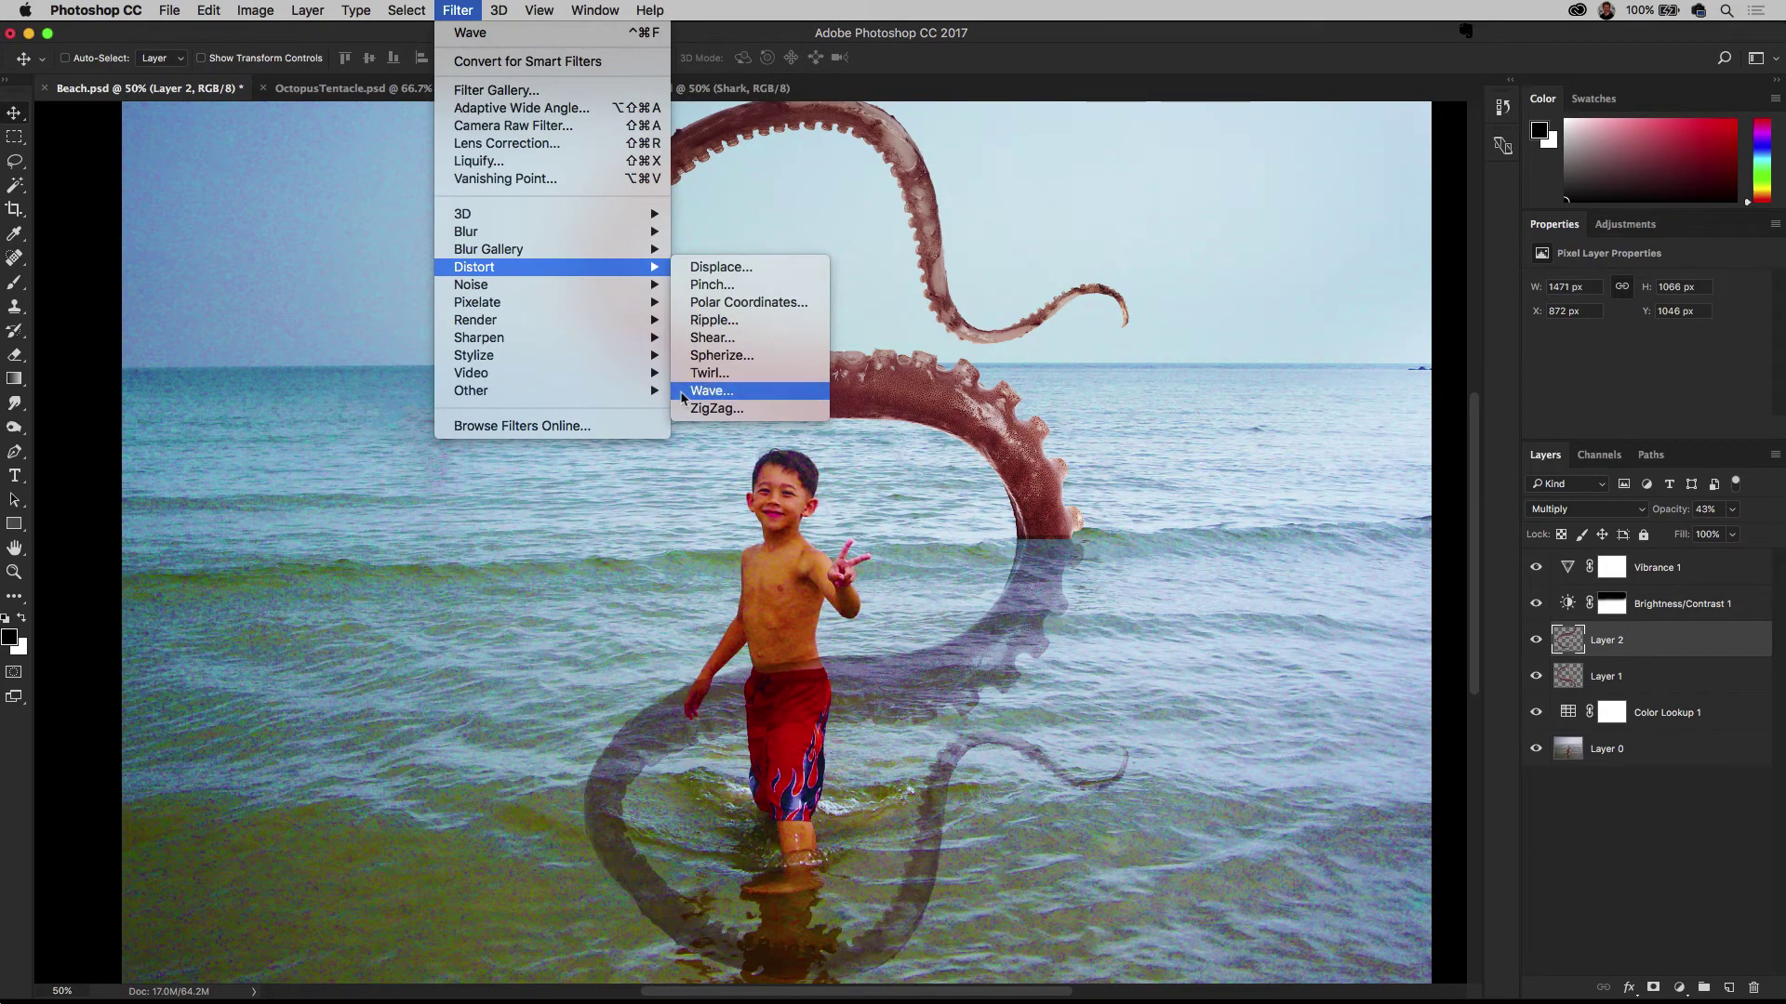
pyautogui.click(682, 393)
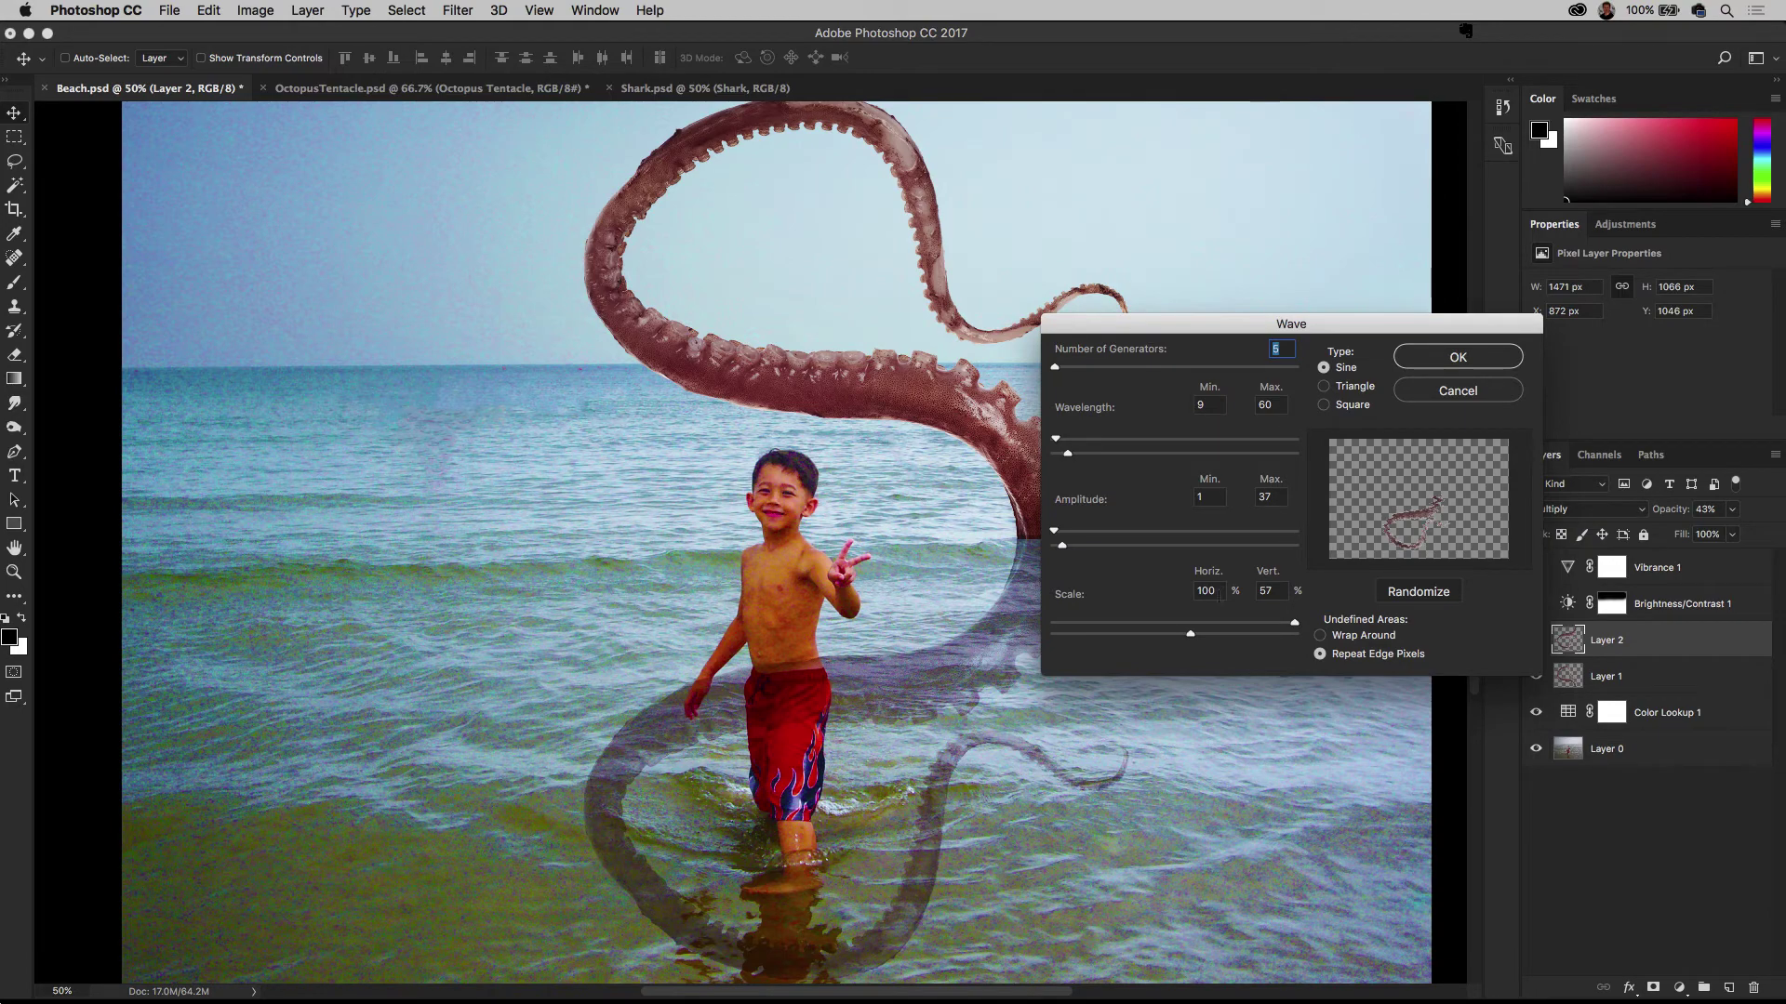
pyautogui.moveTo(1194, 635); pyautogui.dragTo(1180, 636)
pyautogui.moveTo(1170, 638); pyautogui.dragTo(1179, 640)
pyautogui.click(1087, 368)
pyautogui.moveTo(1087, 369); pyautogui.dragTo(1056, 375)
pyautogui.moveTo(1057, 370); pyautogui.dragTo(1058, 370)
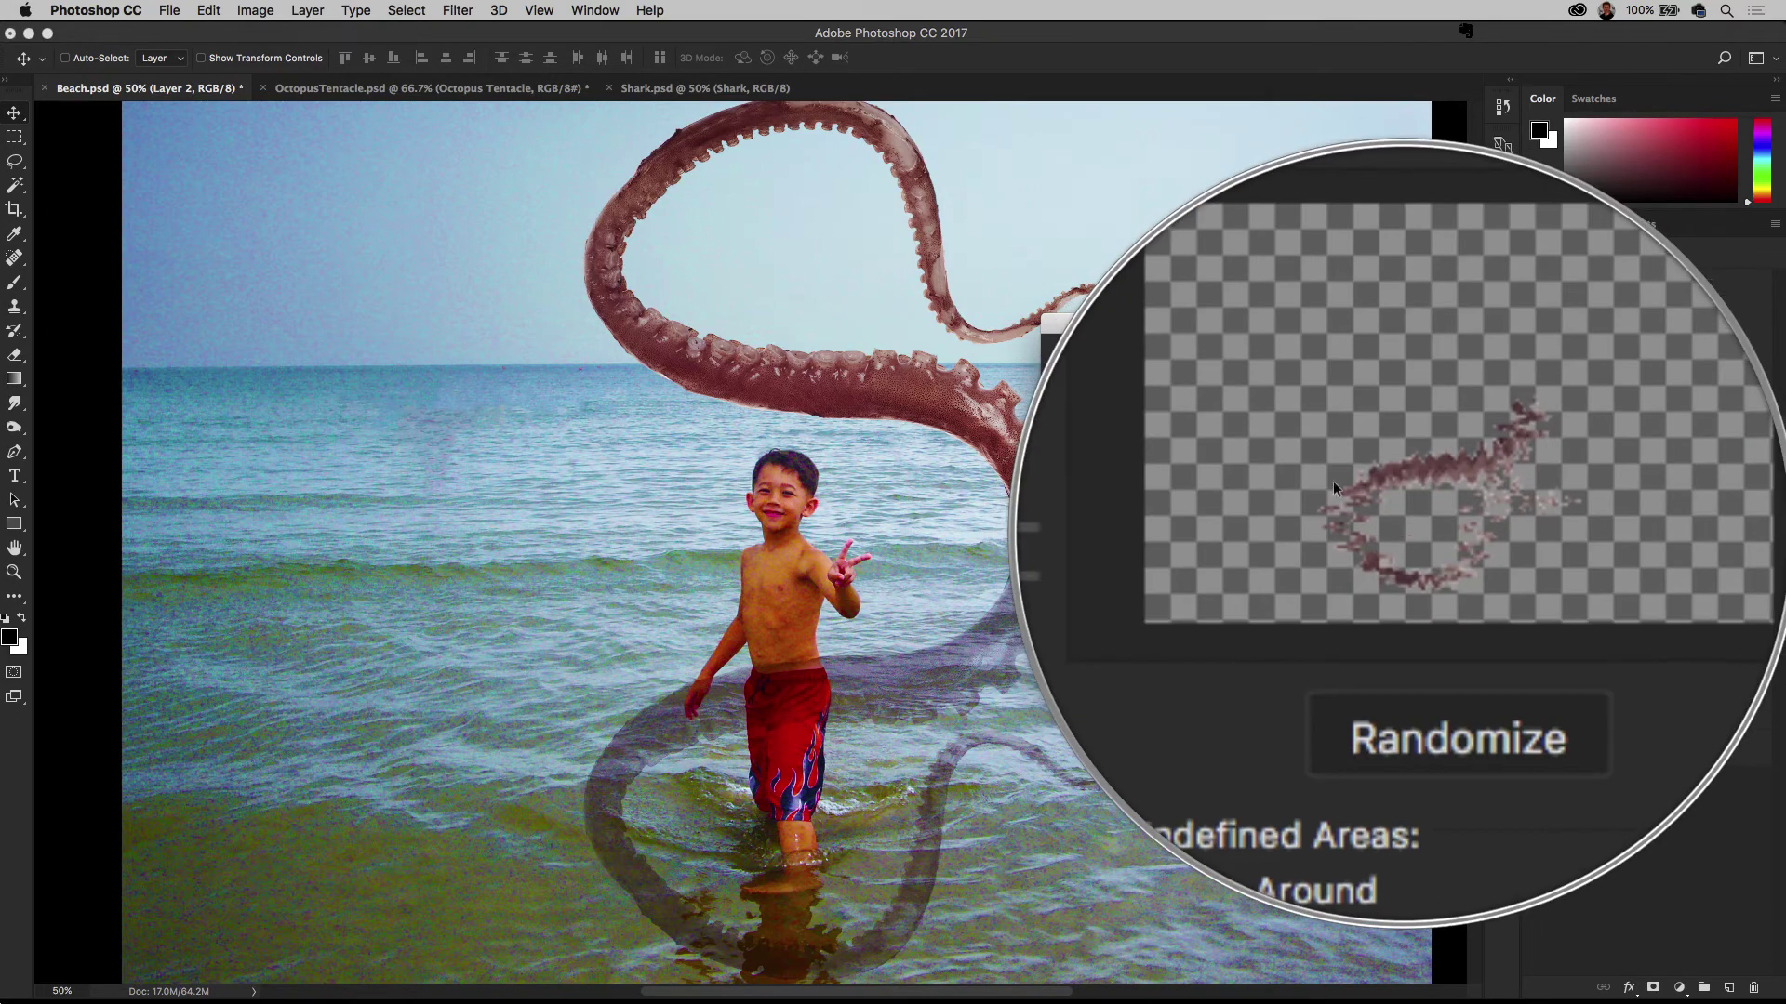
pyautogui.moveTo(1059, 368); pyautogui.dragTo(1057, 369)
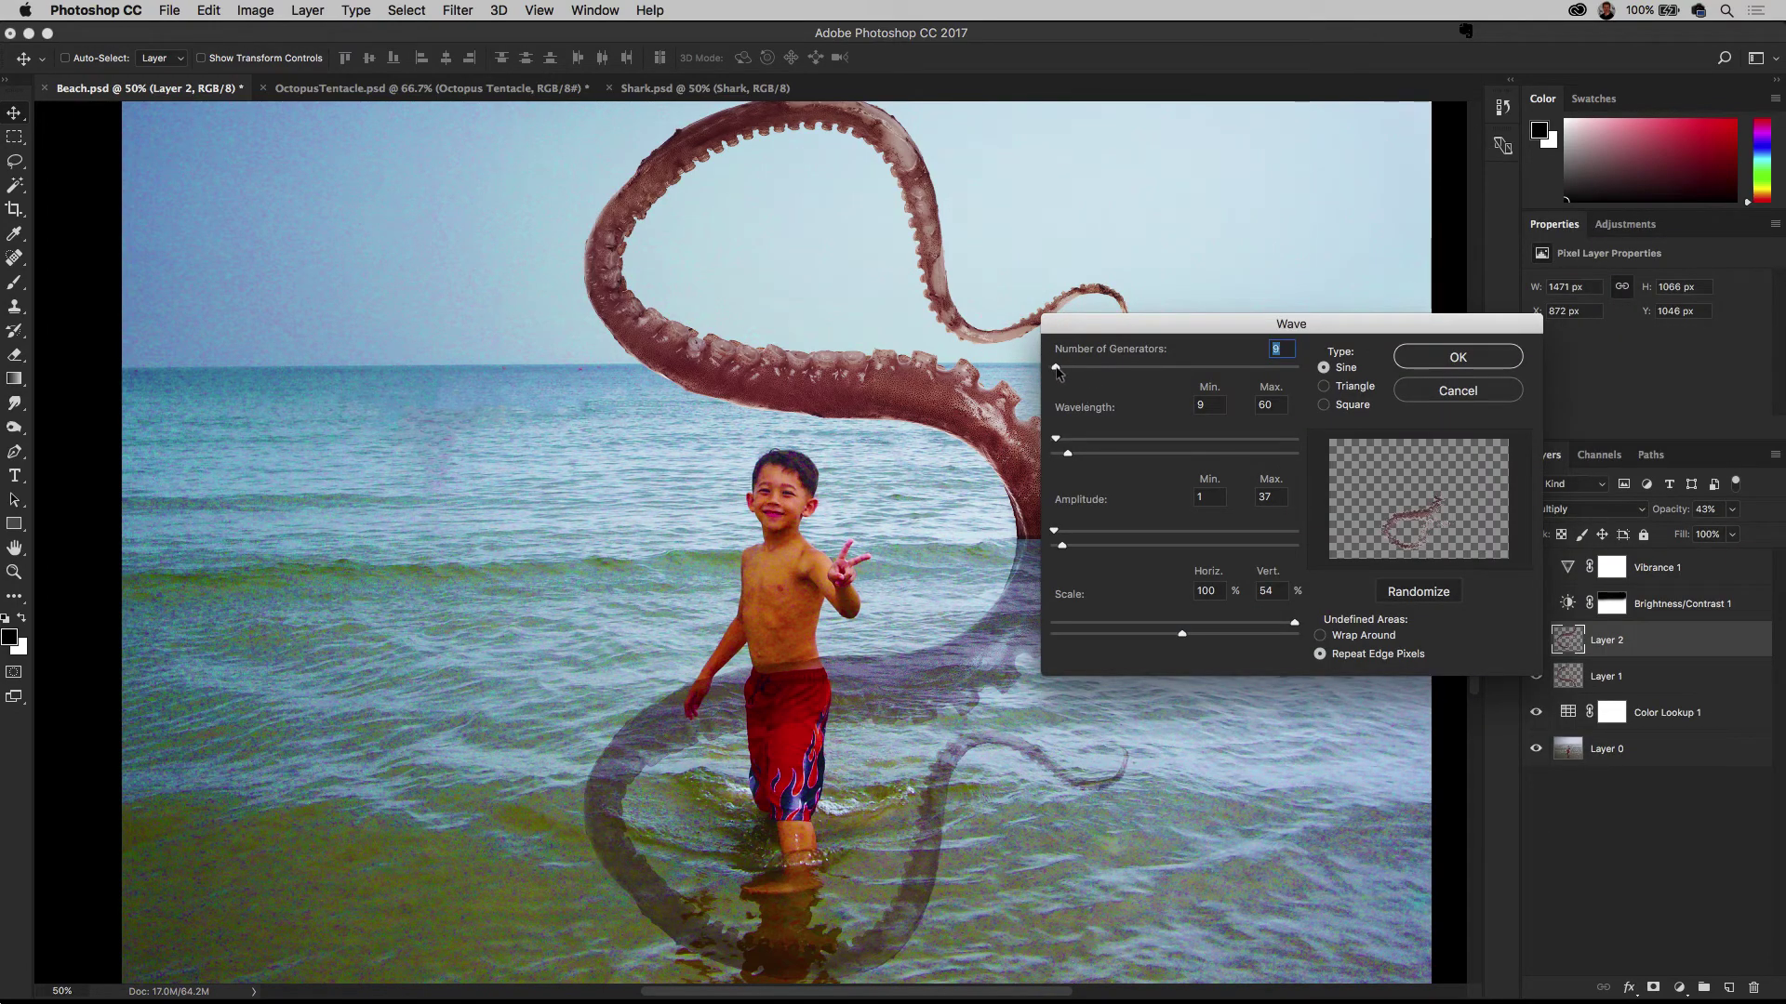
pyautogui.click(1439, 359)
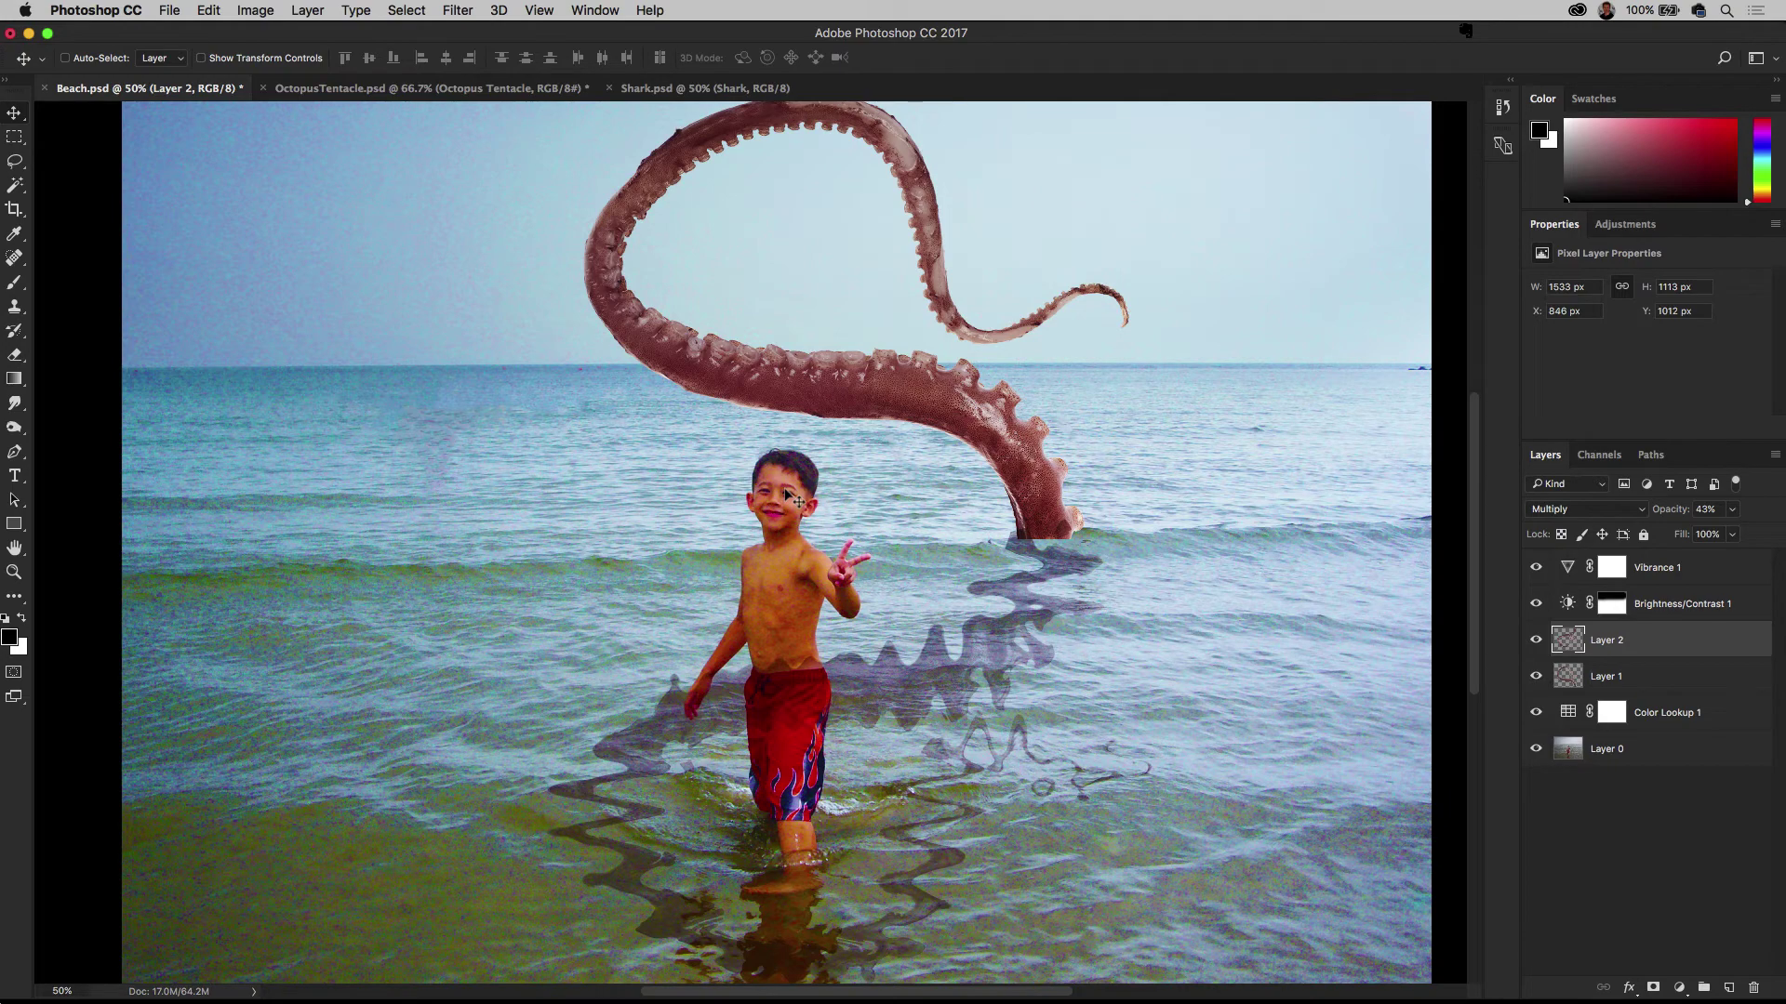
# Undo the tight Wave distortion on the tentacle shadow and reopen the Wave filter
pyautogui.click(209, 10)
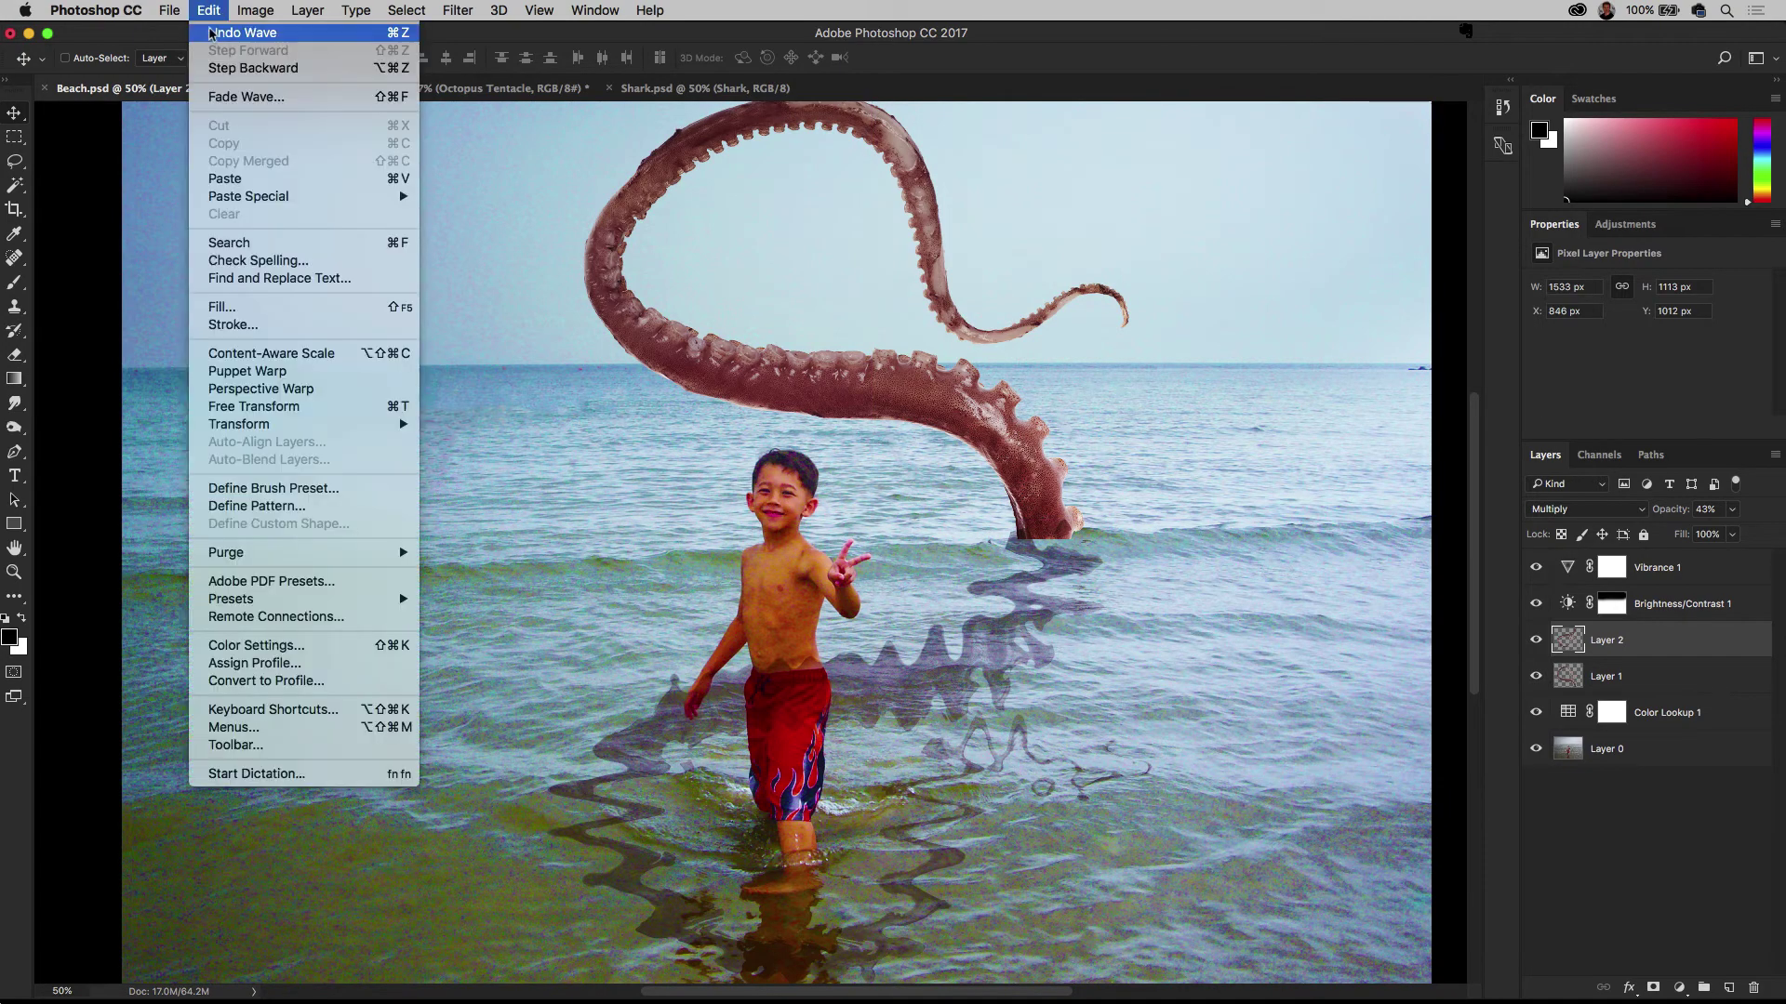
pyautogui.click(211, 33)
pyautogui.click(458, 10)
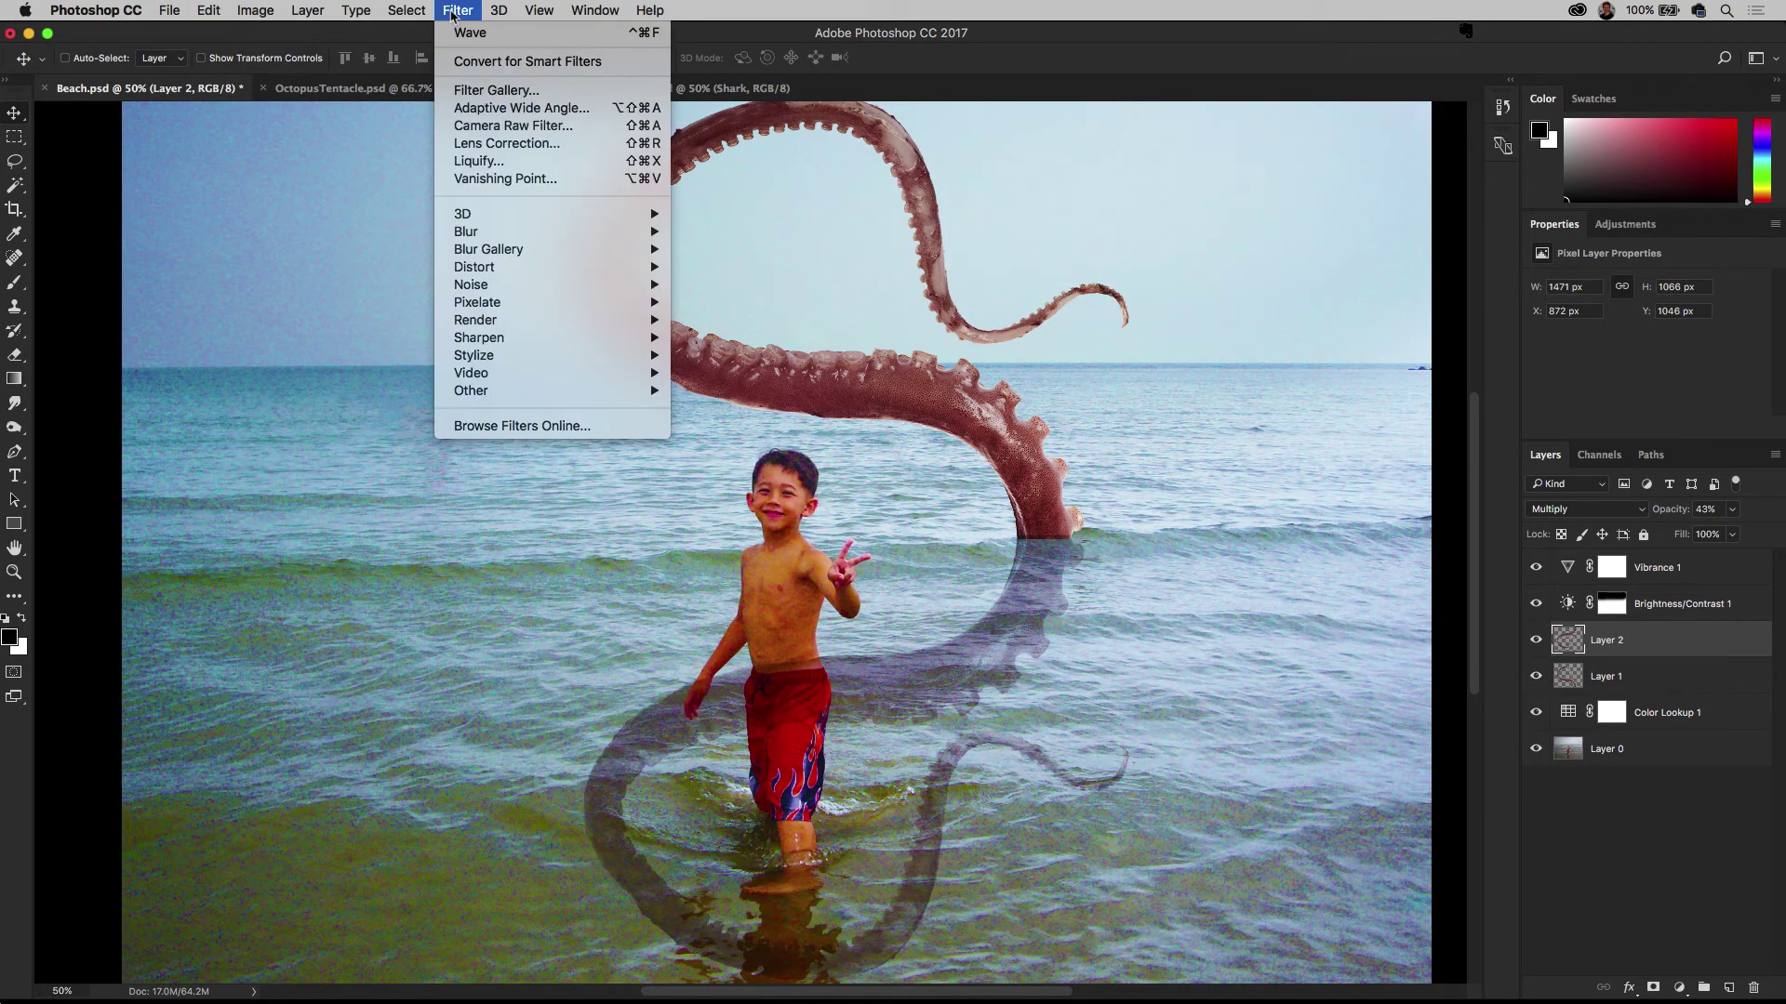
pyautogui.moveTo(509, 270)
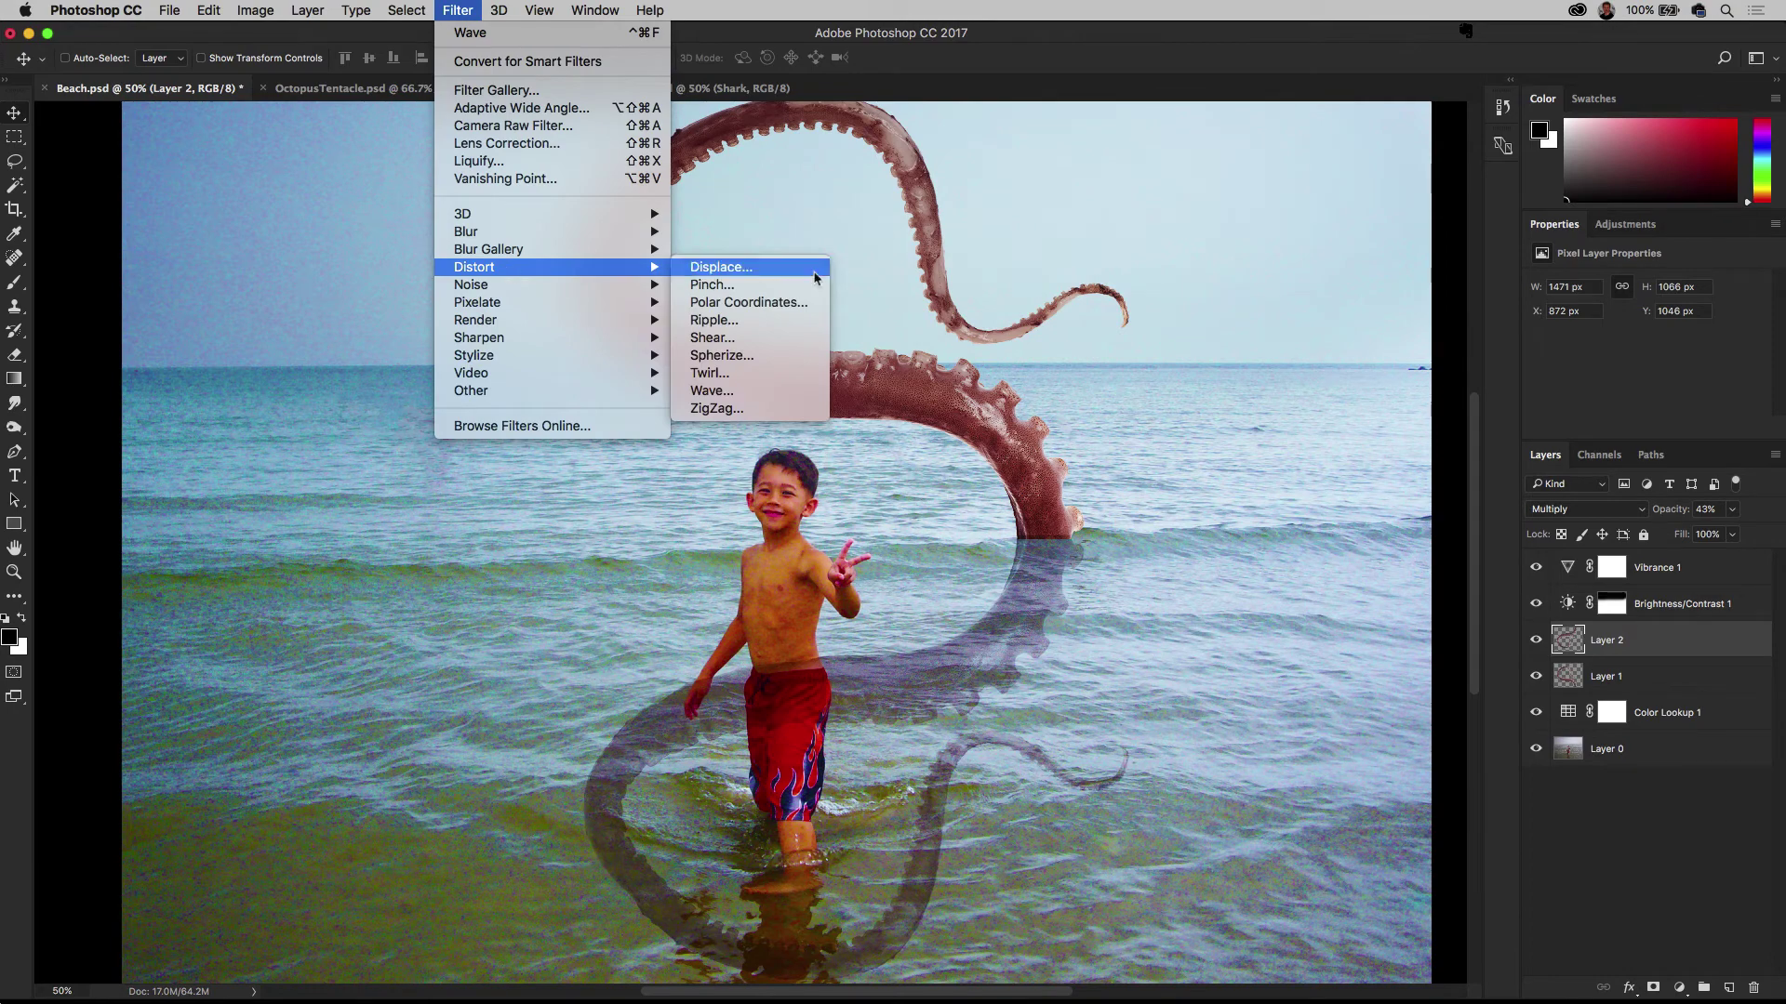
pyautogui.click(784, 392)
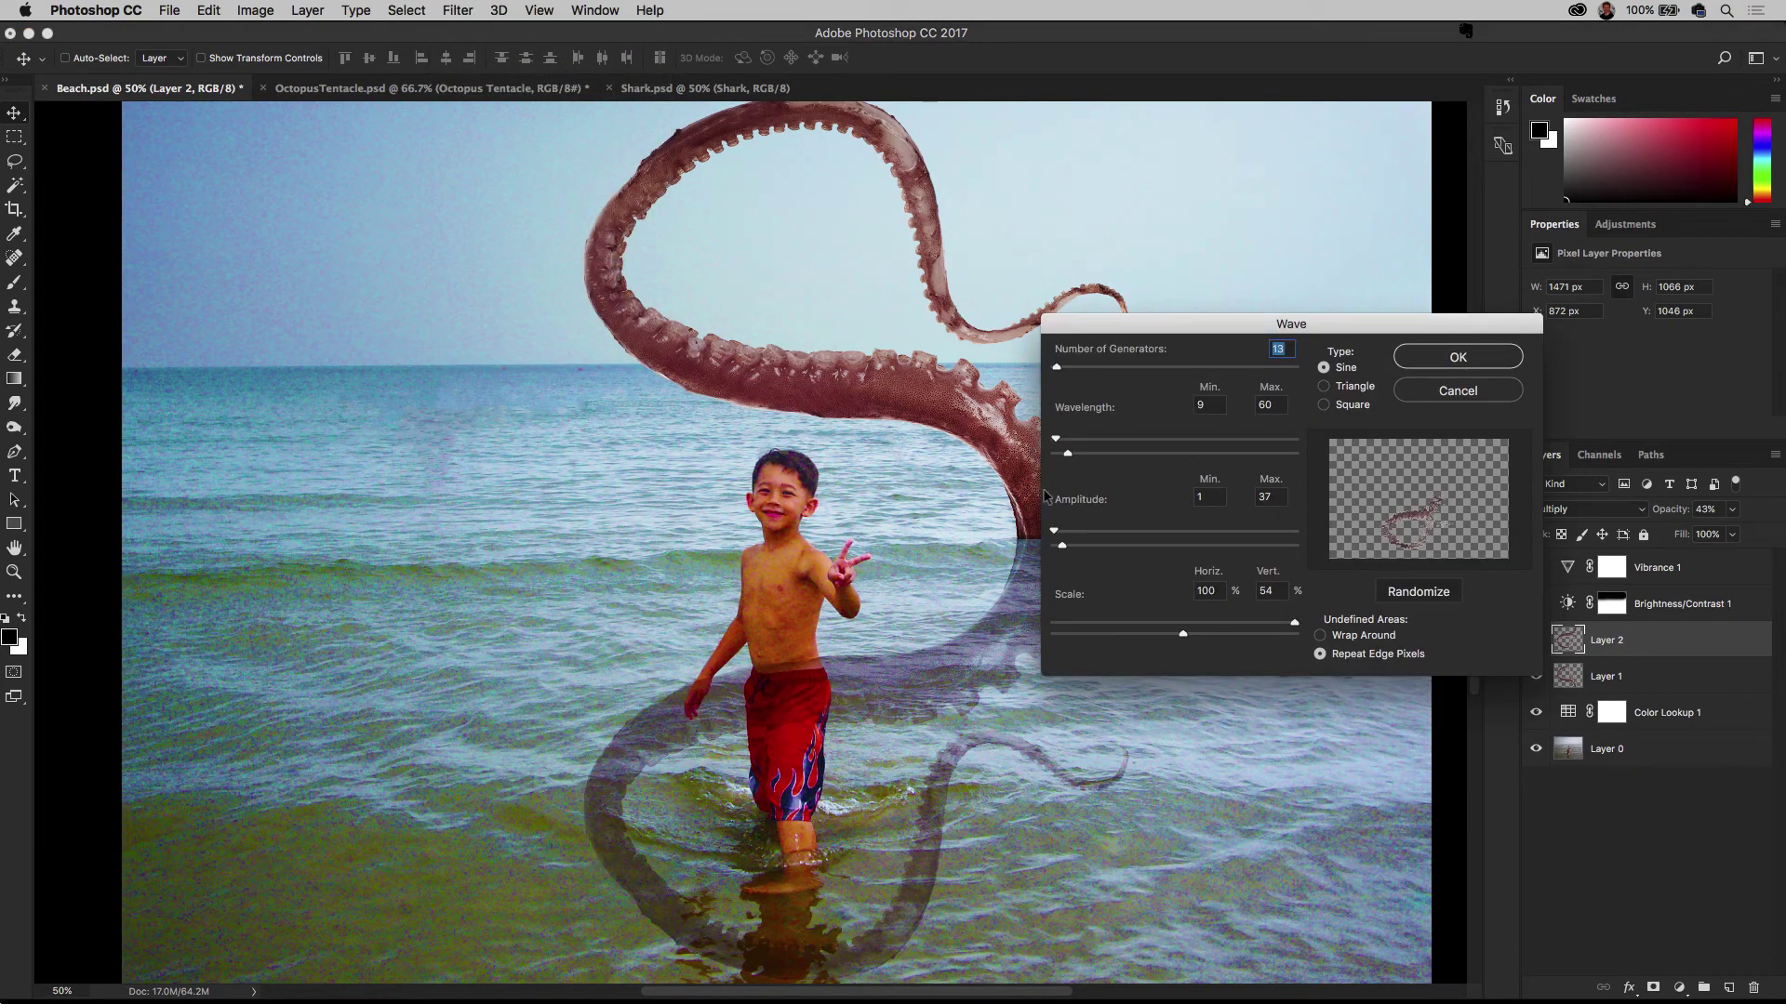
# Reapply Wave with 16 generators, wavelength 66–156, higher amplitude and 25% vertical scale
pyautogui.moveTo(1065, 455); pyautogui.dragTo(1073, 456)
pyautogui.moveTo(1056, 369); pyautogui.dragTo(1056, 371)
pyautogui.moveTo(1055, 535); pyautogui.dragTo(1030, 537)
pyautogui.moveTo(1073, 454); pyautogui.dragTo(1063, 457)
pyautogui.moveTo(1062, 454)
pyautogui.mouseDown()
pyautogui.moveTo(1125, 455)
pyautogui.moveTo(1067, 440)
pyautogui.moveTo(1093, 457)
pyautogui.mouseUp()
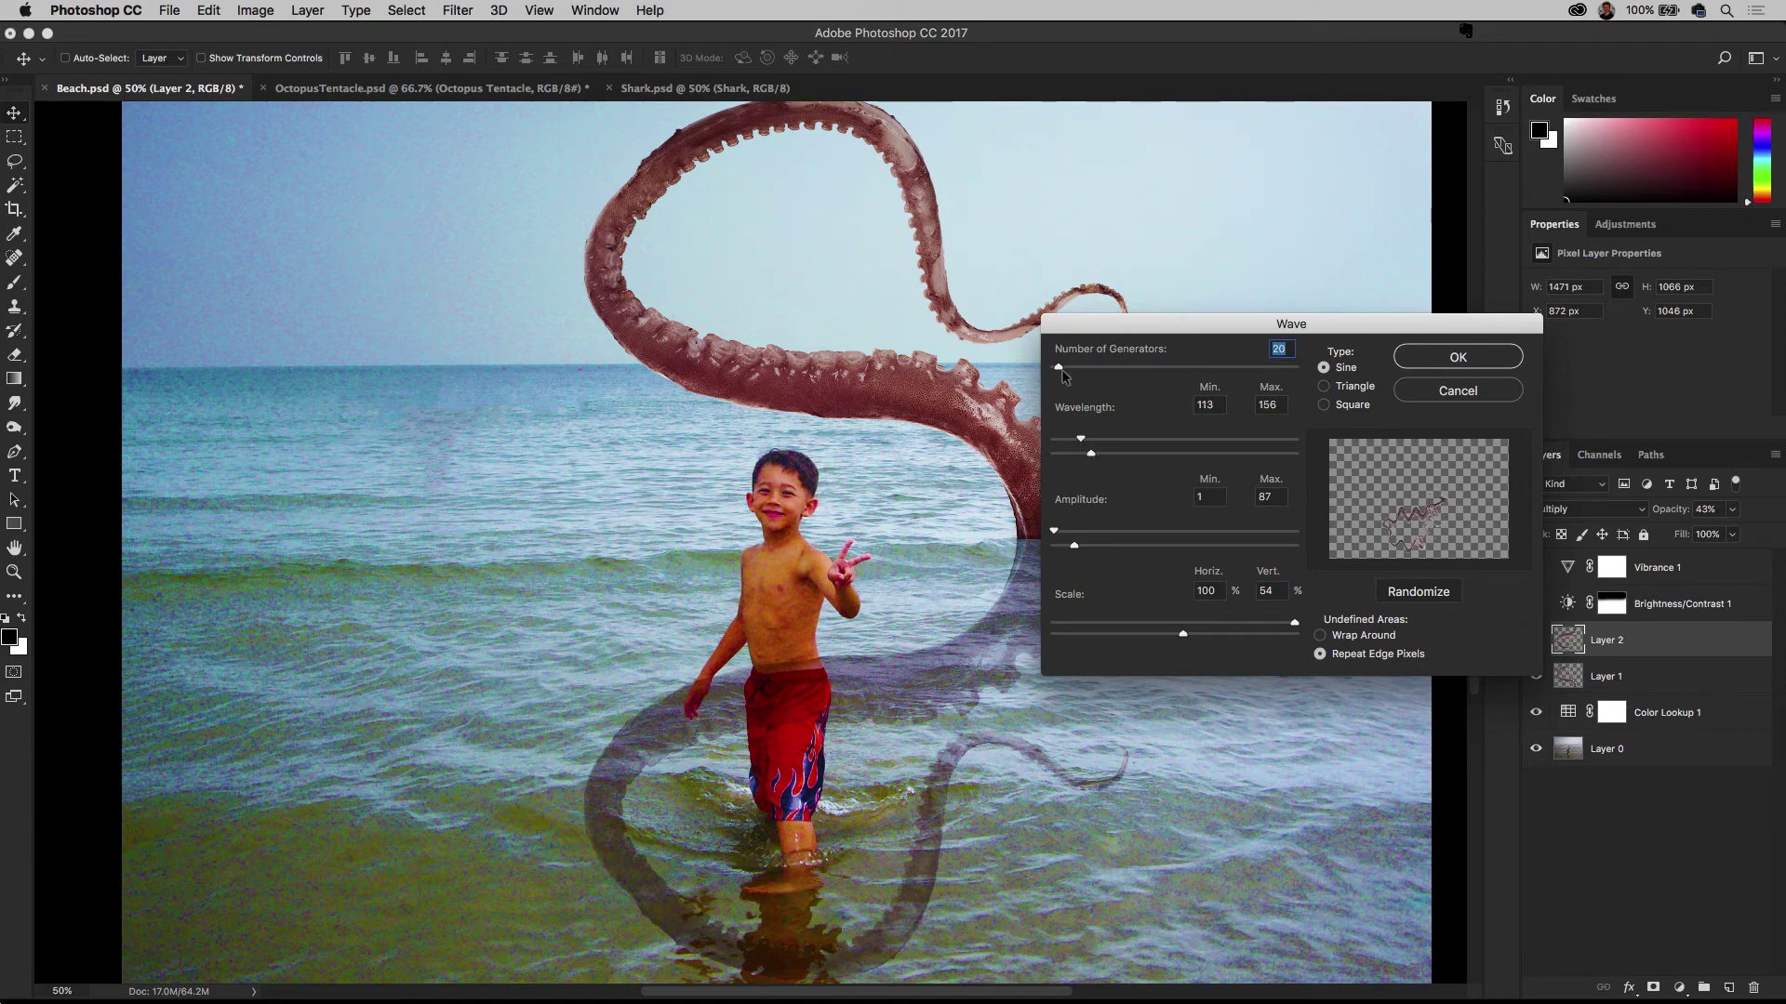
pyautogui.moveTo(1063, 368); pyautogui.dragTo(1062, 371)
pyautogui.moveTo(1222, 636); pyautogui.dragTo(1113, 636)
pyautogui.moveTo(1079, 439); pyautogui.dragTo(1068, 441)
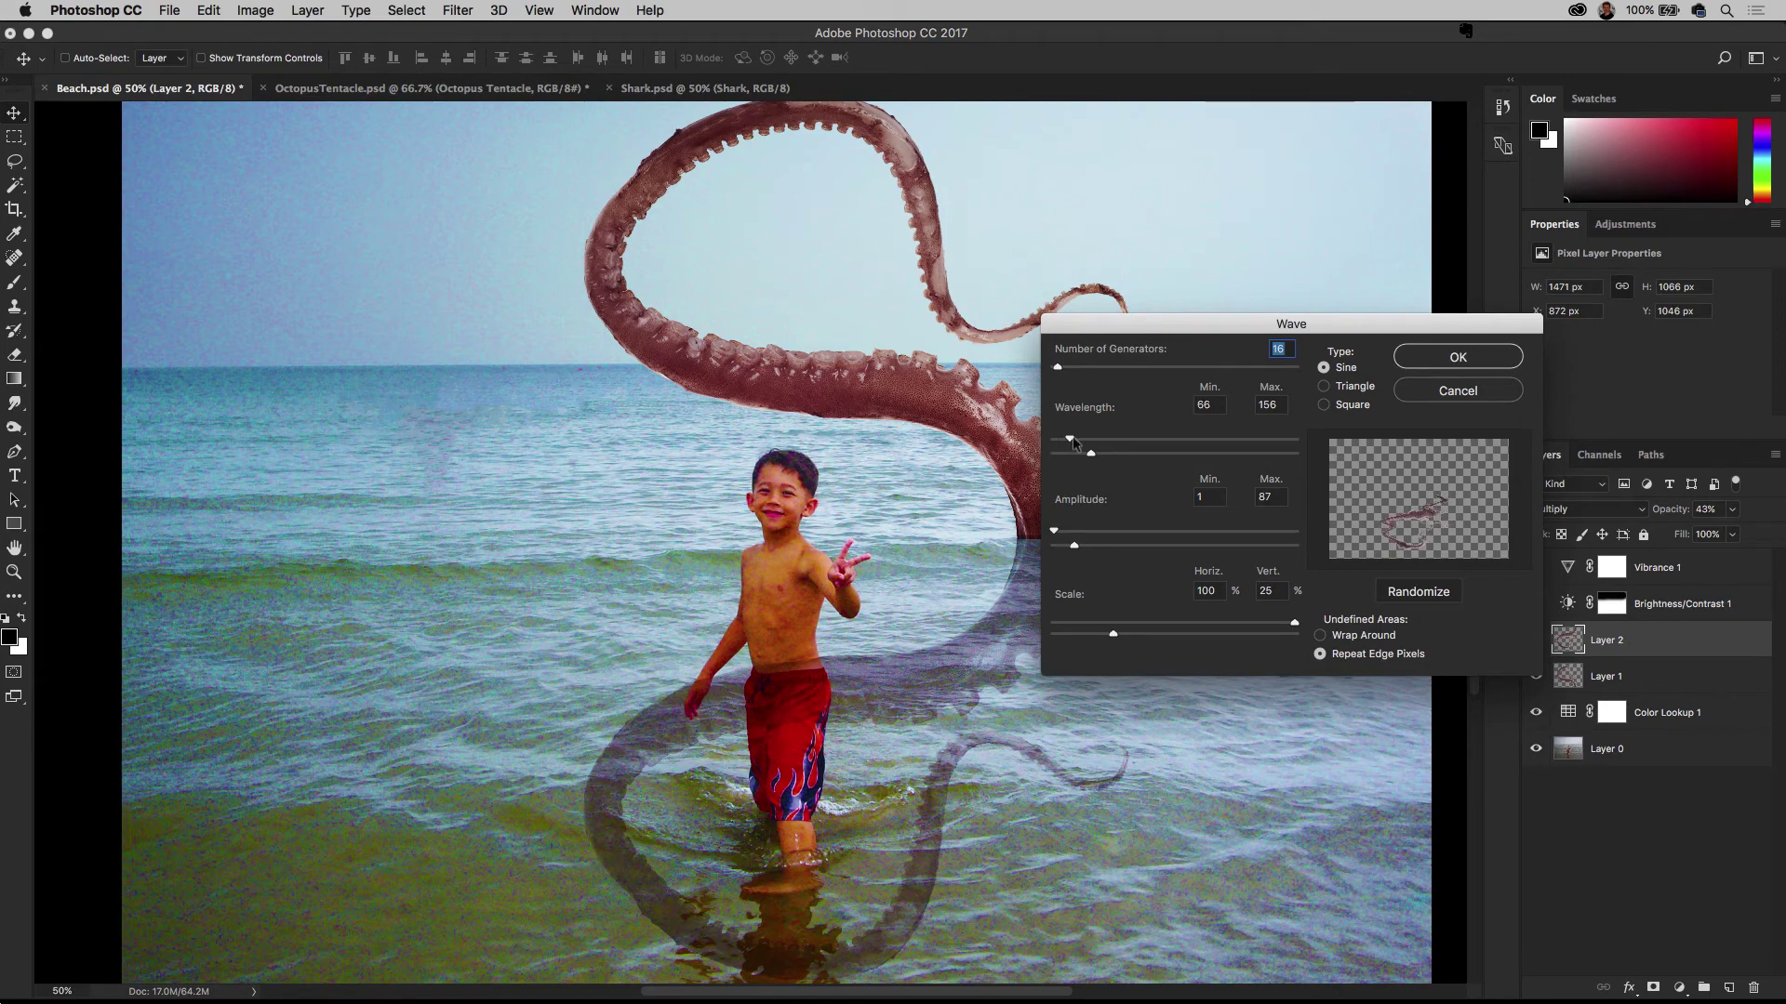
pyautogui.click(1465, 357)
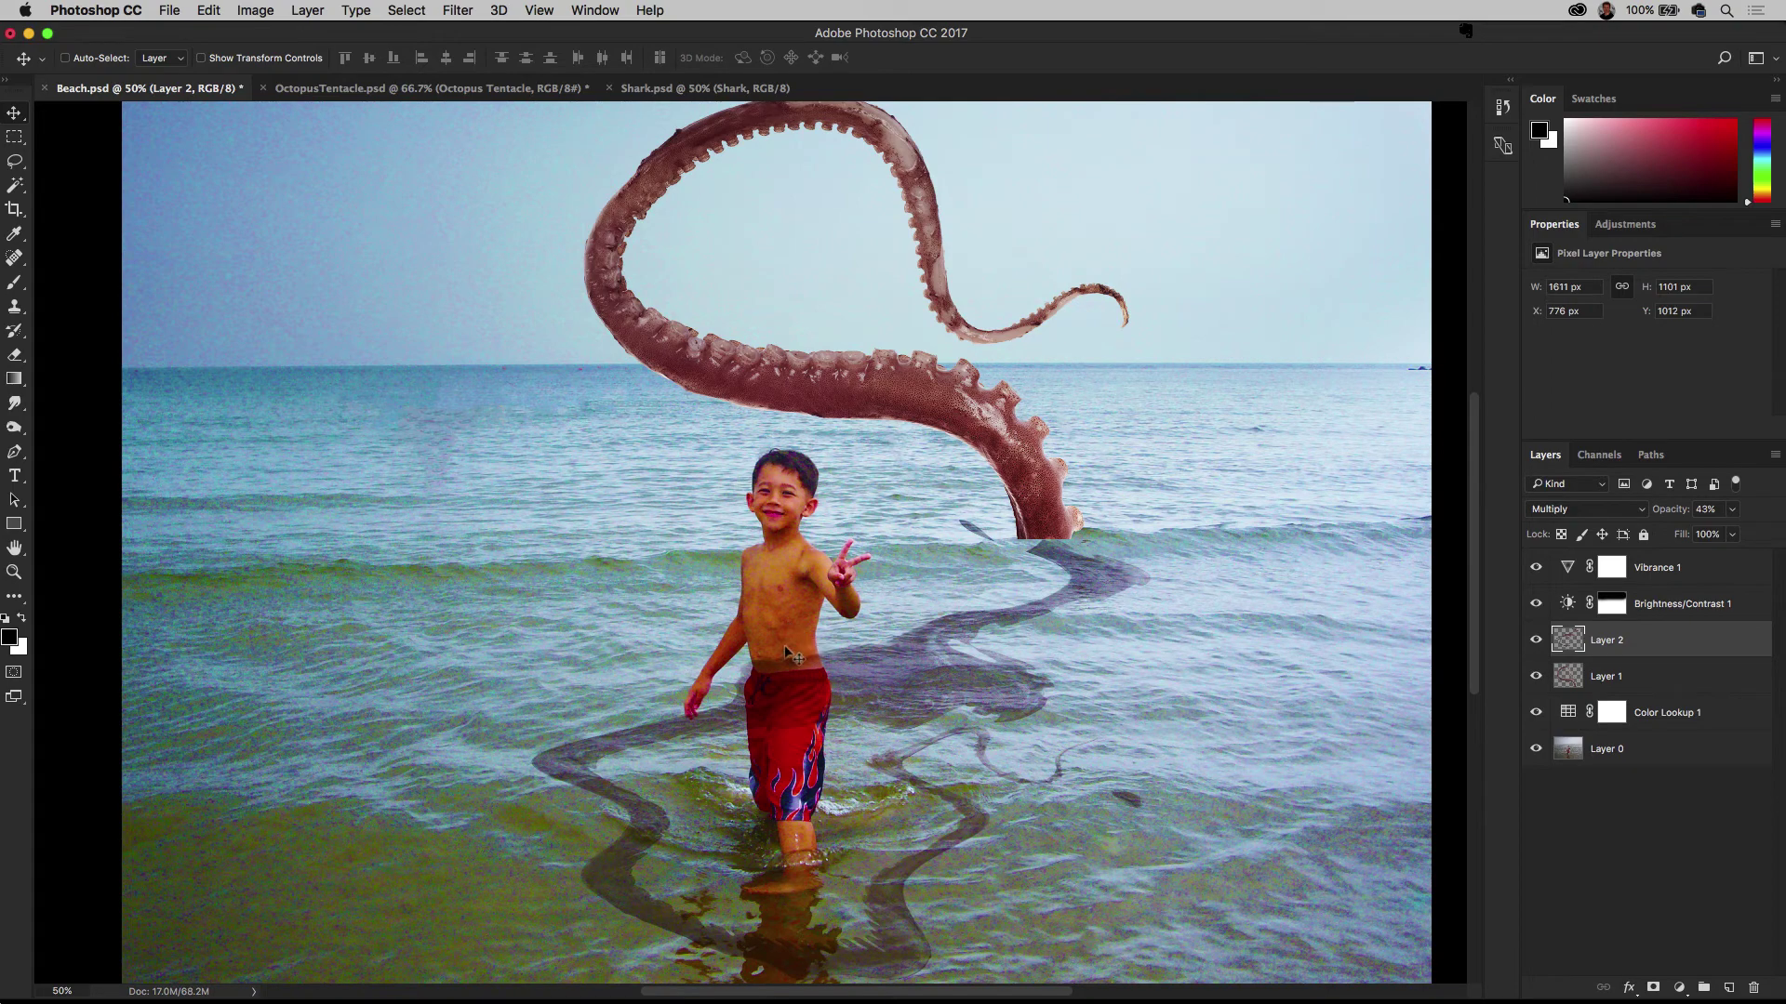
# Nudge the tentacle shadow up and left, test the Eraser and undo it, then reselect Layer 2
pyautogui.moveTo(780, 650); pyautogui.dragTo(770, 637)
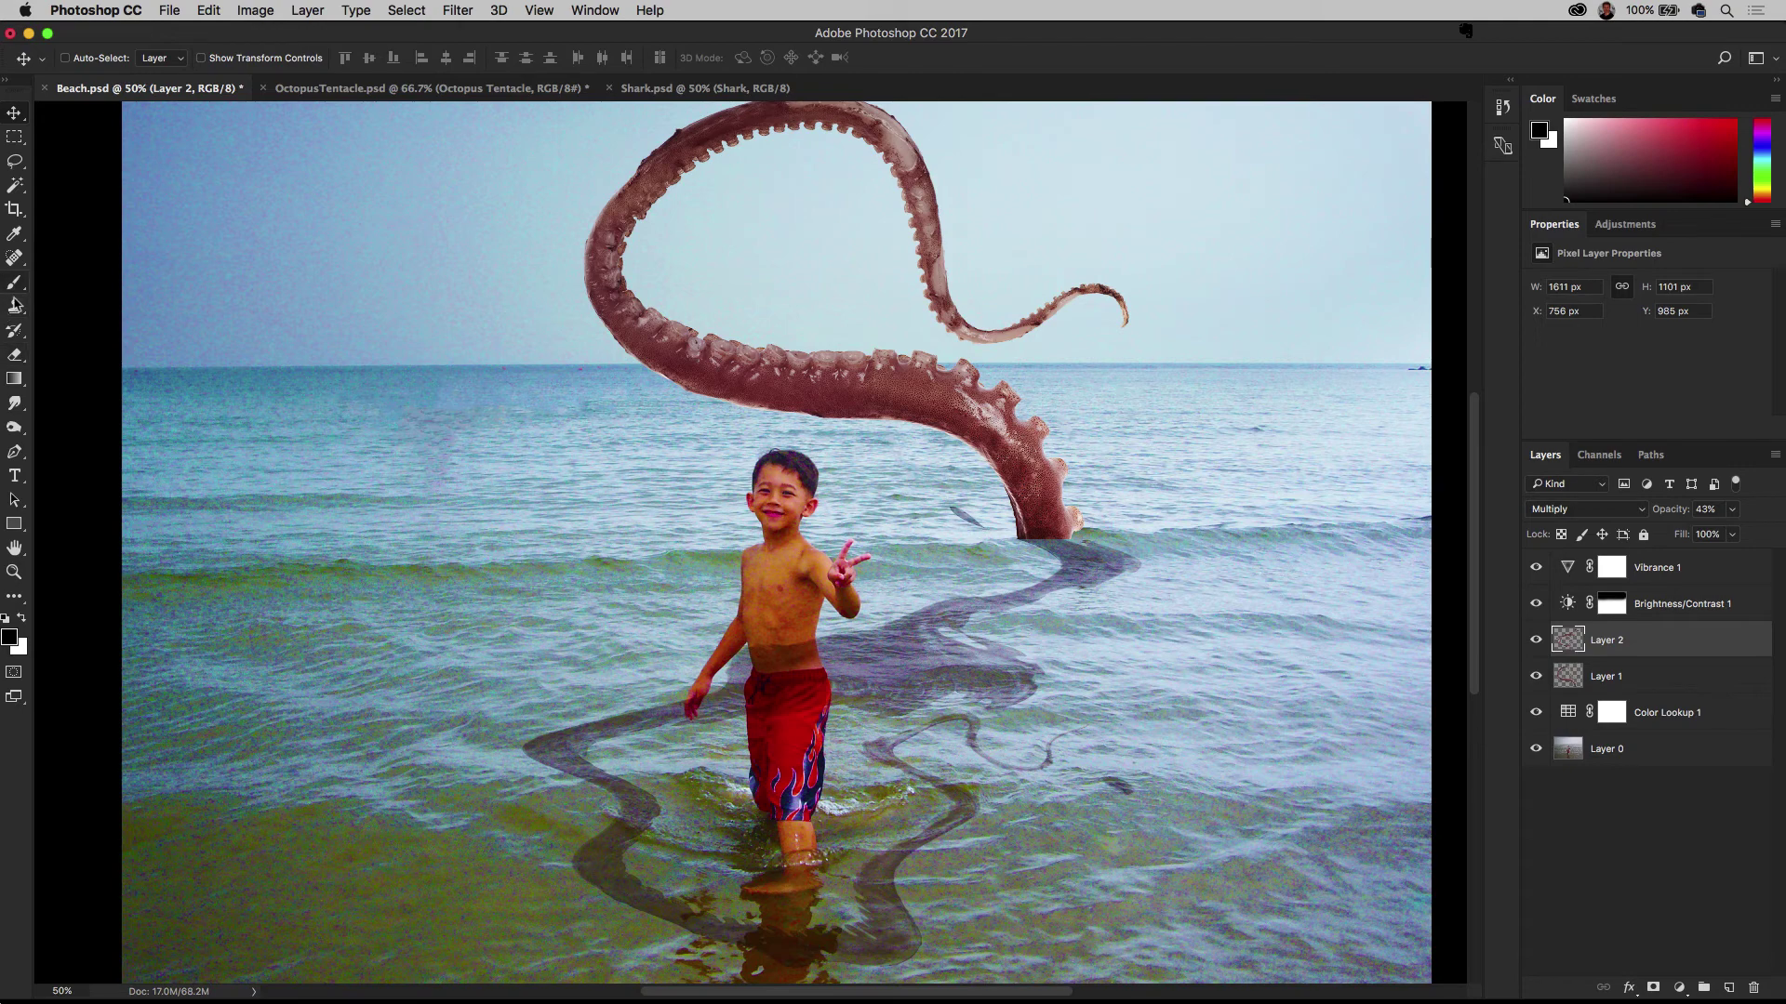
pyautogui.click(15, 357)
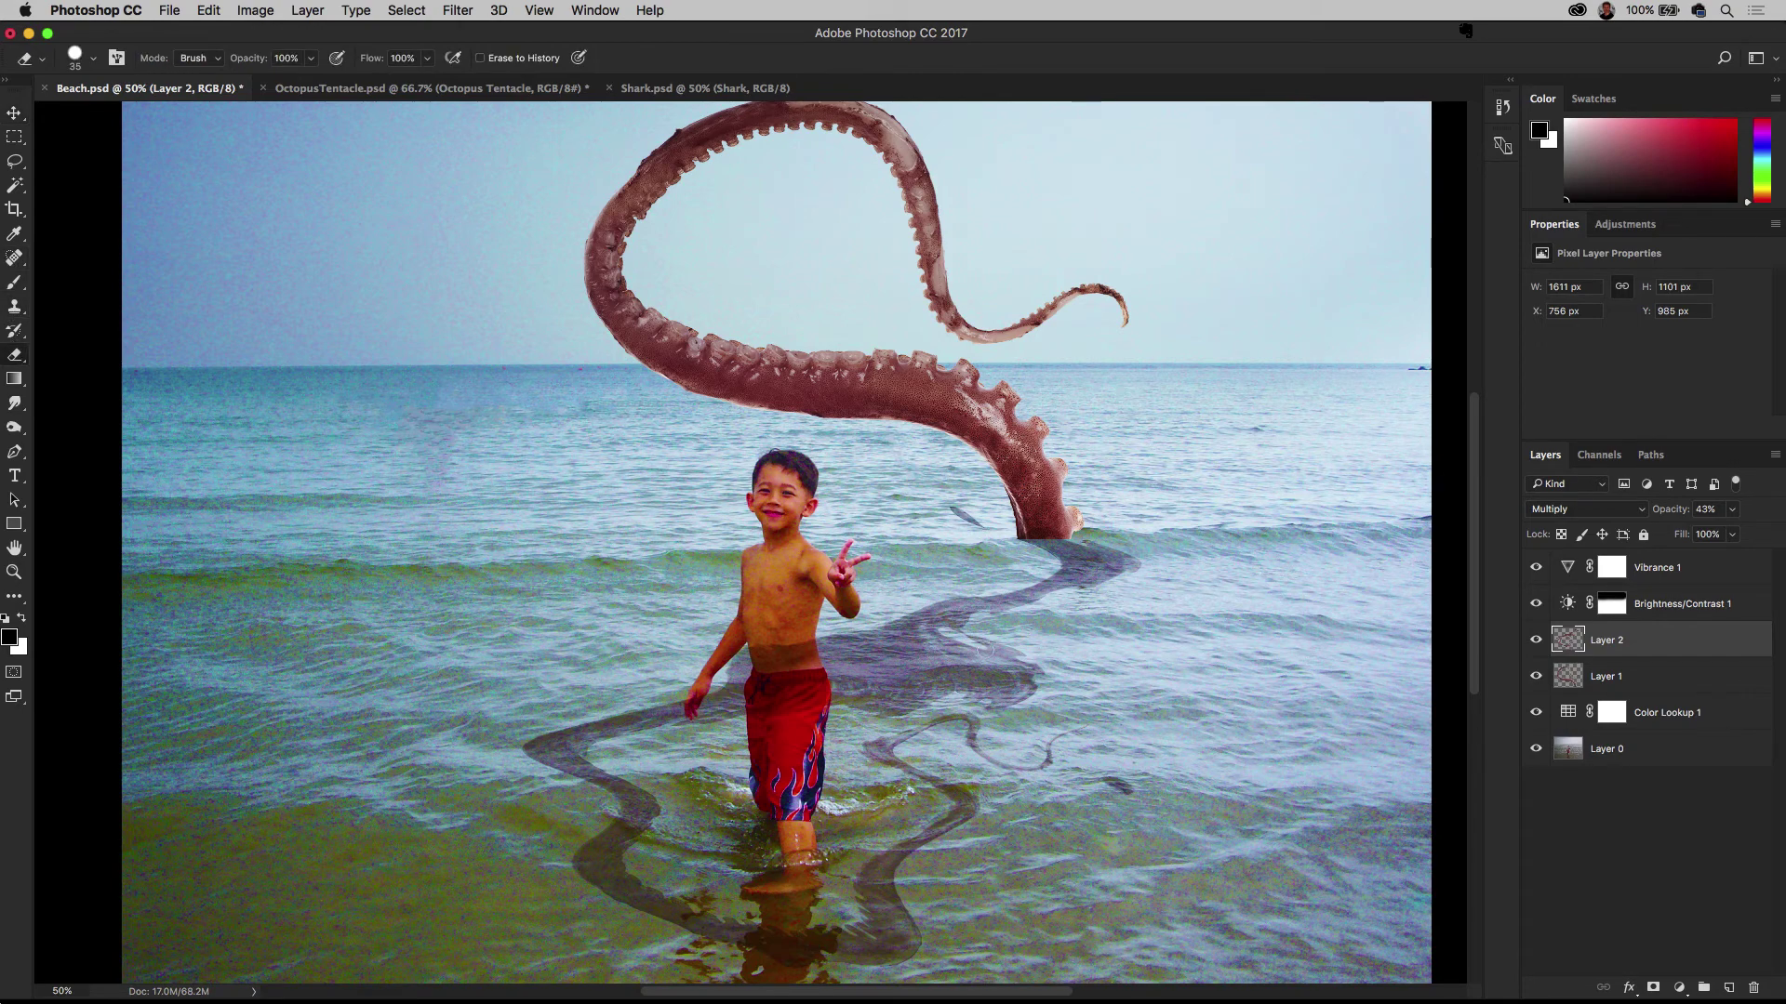
pyautogui.moveTo(932, 624)
pyautogui.mouseDown()
pyautogui.moveTo(1007, 705)
pyautogui.moveTo(925, 707)
pyautogui.mouseUp()
pyautogui.press('super+z')
pyautogui.click(1604, 610)
pyautogui.click(1621, 642)
# Add a mask to Layer 2 and paint out the shadow around the boy's legs with a 600 brush
pyautogui.click(1654, 990)
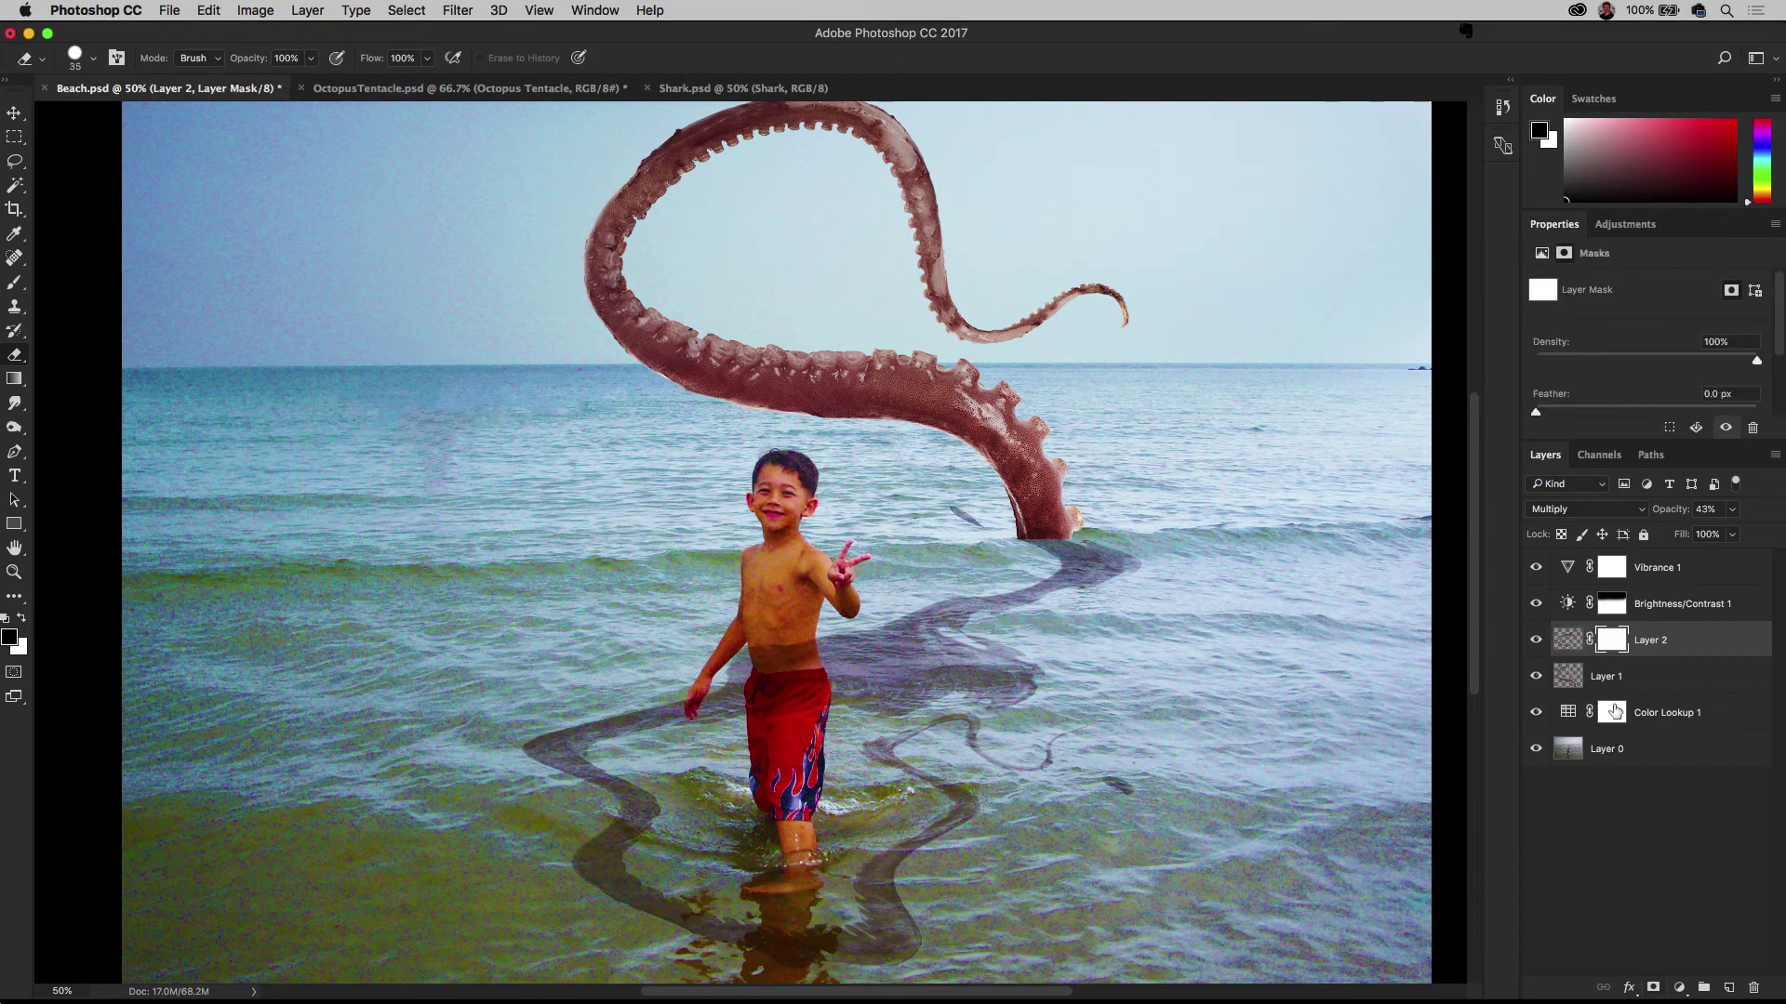
pyautogui.click(15, 283)
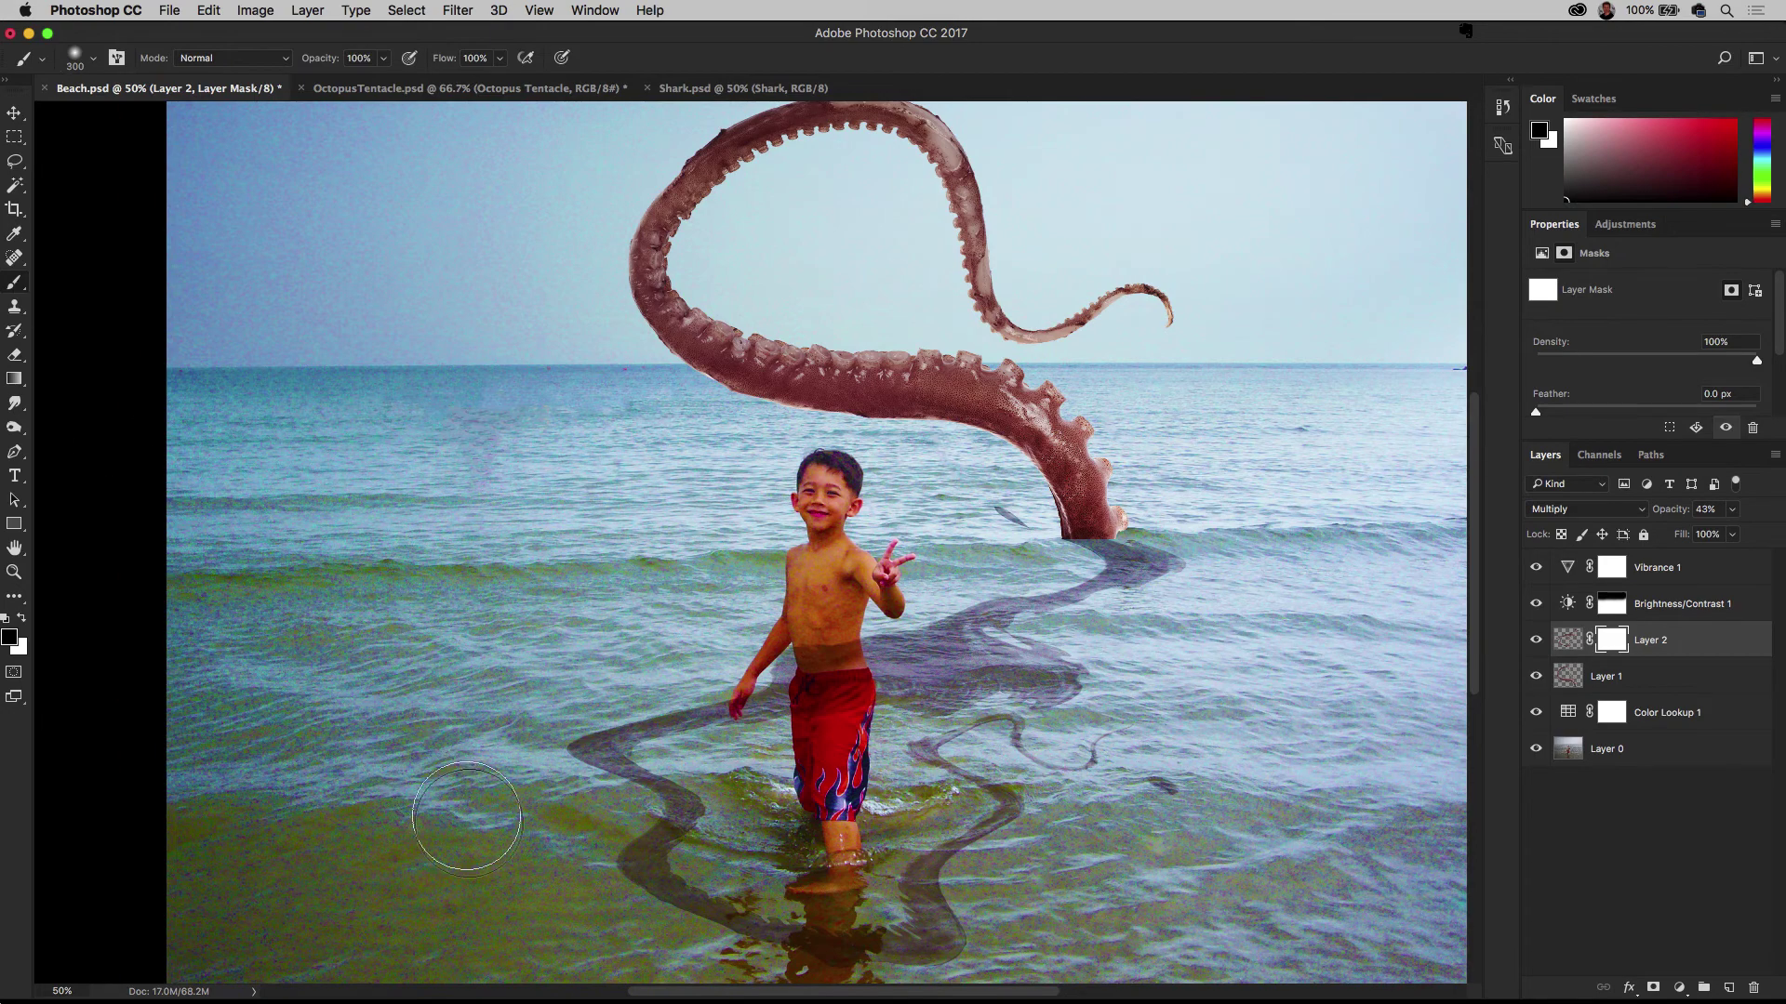
pyautogui.press(']')
pyautogui.press(']')
pyautogui.press(']')
pyautogui.press(']')
pyautogui.press(']')
pyautogui.moveTo(481, 851)
pyautogui.mouseDown()
pyautogui.moveTo(670, 893)
pyautogui.moveTo(1042, 883)
pyautogui.moveTo(576, 772)
pyautogui.moveTo(615, 792)
pyautogui.moveTo(819, 716)
pyautogui.moveTo(1102, 754)
pyautogui.moveTo(555, 820)
pyautogui.mouseUp()
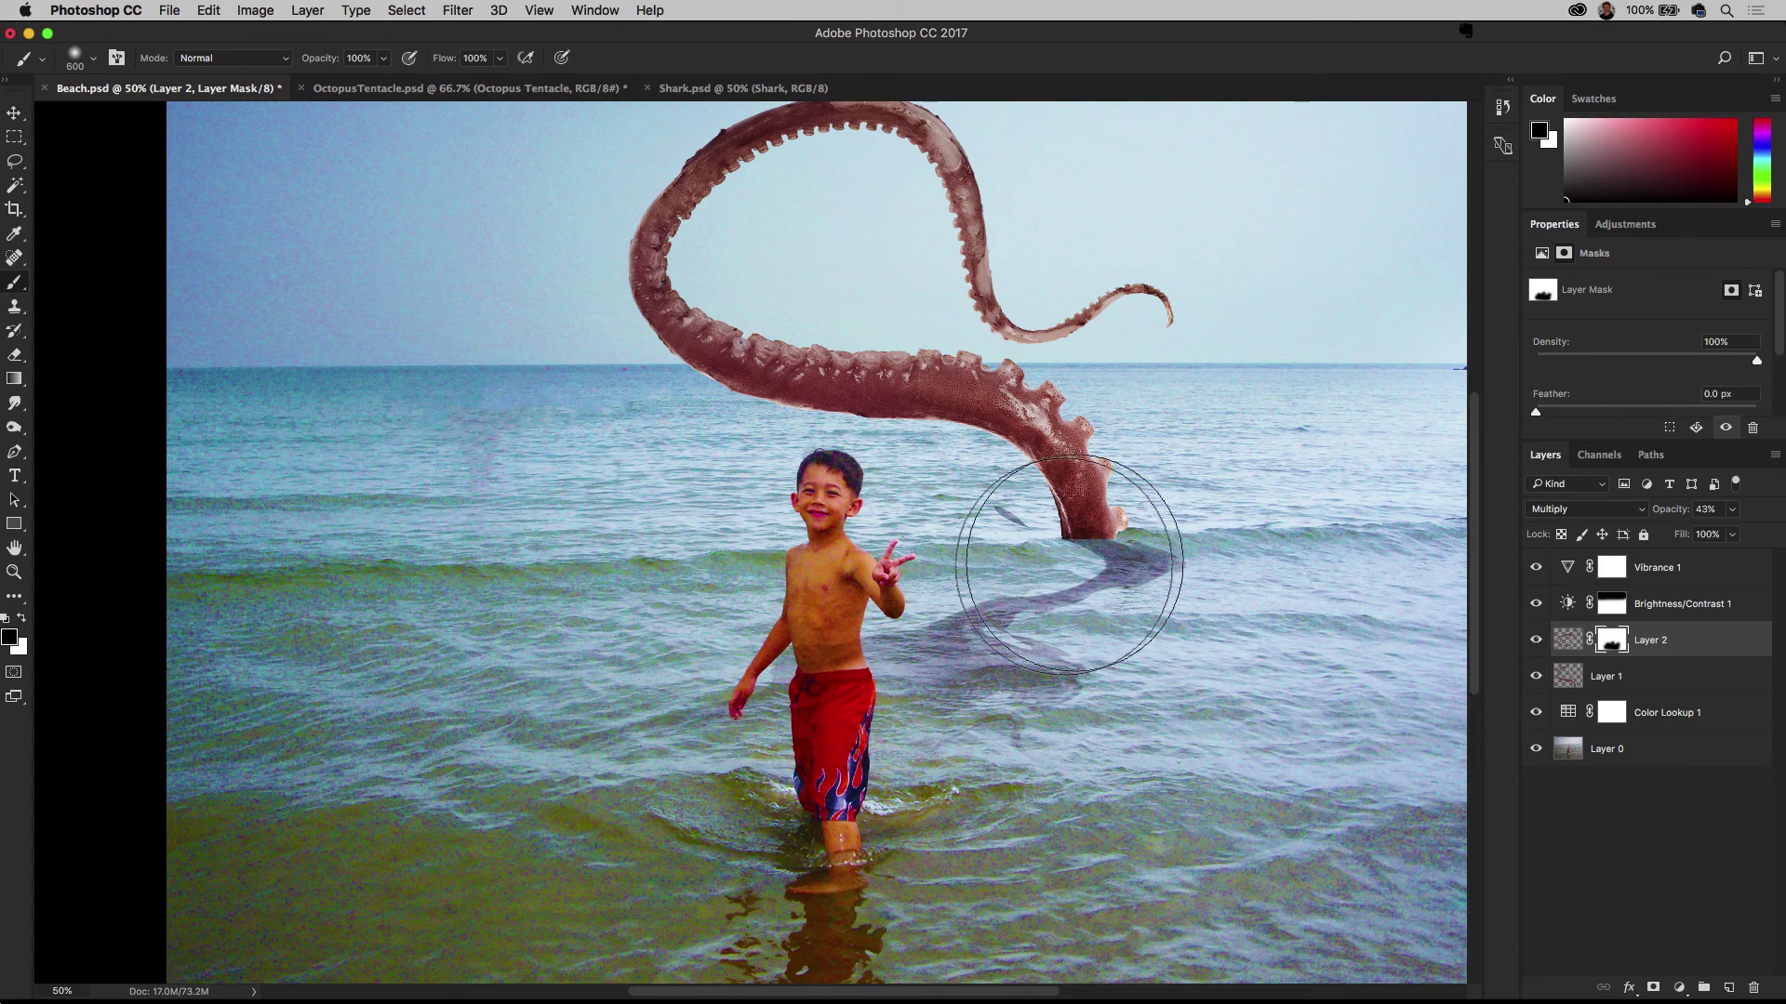
pyautogui.press('[')
pyautogui.press('[')
pyautogui.press('[')
pyautogui.press('[')
pyautogui.press('[')
pyautogui.press('[')
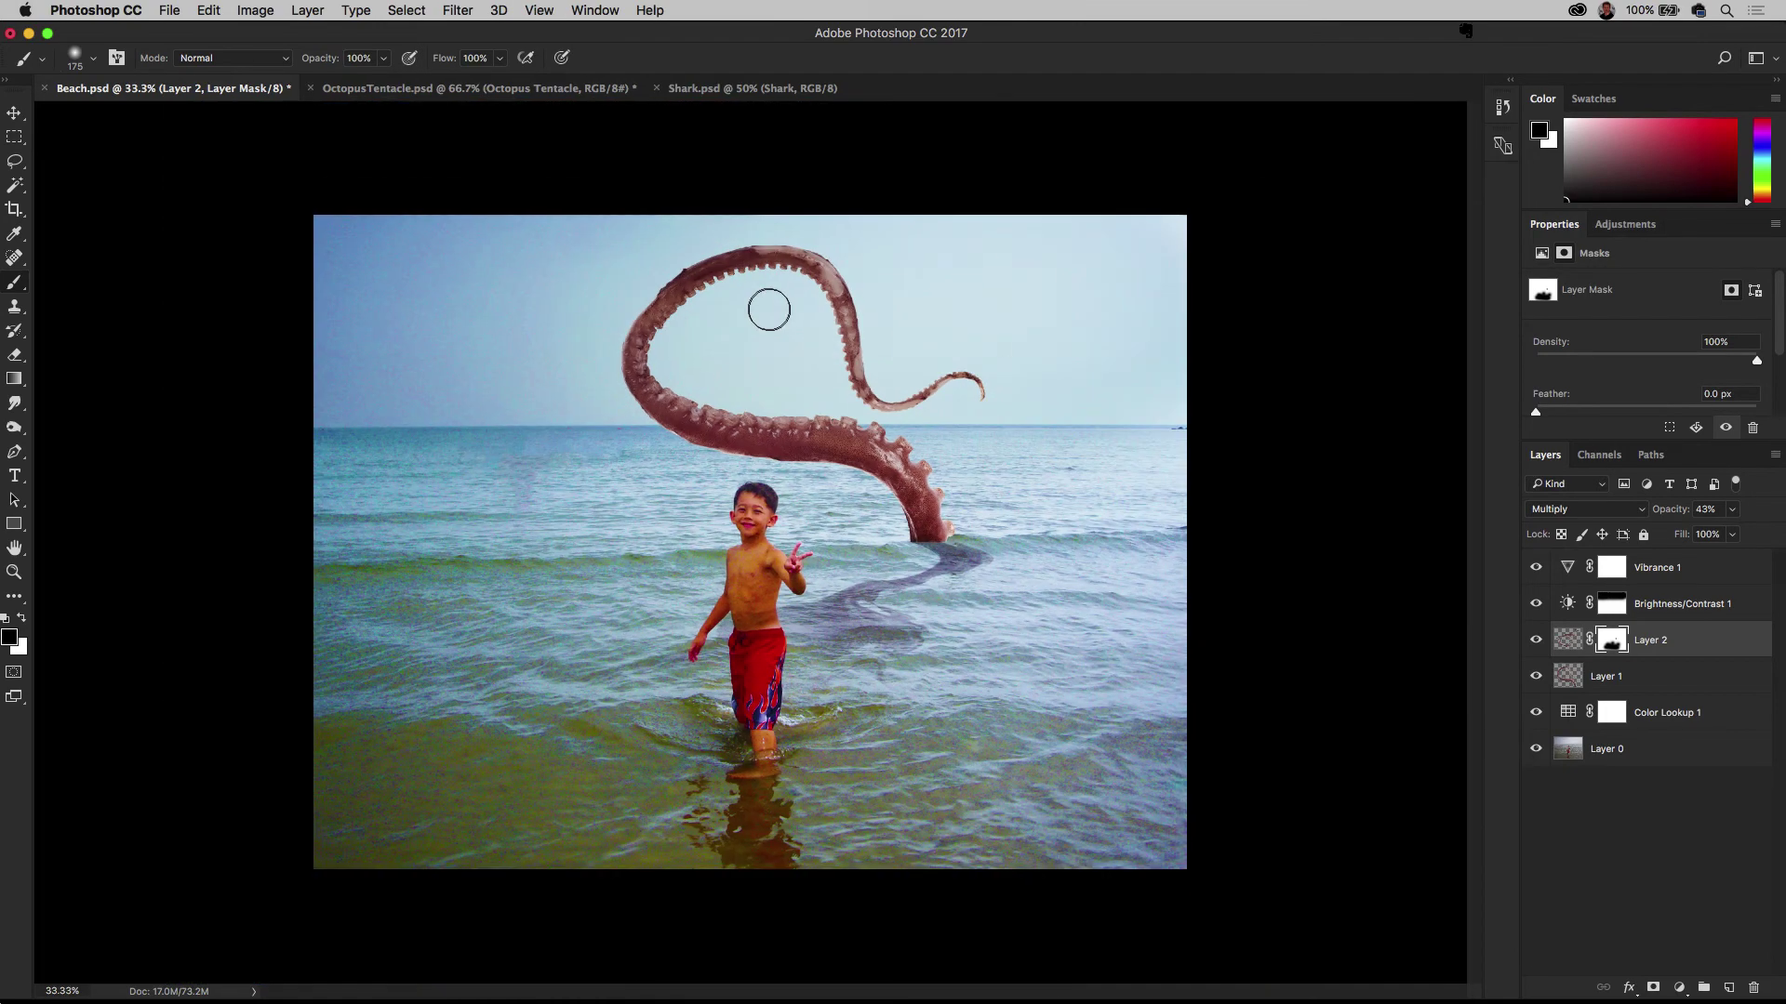
# Copy all of Shark.psd into Beach.psd and scale it to about 37.6% in the lower left
pyautogui.click(730, 93)
pyautogui.press('super+a')
pyautogui.press('super+c')
pyautogui.click(209, 93)
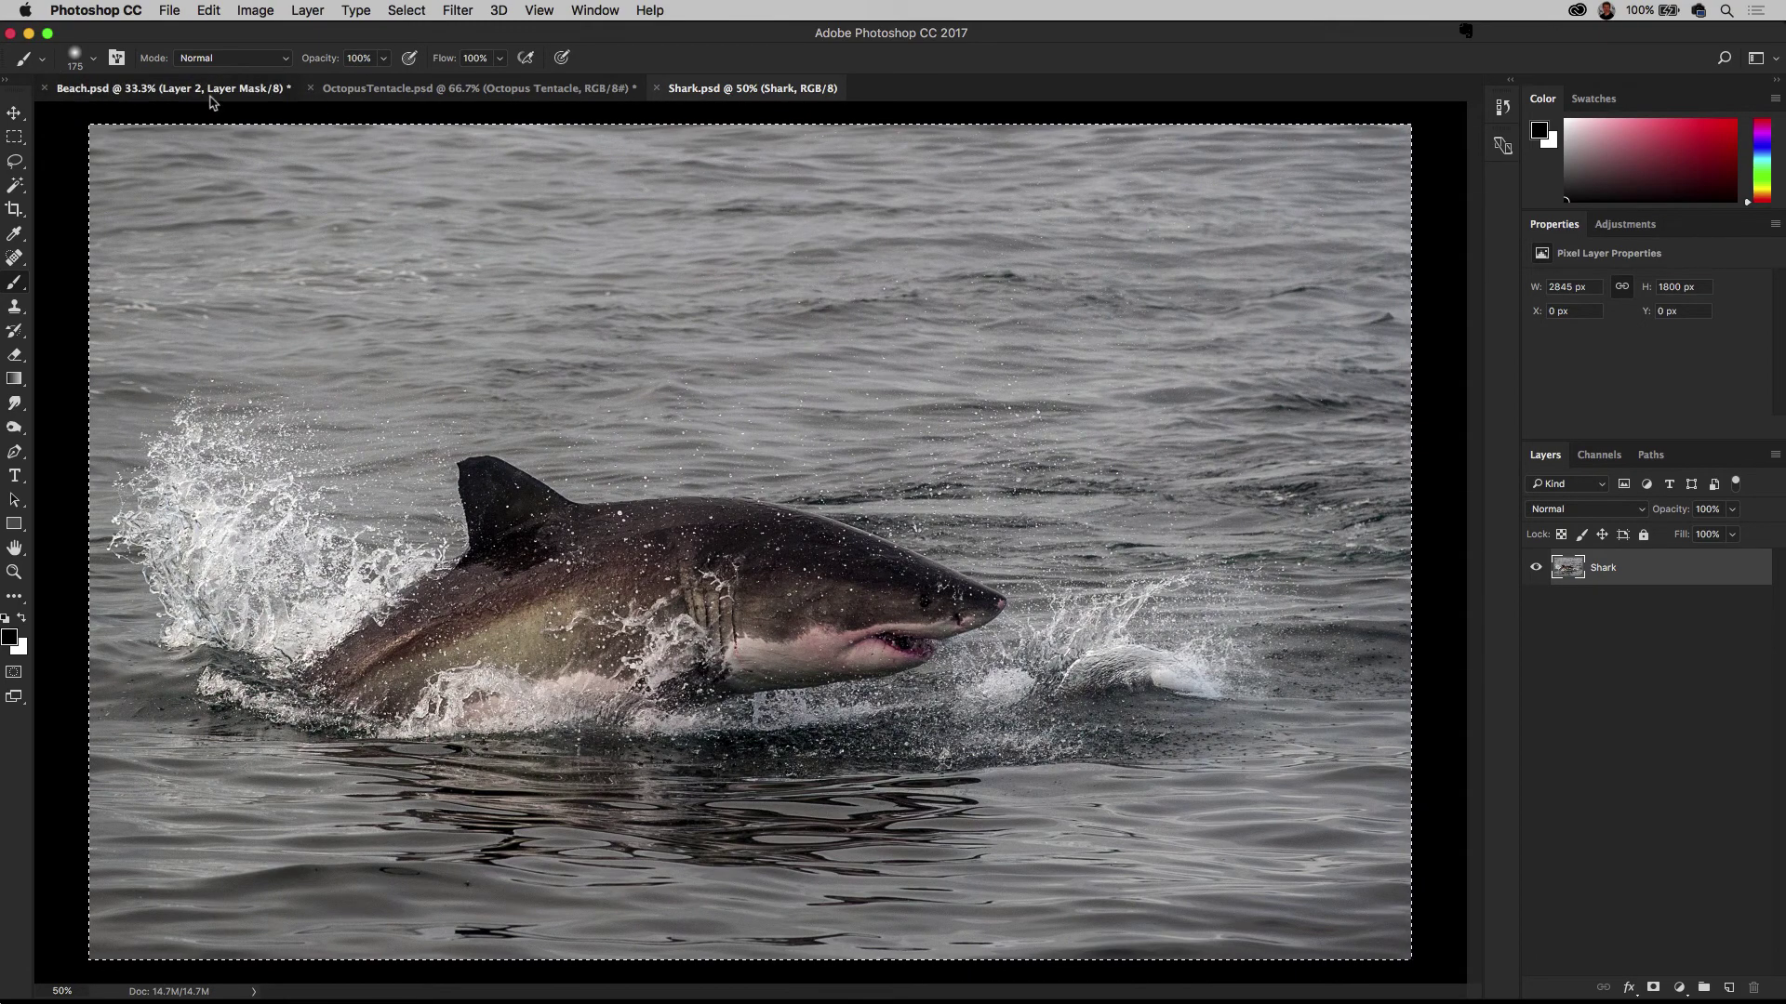
pyautogui.press('super+v')
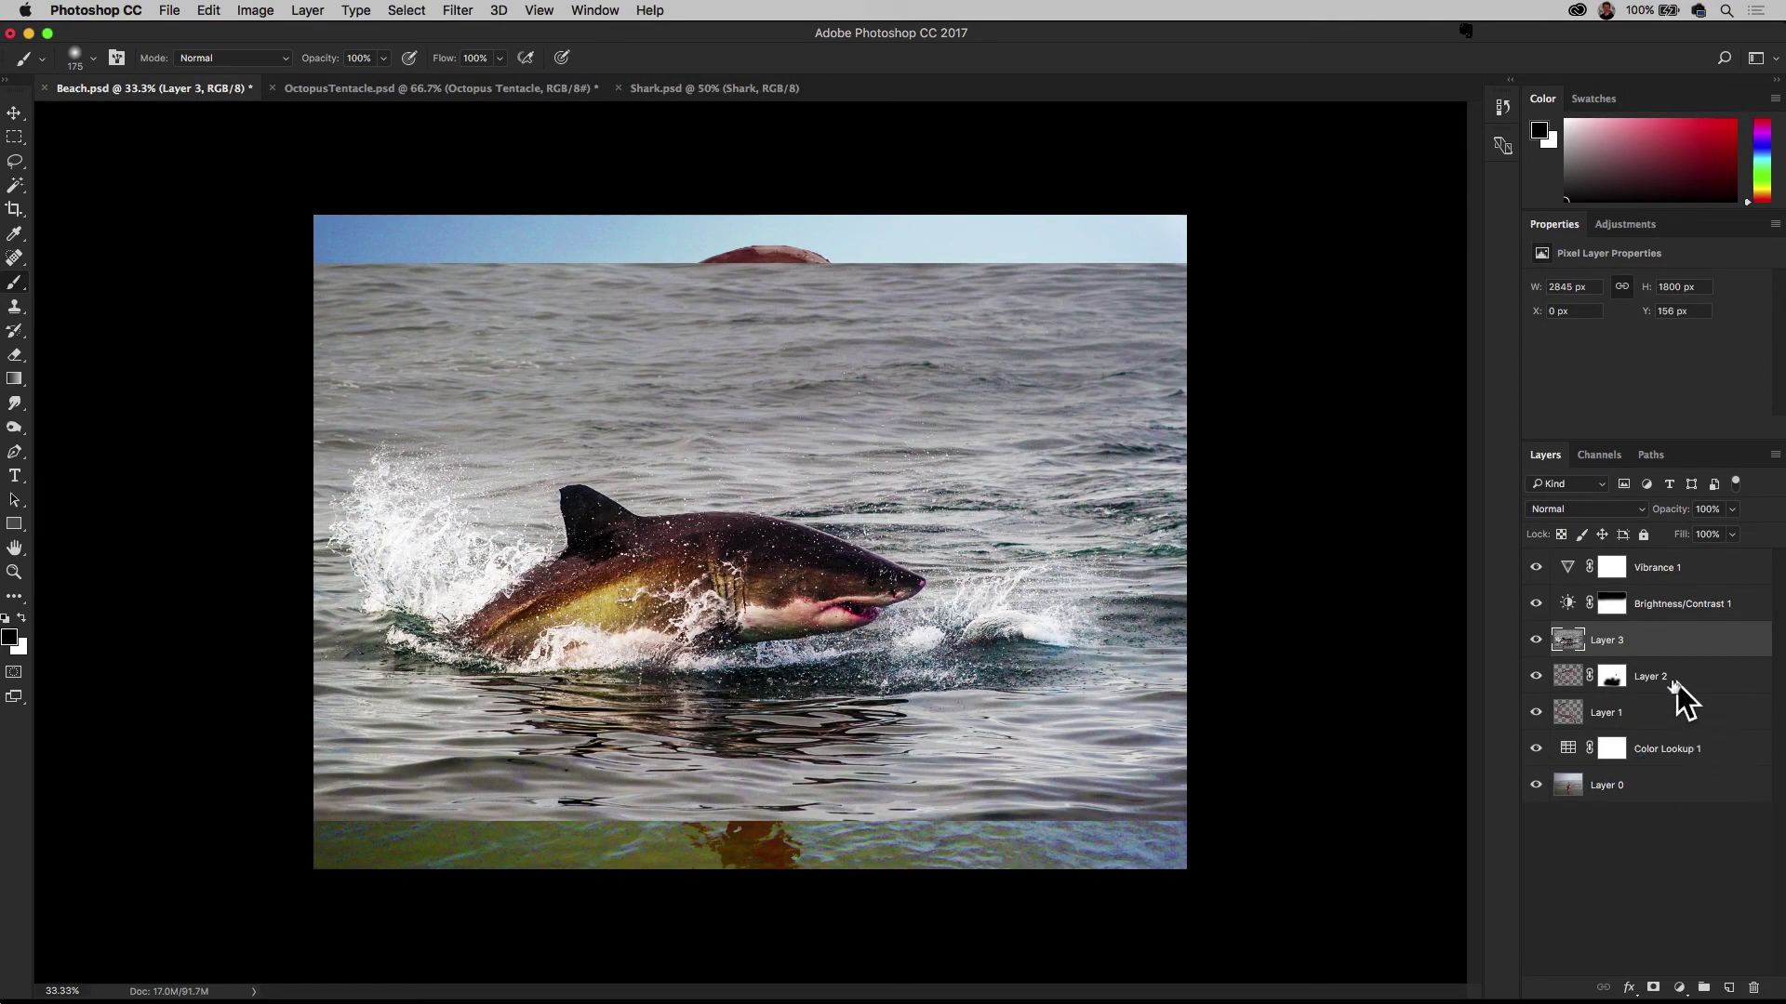
pyautogui.press('super+t')
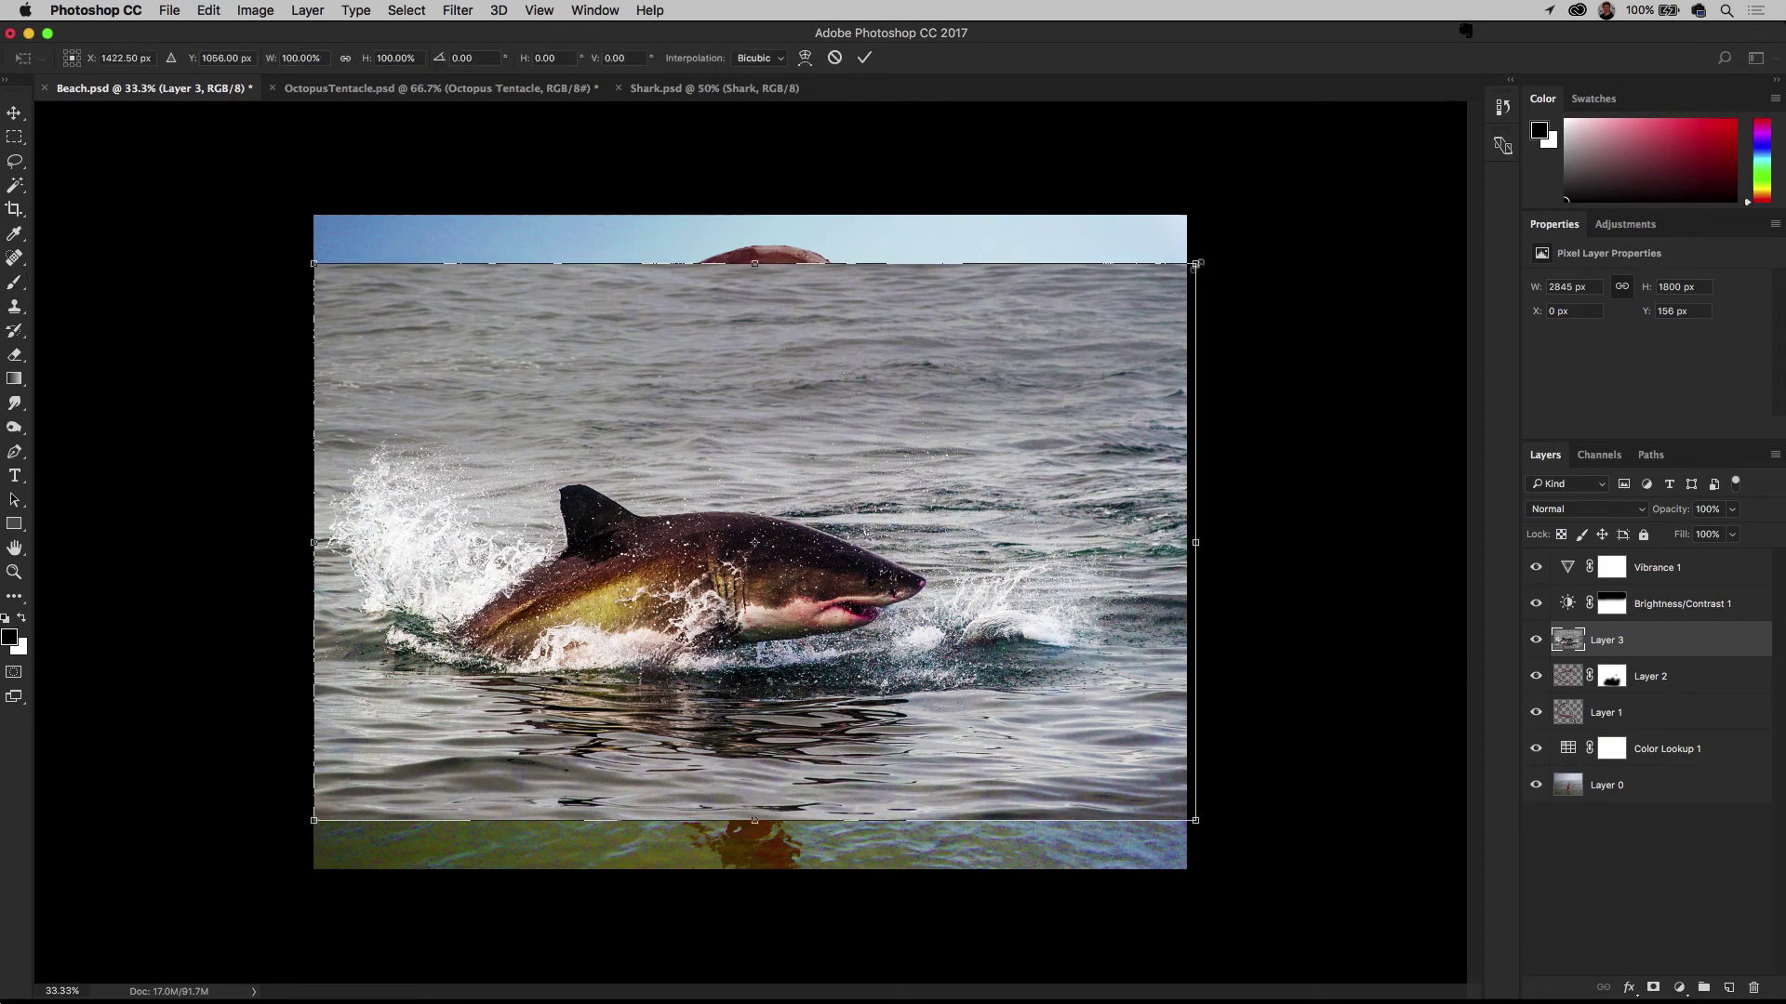
pyautogui.moveTo(1198, 263); pyautogui.dragTo(735, 695)
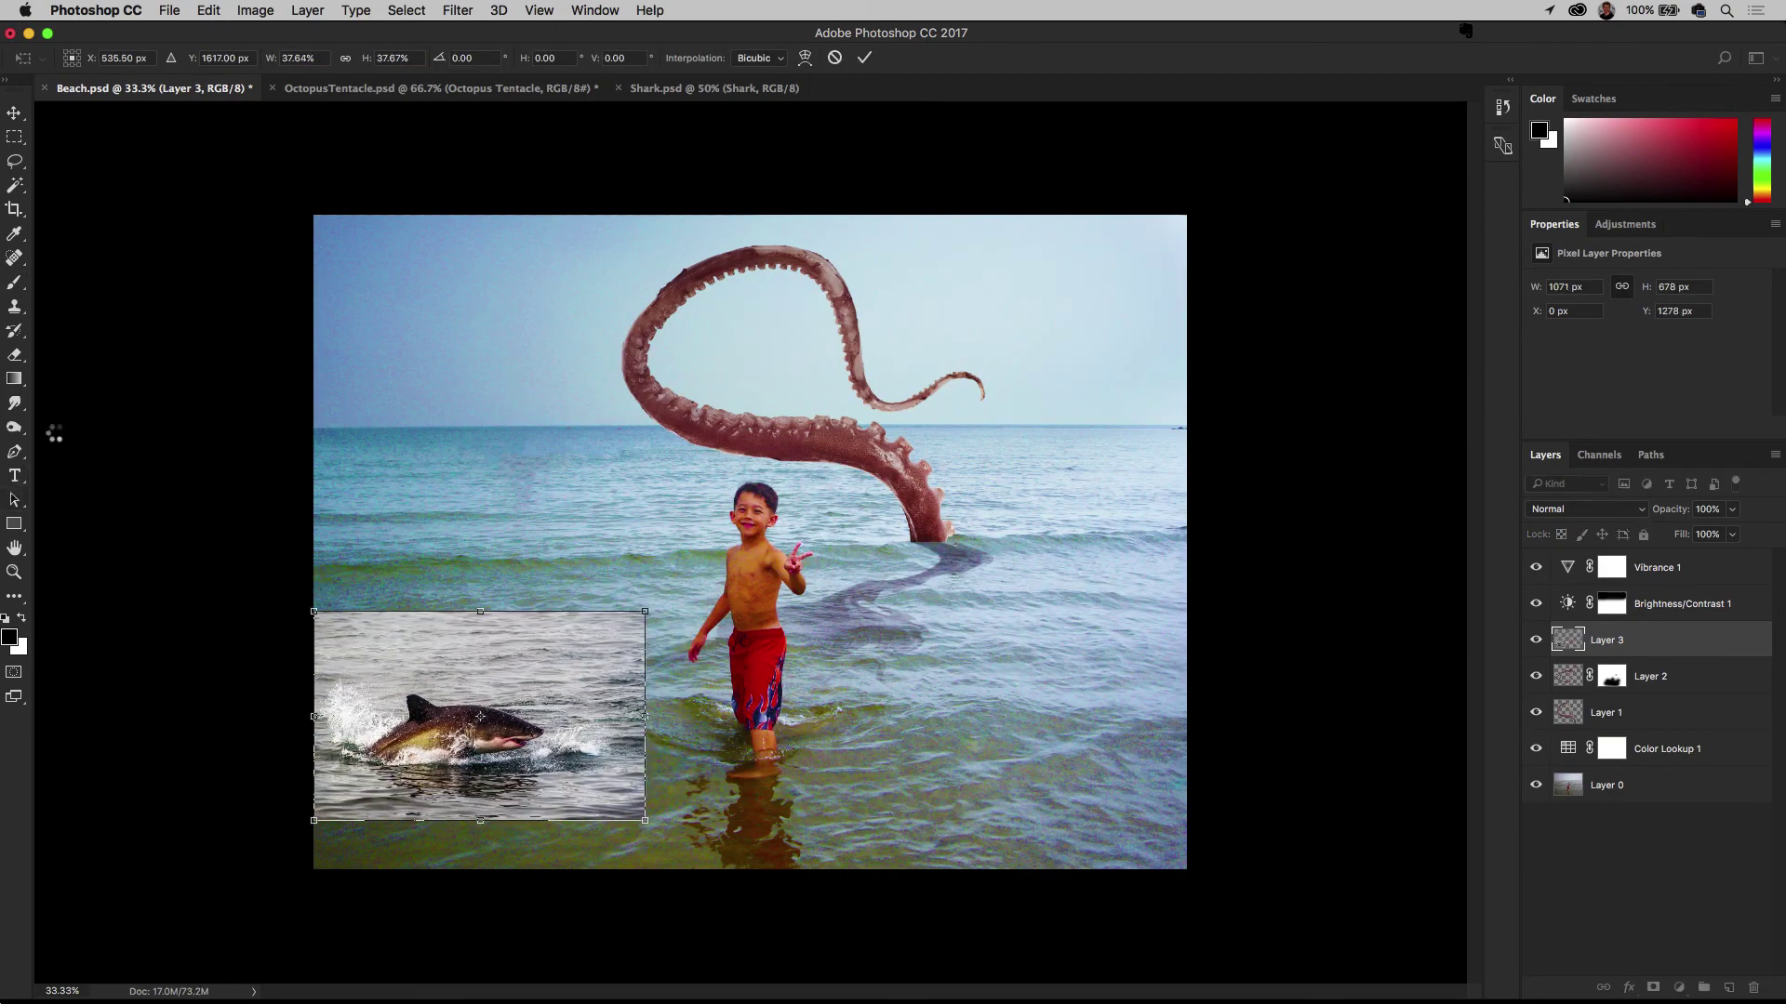
pyautogui.press('Return')
pyautogui.press('b')
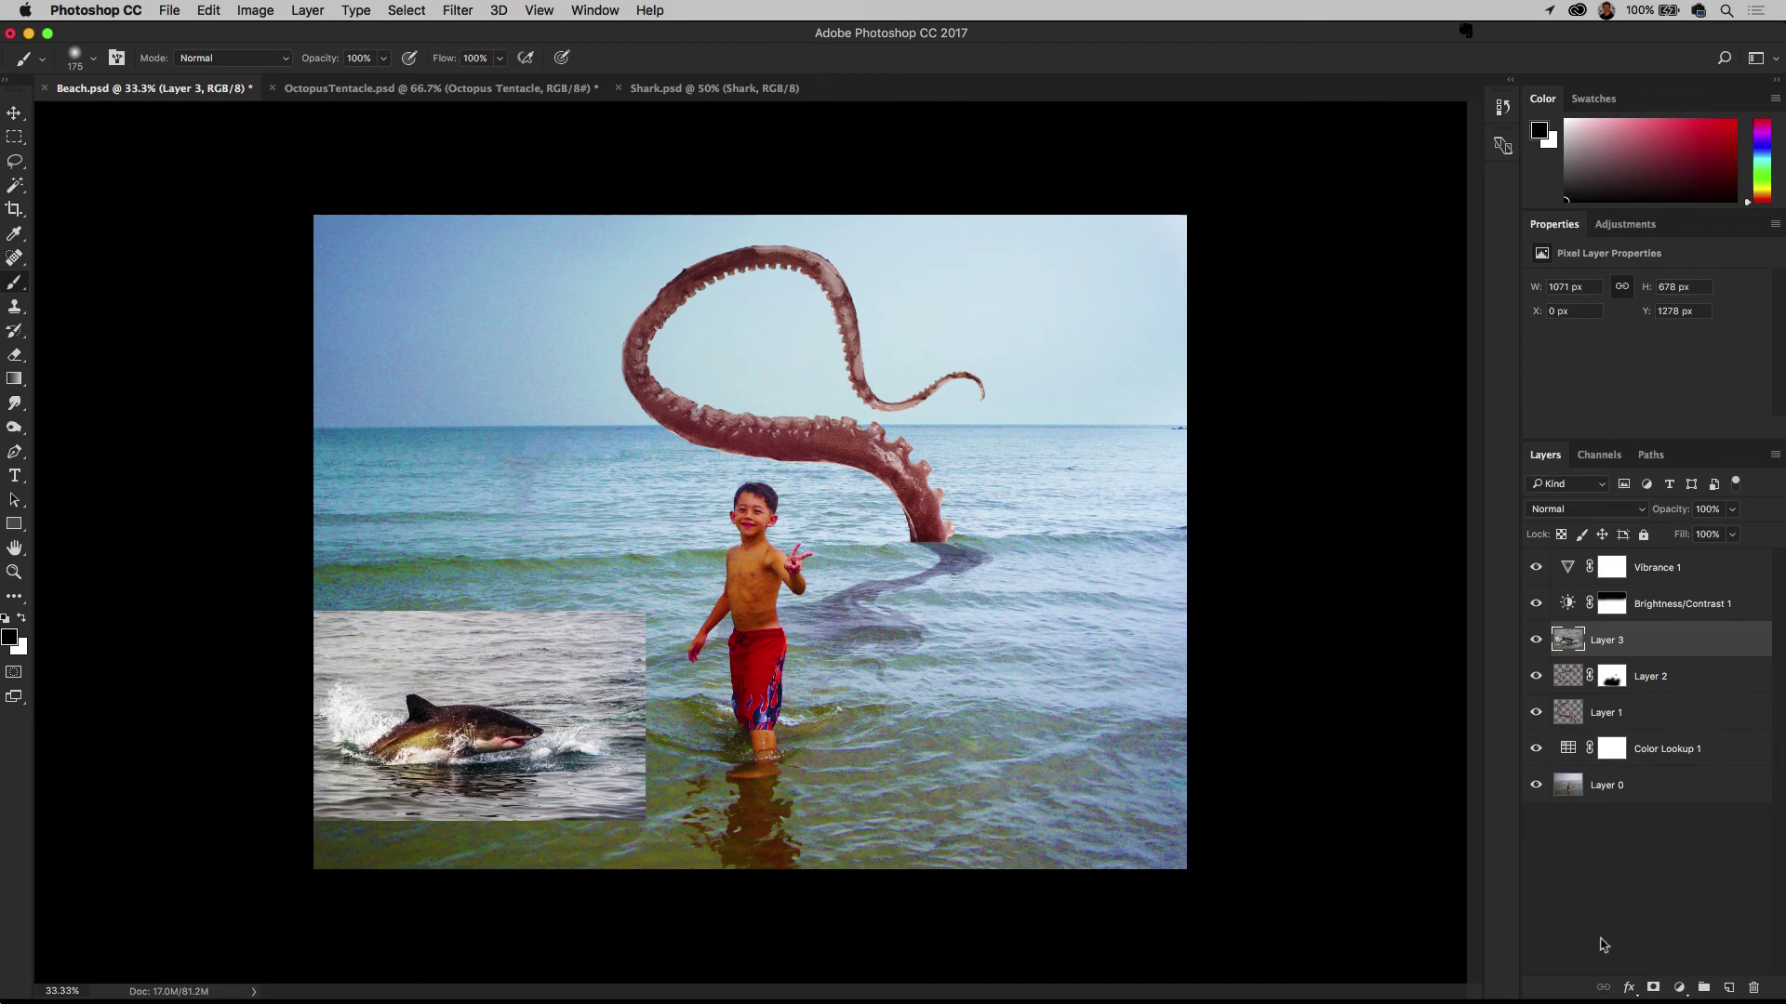
# Add a mask to the shark layer and move Color Lookup 1 above Layer 3
pyautogui.click(1653, 988)
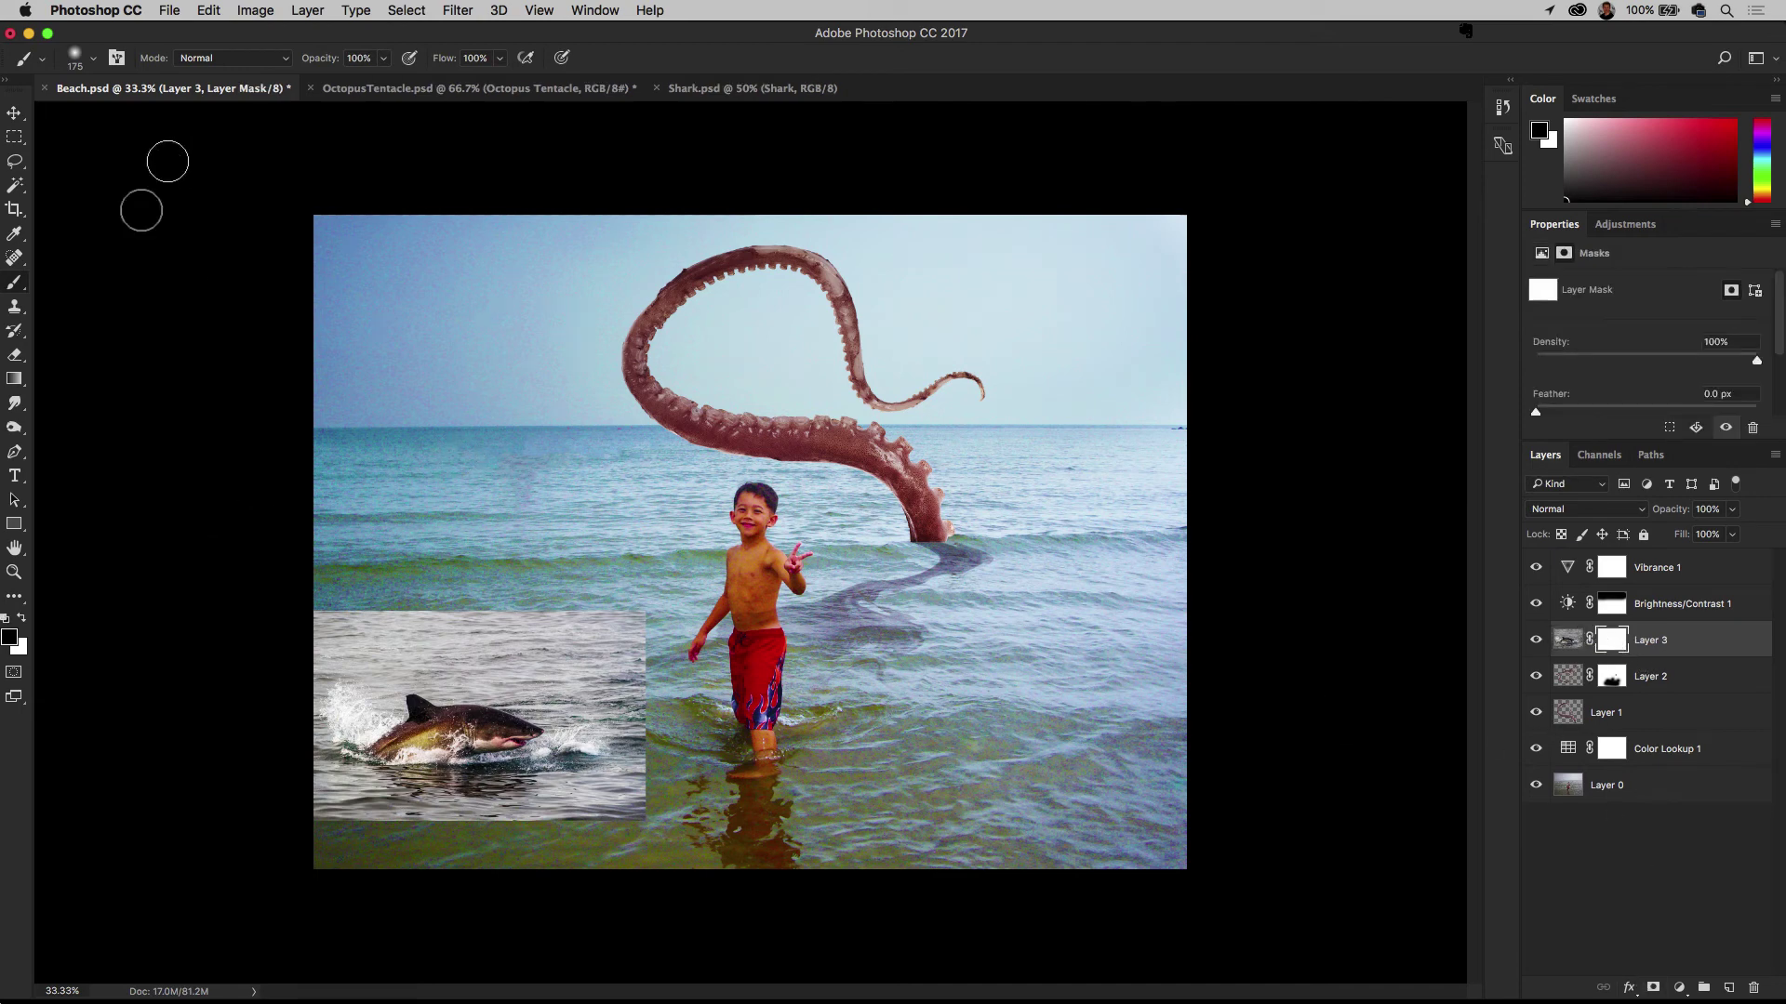
pyautogui.press(']')
pyautogui.moveTo(282, 641)
pyautogui.mouseDown()
pyautogui.moveTo(658, 656)
pyautogui.moveTo(396, 622)
pyautogui.moveTo(296, 657)
pyautogui.moveTo(704, 685)
pyautogui.mouseUp()
pyautogui.press(']')
pyautogui.press(']')
pyautogui.press(']')
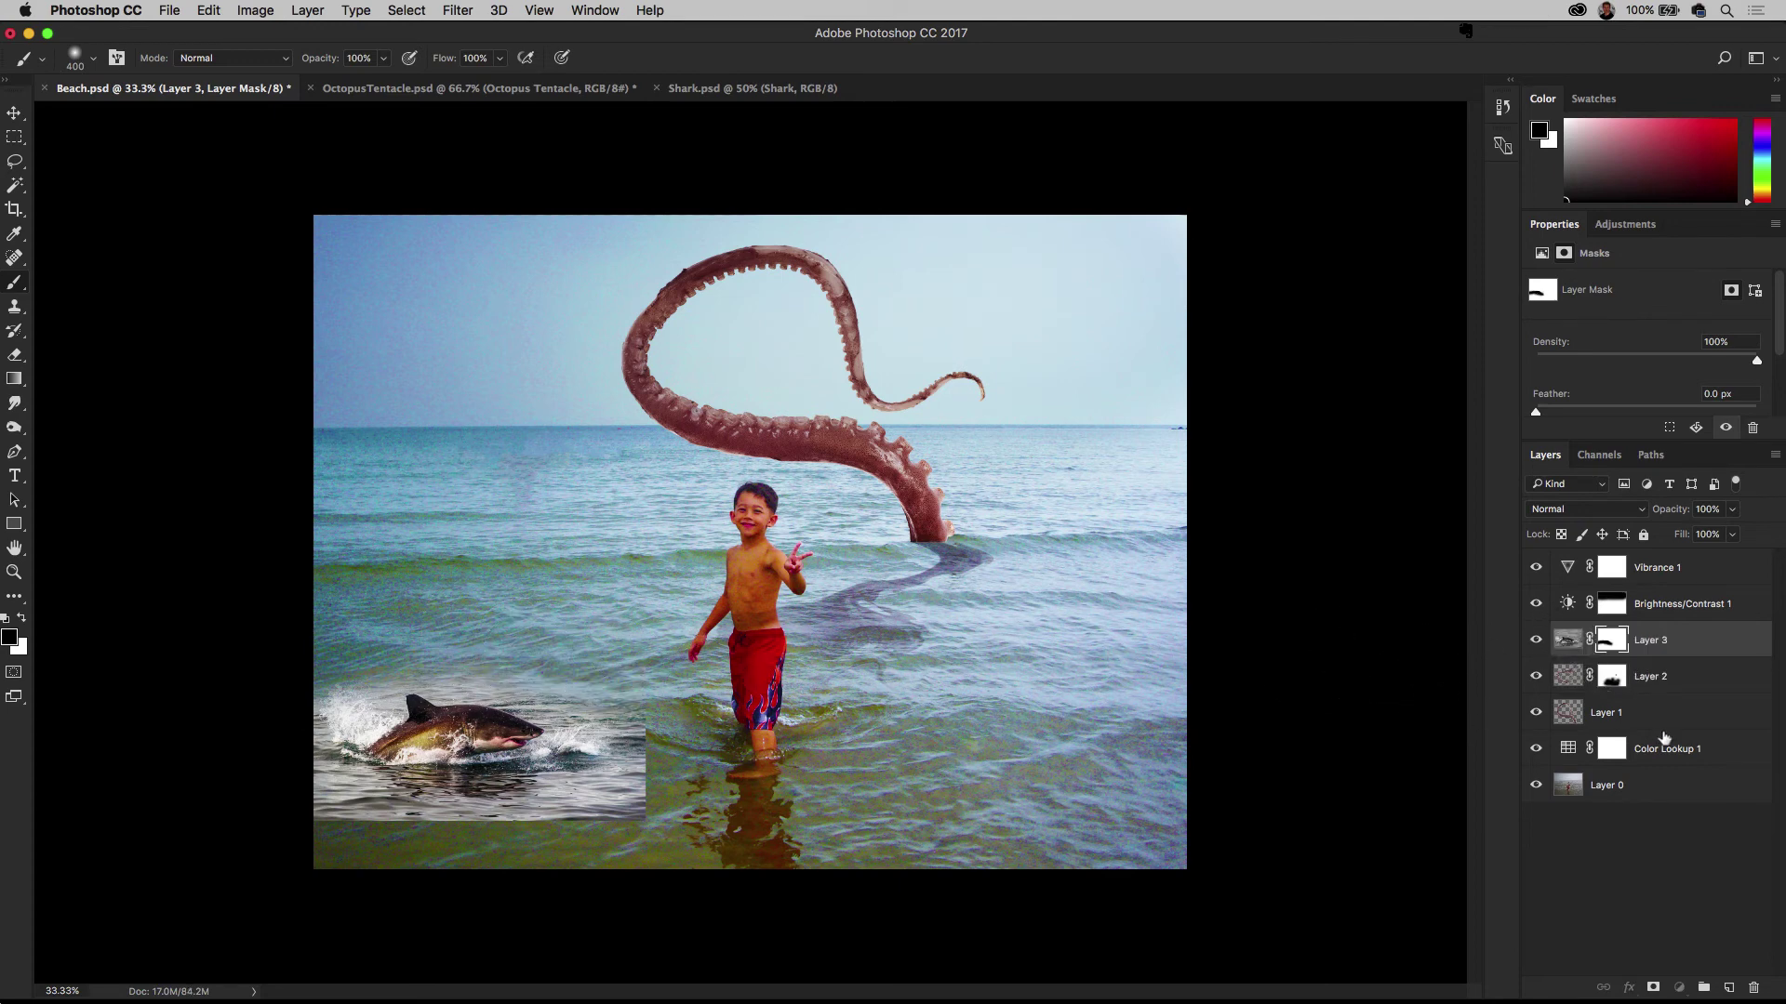
pyautogui.moveTo(1686, 756); pyautogui.dragTo(1665, 636)
pyautogui.moveTo(614, 678)
pyautogui.mouseDown()
pyautogui.moveTo(618, 744)
pyautogui.moveTo(651, 749)
pyautogui.mouseUp()
pyautogui.press('super+z')
# Paint black on Layer 3's mask to blend the shark patch's edges into the water
pyautogui.click(1612, 676)
pyautogui.moveTo(521, 689)
pyautogui.mouseDown()
pyautogui.moveTo(641, 790)
pyautogui.moveTo(483, 791)
pyautogui.moveTo(390, 828)
pyautogui.mouseUp()
pyautogui.press('[')
pyautogui.press('super+z')
pyautogui.press('[')
pyautogui.press('[')
pyautogui.press('[')
pyautogui.moveTo(602, 702)
pyautogui.mouseDown()
pyautogui.moveTo(651, 772)
pyautogui.moveTo(646, 809)
pyautogui.moveTo(419, 818)
pyautogui.moveTo(302, 712)
pyautogui.mouseUp()
pyautogui.moveTo(310, 792)
pyautogui.mouseDown()
pyautogui.moveTo(307, 706)
pyautogui.moveTo(378, 670)
pyautogui.moveTo(384, 691)
pyautogui.mouseUp()
# Raise the shark and its splash higher into the left water
pyautogui.press('[')
pyautogui.press('[')
pyautogui.press('[')
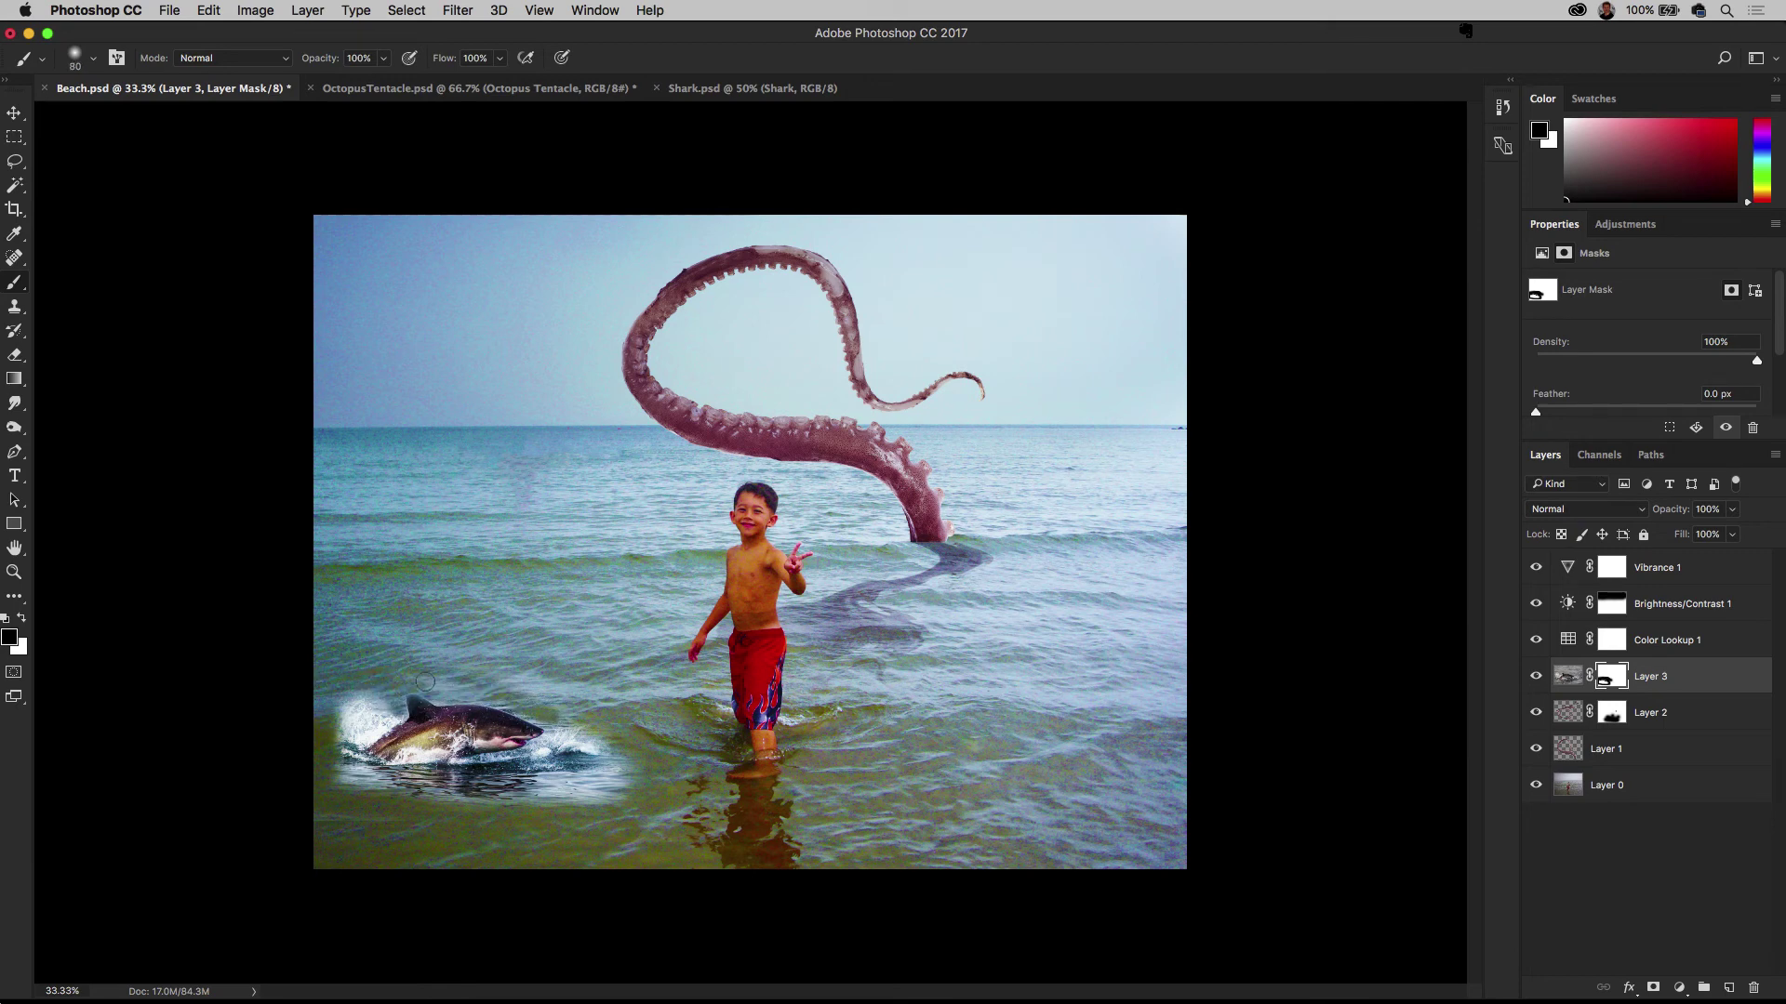
pyautogui.press(']')
pyautogui.press(']')
pyautogui.press(']')
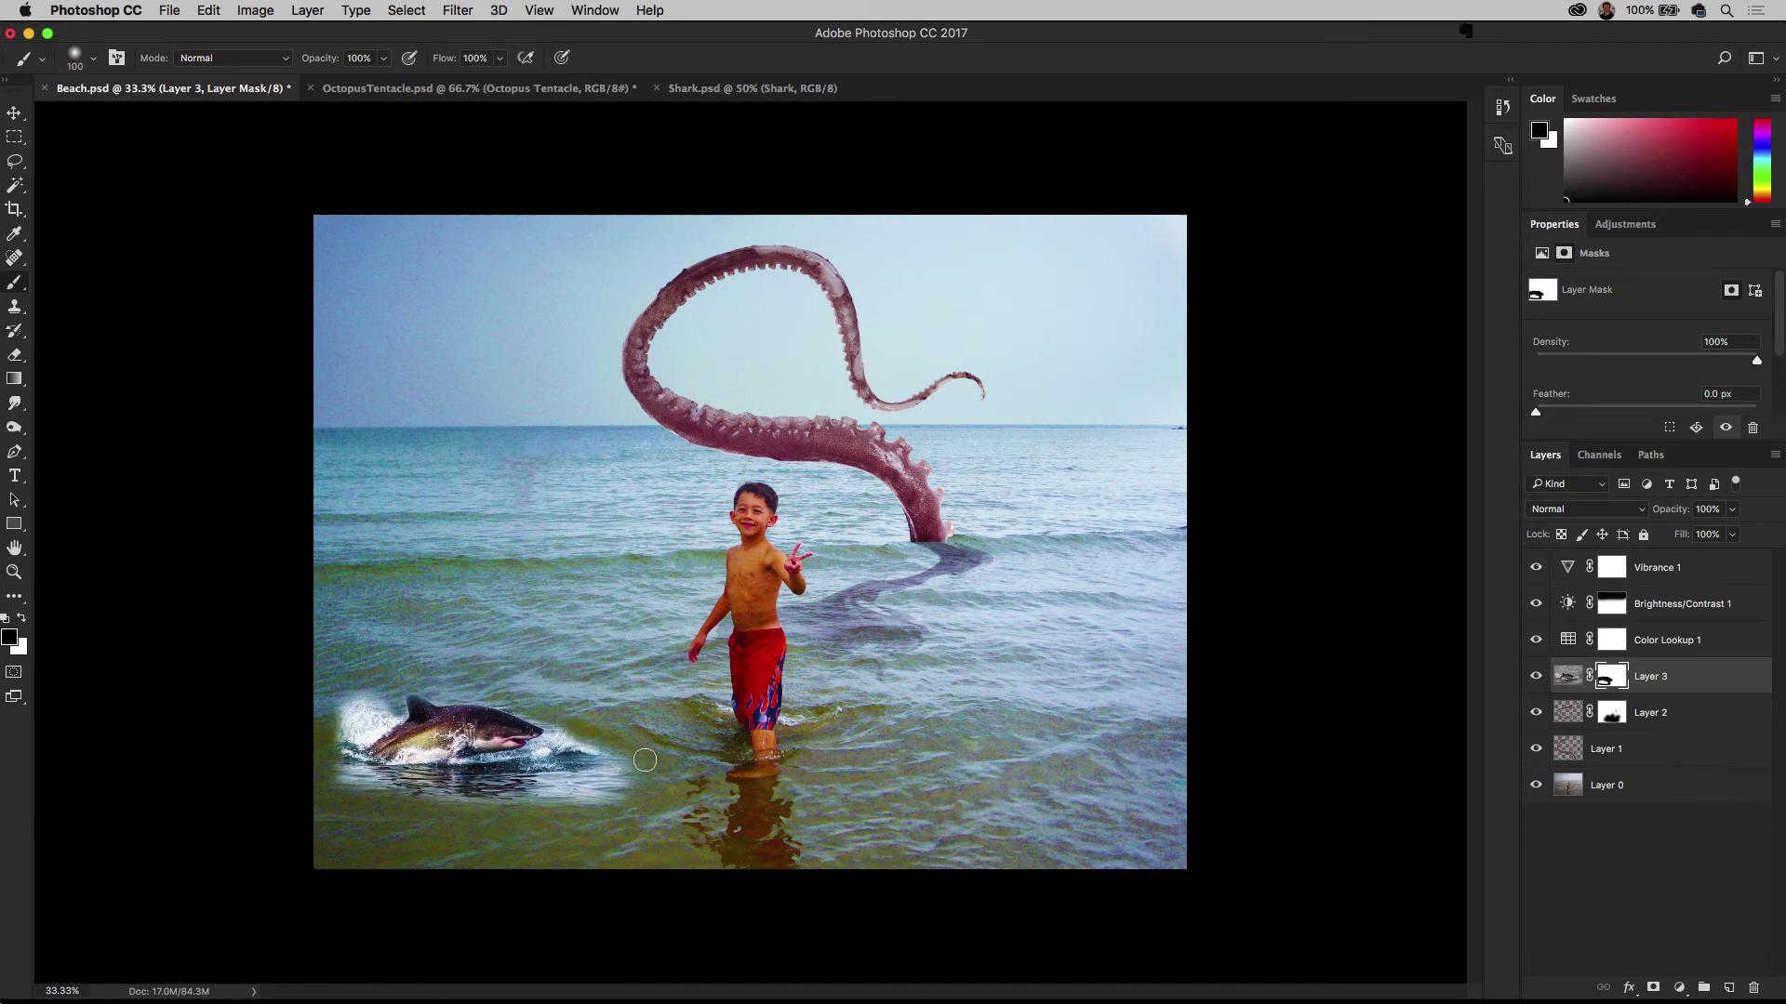
pyautogui.press(']')
pyautogui.press(']')
pyautogui.press(']')
pyautogui.press(']')
pyautogui.press(']')
pyautogui.press(']')
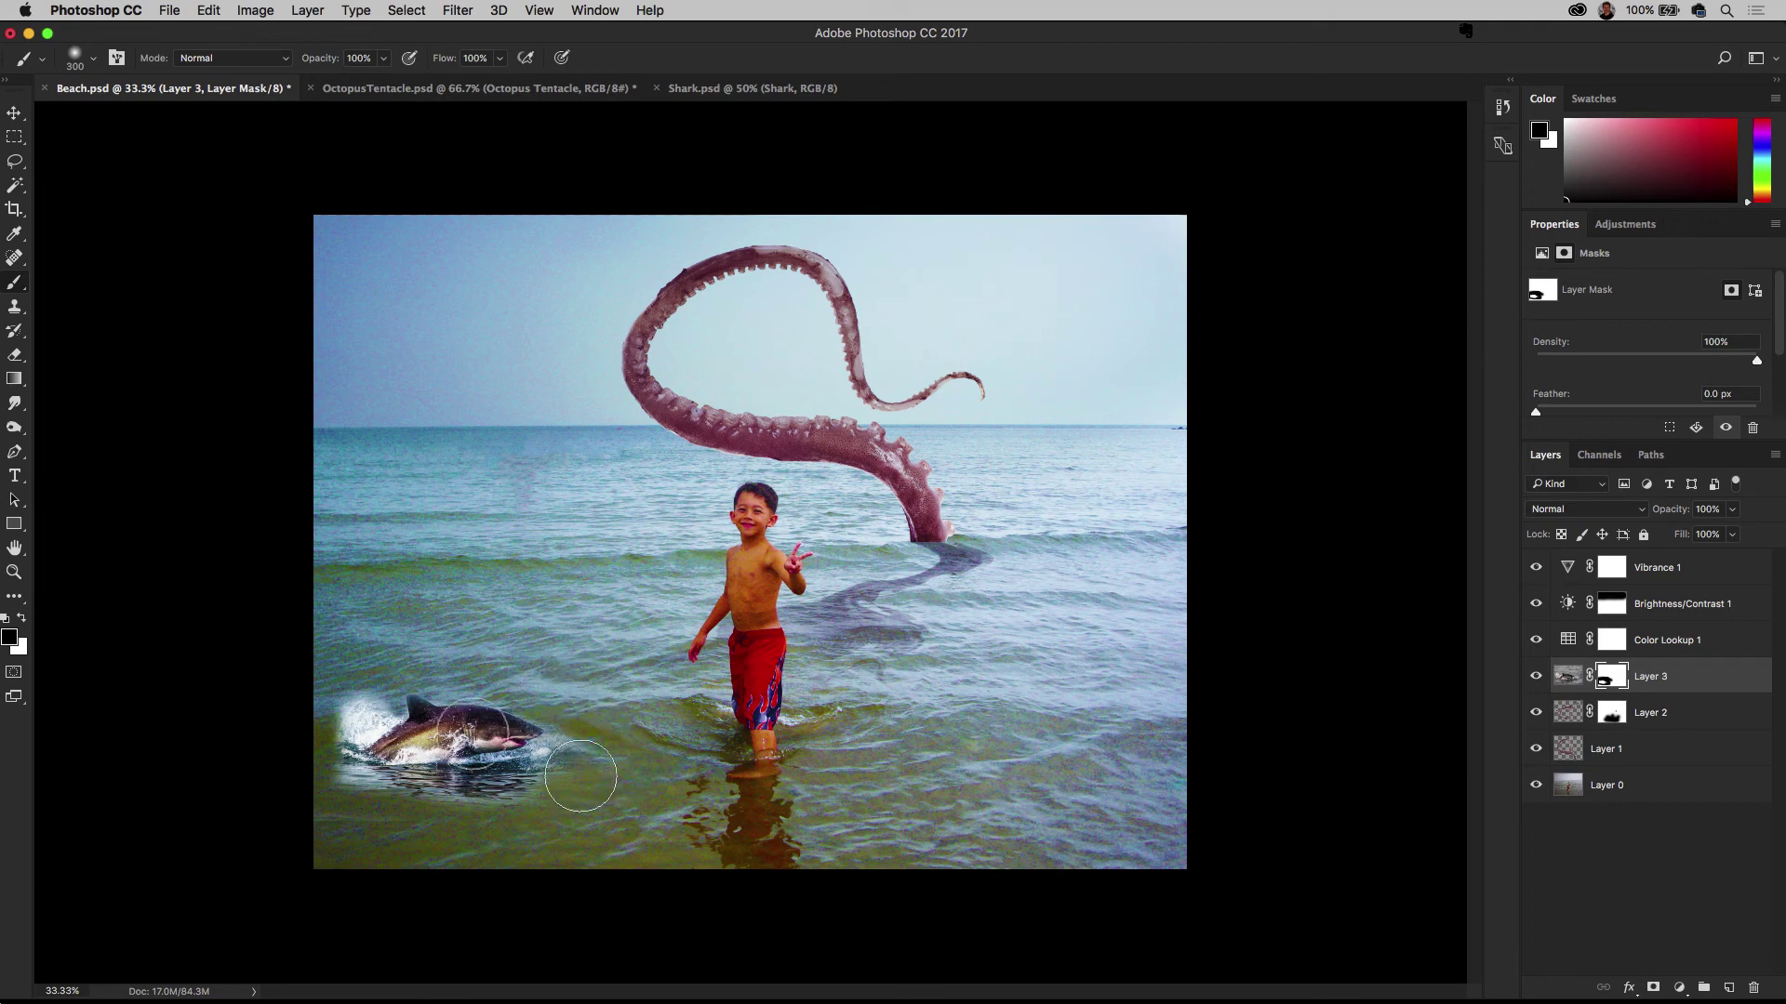
pyautogui.click(19, 118)
pyautogui.moveTo(479, 740); pyautogui.dragTo(479, 609)
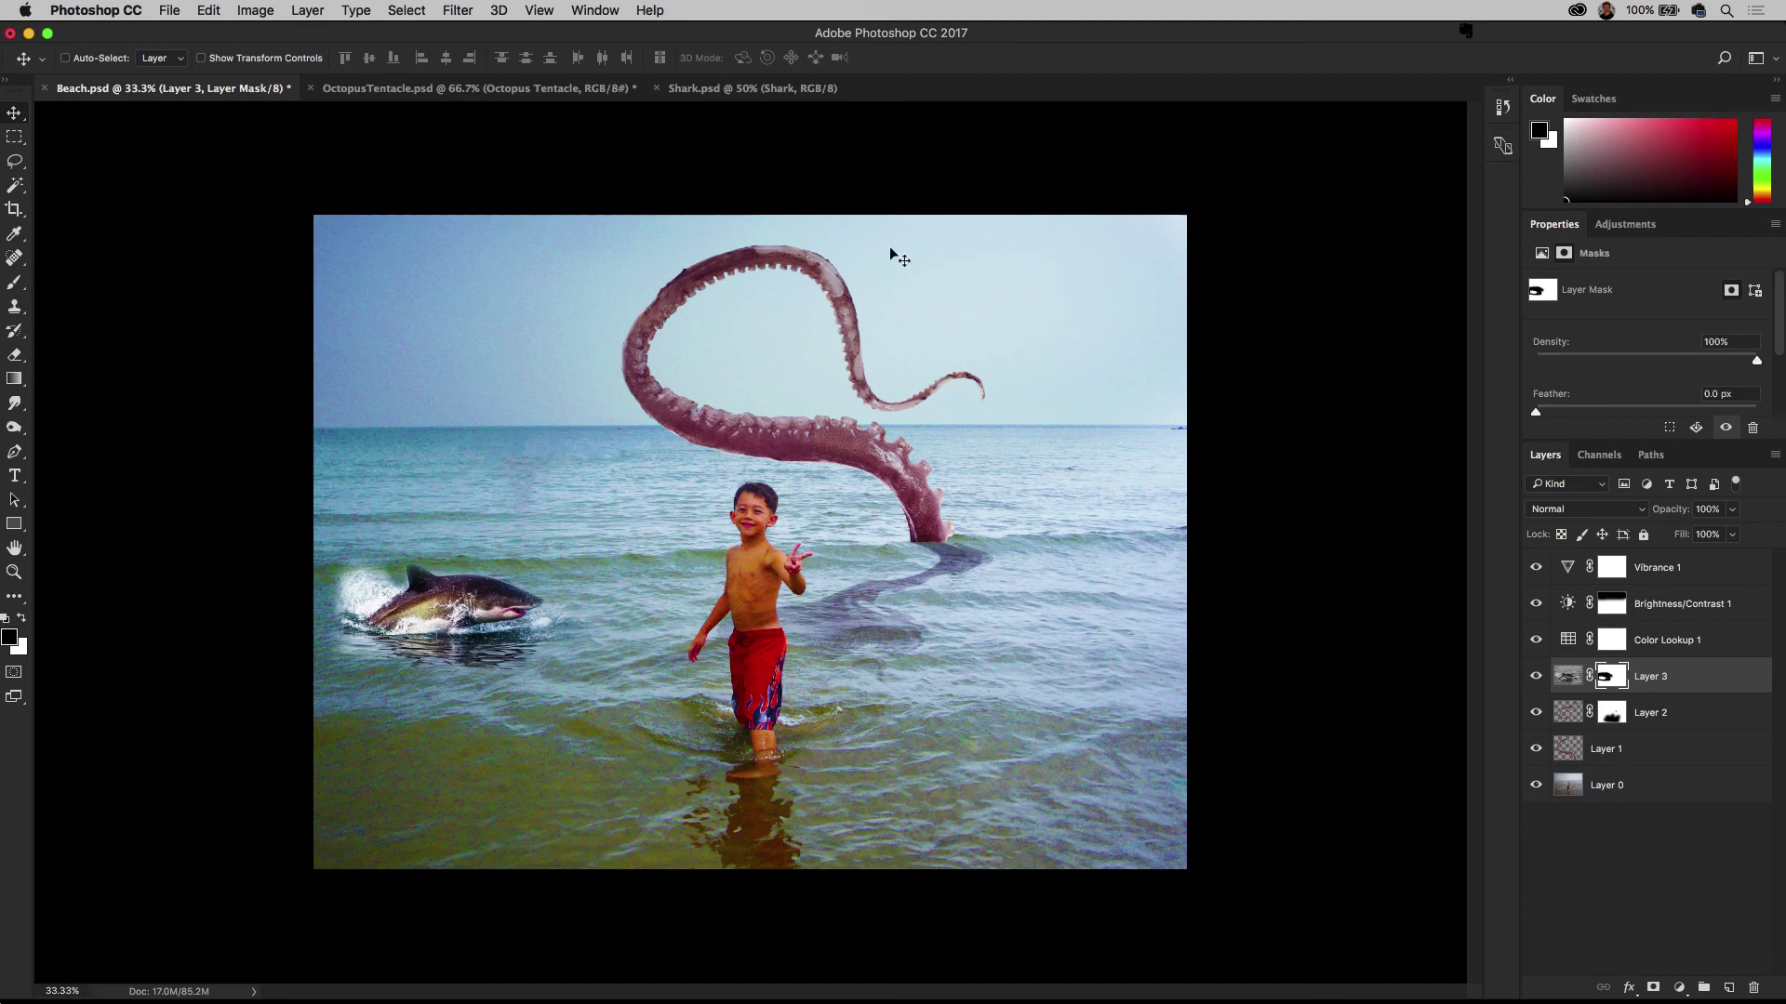
# Select the tentacle layer, Layer 1, and toggle its visibility to check it
pyautogui.click(1626, 760)
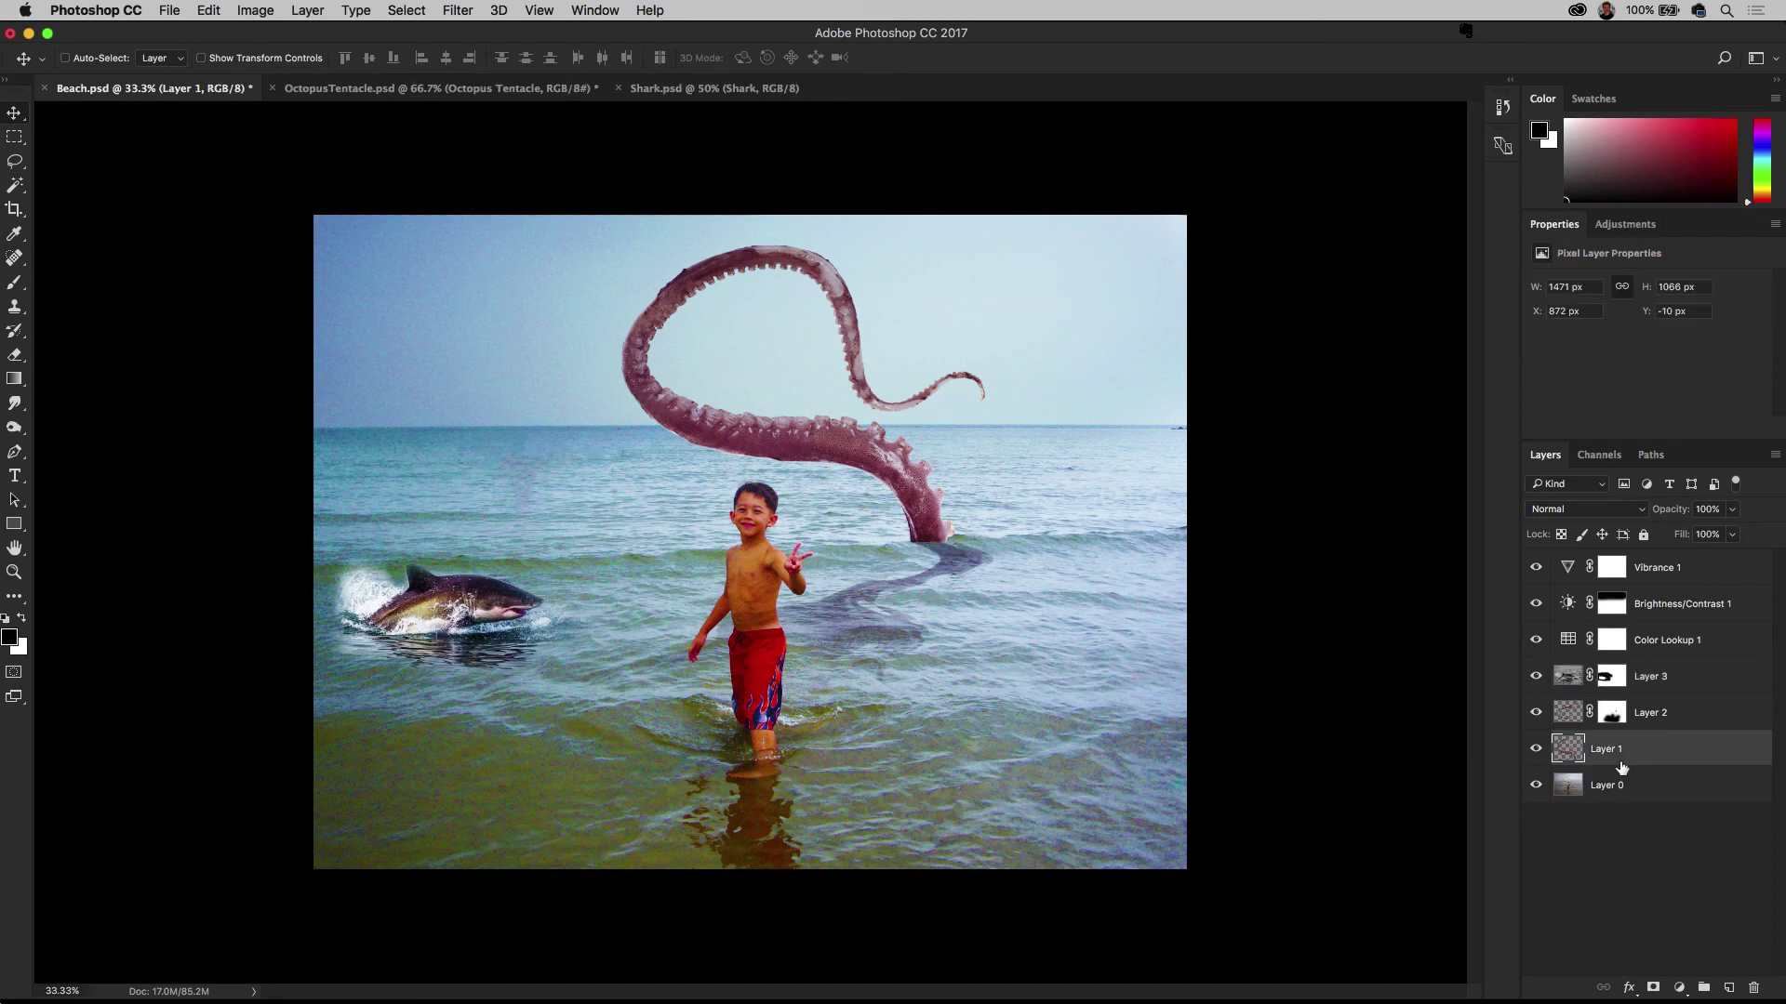
pyautogui.click(1536, 753)
pyautogui.click(1536, 753)
# Puppet-warp the tentacle with pins, swinging its tip down beside the boy and lowering the loop
pyautogui.click(210, 11)
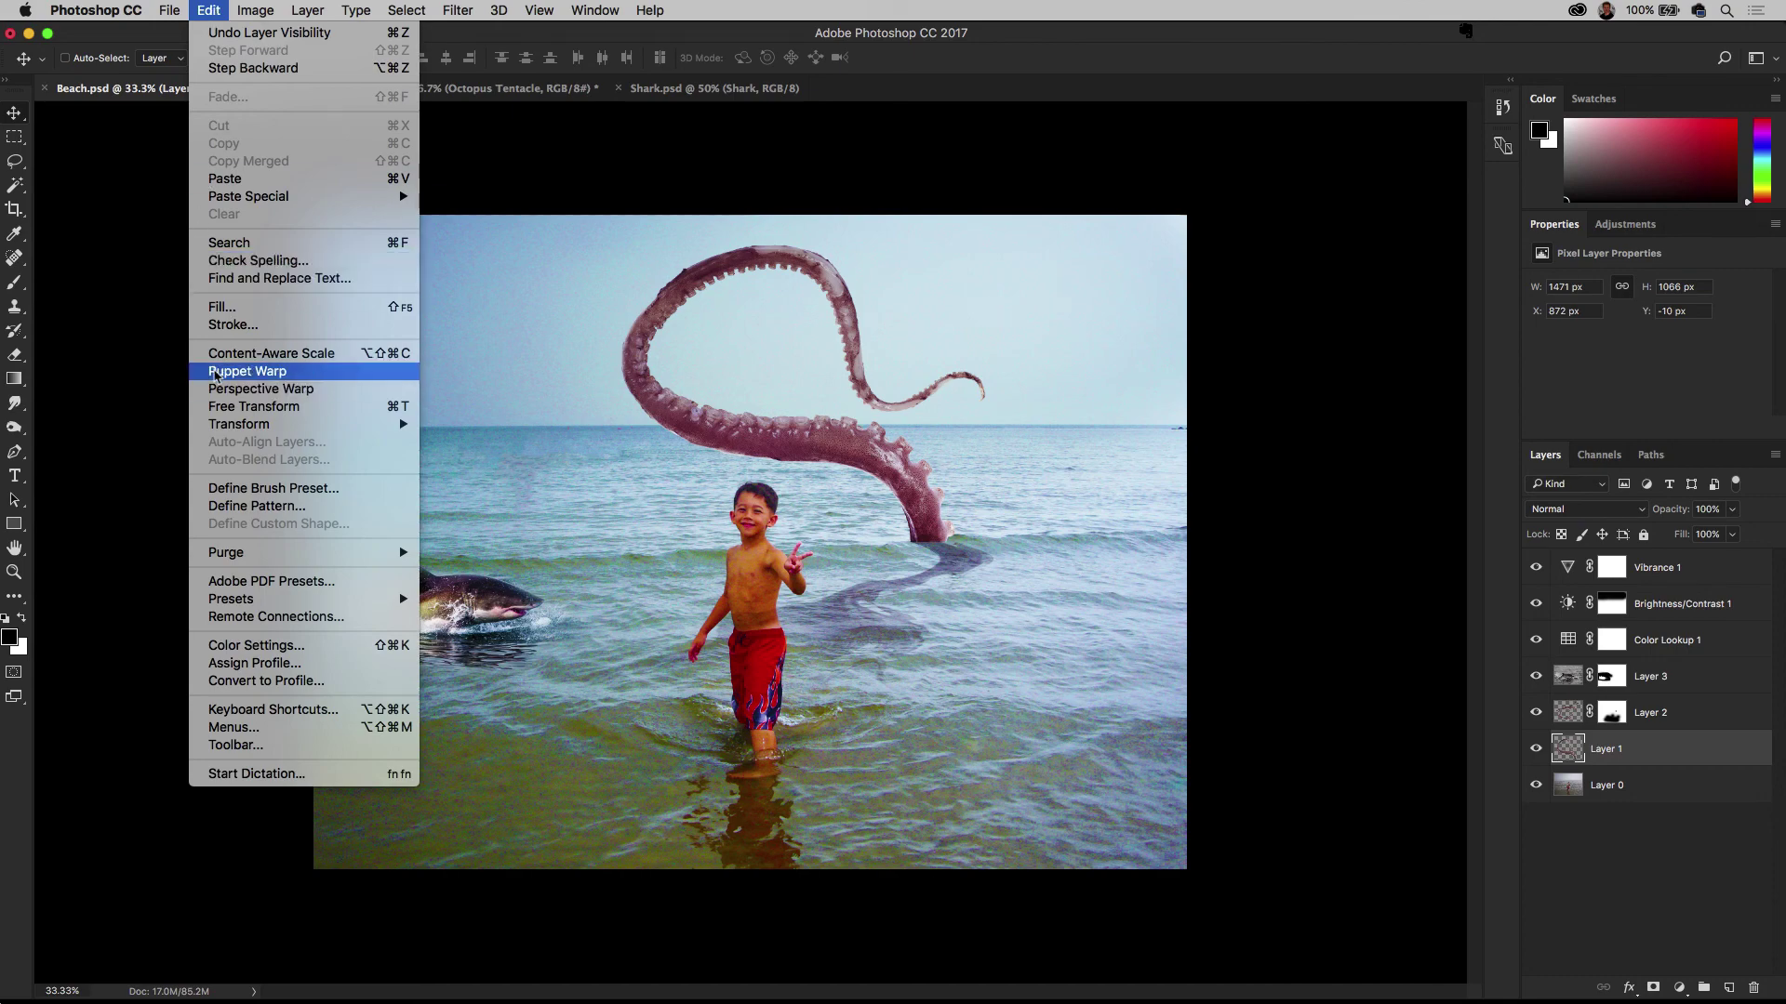
pyautogui.click(216, 373)
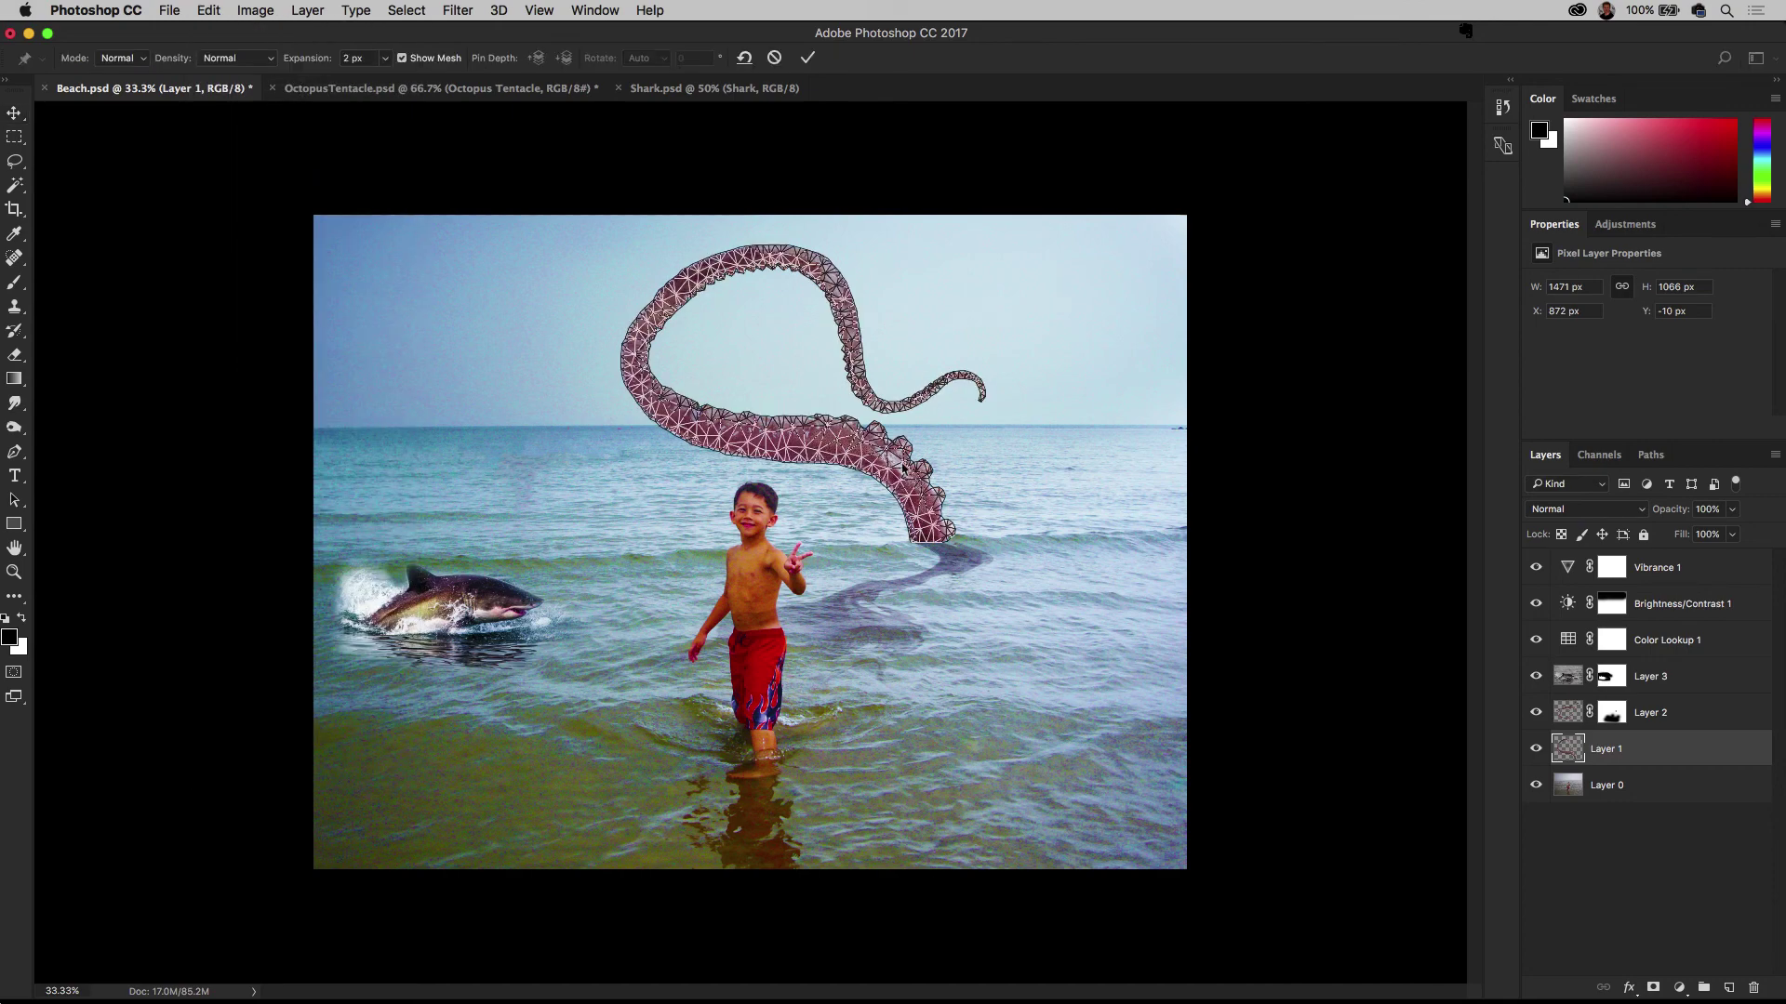
pyautogui.click(909, 473)
pyautogui.click(771, 438)
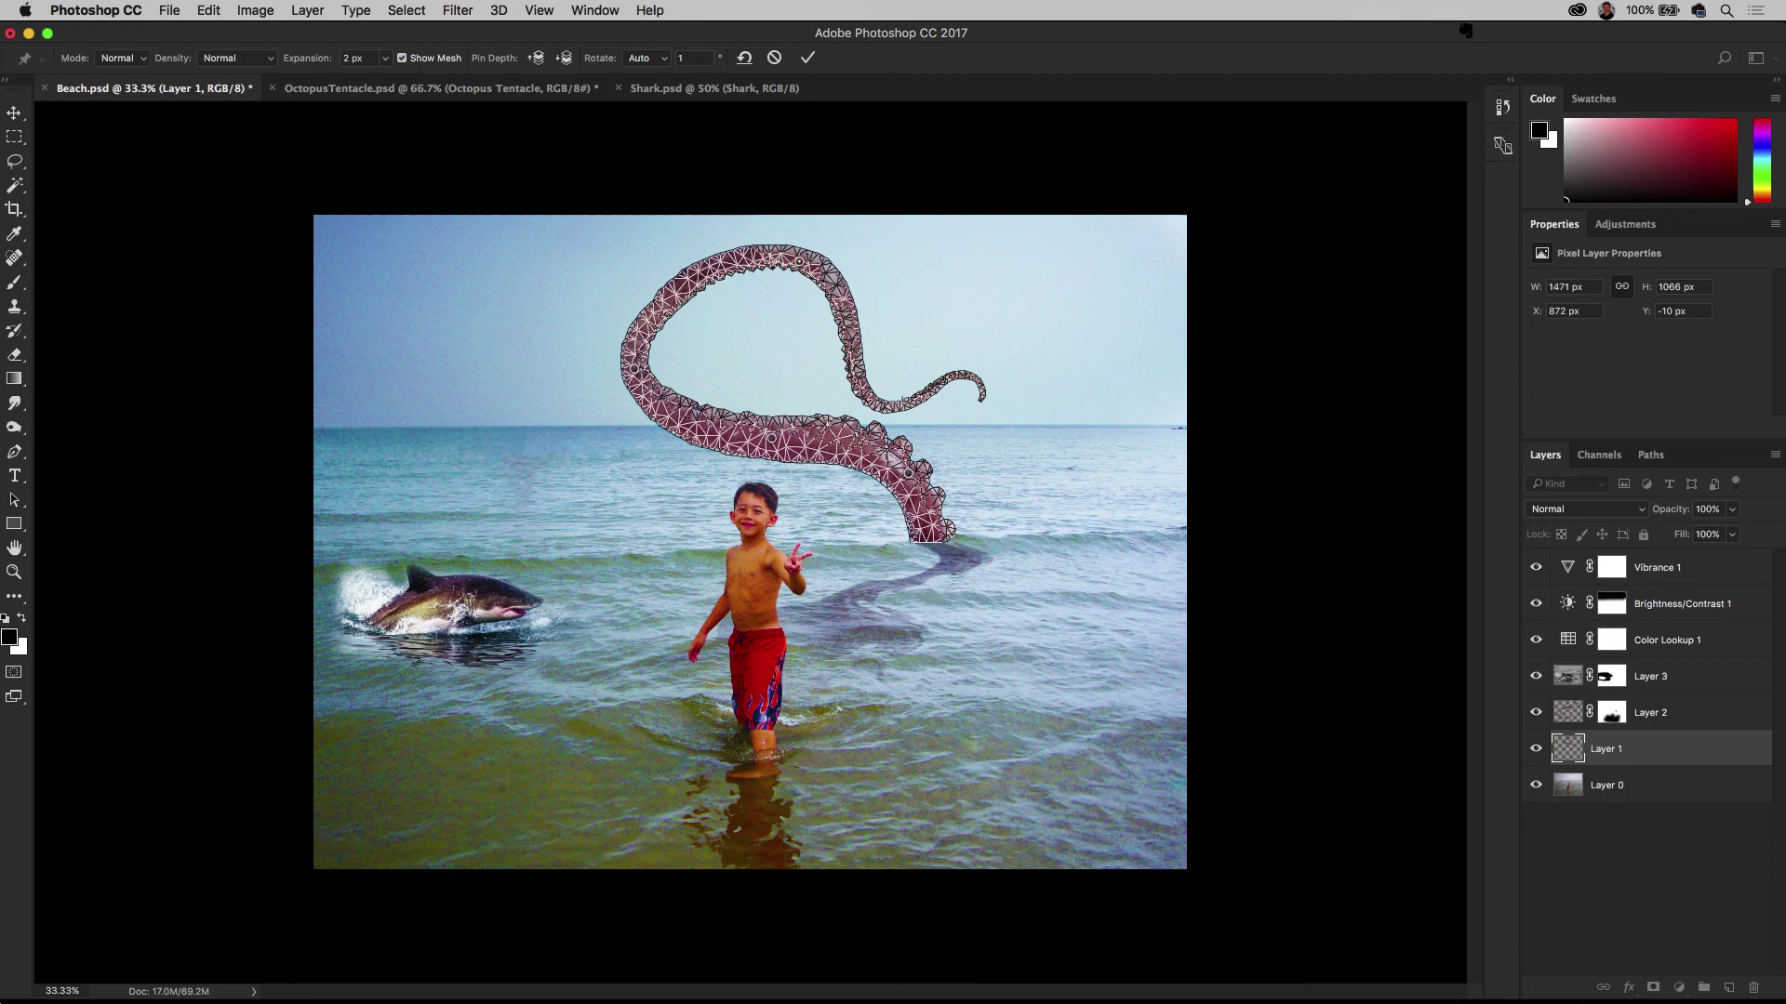
pyautogui.moveTo(882, 406); pyautogui.dragTo(673, 592)
pyautogui.moveTo(804, 300); pyautogui.dragTo(786, 405)
pyautogui.moveTo(686, 603); pyautogui.dragTo(665, 546)
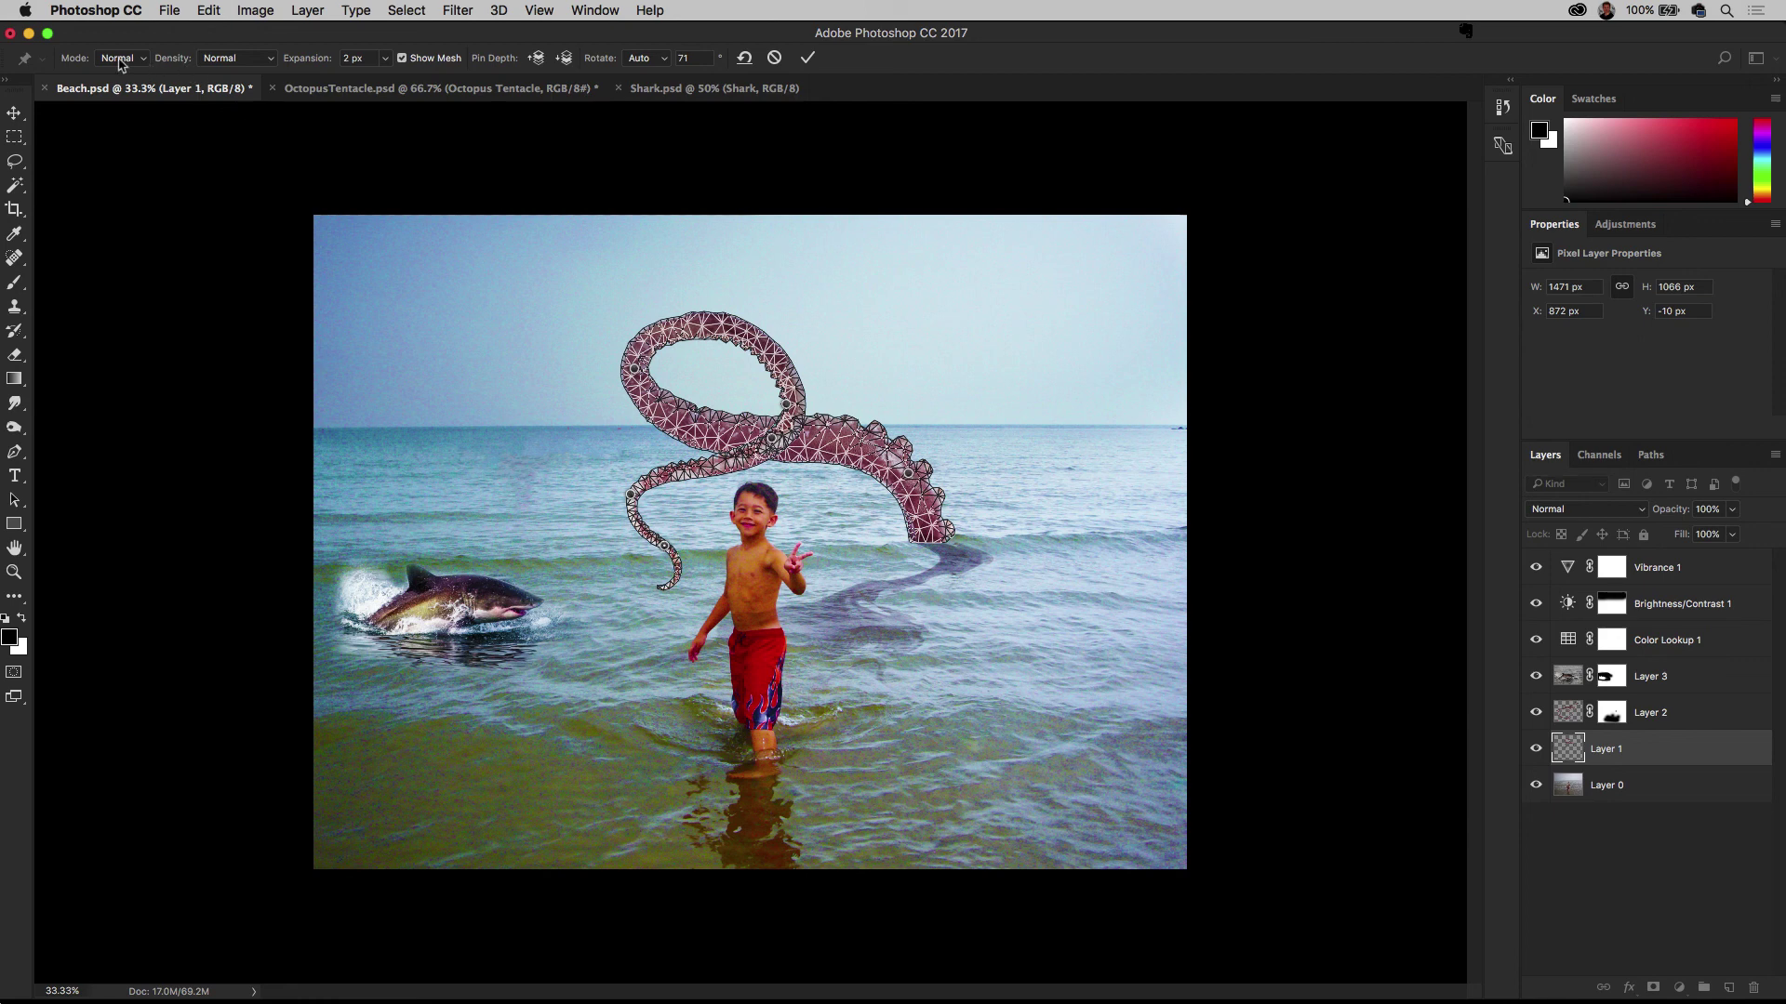
# Hide the mesh, switch to Distort mode, reposition the tip pins toward the boy, and commit
pyautogui.click(401, 59)
pyautogui.click(137, 59)
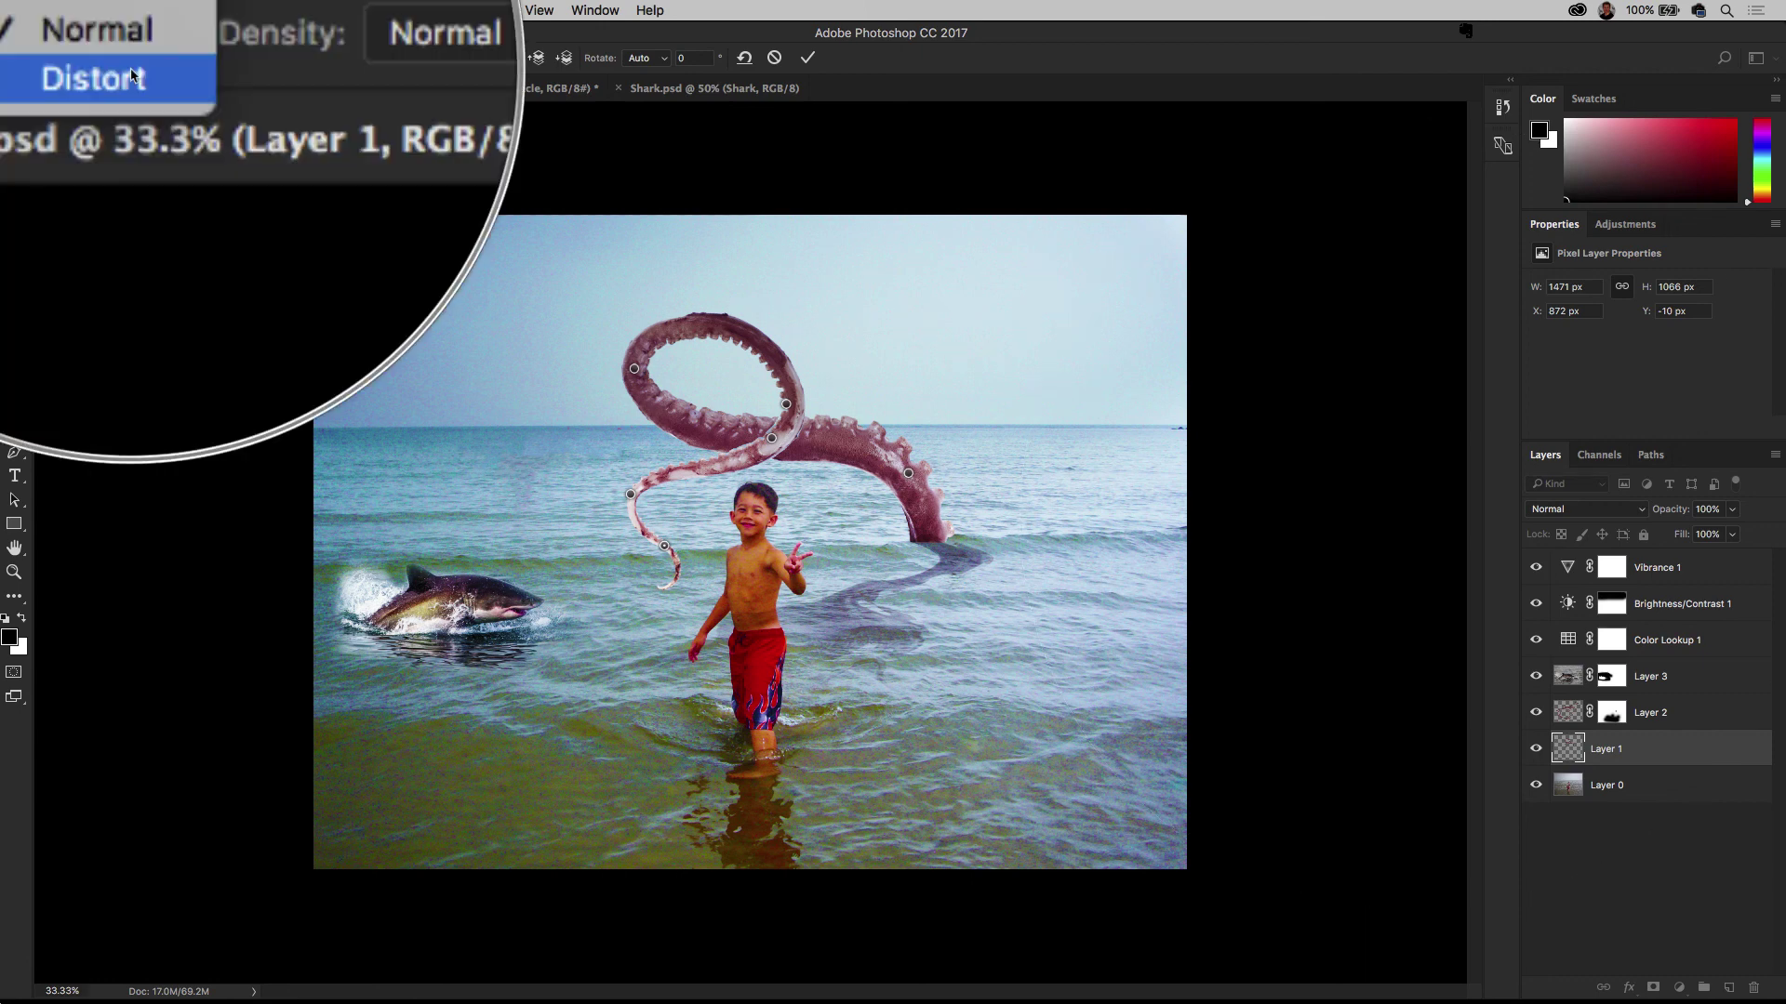
pyautogui.click(133, 72)
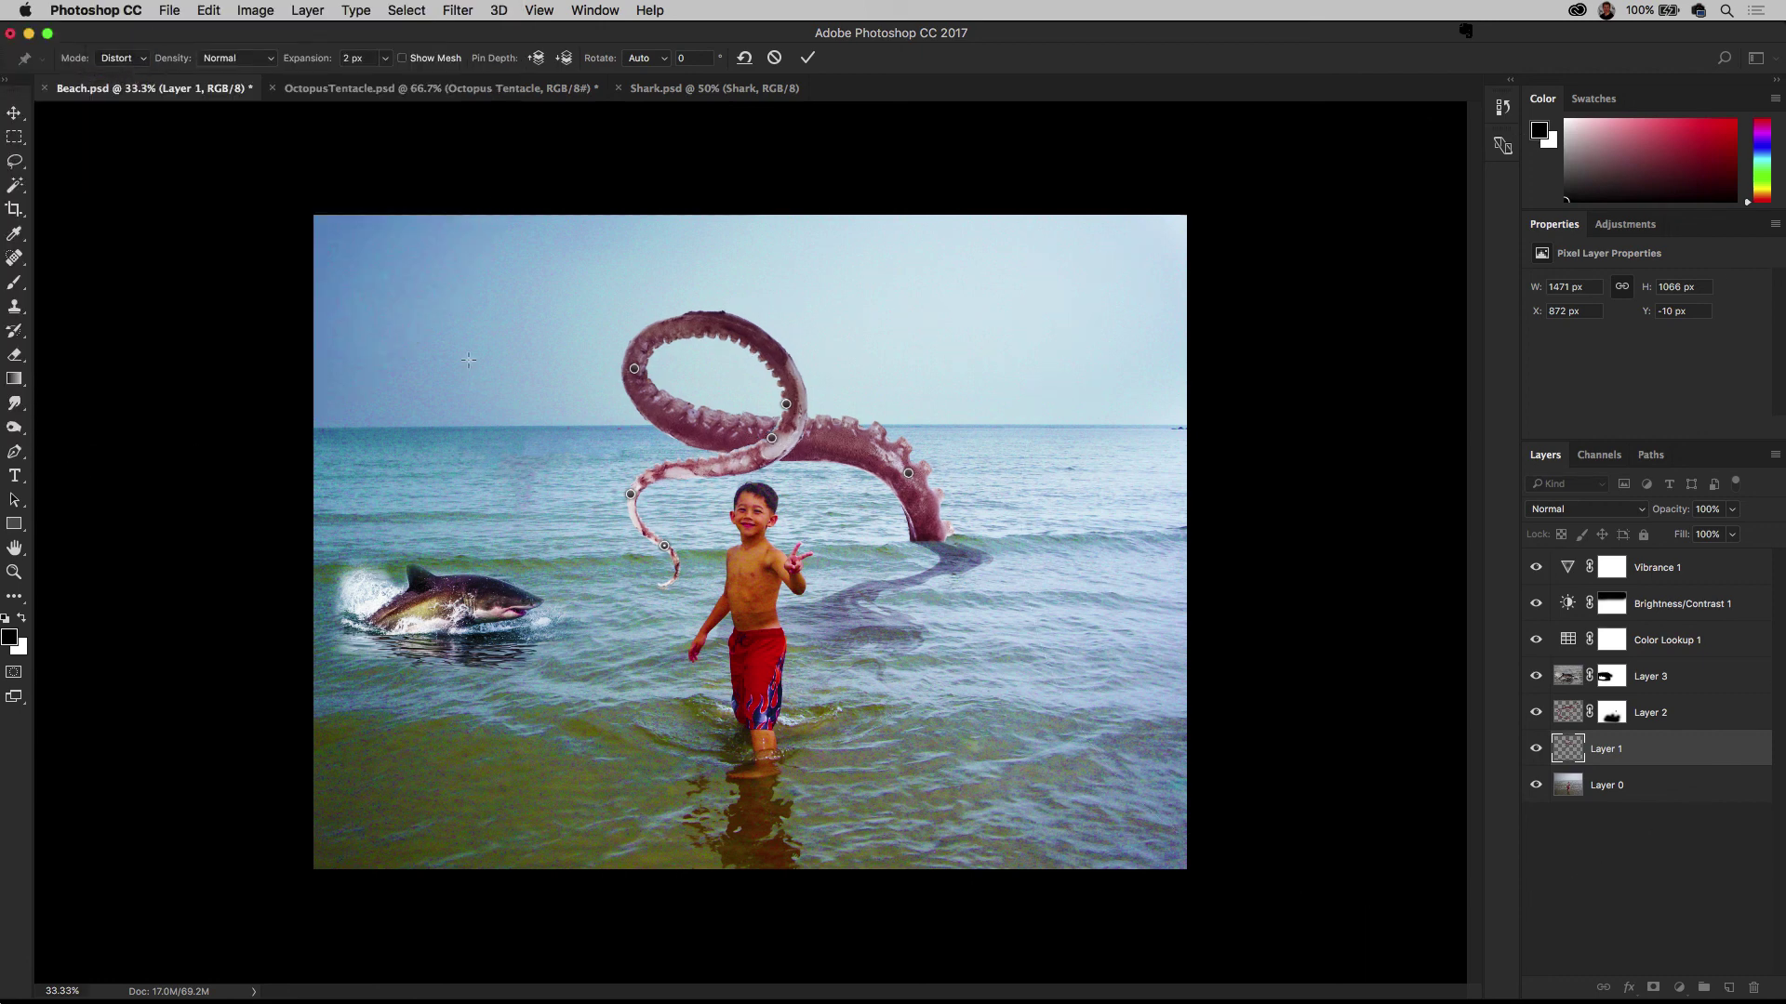
pyautogui.moveTo(630, 496); pyautogui.dragTo(449, 343)
pyautogui.moveTo(530, 435); pyautogui.dragTo(635, 618)
pyautogui.moveTo(625, 498); pyautogui.dragTo(618, 527)
pyautogui.moveTo(636, 621); pyautogui.dragTo(682, 588)
pyautogui.moveTo(639, 406); pyautogui.dragTo(638, 406)
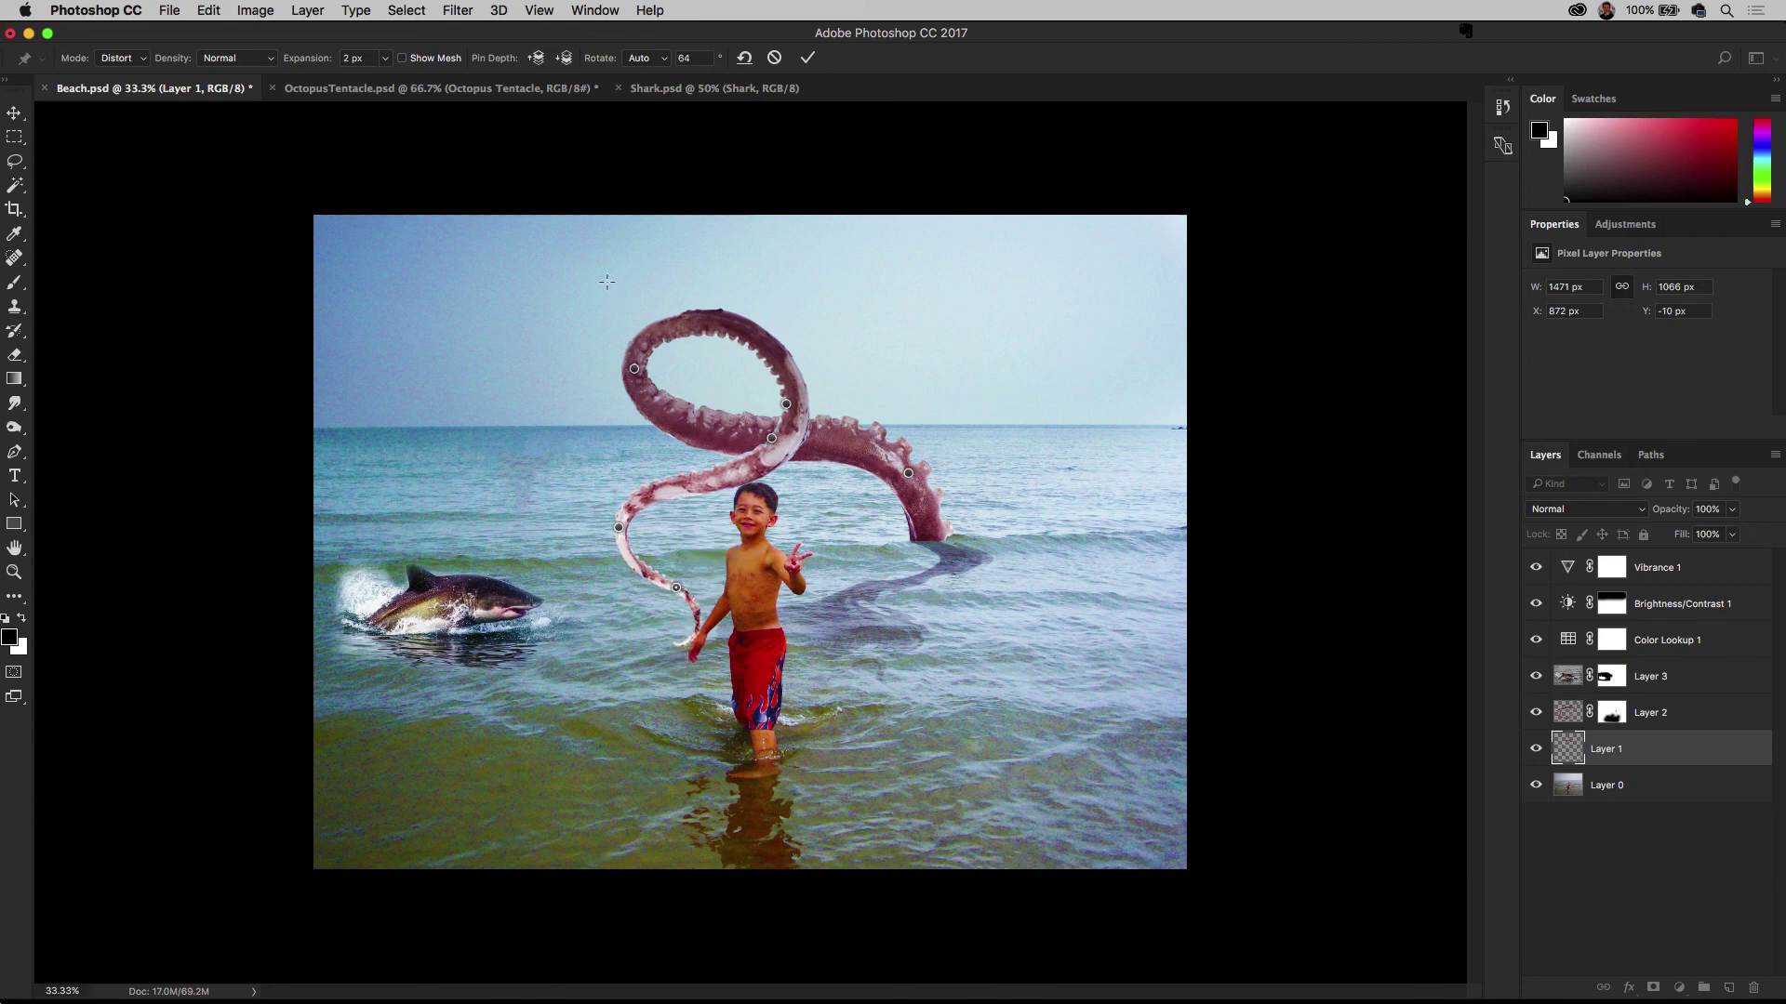
pyautogui.press('Return')
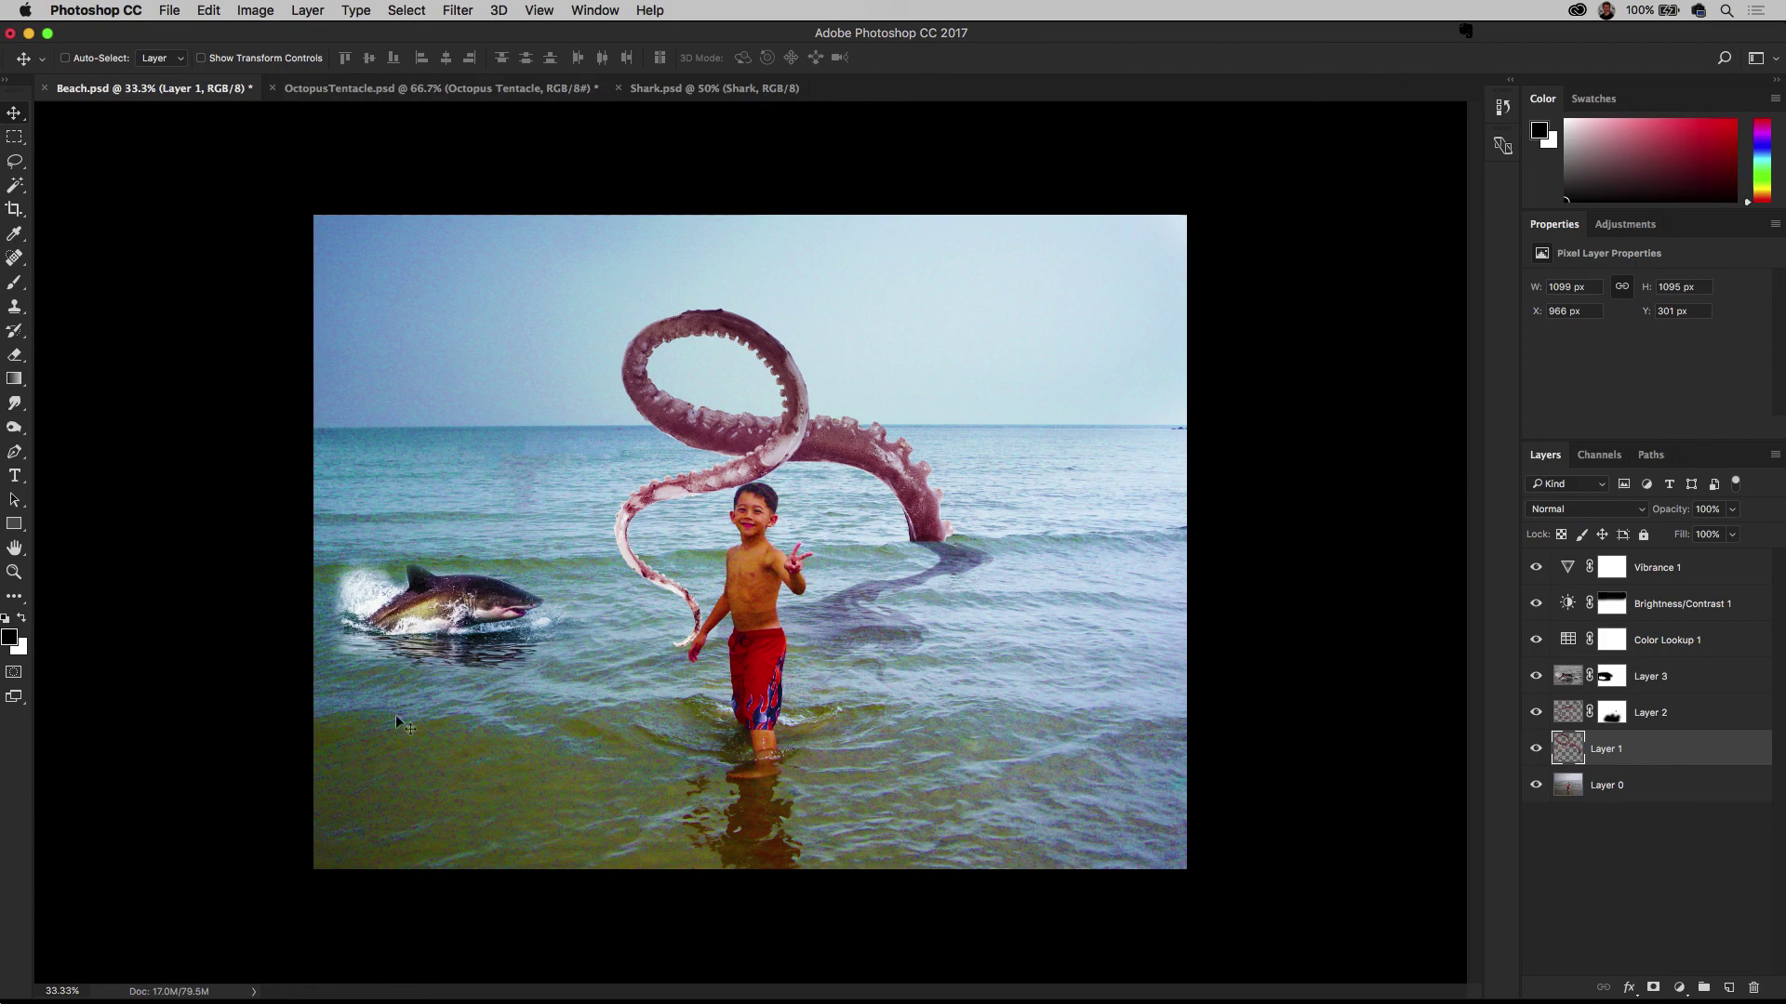
# Open Stockholm.psd in Photoshop by dragging it from the project folder in Finder
pyautogui.moveTo(470, 988)
pyautogui.click(254, 983)
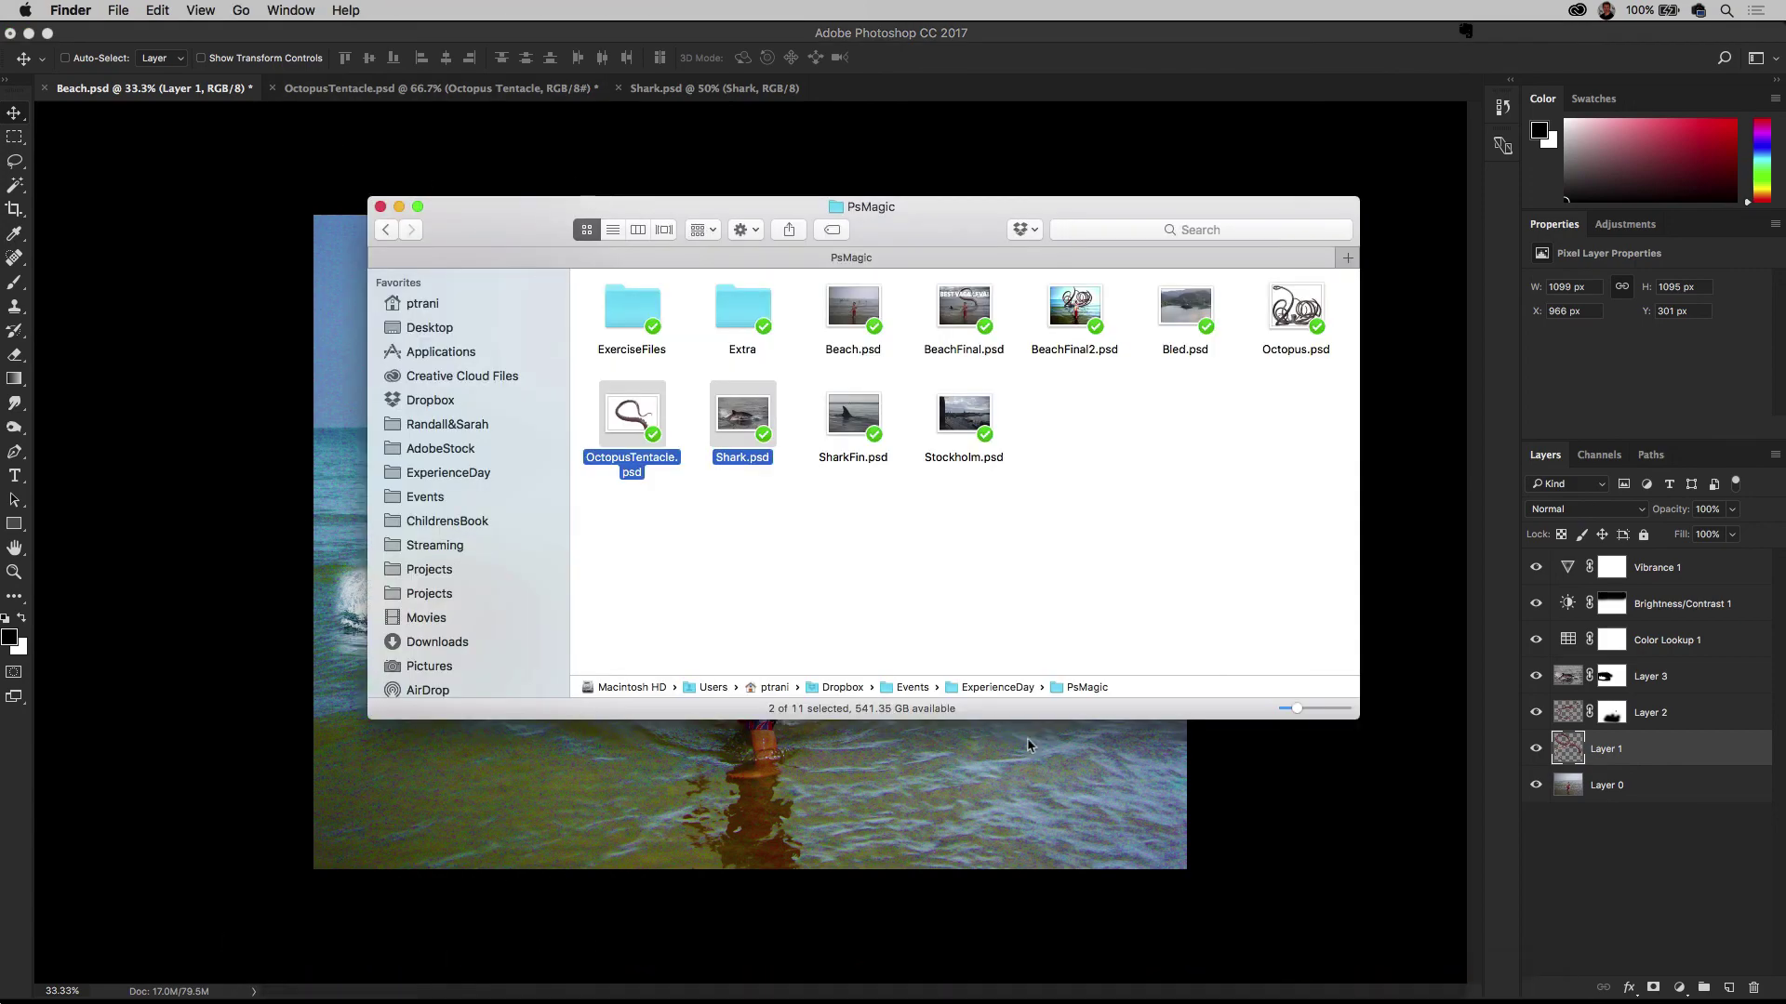
pyautogui.click(953, 556)
pyautogui.moveTo(964, 414); pyautogui.dragTo(379, 984)
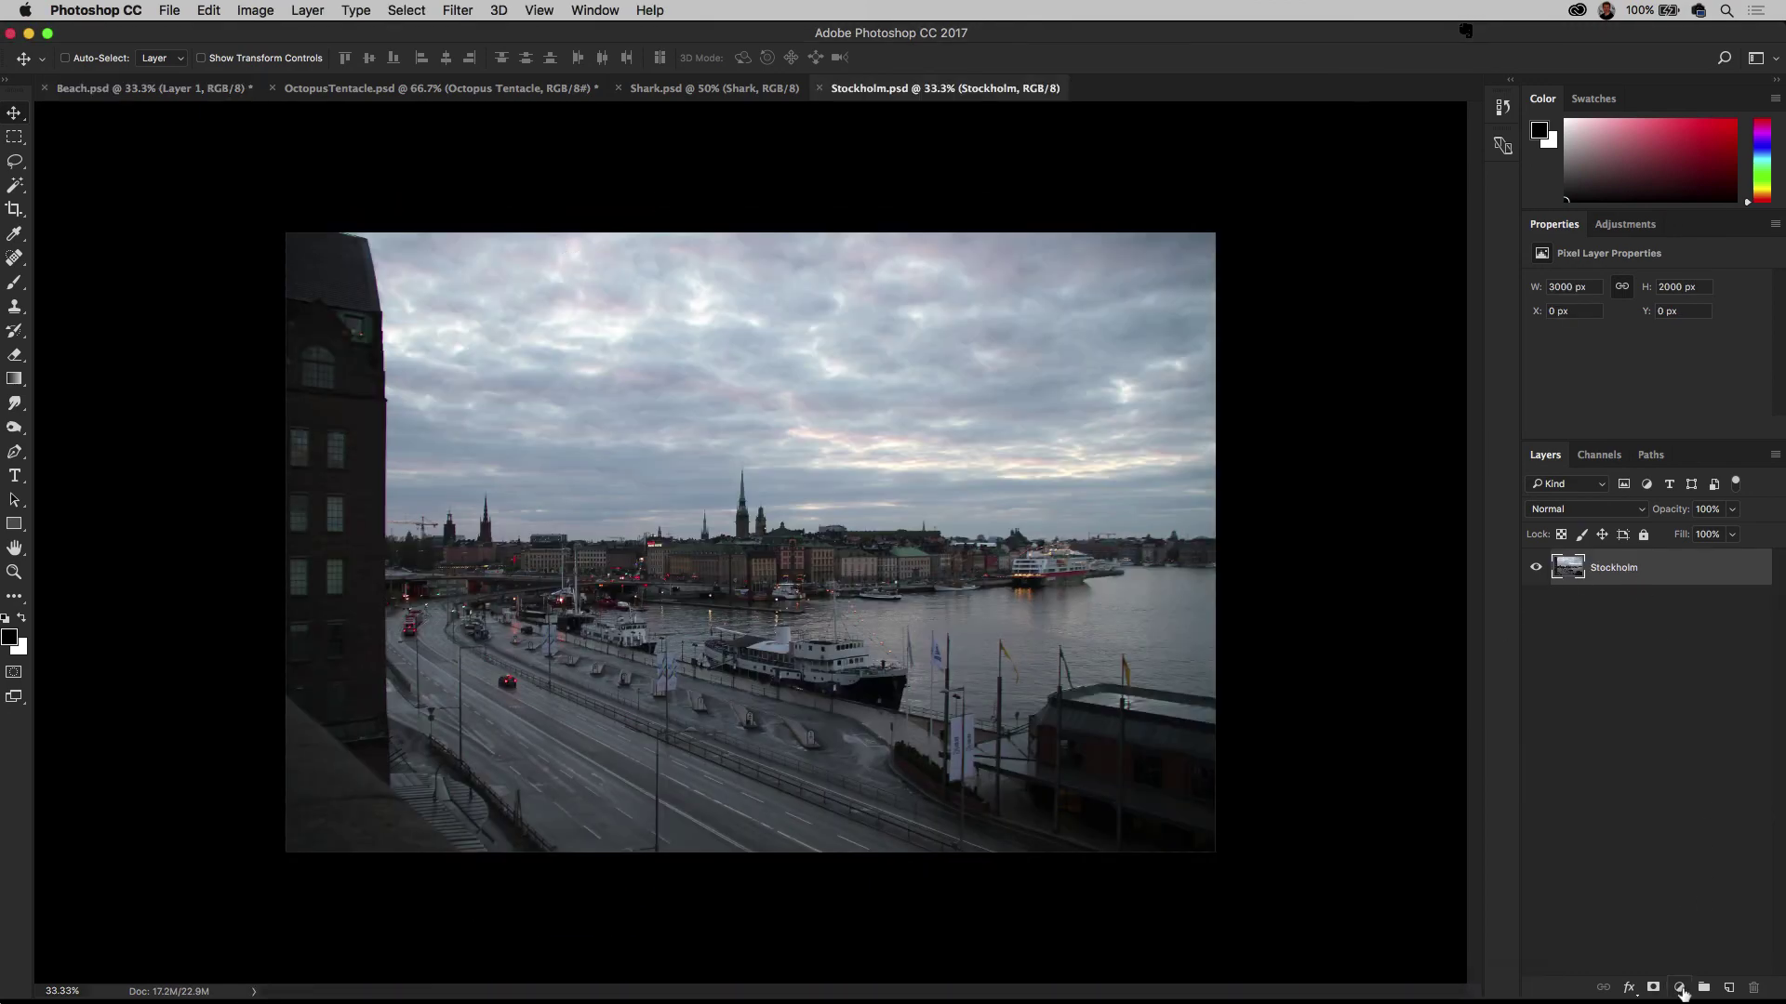
# Add a Levels adjustment to the Stockholm photo and apply Auto correction
pyautogui.click(1680, 990)
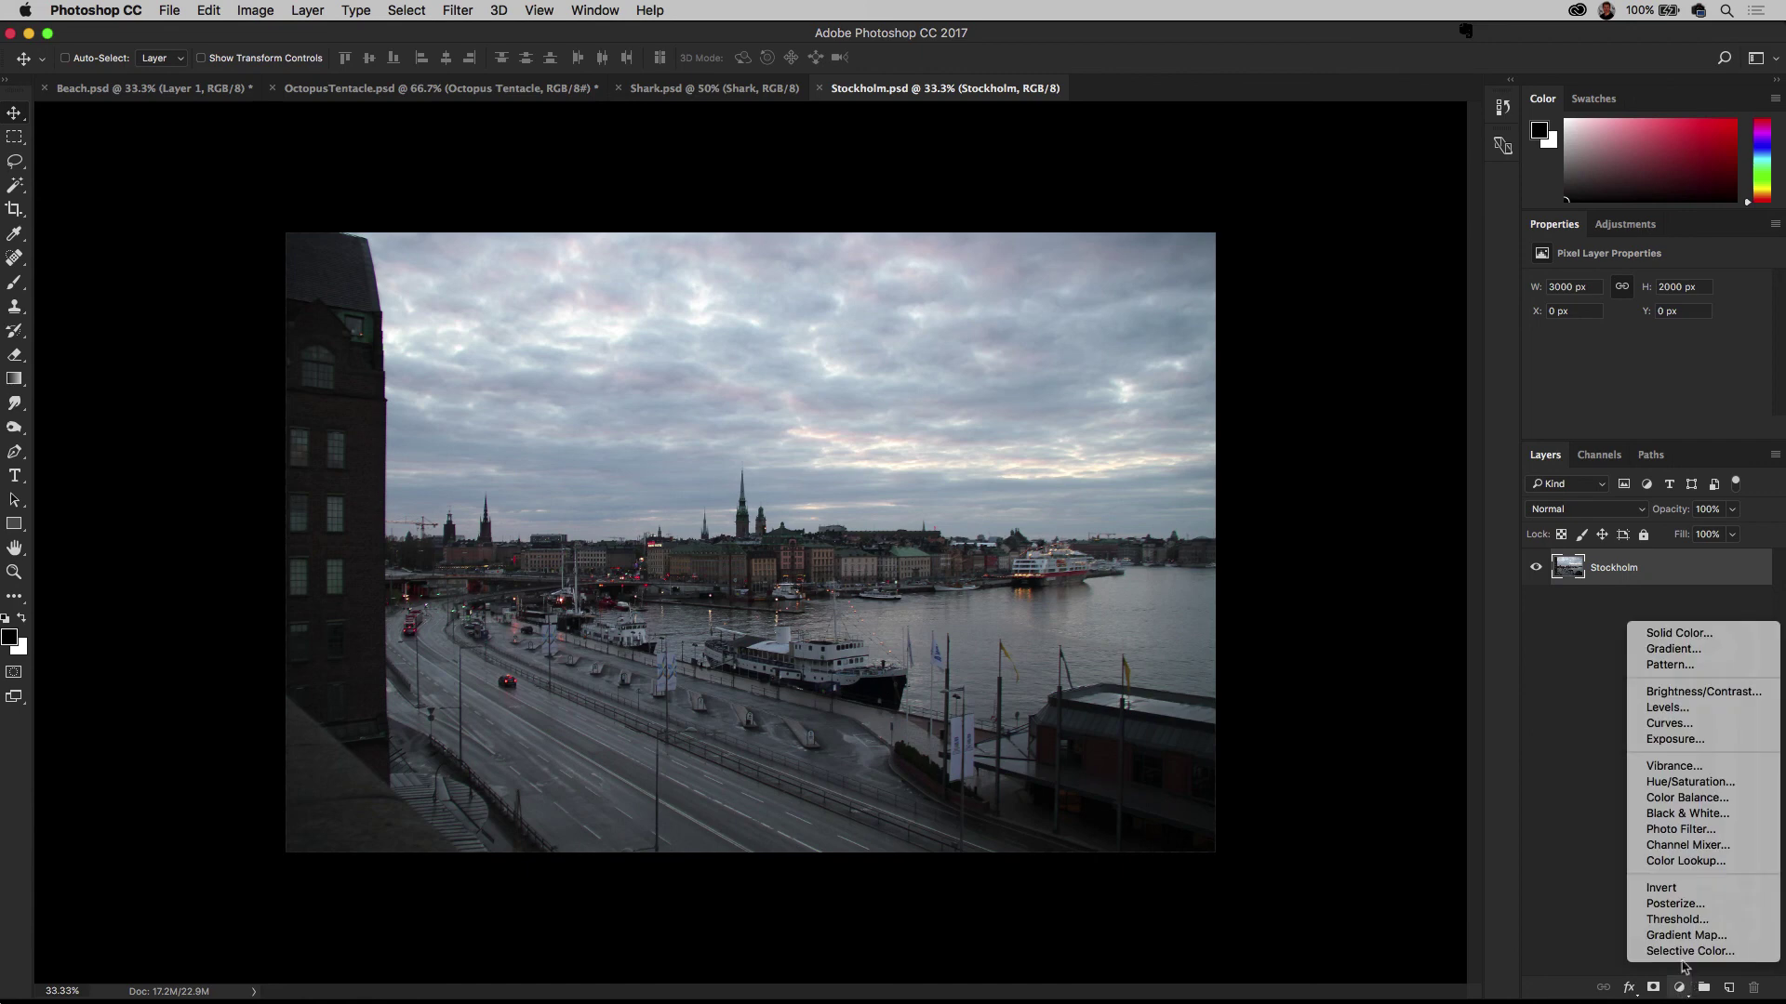
pyautogui.click(1713, 710)
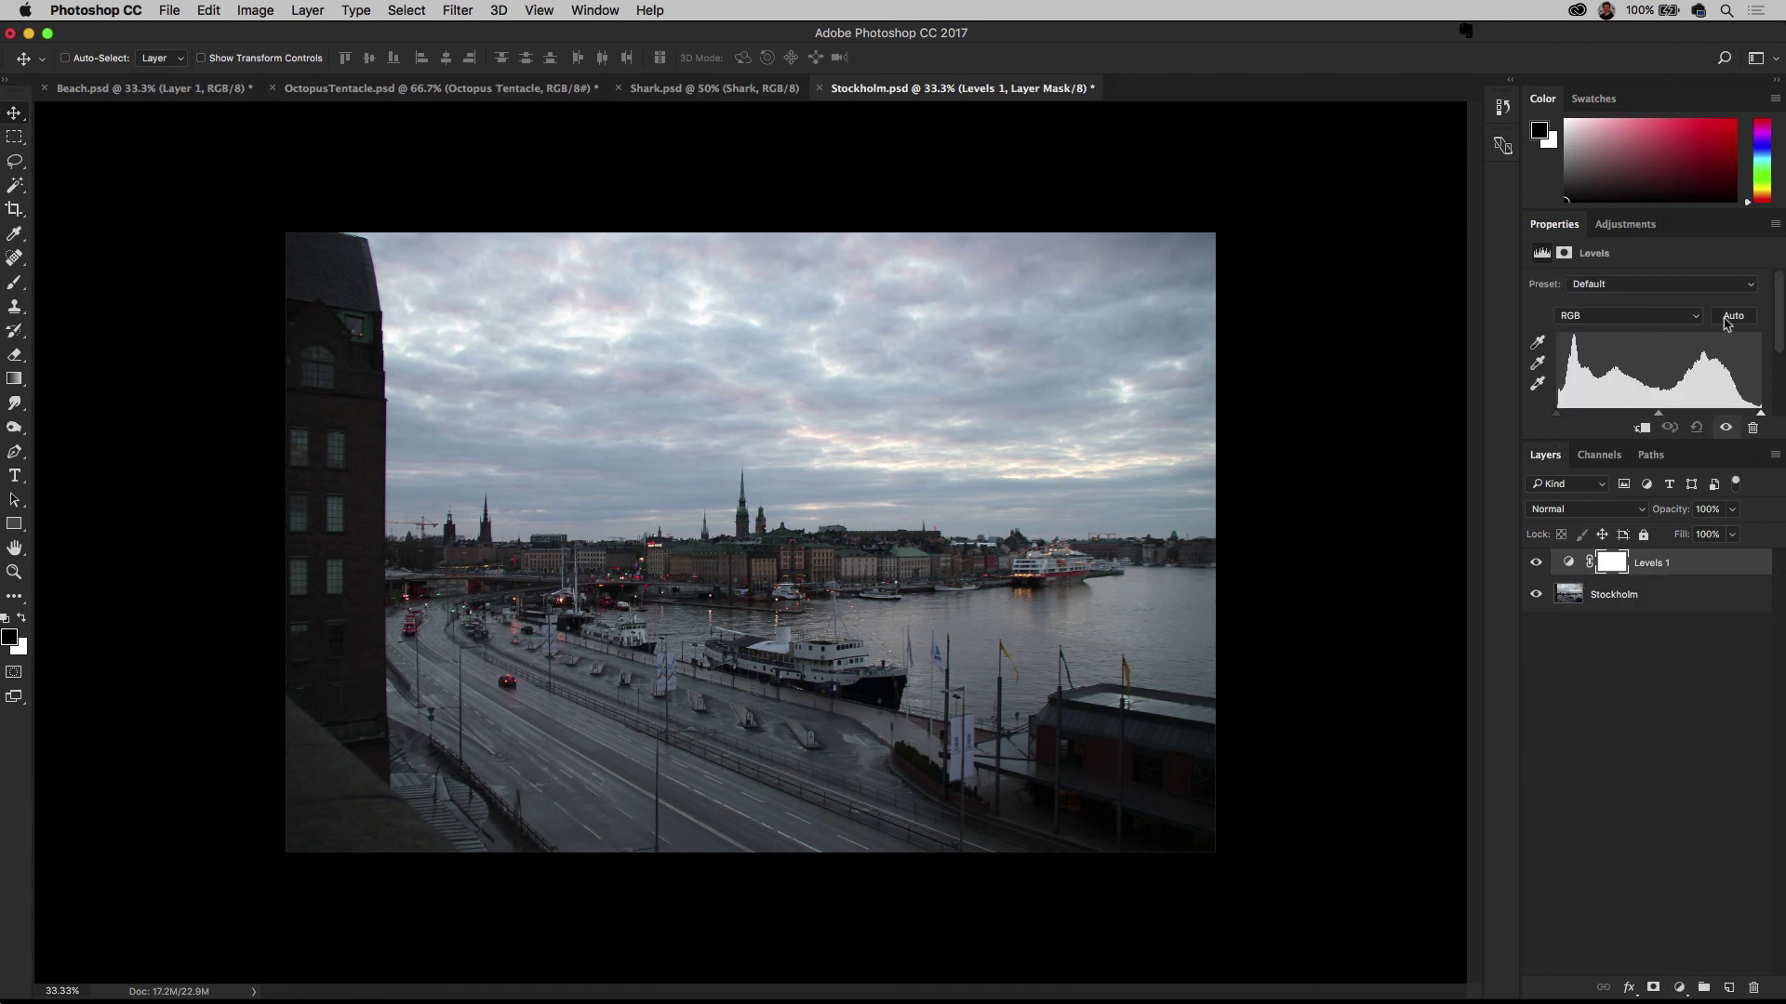
pyautogui.click(1729, 317)
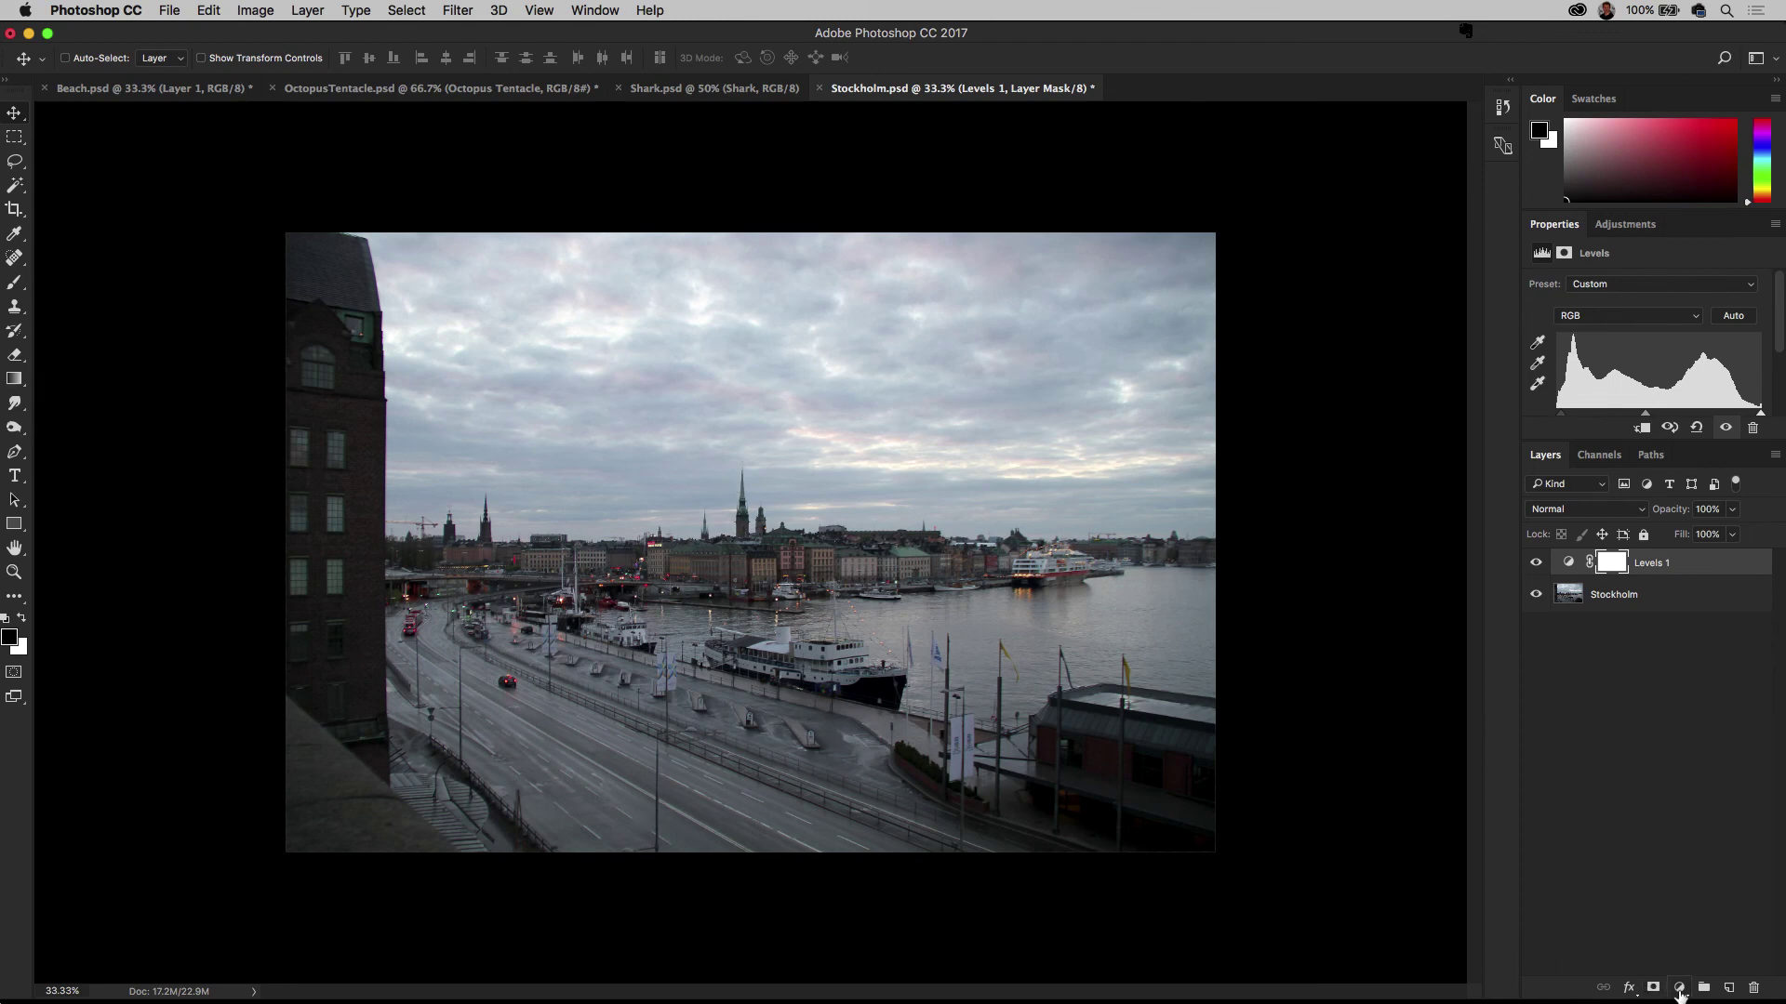
pyautogui.click(1680, 989)
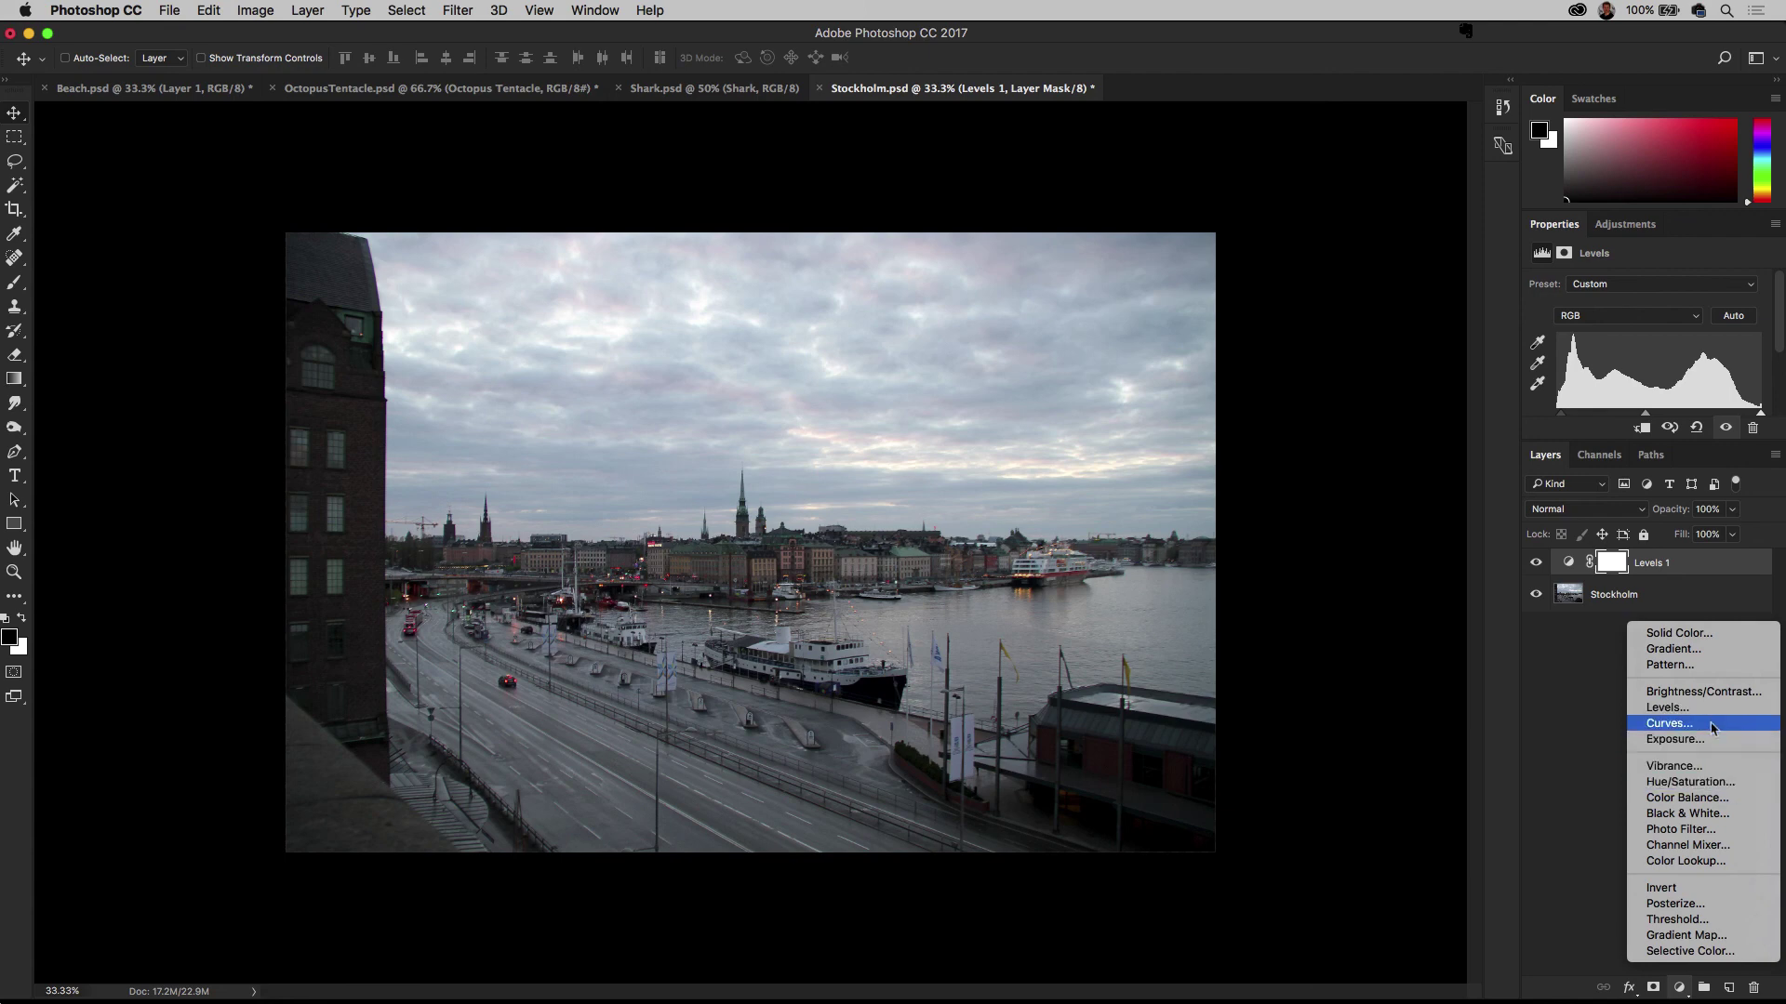
# Add a Photo Filter adjustment set to Cooling Filter (80)
pyautogui.click(1724, 830)
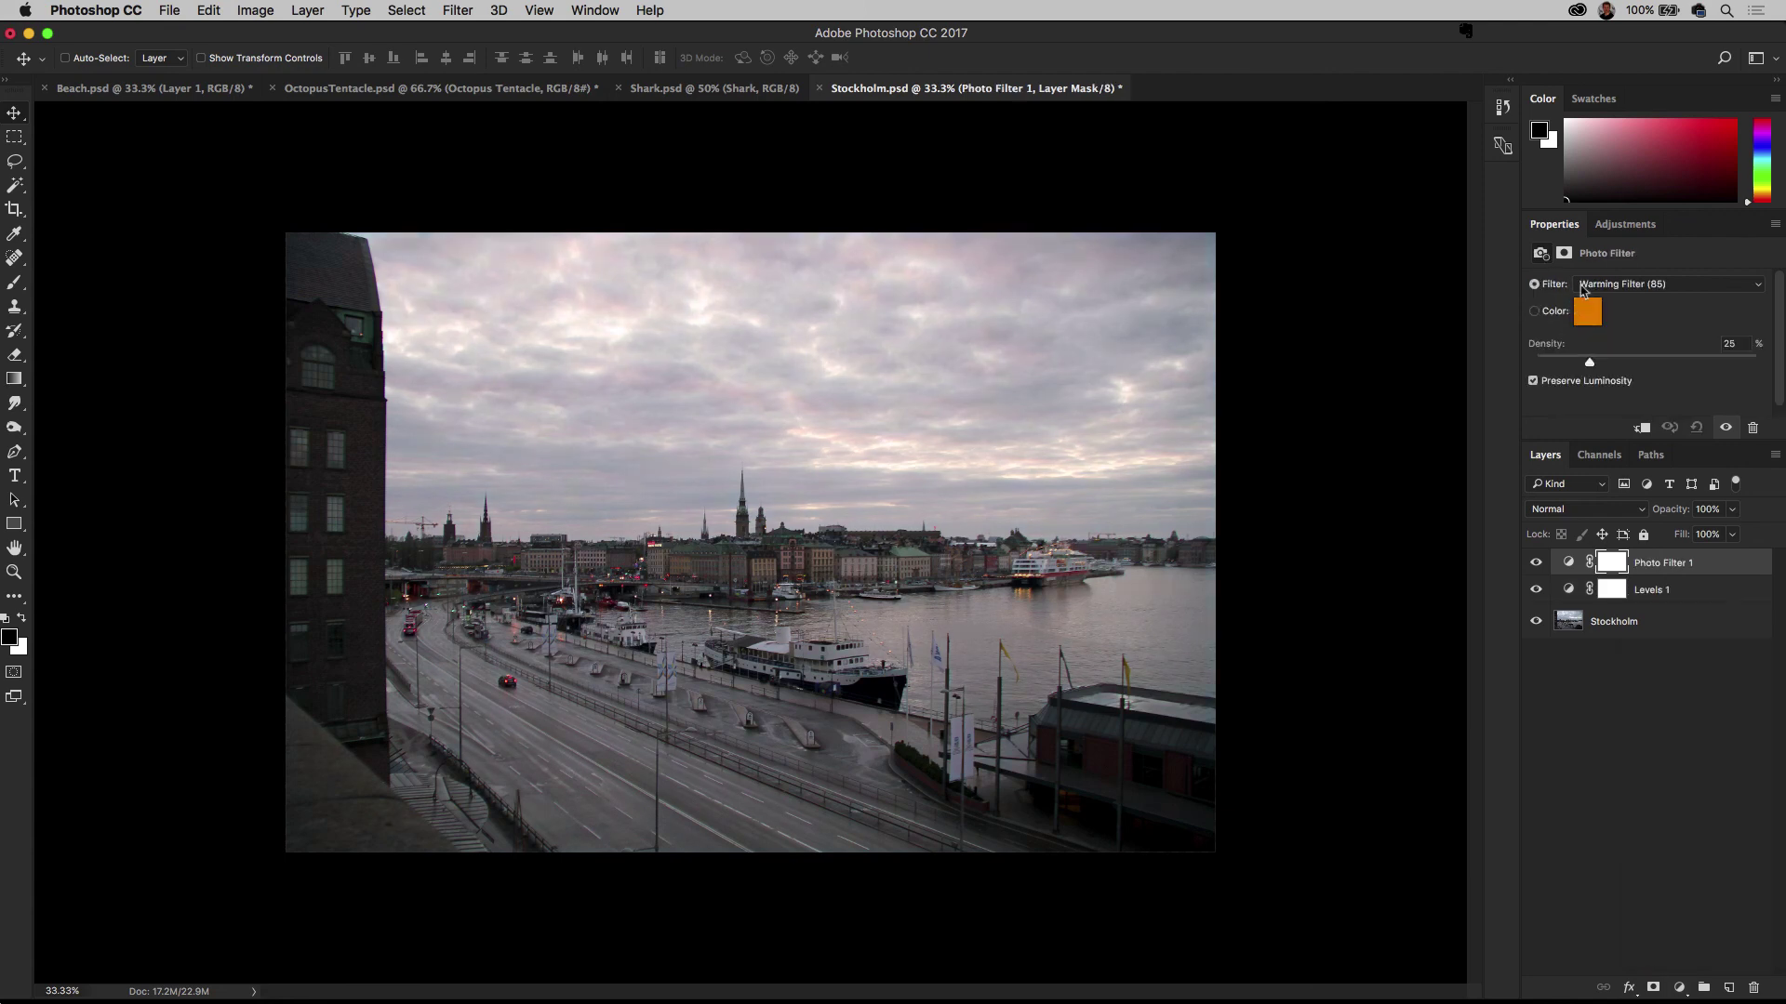
pyautogui.click(1635, 296)
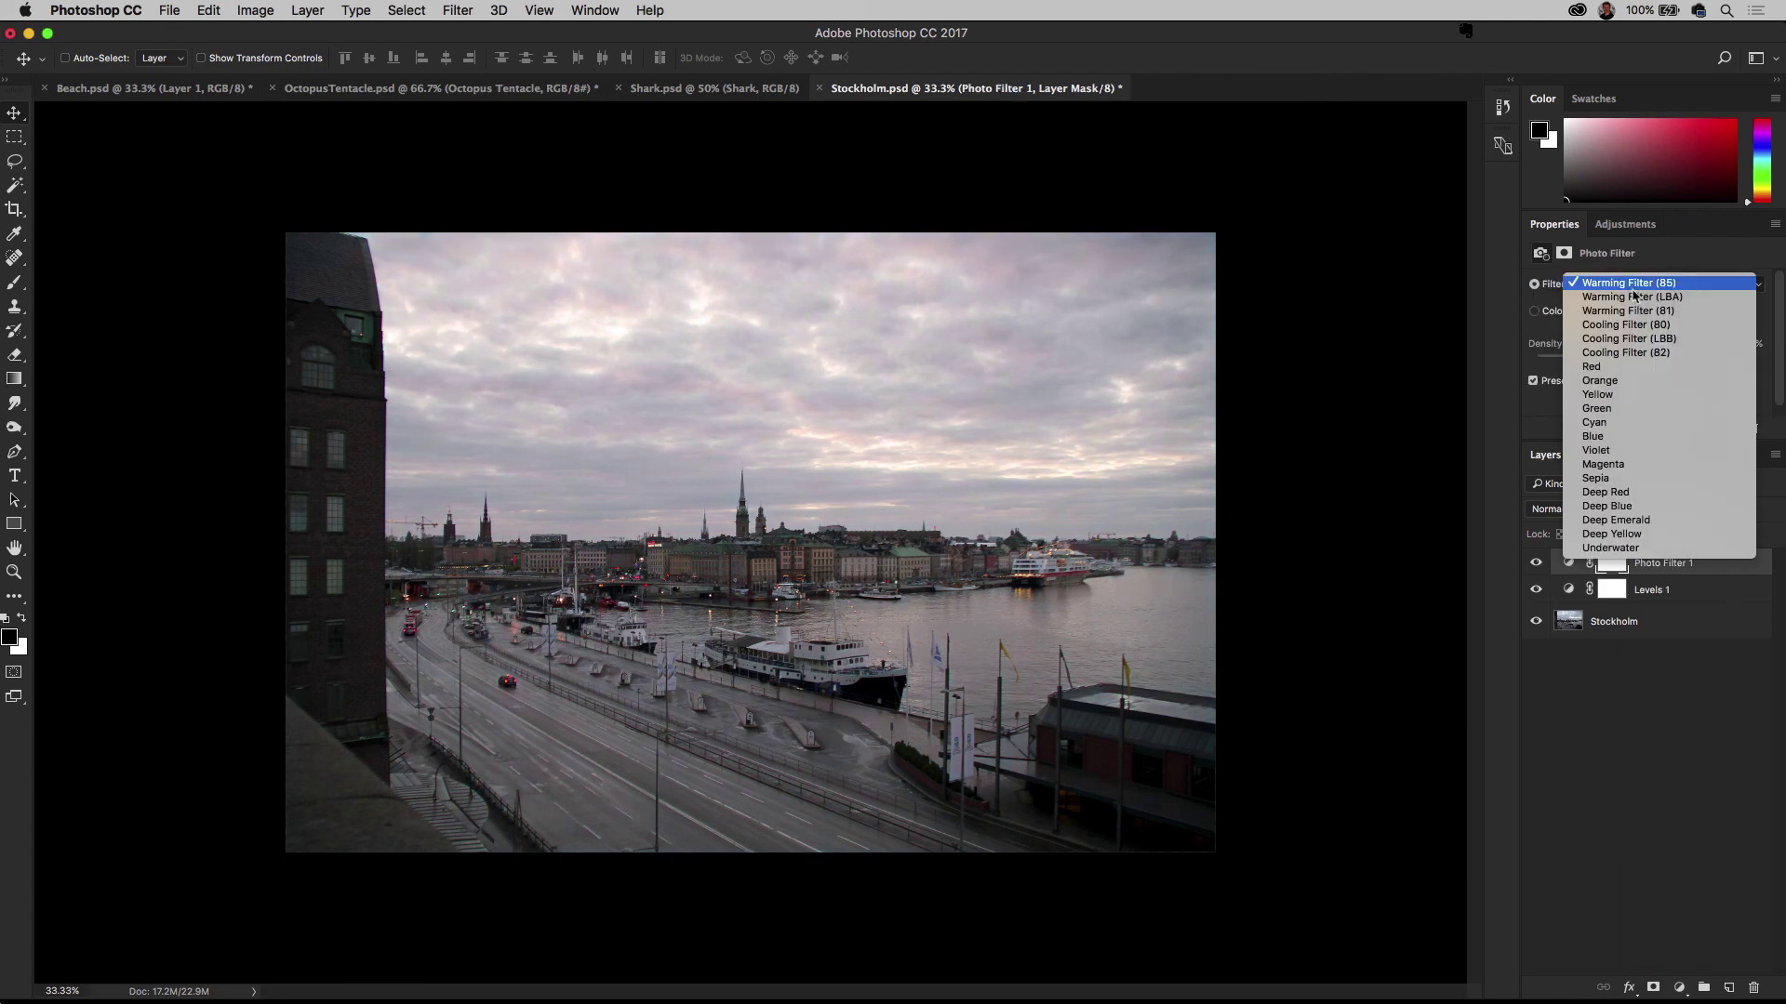
pyautogui.click(1668, 332)
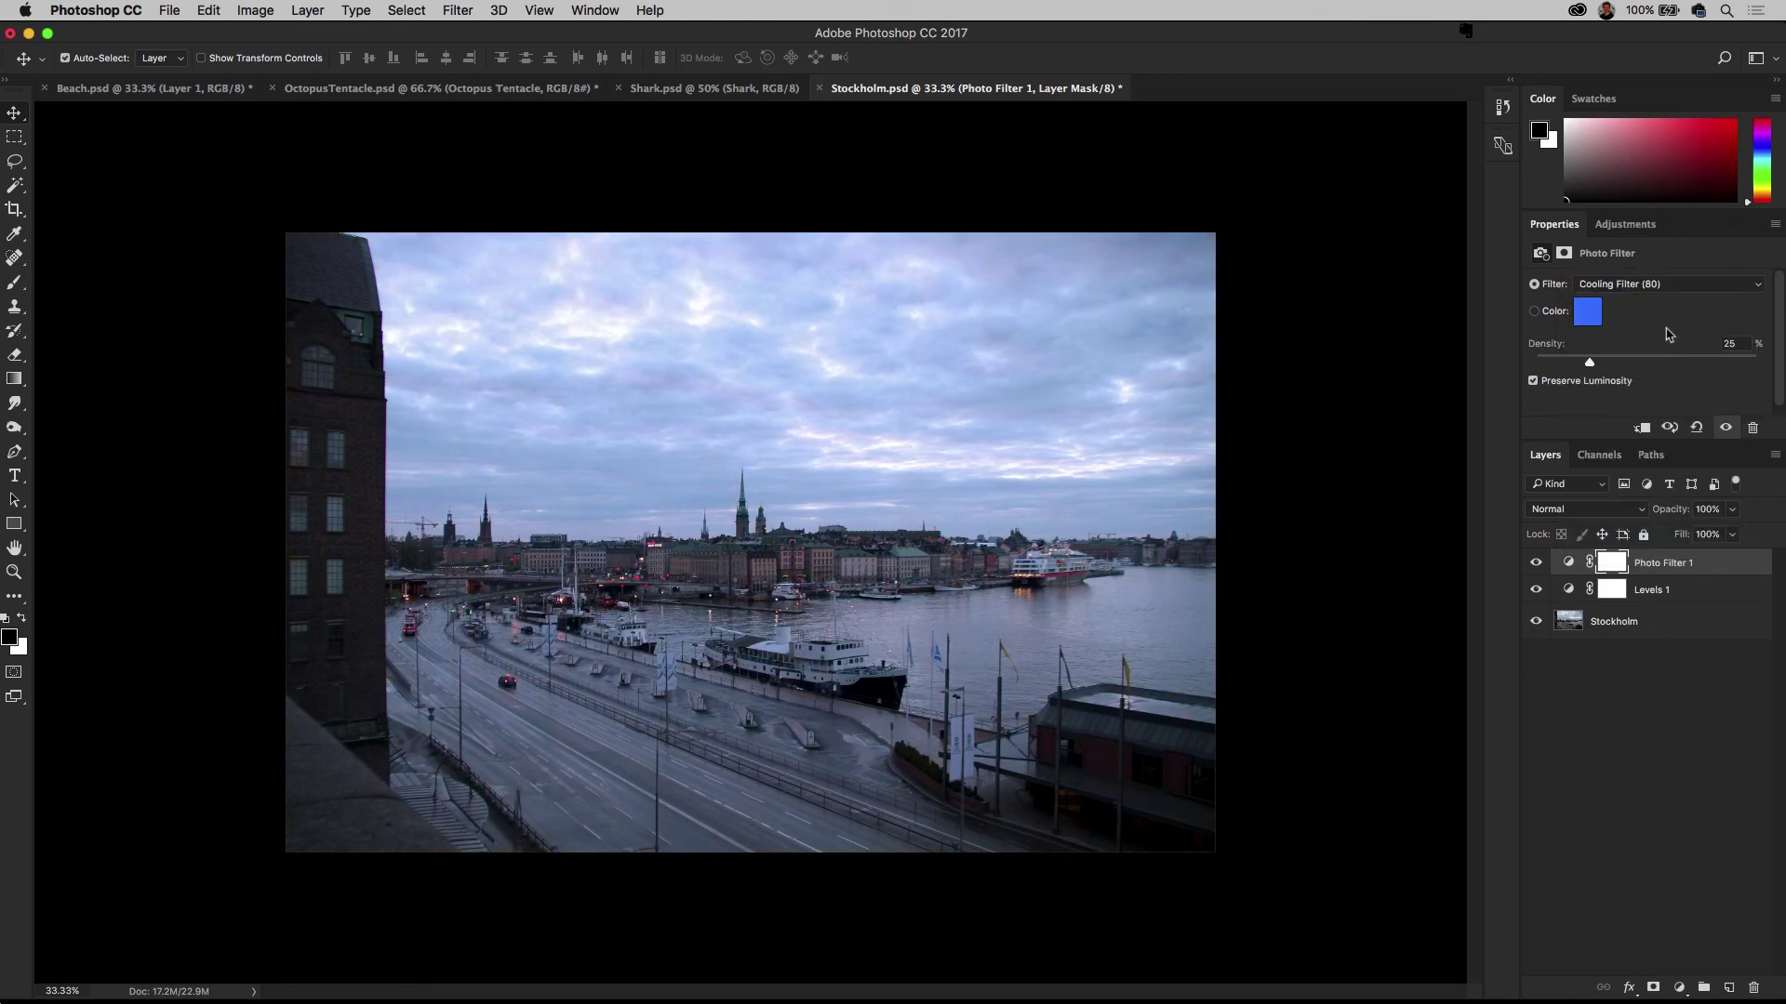
pyautogui.press('super+equal')
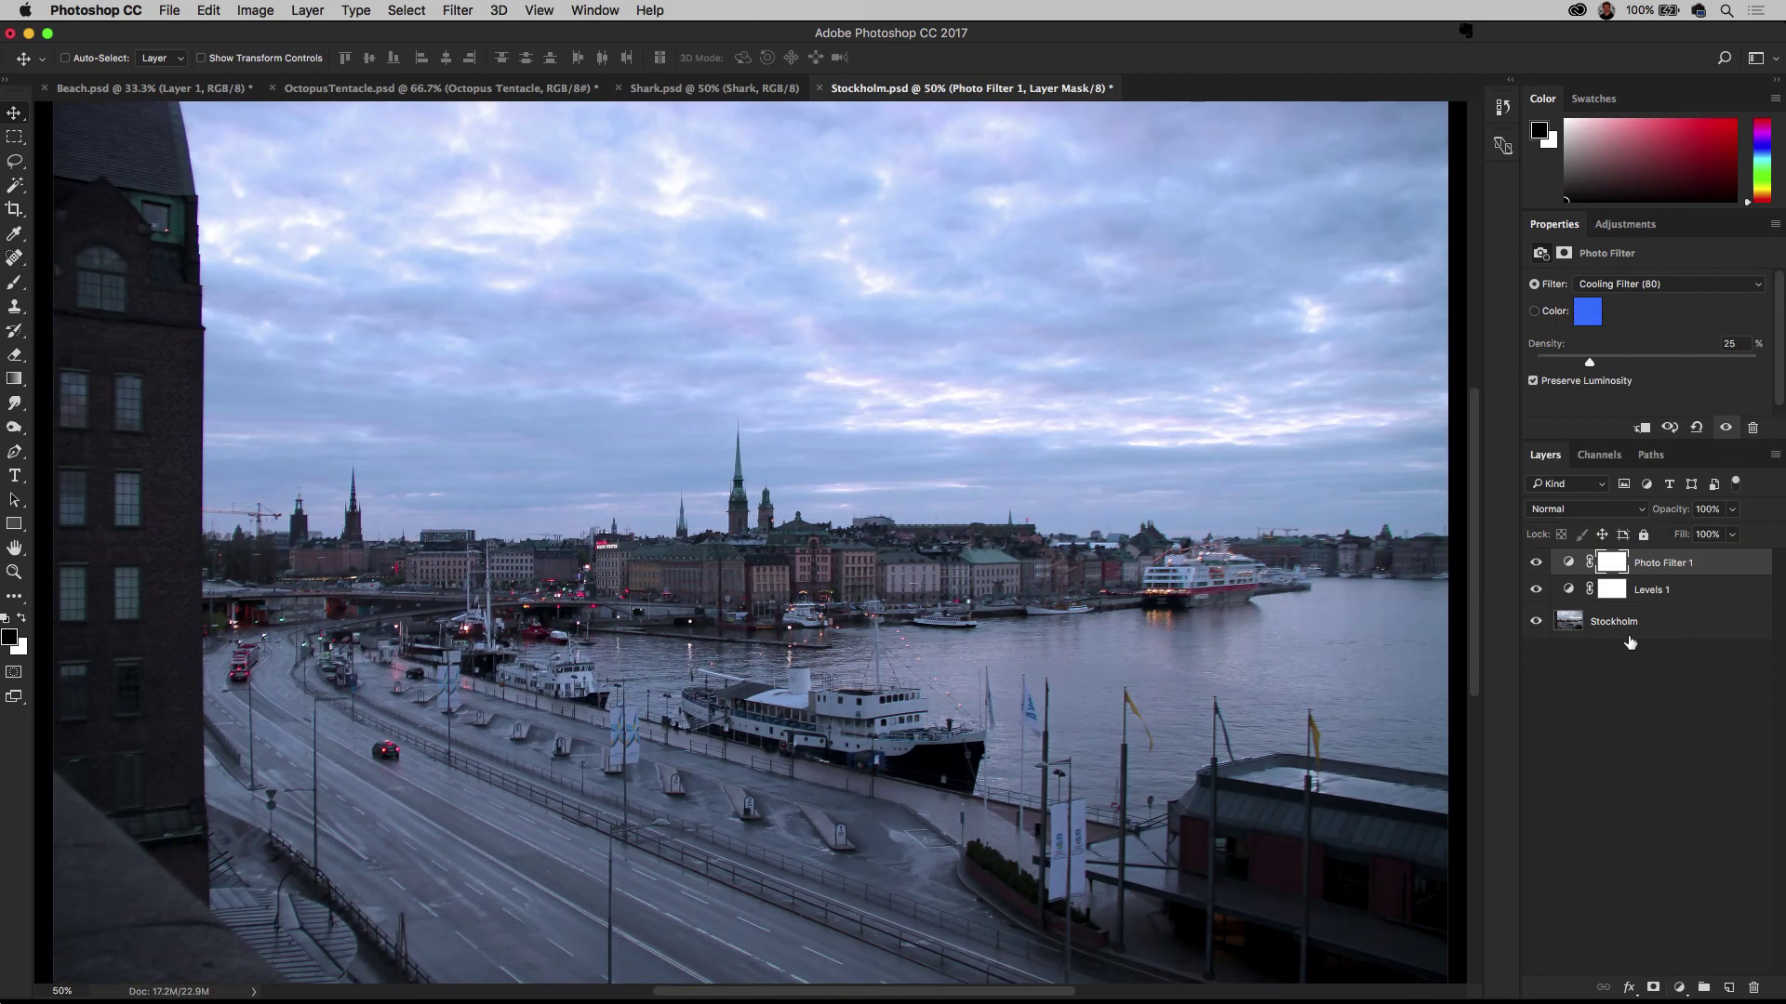
# Drag Levels 1's white-point slider left to brighten highlights, then select the Stockholm layer
pyautogui.click(1667, 593)
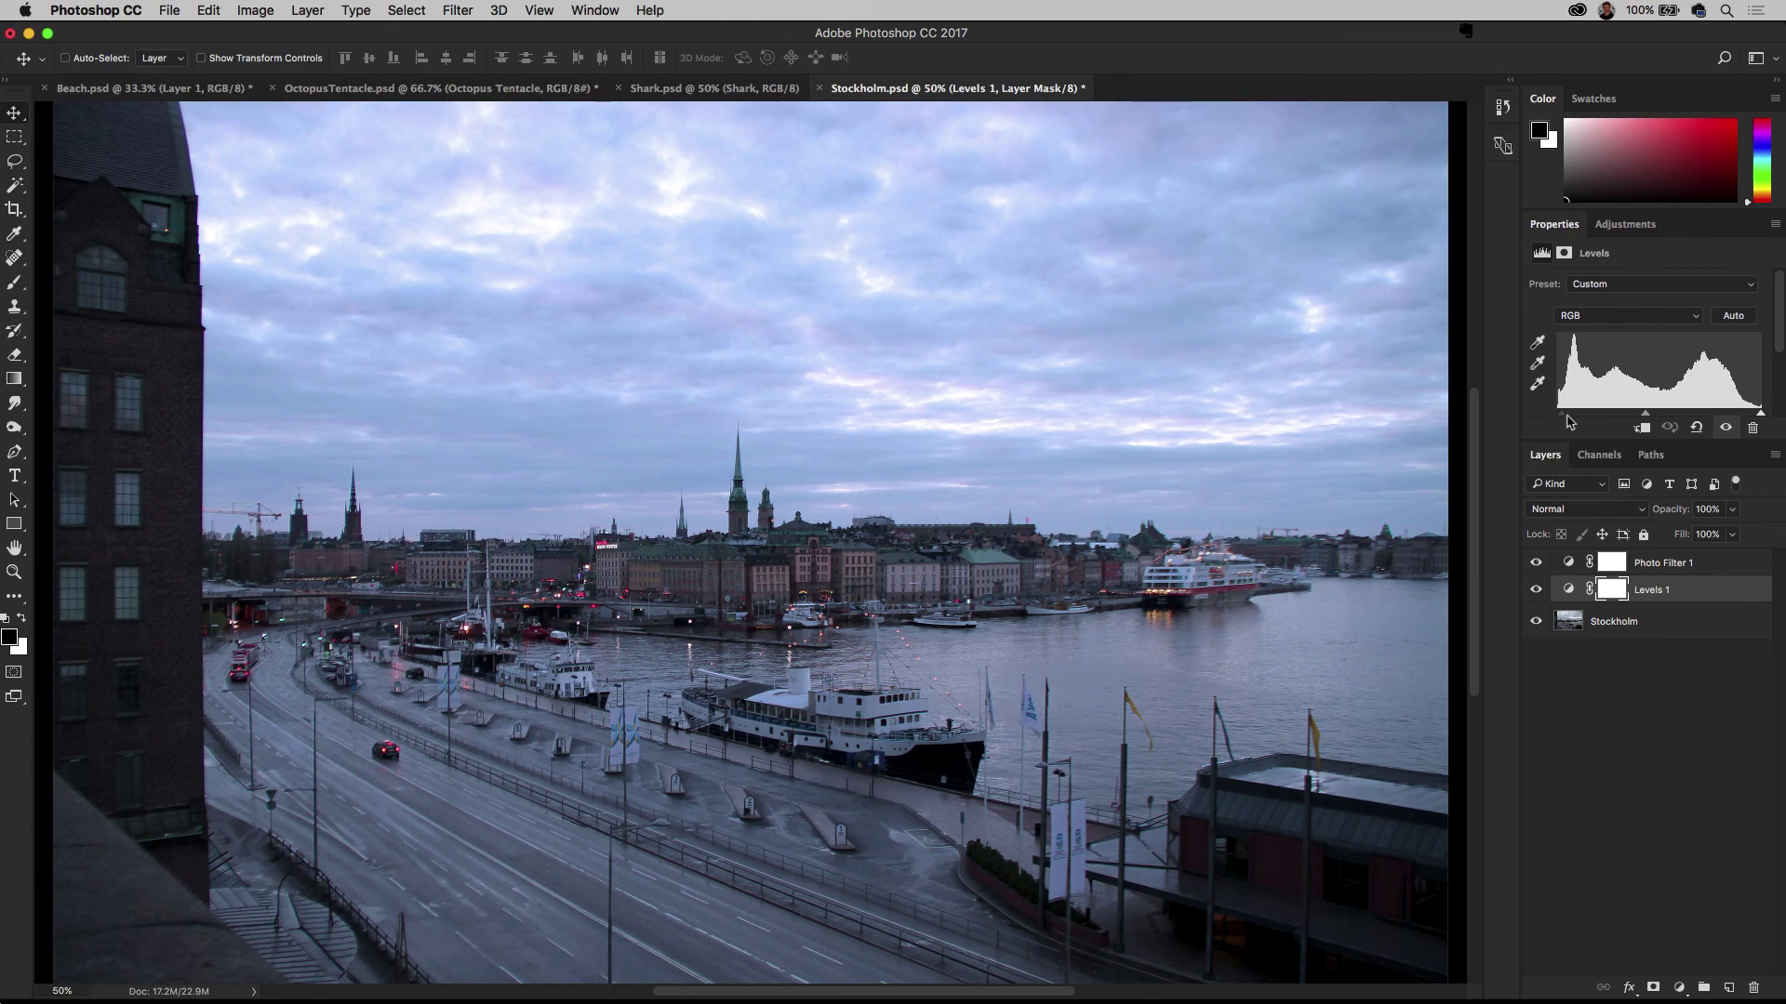
pyautogui.moveTo(1569, 421)
pyautogui.mouseDown()
pyautogui.moveTo(1595, 421)
pyautogui.moveTo(1569, 421)
pyautogui.mouseUp()
pyautogui.moveTo(1761, 416); pyautogui.dragTo(1727, 420)
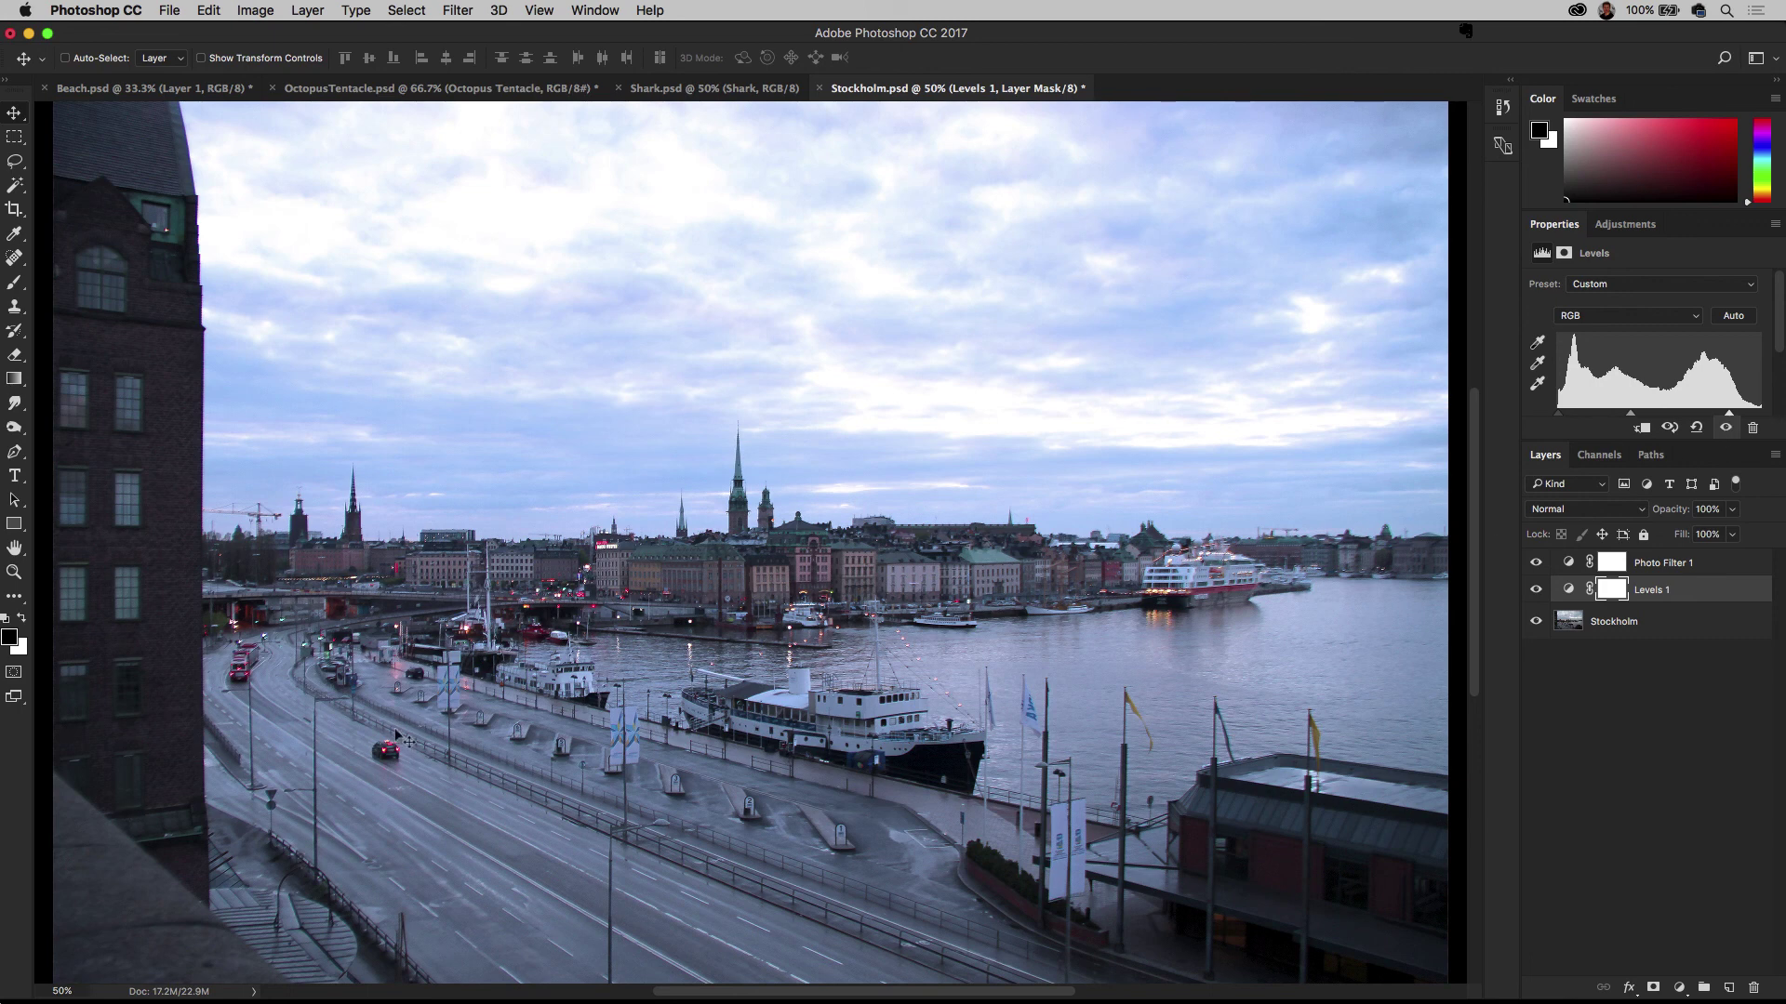
pyautogui.click(1665, 563)
pyautogui.click(1665, 623)
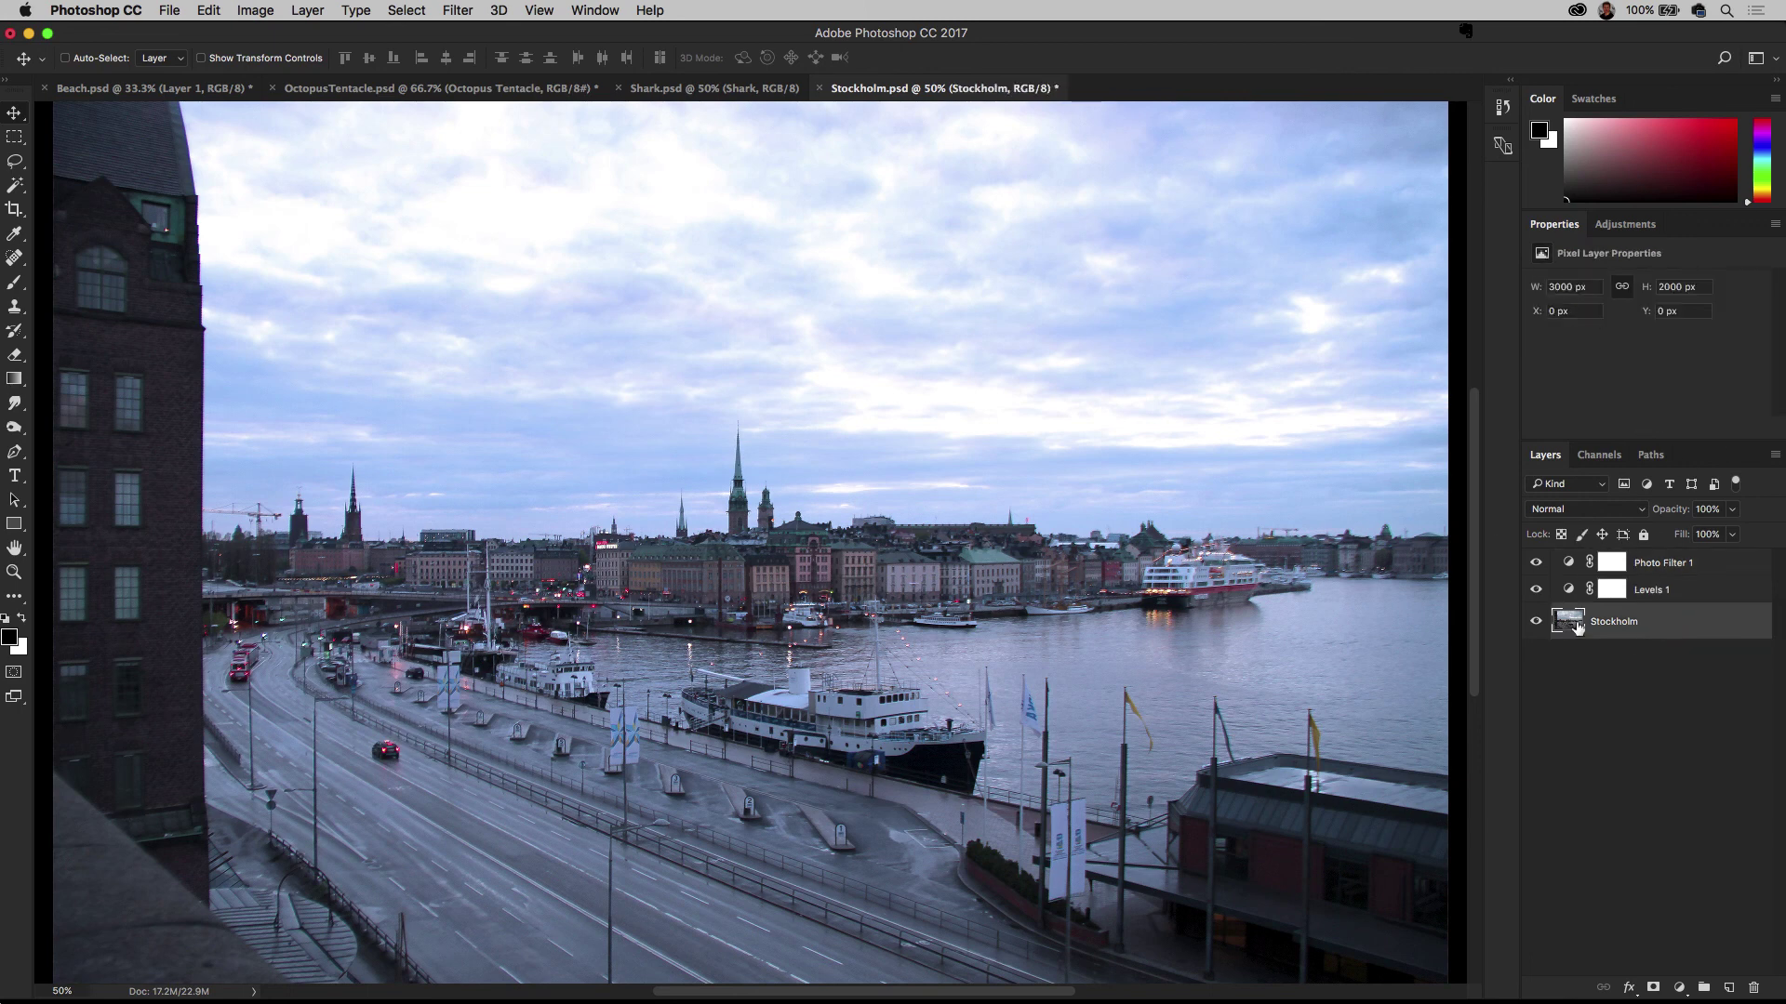